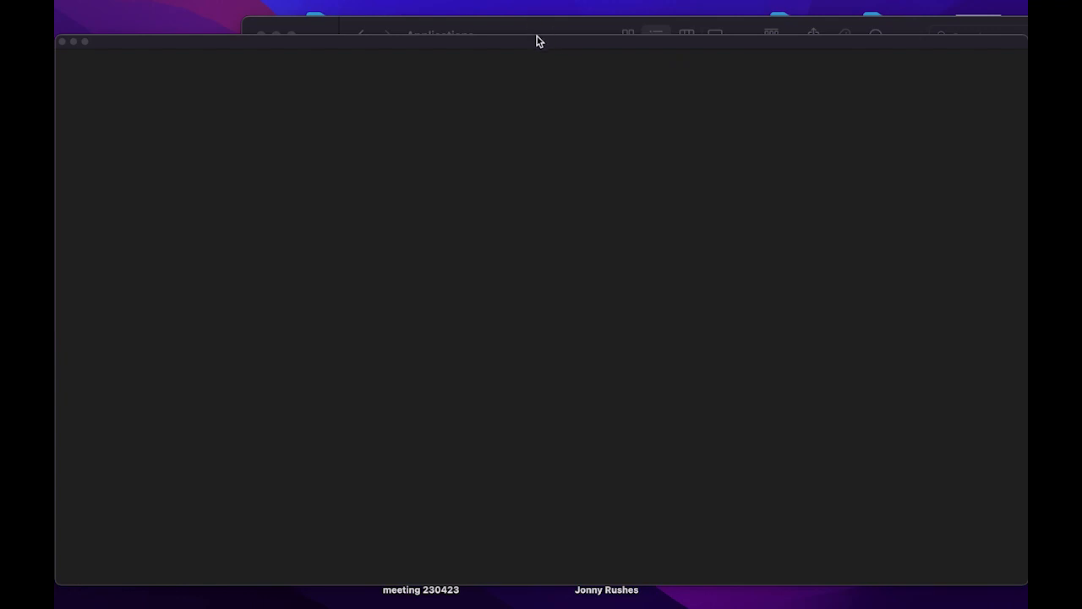
# - Drag the newly opened Premiere Pro window up so the Home screen with recent projects shows
pyautogui.moveTo(532, 46); pyautogui.dragTo(541, 17)
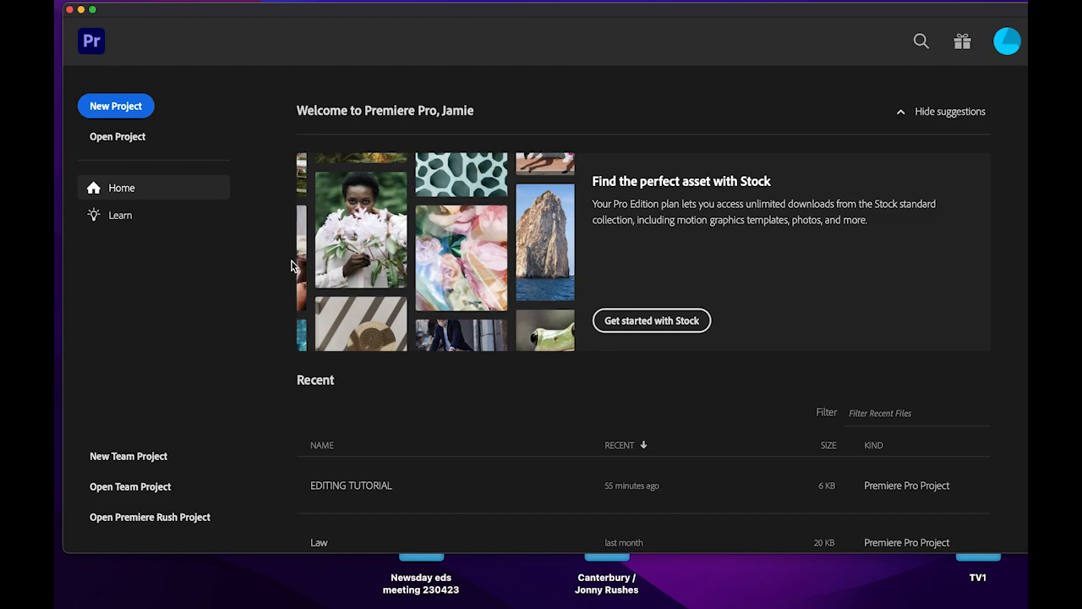
# - Create a new project named WORKSPACE and open it
pyautogui.click(118, 105)
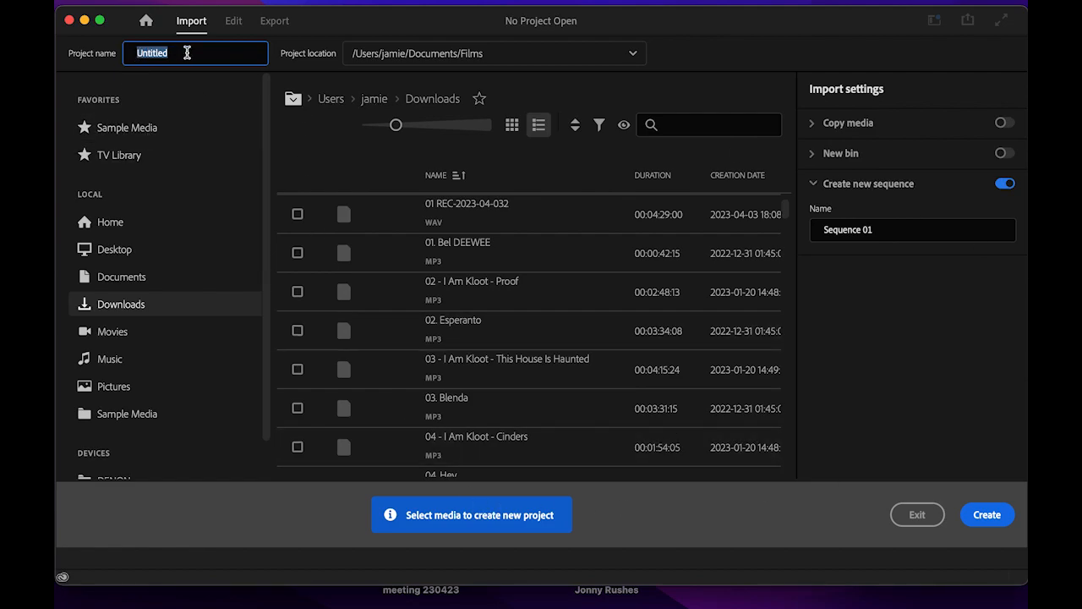
pyautogui.write('WORKSPACE')
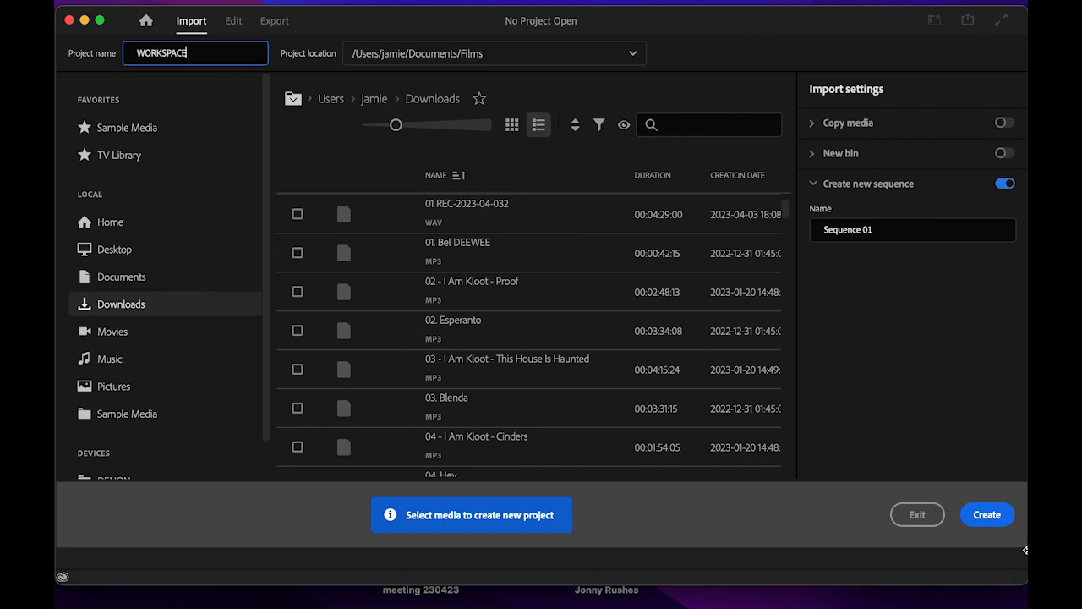
pyautogui.click(986, 516)
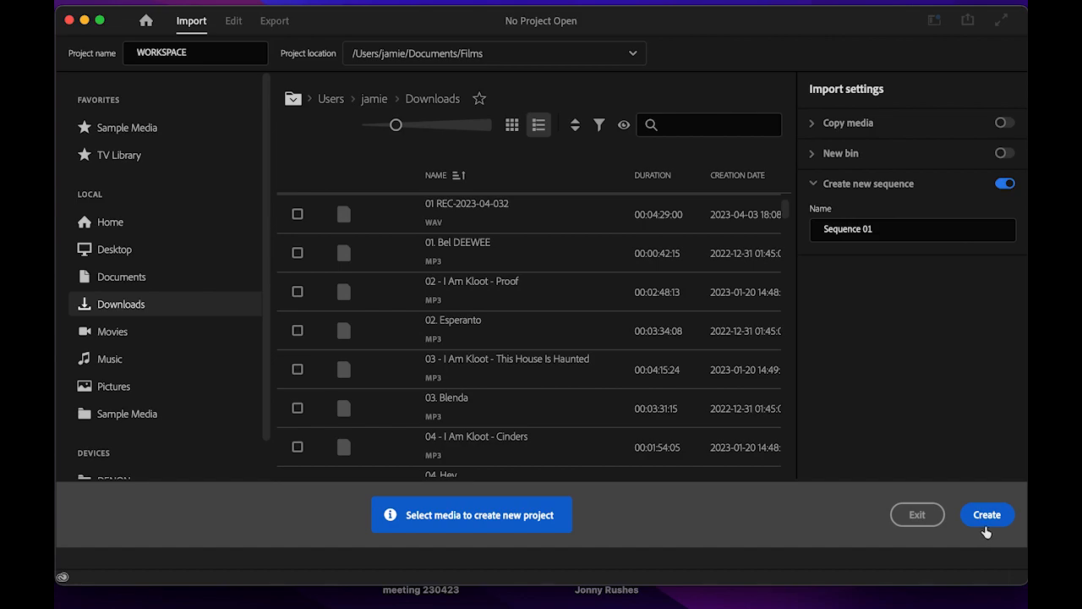
pyautogui.click(984, 515)
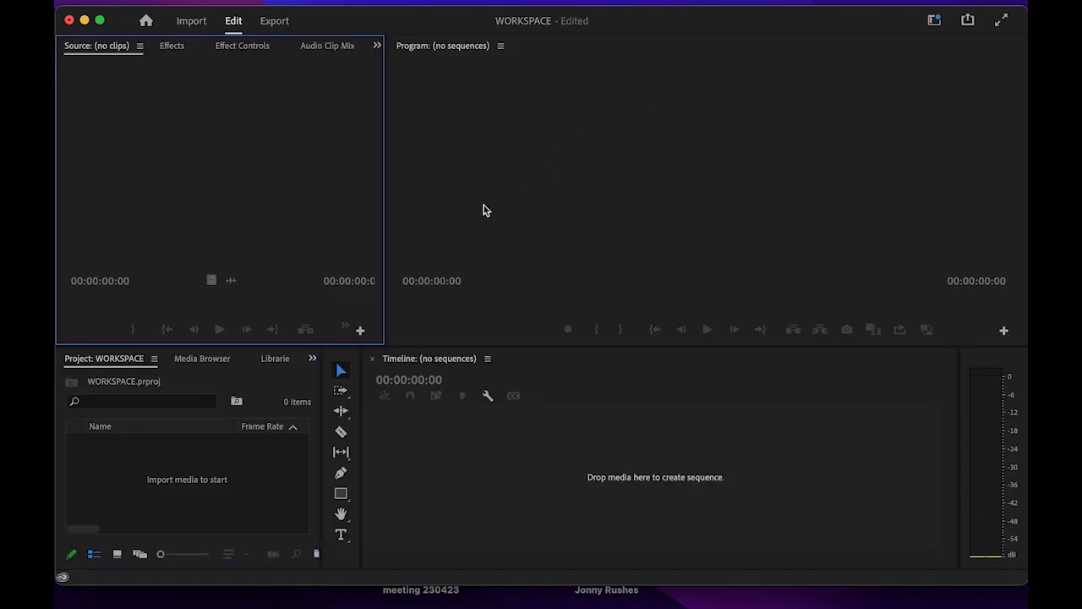
pyautogui.moveTo(466, 8)
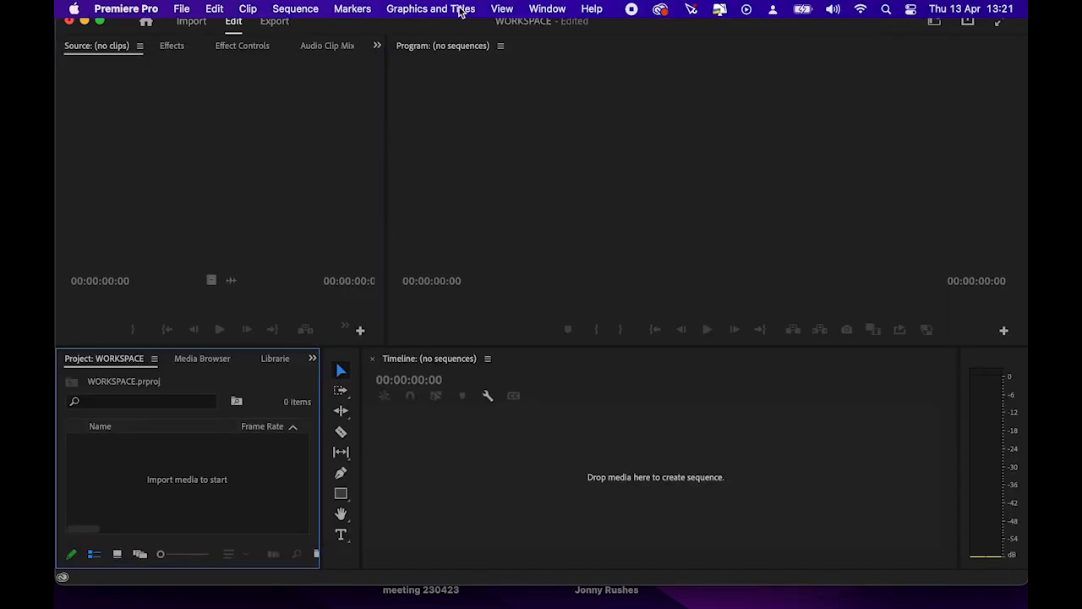
pyautogui.click(504, 8)
pyautogui.moveTo(545, 8)
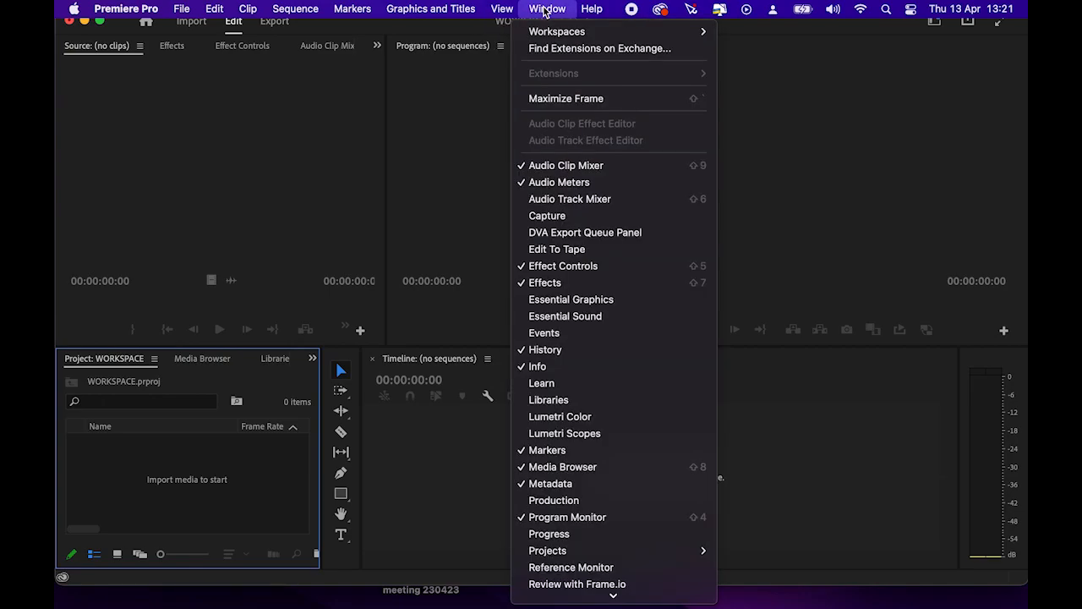
pyautogui.moveTo(555, 32)
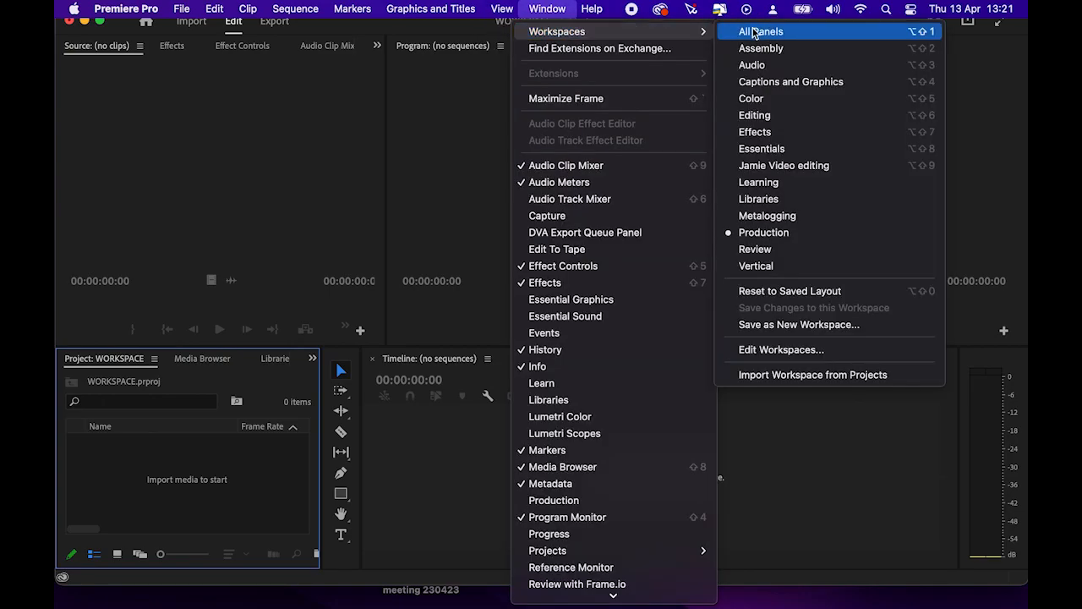
pyautogui.click(785, 181)
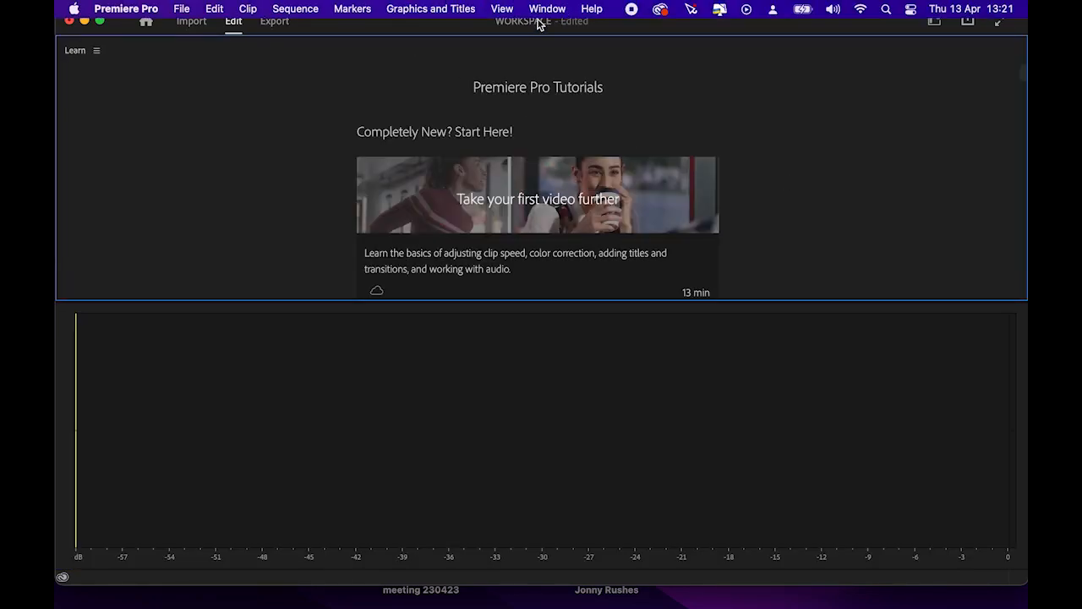
pyautogui.click(541, 11)
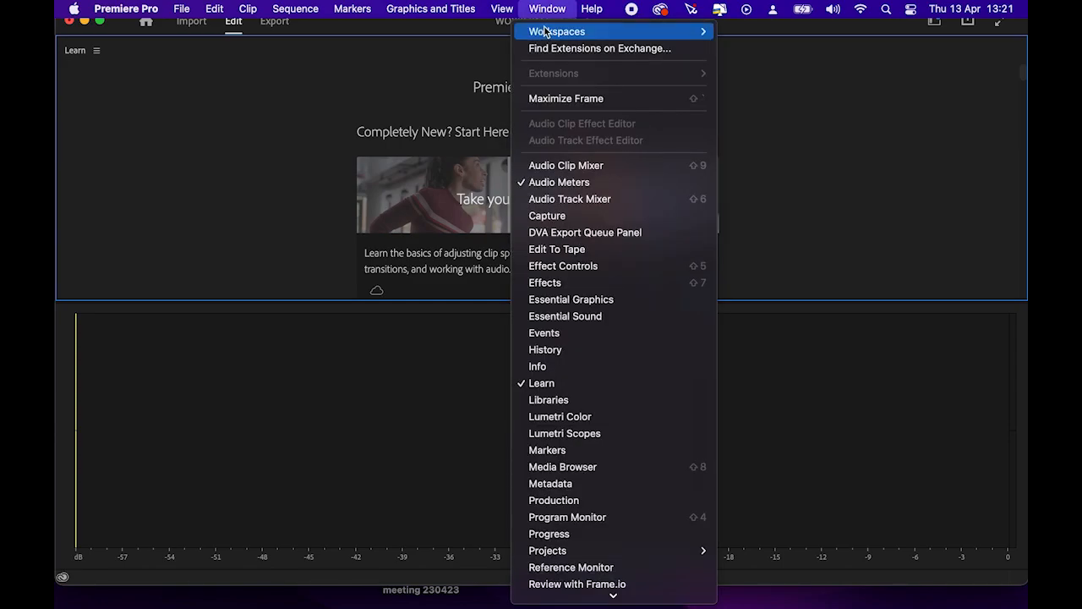
pyautogui.moveTo(562, 33)
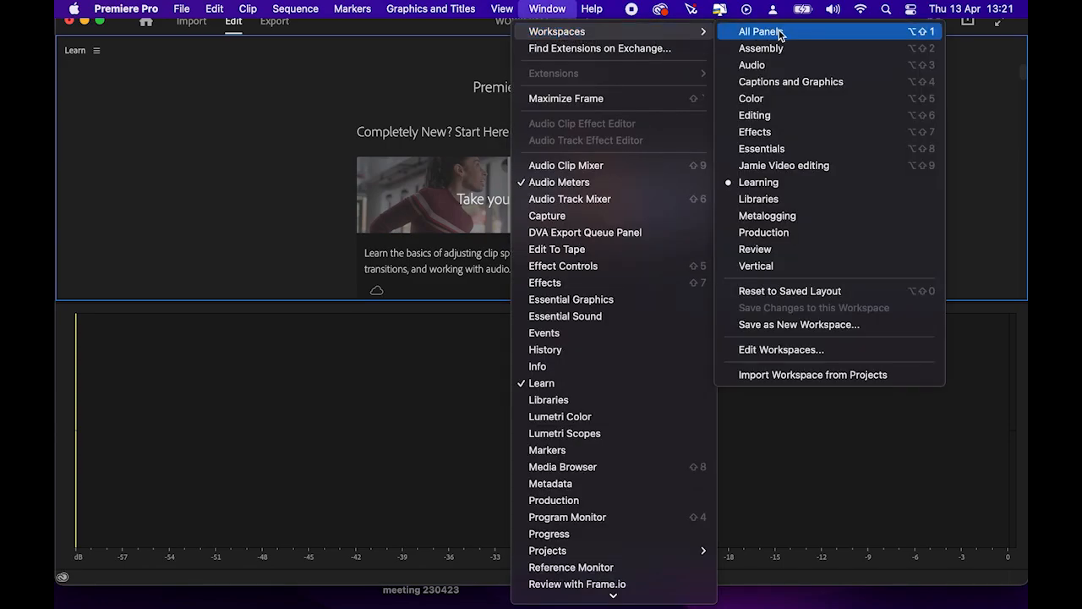
pyautogui.click(773, 232)
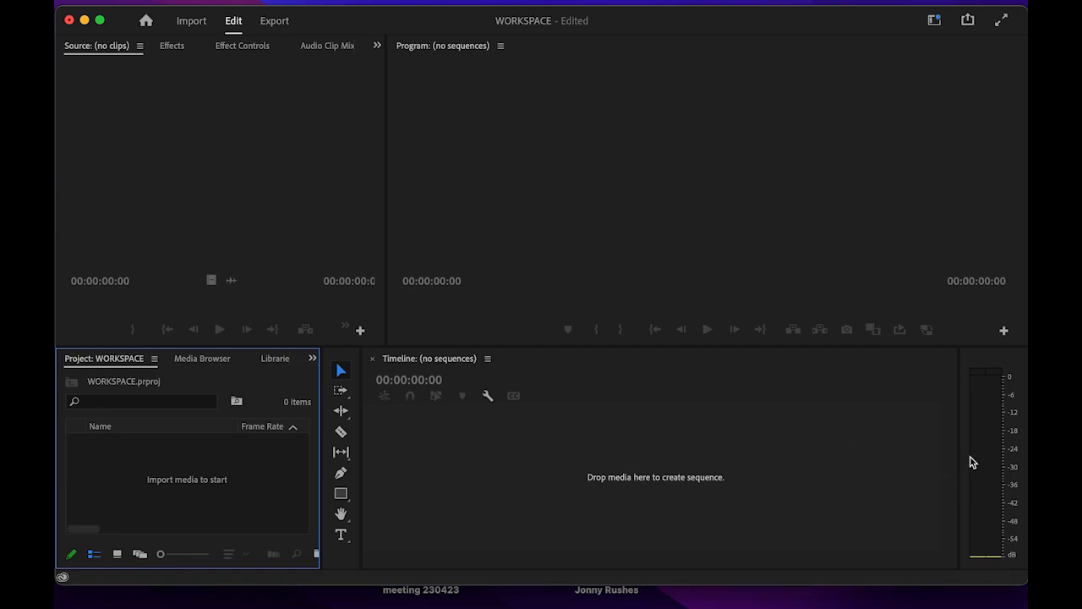
# - Show the Audio Clip Mixer panel from the Window menu
pyautogui.moveTo(959, 378); pyautogui.dragTo(962, 377)
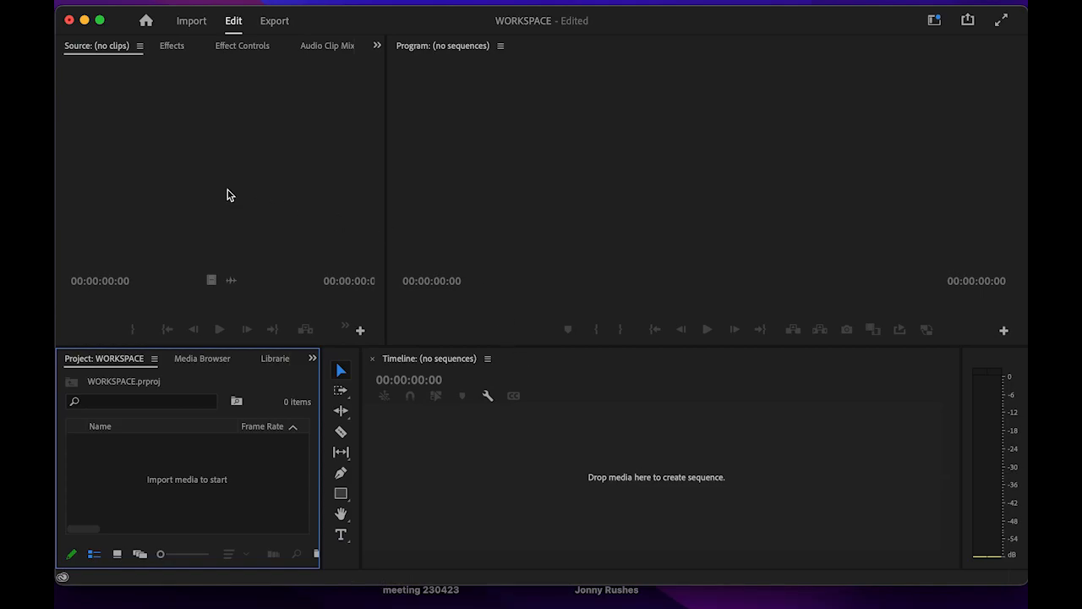
pyautogui.moveTo(344, 6)
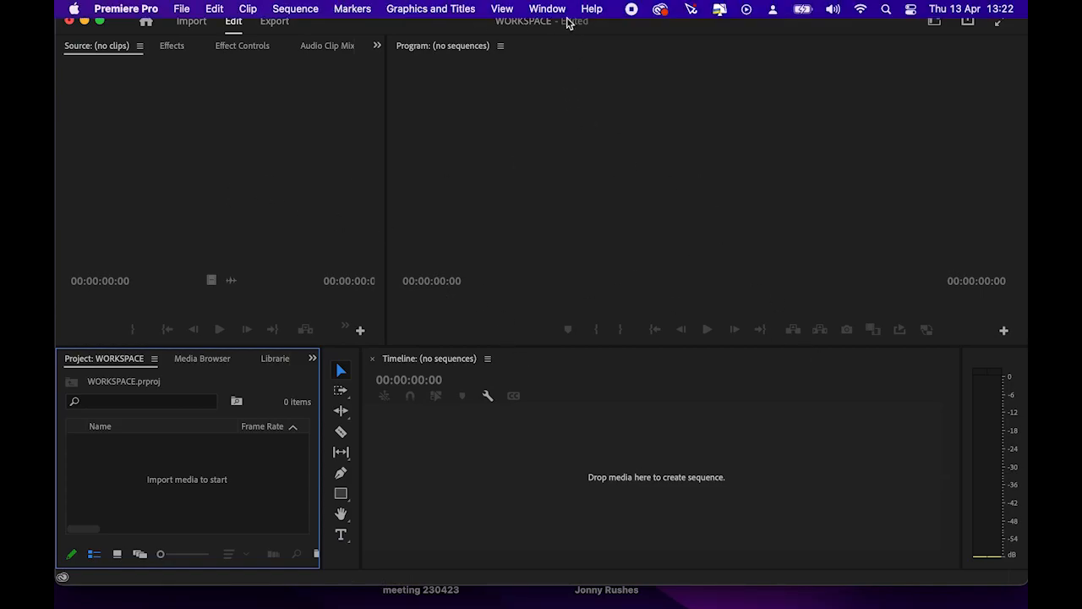
pyautogui.click(548, 10)
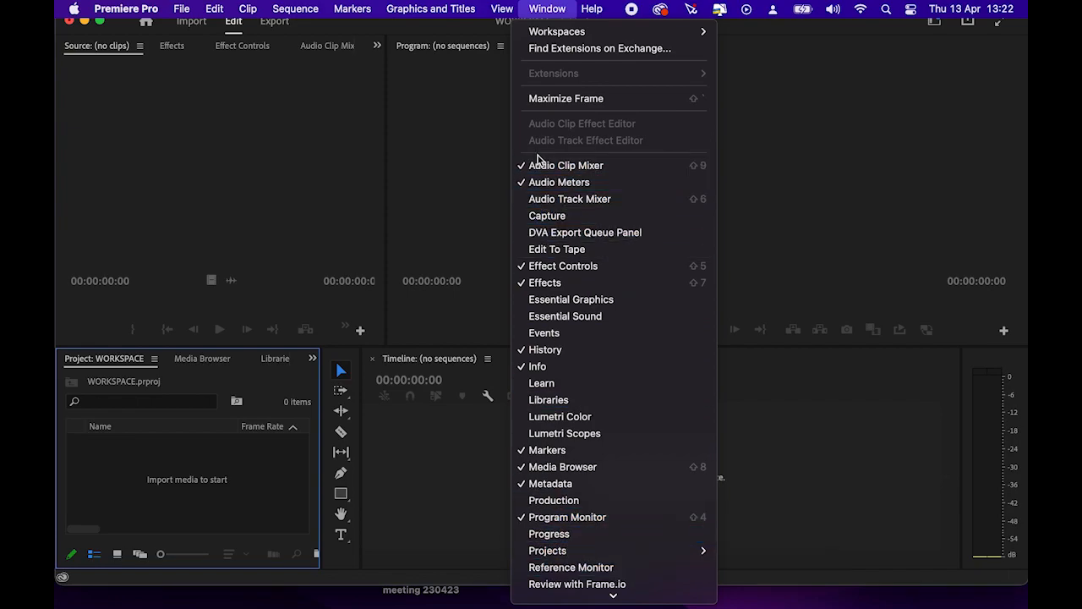
pyautogui.click(793, 179)
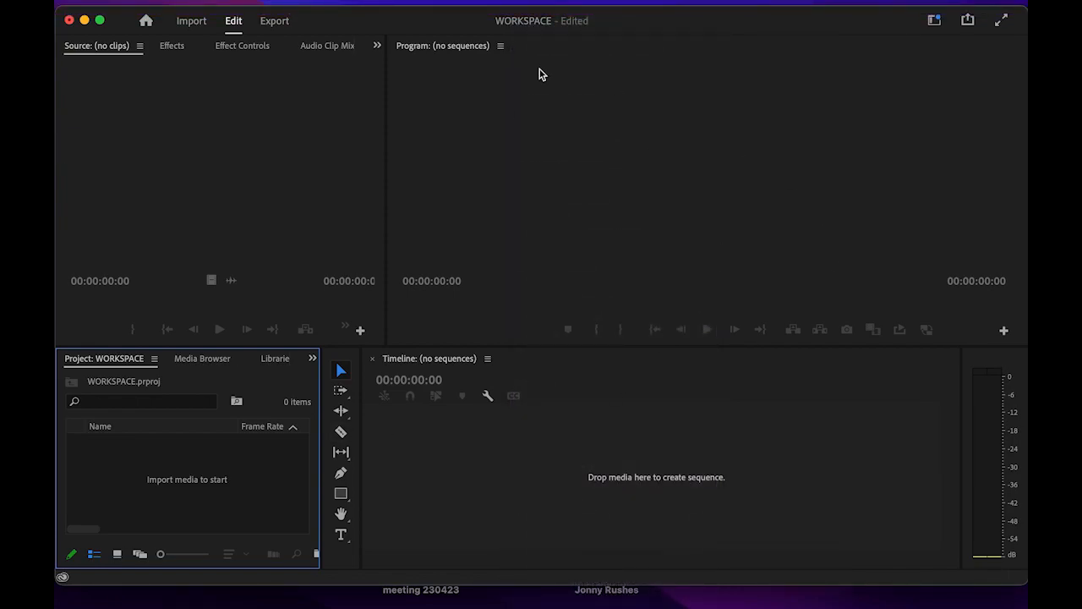
pyautogui.click(547, 10)
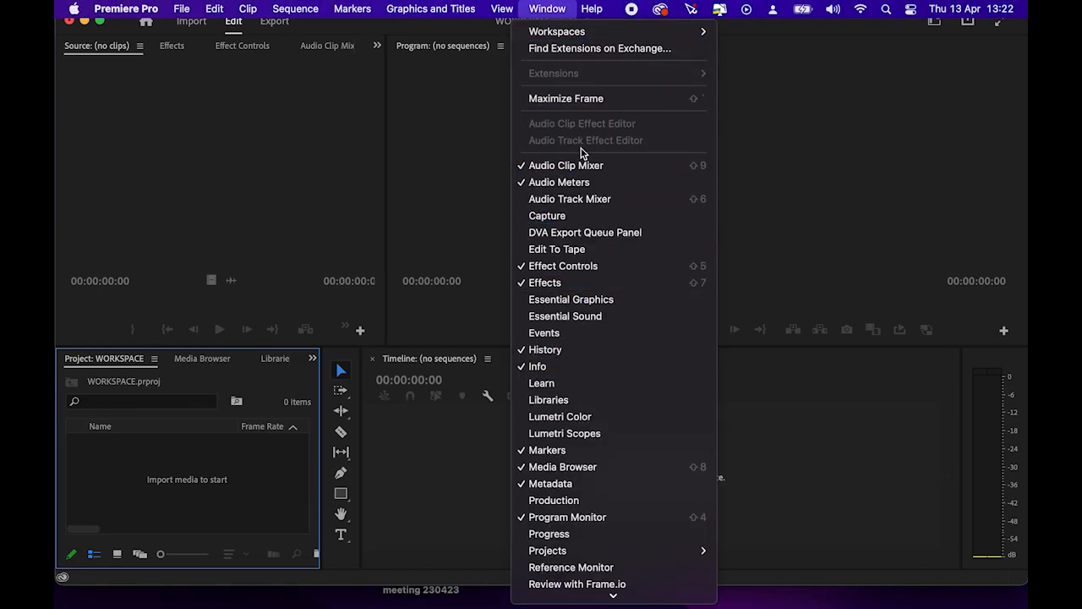
pyautogui.click(578, 166)
# - Bring up the Audio Meters panel, then bring the Effects panel to the front
pyautogui.click(549, 11)
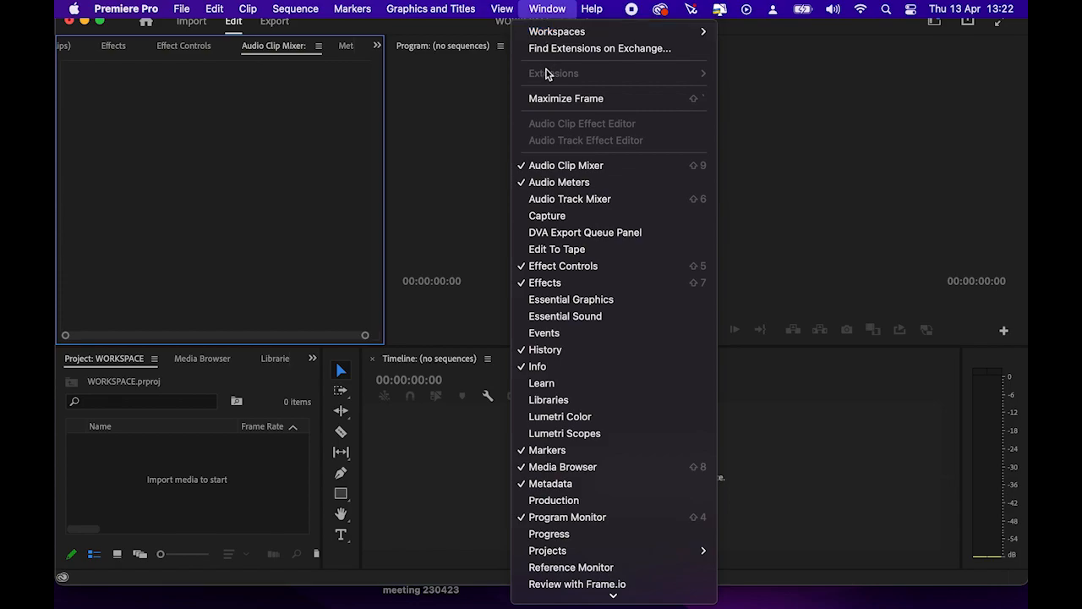
pyautogui.click(559, 181)
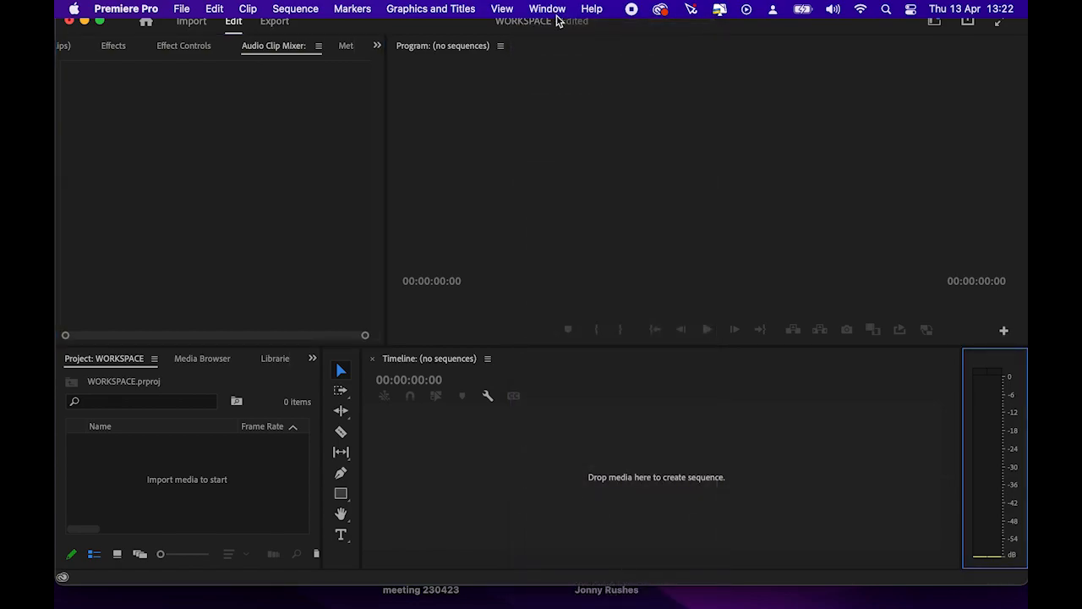
pyautogui.click(551, 10)
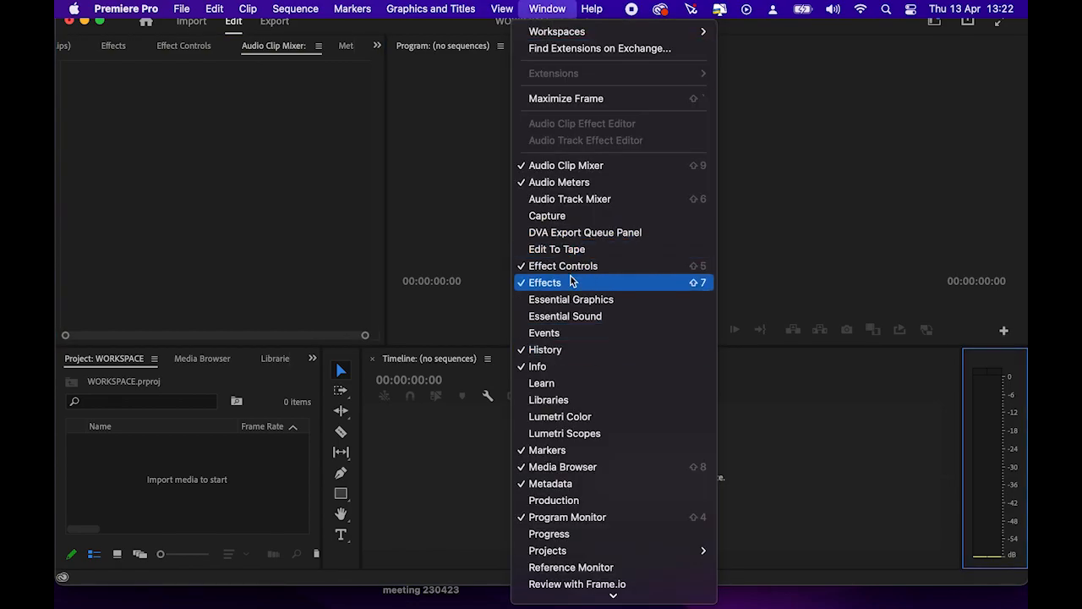
pyautogui.click(545, 282)
pyautogui.click(550, 11)
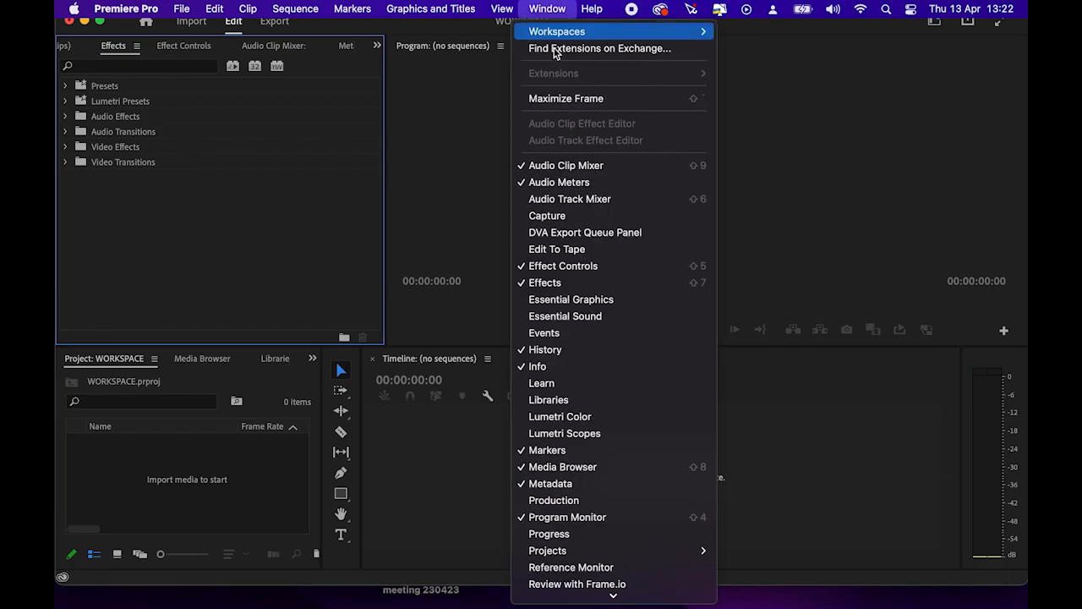
pyautogui.click(550, 282)
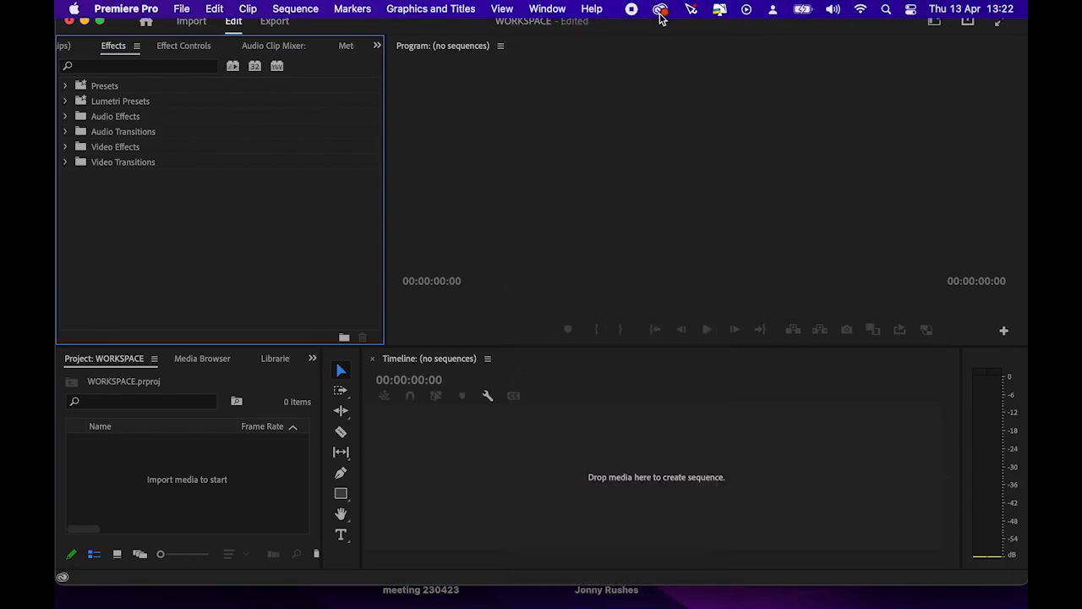
pyautogui.click(545, 10)
pyautogui.moveTo(560, 32)
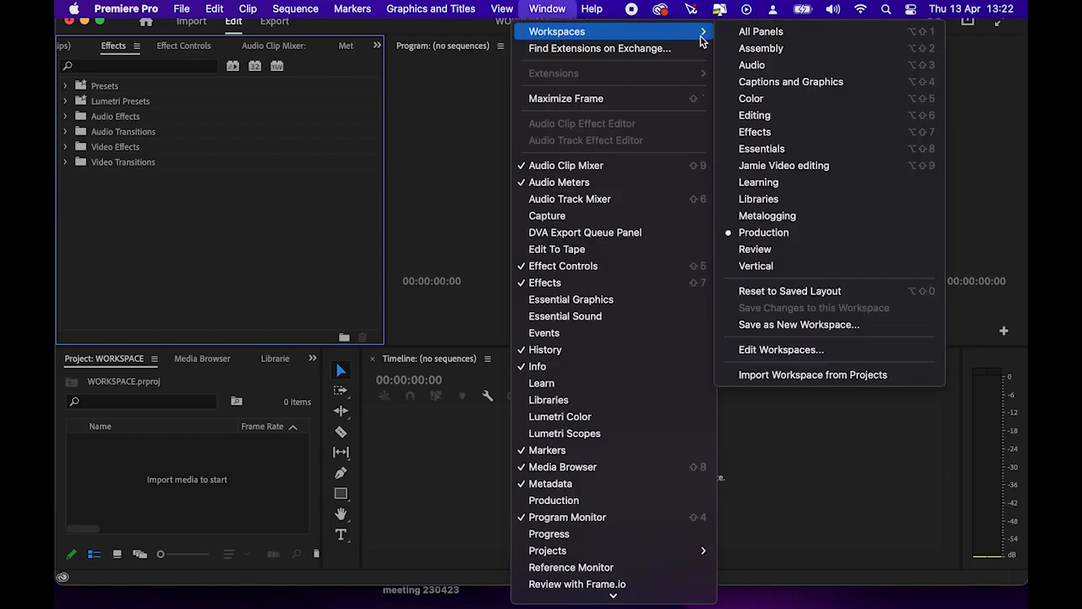
# - Switch to the Assembly workspace layout, then try another saved layout
pyautogui.click(766, 50)
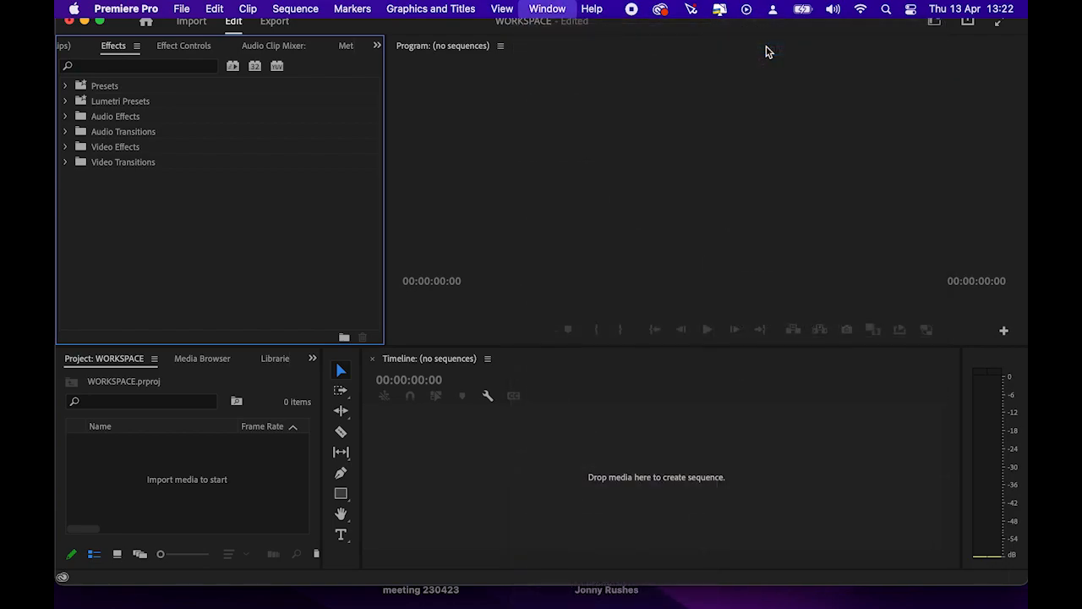
pyautogui.click(547, 10)
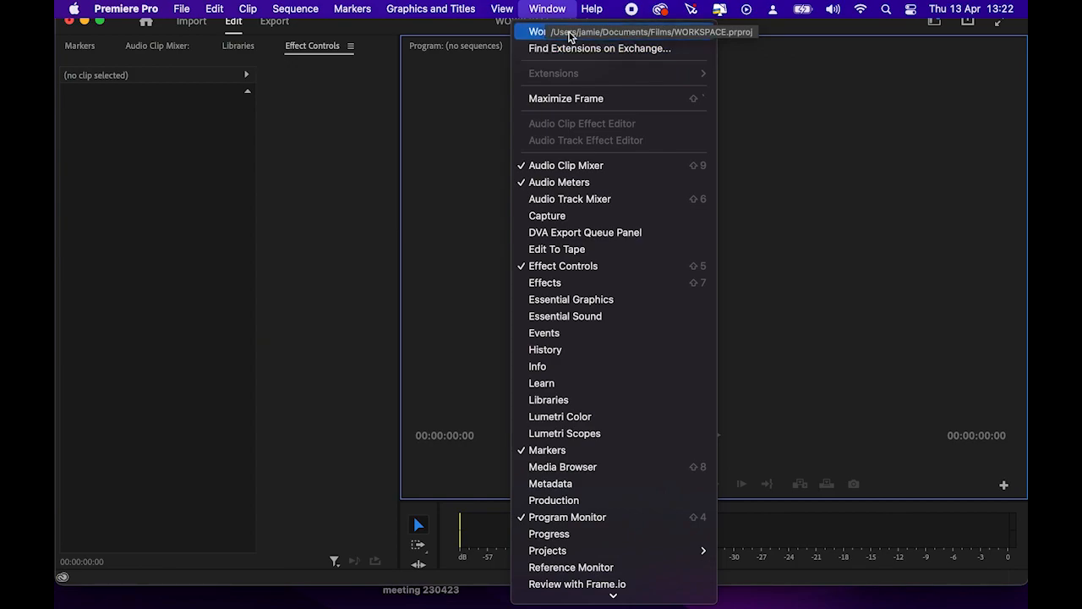
pyautogui.moveTo(558, 31)
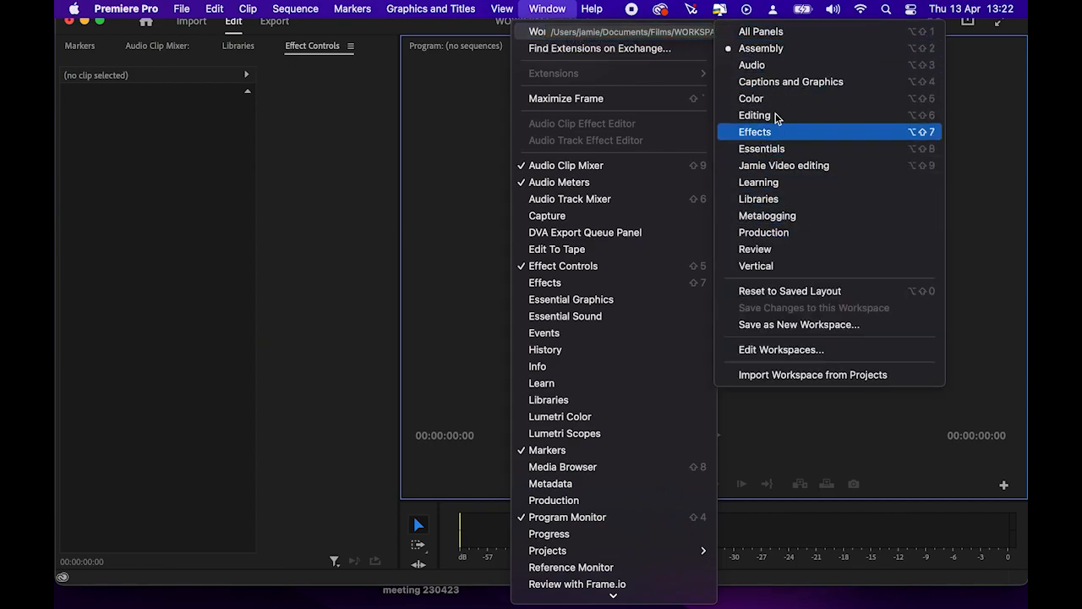
pyautogui.click(767, 82)
# - Bring the Effects panel back to the front
pyautogui.click(548, 8)
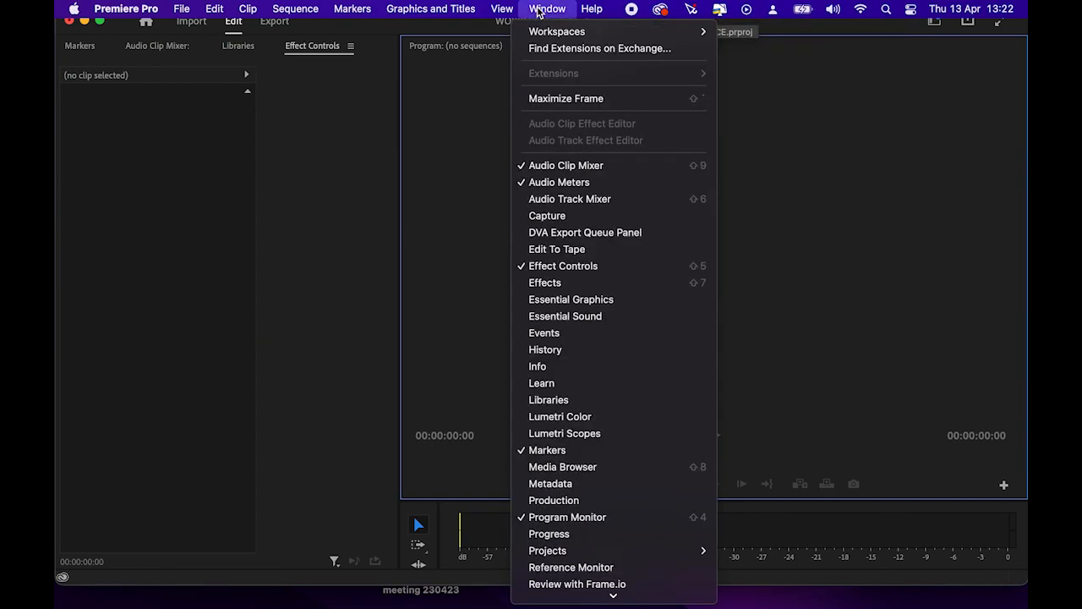
pyautogui.moveTo(575, 31)
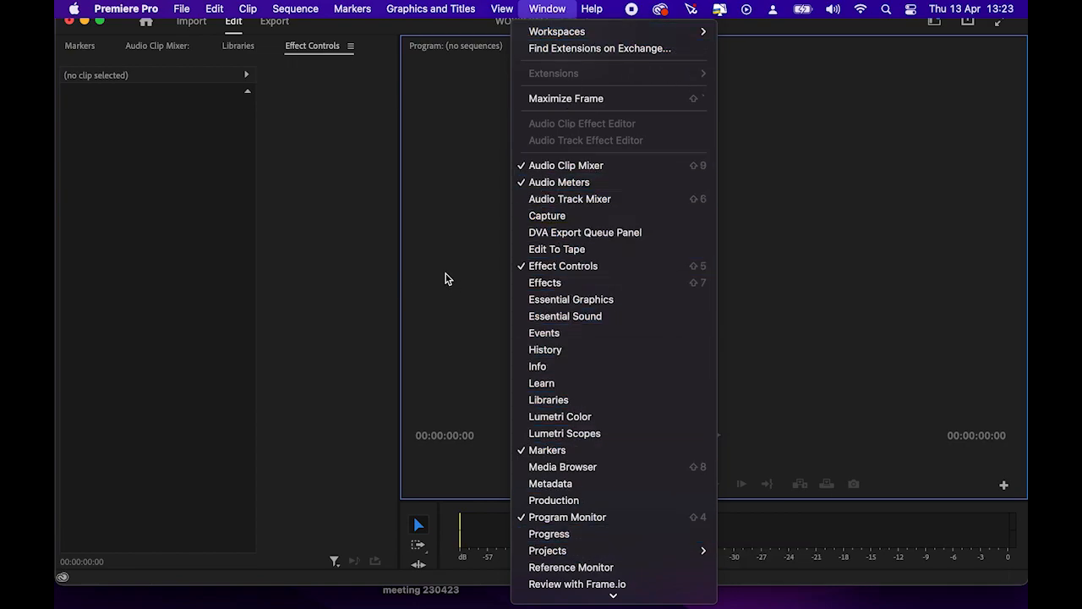
pyautogui.click(345, 236)
pyautogui.click(545, 7)
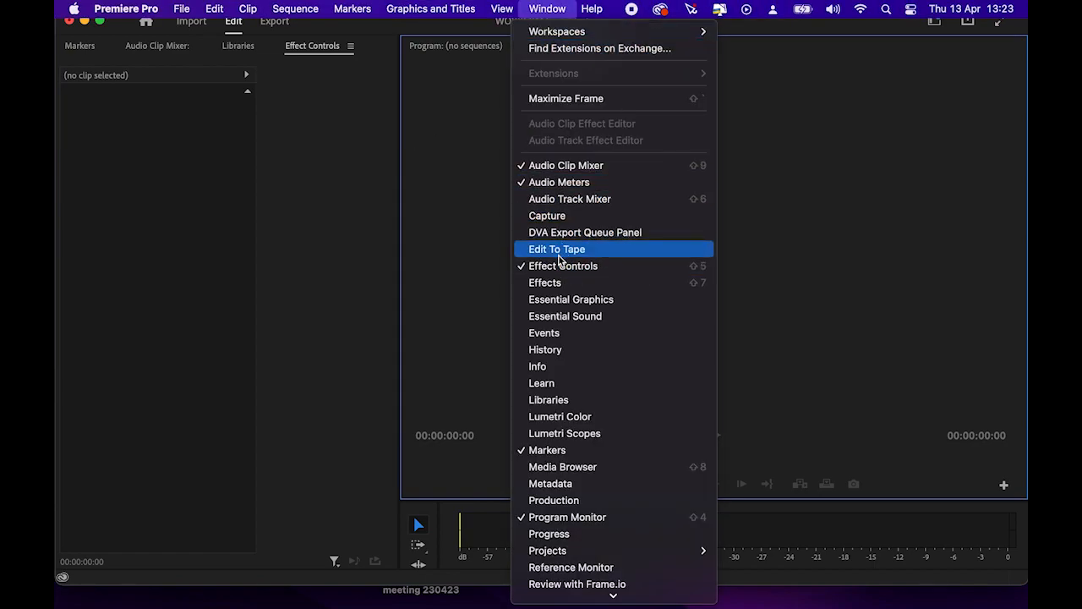
pyautogui.click(541, 284)
# - Open the Text panel beside Effects, showing its Captions tab
pyautogui.click(550, 7)
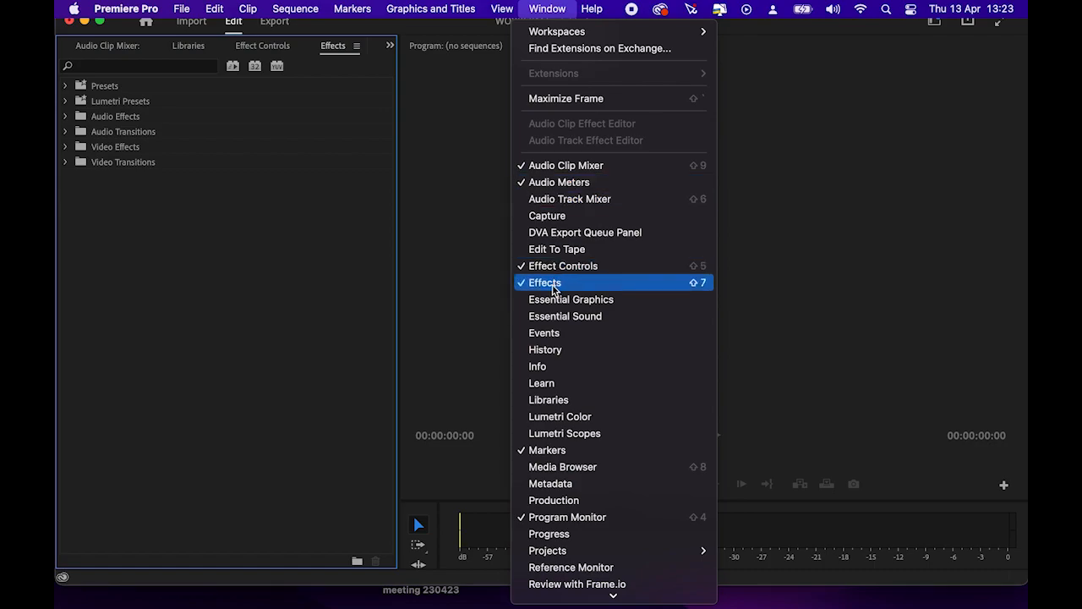
pyautogui.scroll(-2, 581, 516)
pyautogui.scroll(-2, 581, 517)
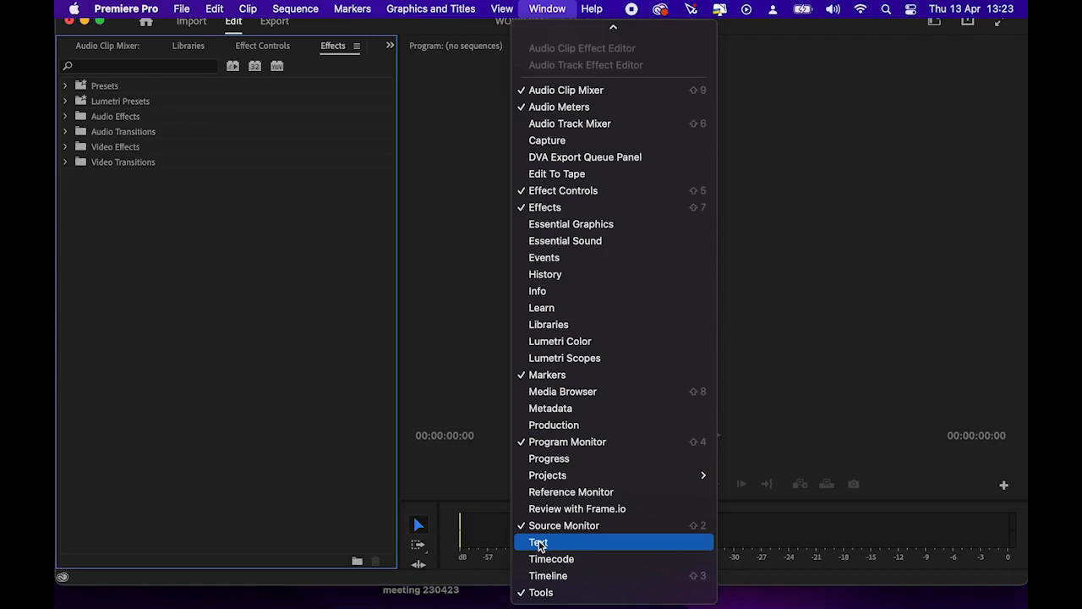
pyautogui.click(549, 542)
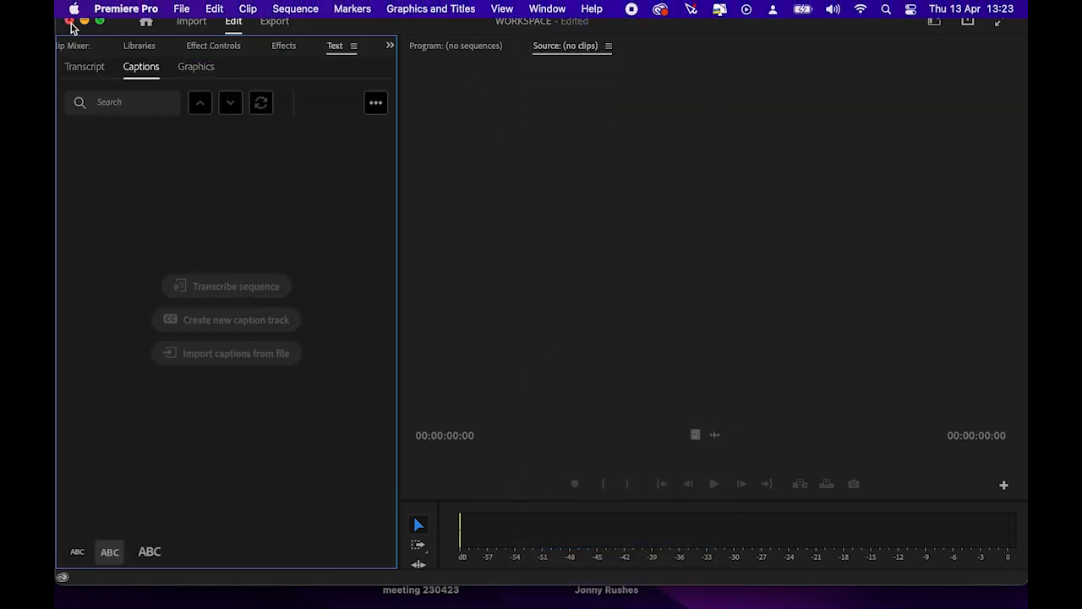
pyautogui.click(544, 8)
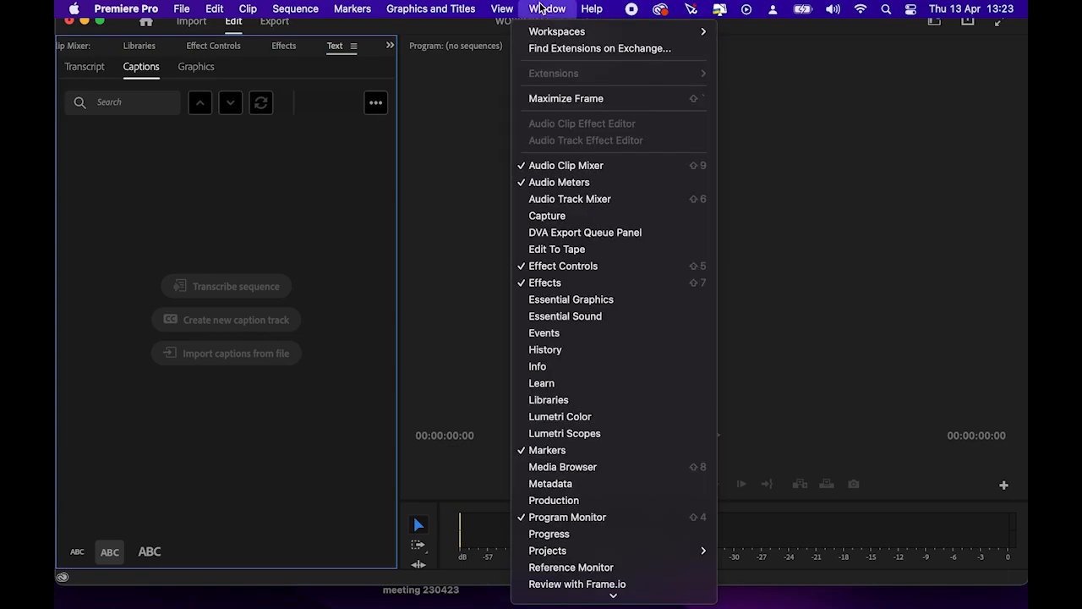
pyautogui.moveTo(581, 37)
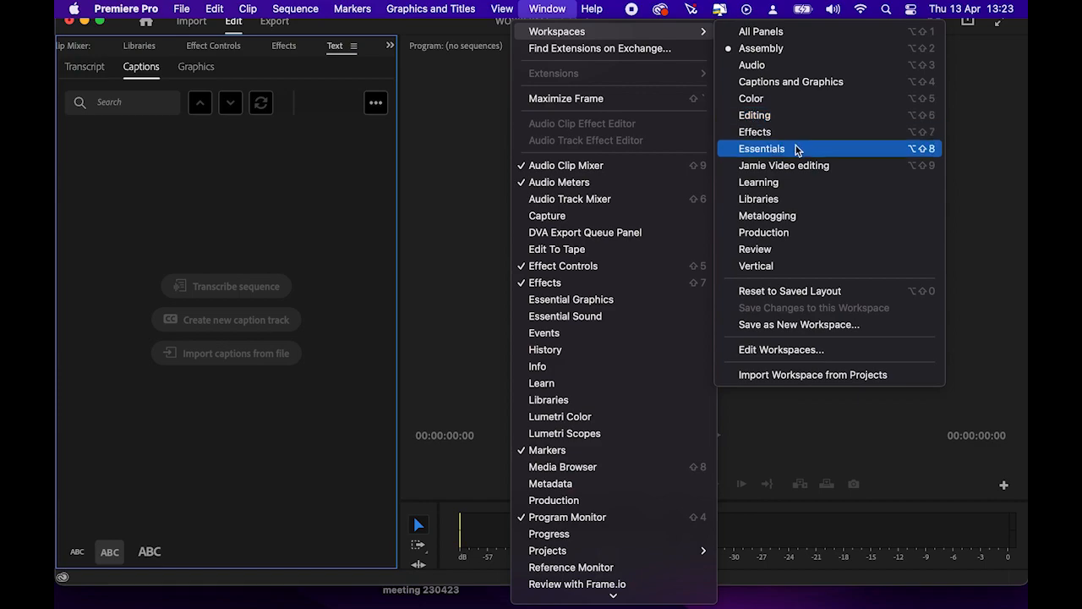
# - Switch to the custom video-editing workspace and browse the panel list without changing anything
pyautogui.click(776, 167)
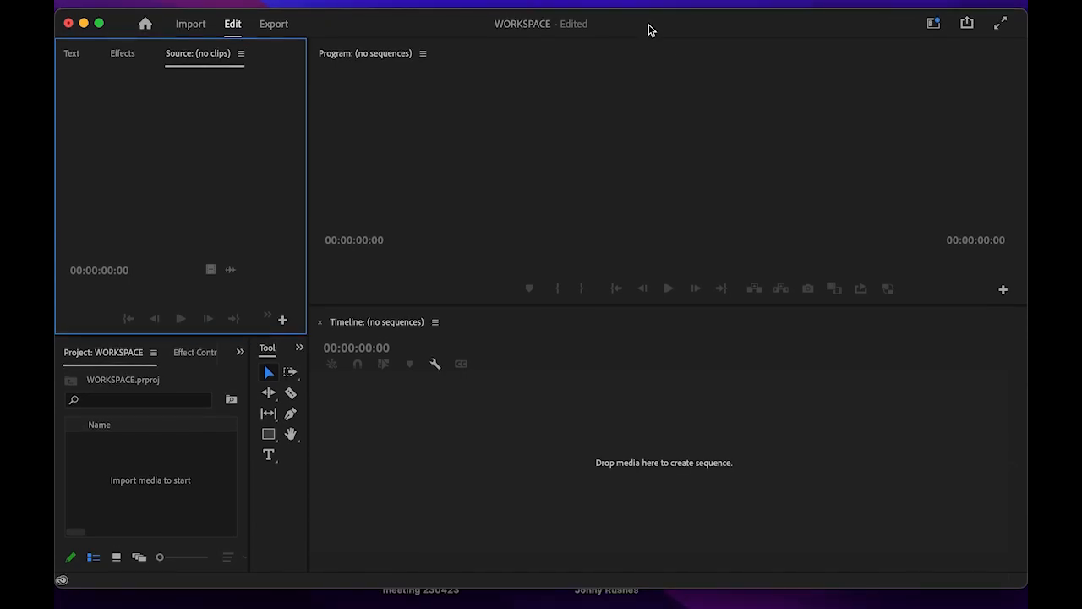
pyautogui.moveTo(562, 4)
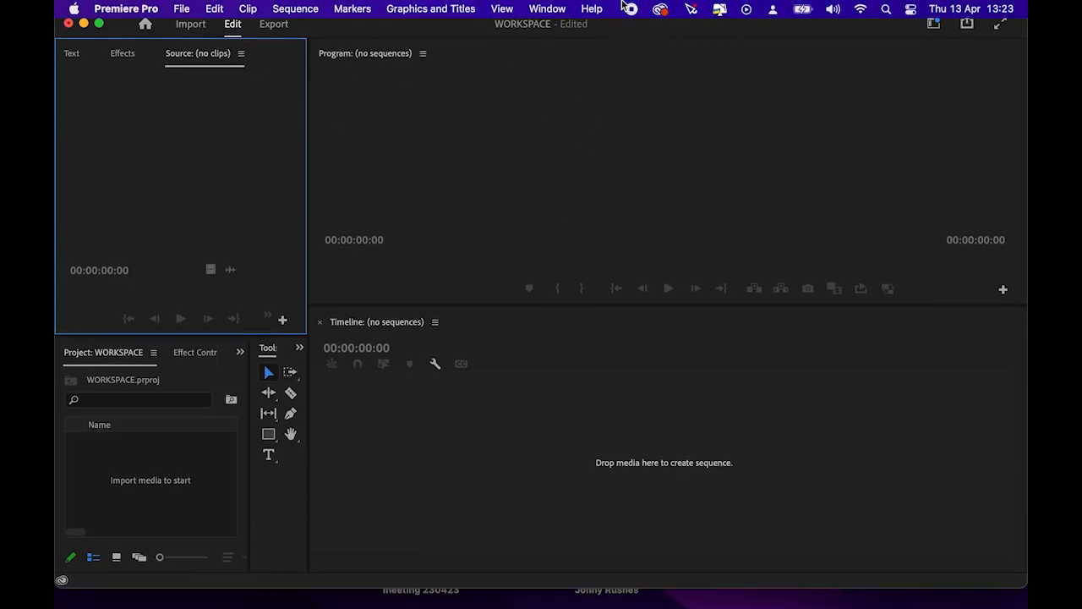
pyautogui.click(541, 10)
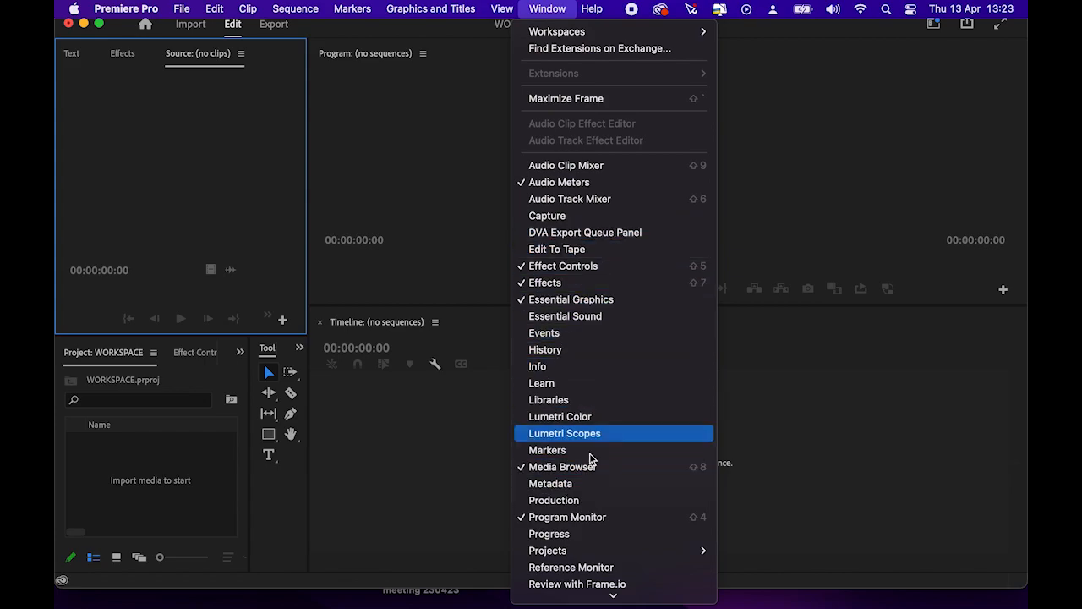
pyautogui.scroll(-3, 640, 300)
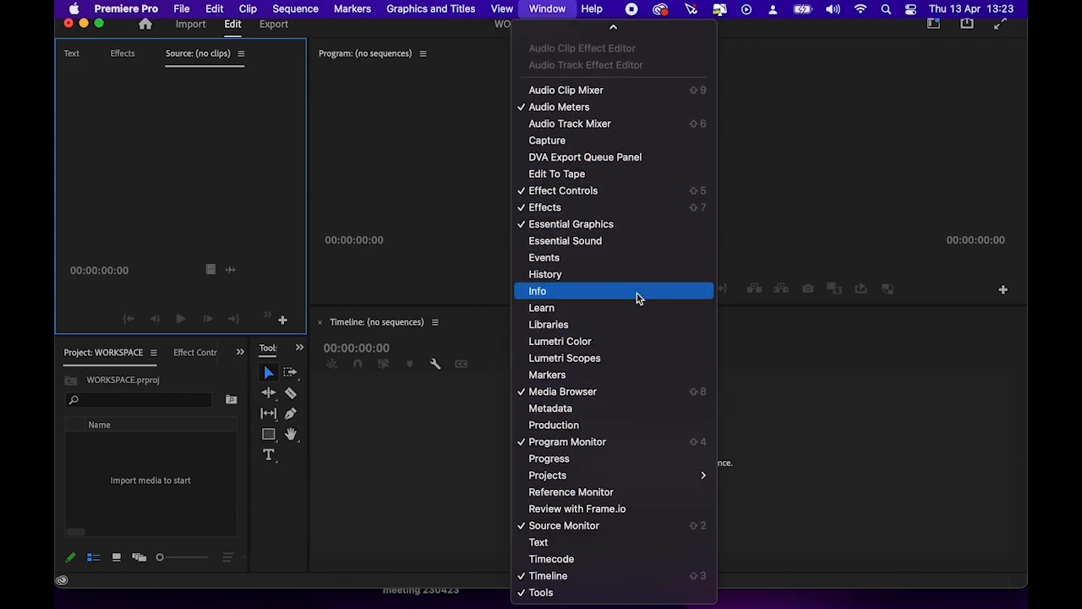
pyautogui.scroll(3, 640, 299)
pyautogui.scroll(-3, 641, 299)
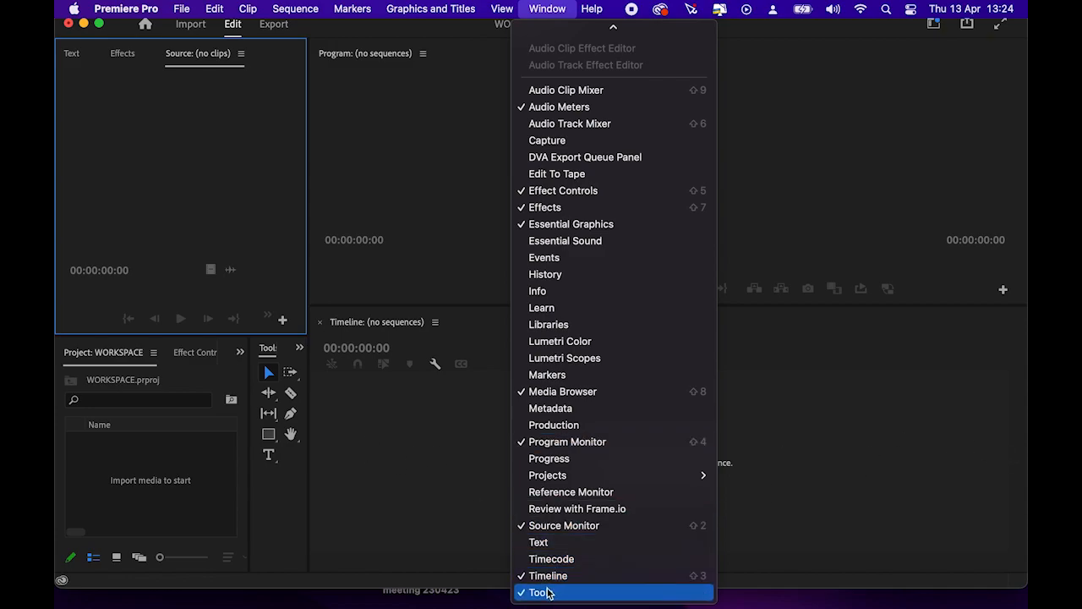
pyautogui.click(431, 493)
# - Narrow the editing tools to a single column, widening the timeline
pyautogui.moveTo(310, 372); pyautogui.dragTo(300, 374)
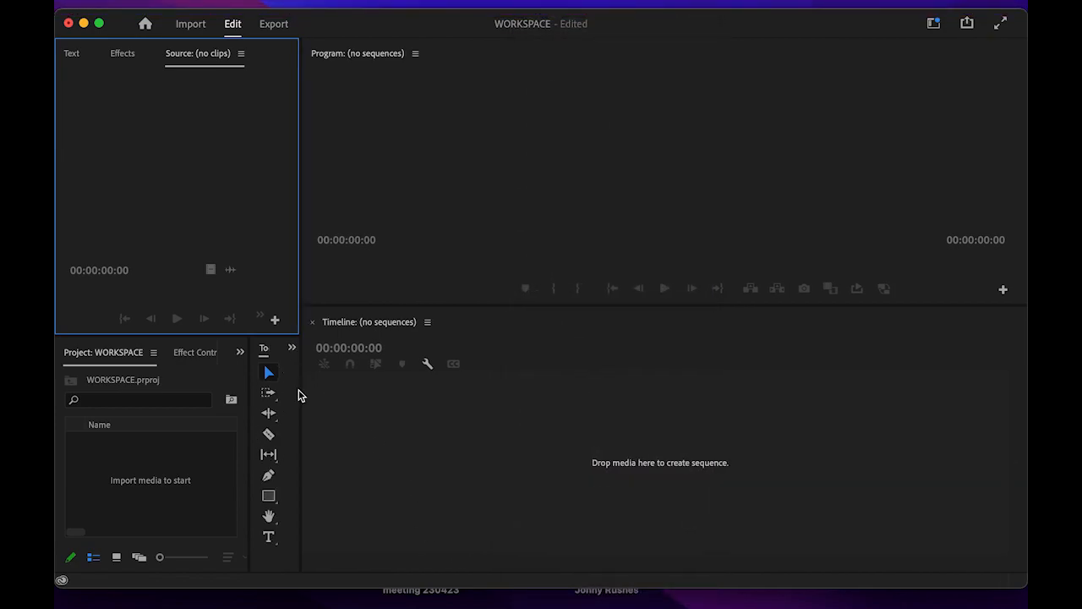
pyautogui.moveTo(349, 3)
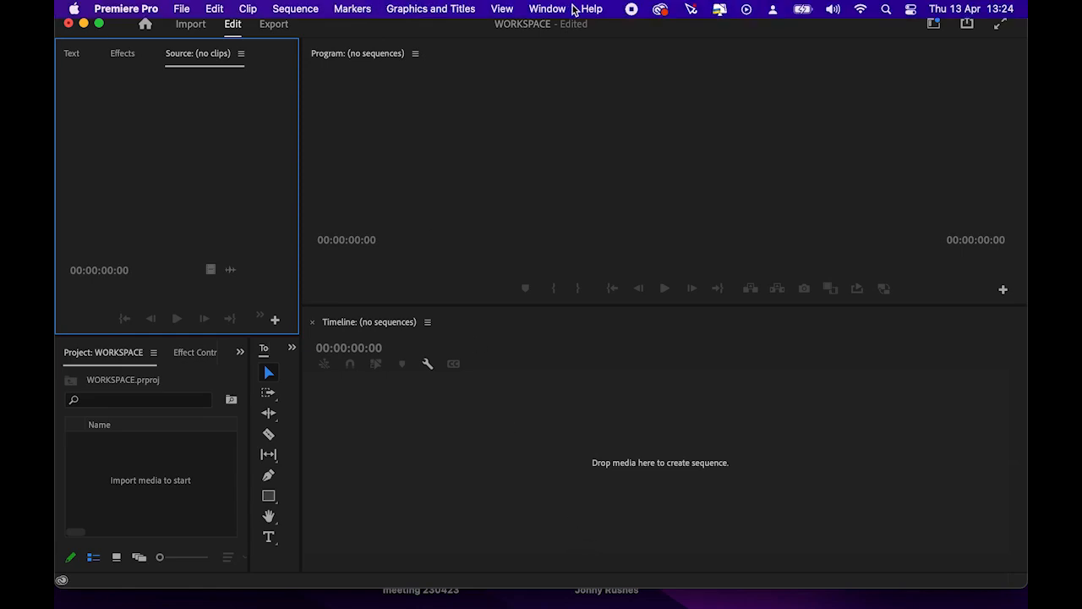
pyautogui.click(547, 8)
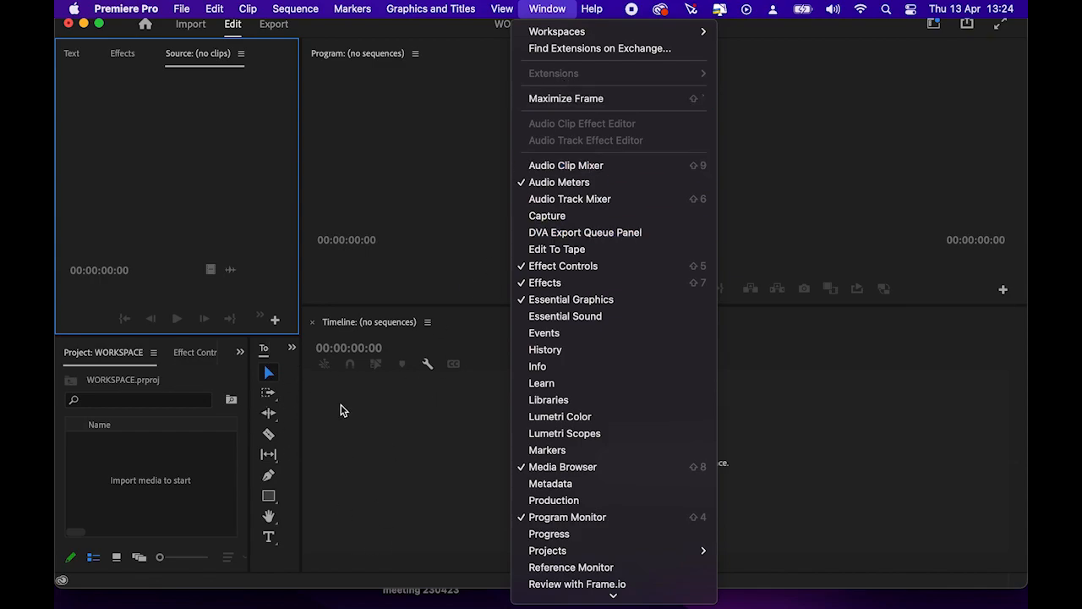
pyautogui.click(351, 448)
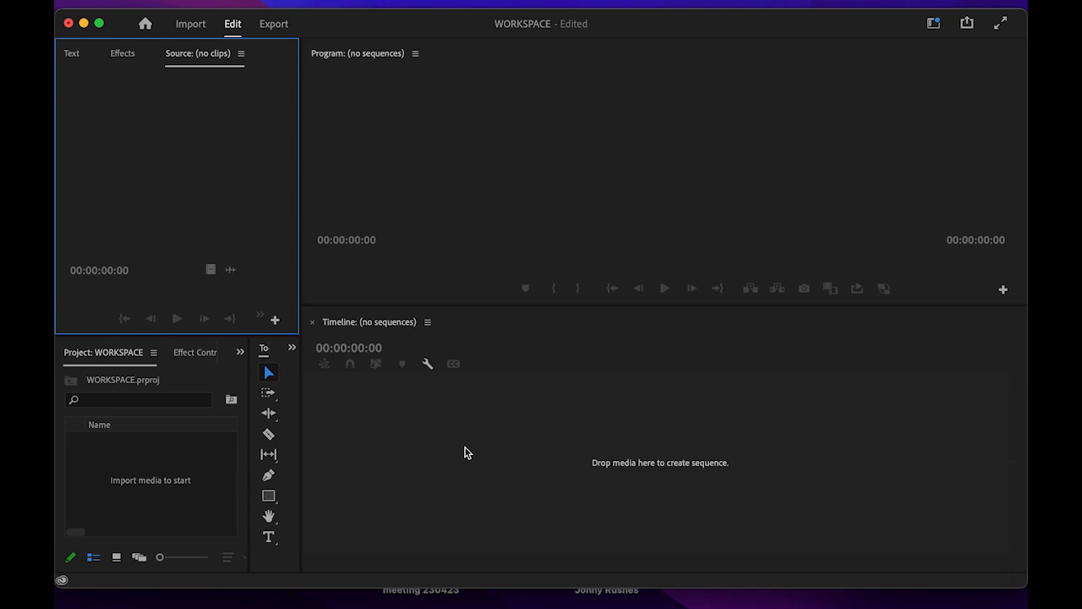
# - Dock the audio meters in their own column at the timeline's right edge
pyautogui.click(292, 349)
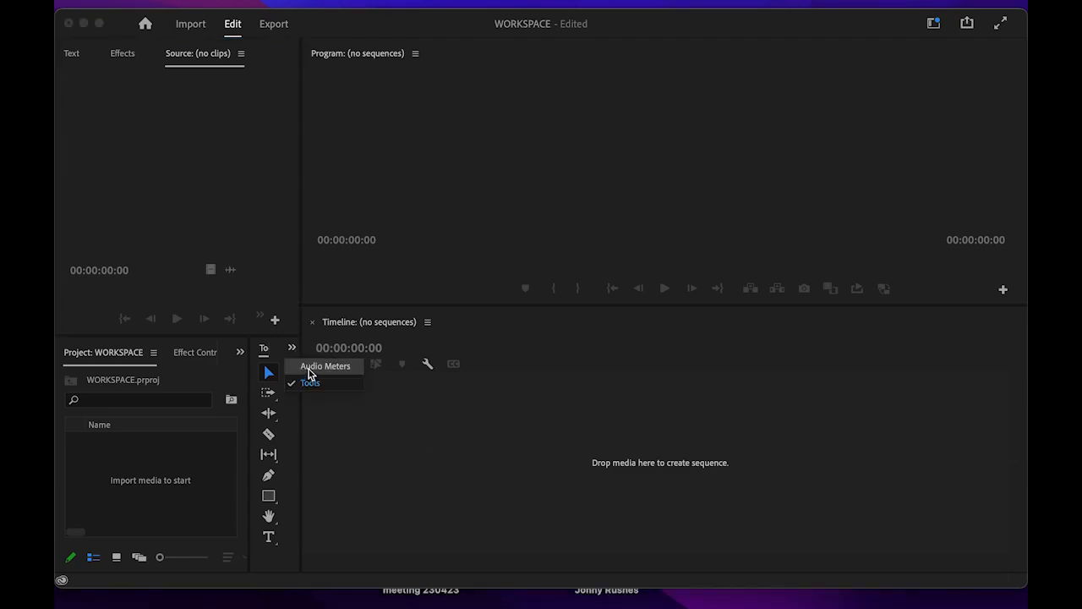
pyautogui.click(310, 369)
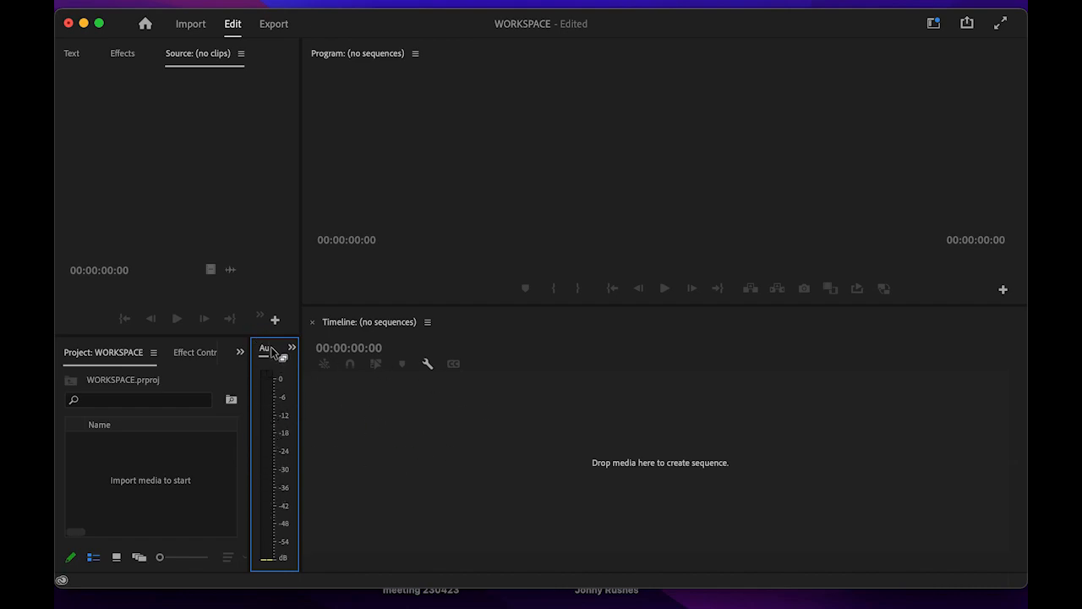
pyautogui.moveTo(271, 351); pyautogui.dragTo(575, 387)
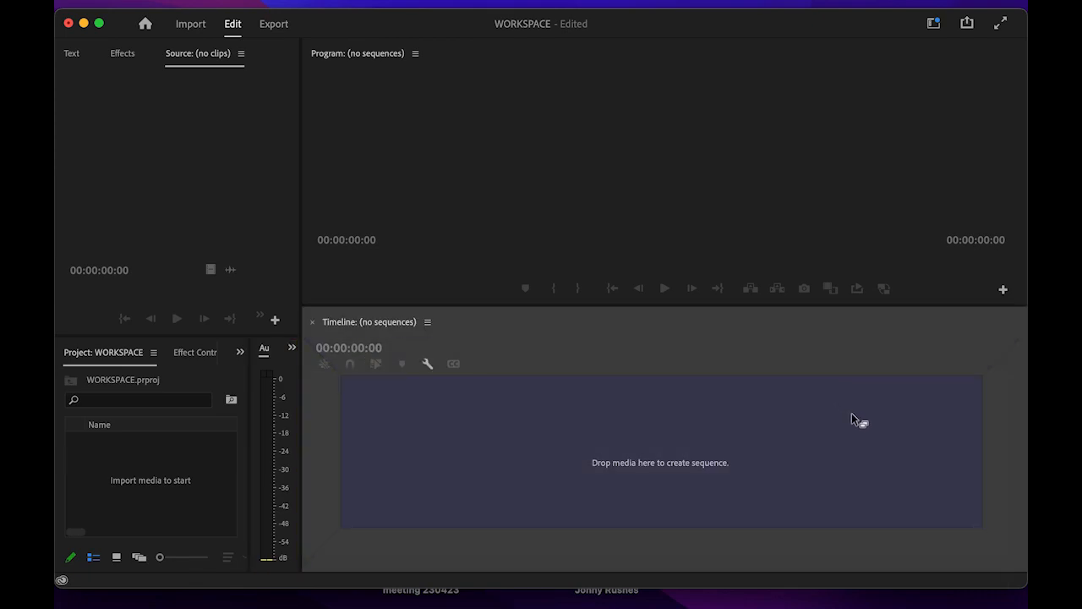
pyautogui.moveTo(949, 430); pyautogui.dragTo(995, 413)
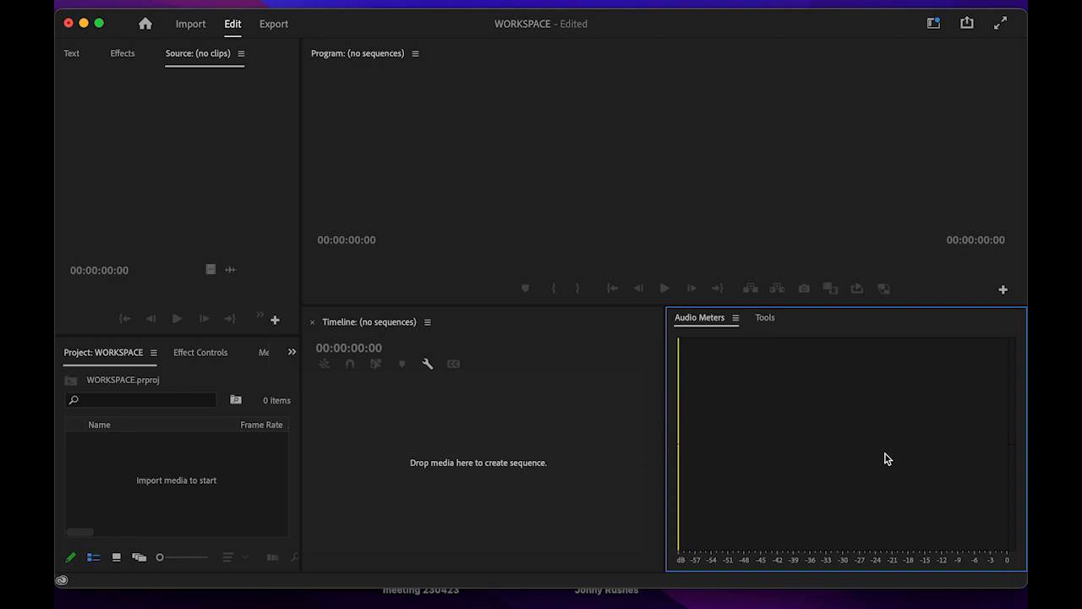
pyautogui.click(773, 320)
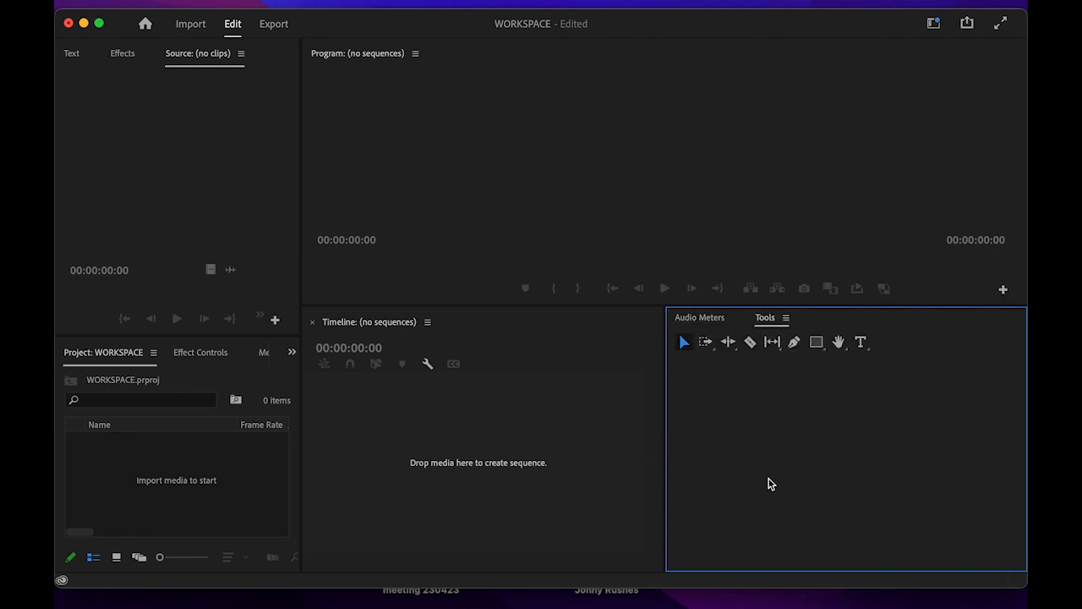
pyautogui.moveTo(723, 321); pyautogui.dragTo(1022, 354)
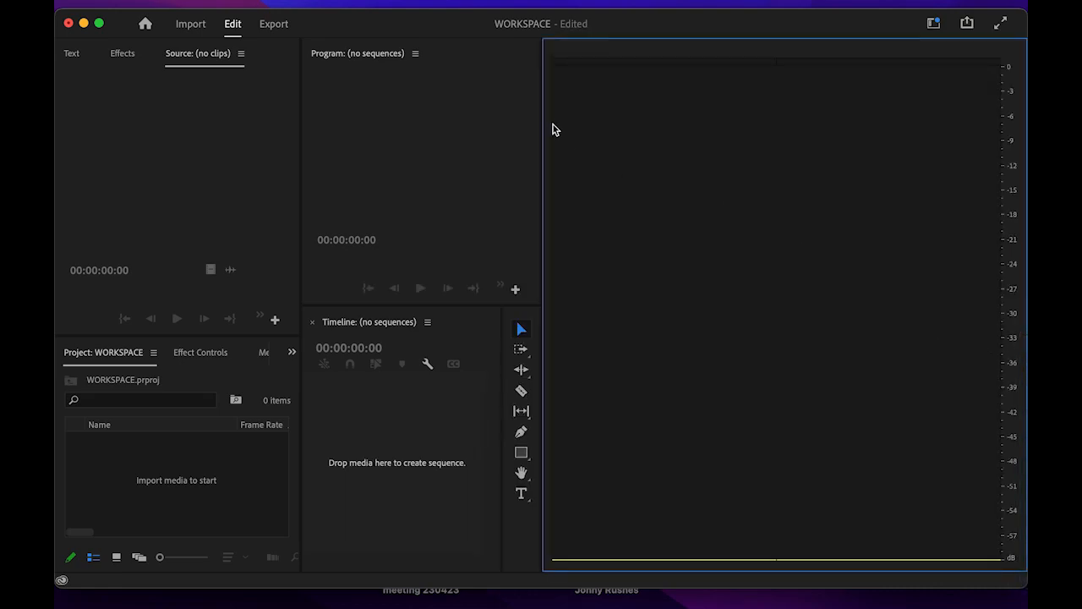
# - Widen the program monitor so the meters become a narrow column, then widen the timeline slightly
pyautogui.moveTo(542, 140); pyautogui.dragTo(977, 284)
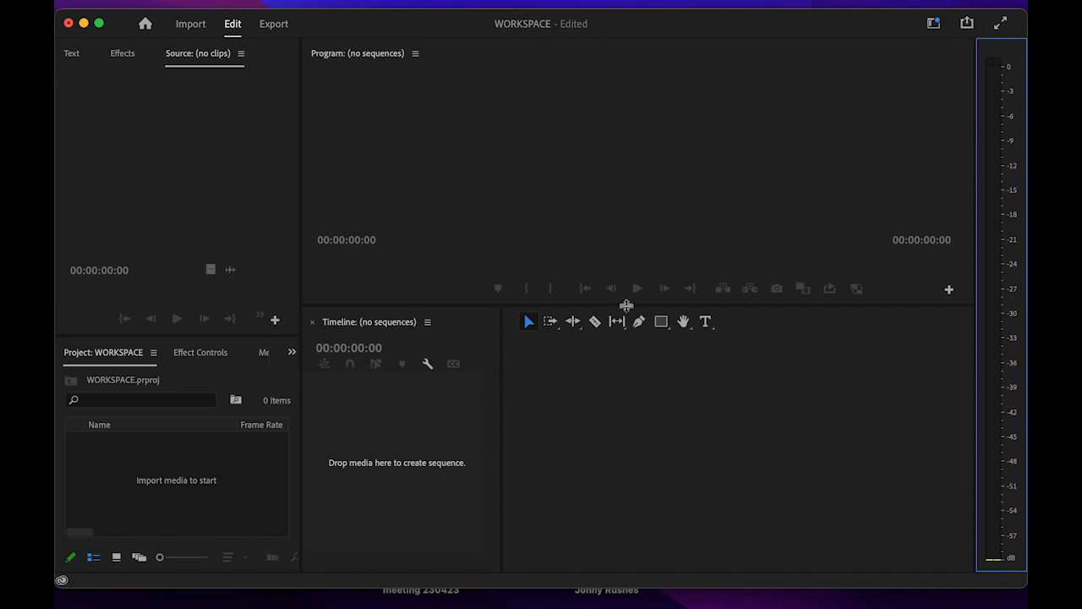
pyautogui.click(514, 319)
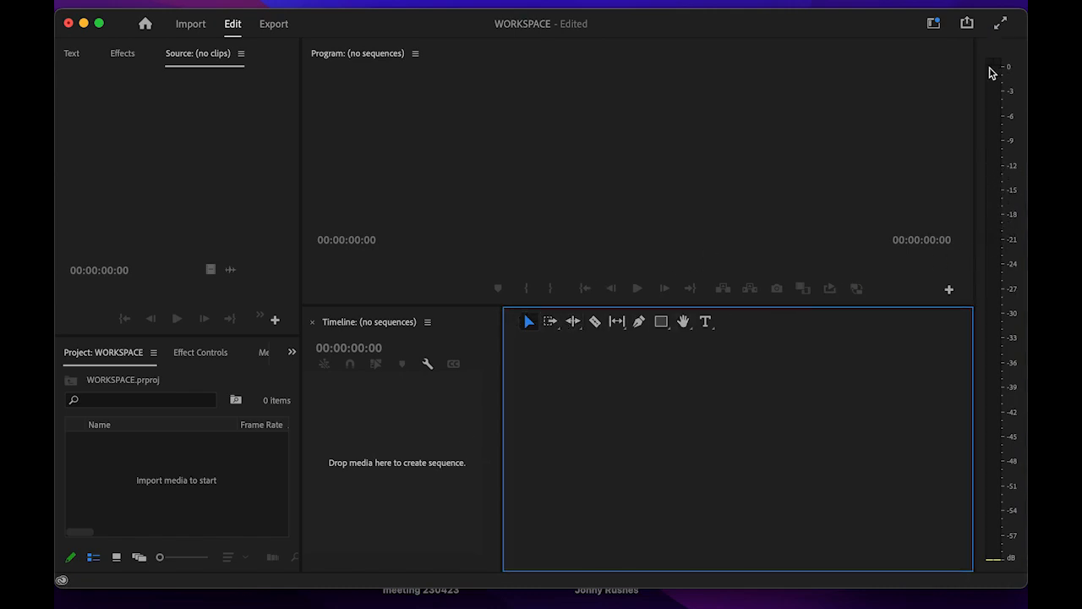
pyautogui.click(961, 163)
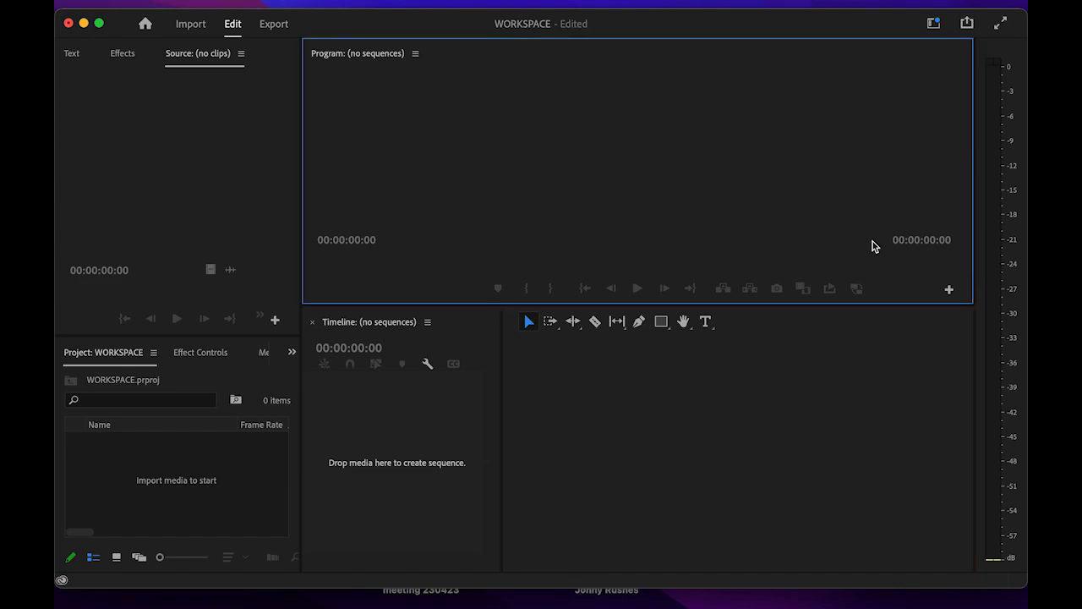
pyautogui.click(776, 330)
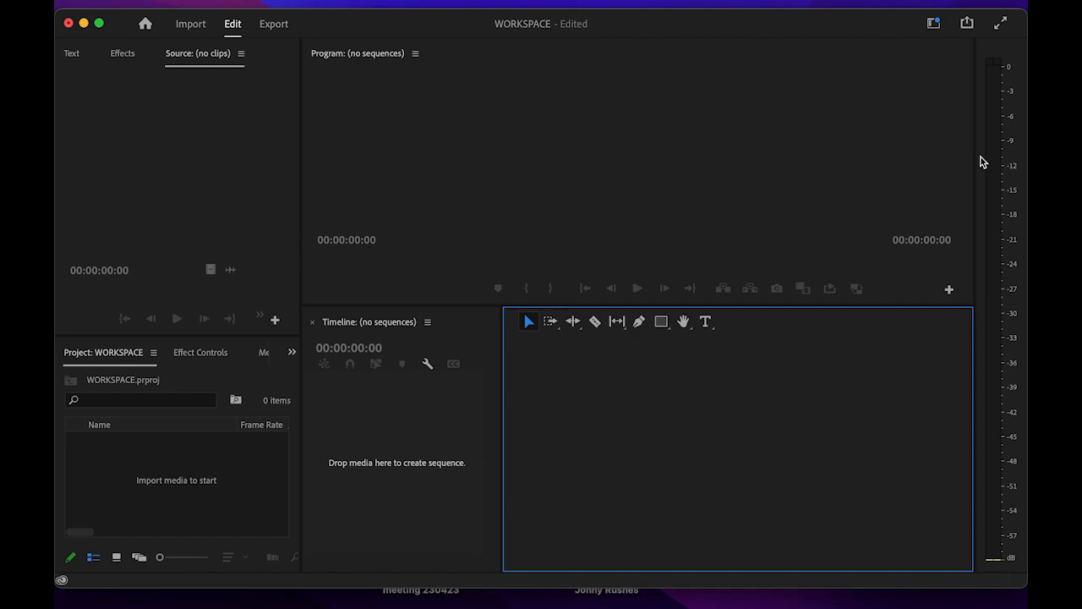
pyautogui.click(1001, 55)
pyautogui.click(890, 367)
pyautogui.click(437, 451)
pyautogui.click(582, 452)
pyautogui.moveTo(502, 457); pyautogui.dragTo(946, 461)
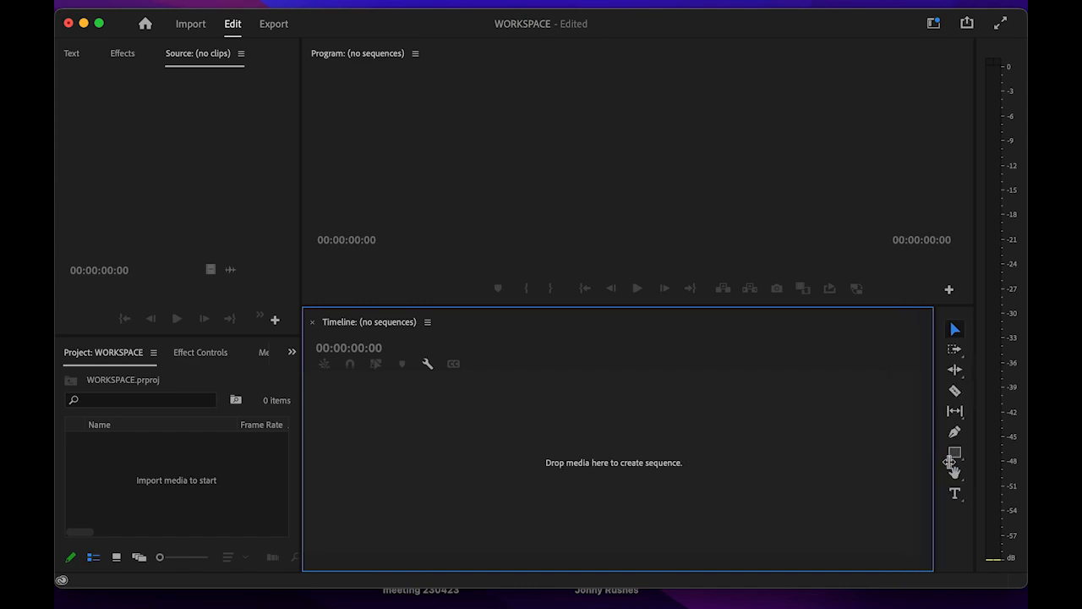
# - Move the editing tools from the meters' group to the timeline's left side as a slim column
pyautogui.click(995, 43)
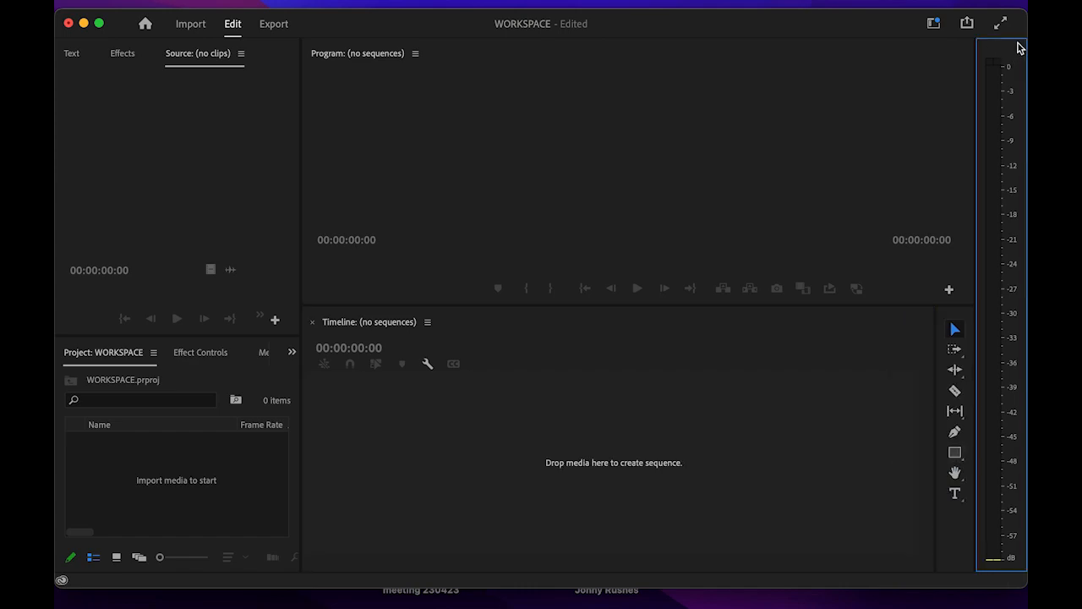
pyautogui.moveTo(1018, 49); pyautogui.dragTo(959, 361)
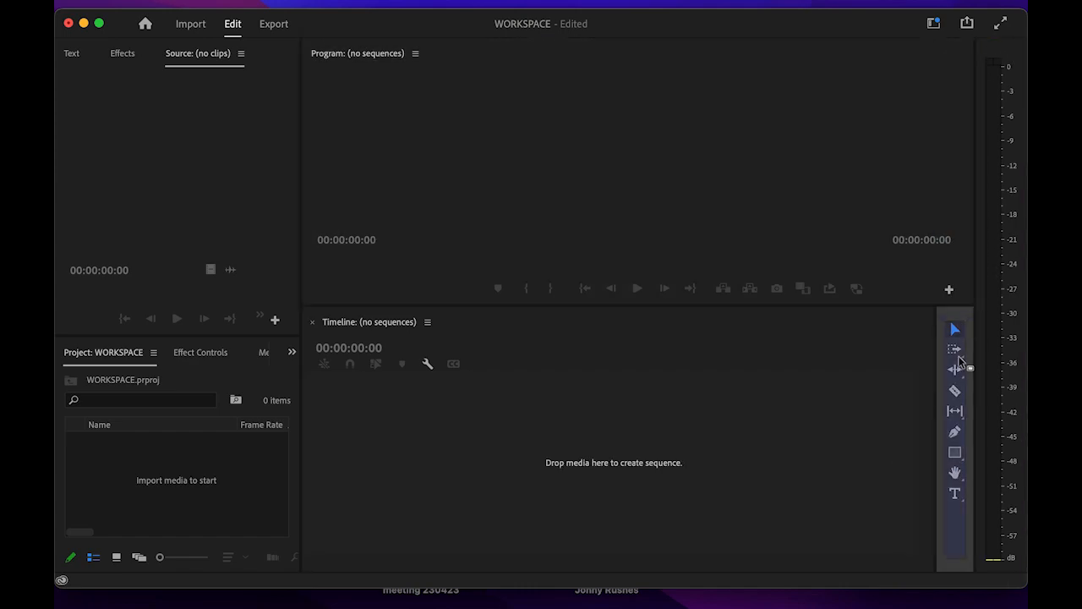
pyautogui.moveTo(956, 351); pyautogui.dragTo(959, 378)
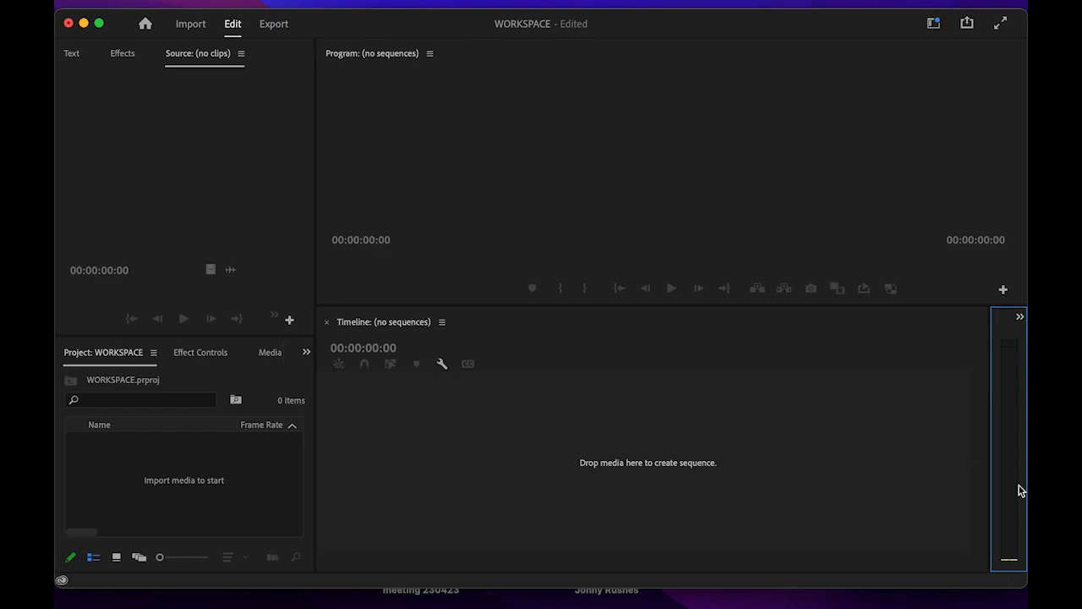
pyautogui.click(1020, 318)
pyautogui.click(996, 337)
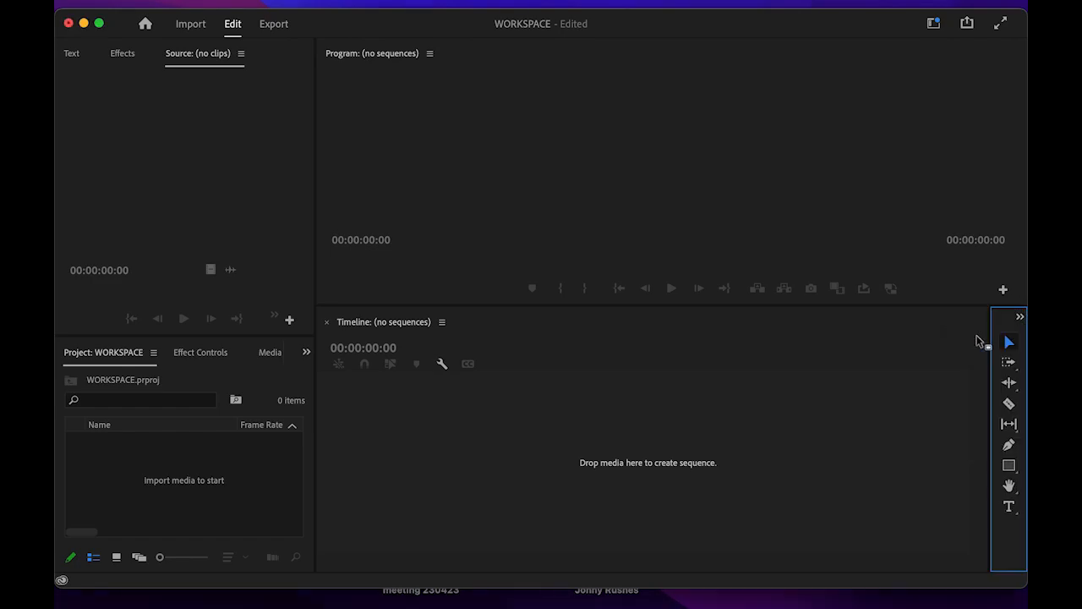
pyautogui.moveTo(1007, 316); pyautogui.dragTo(320, 368)
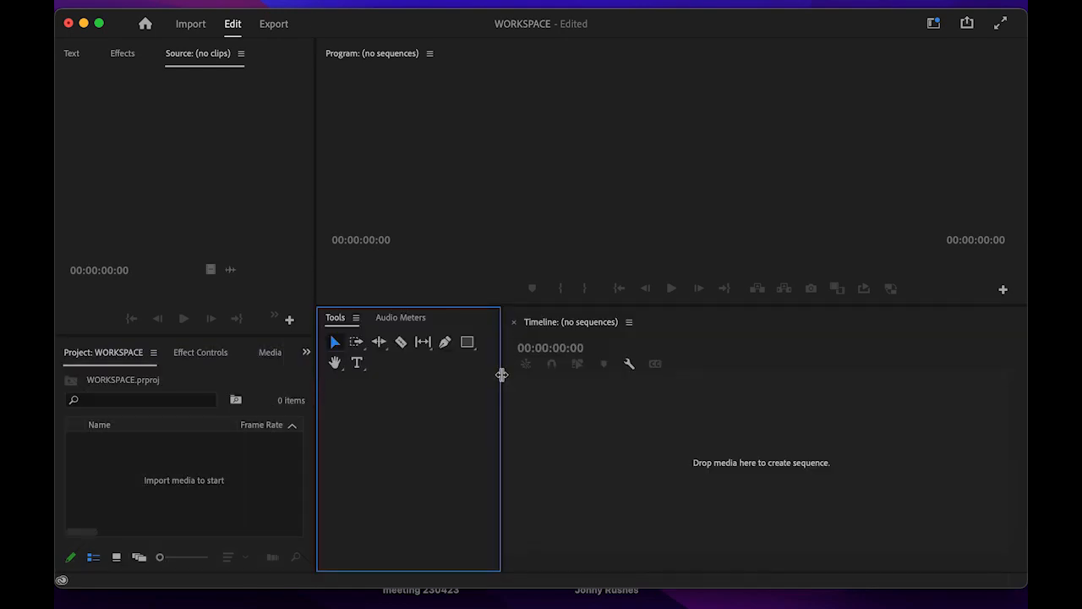
pyautogui.moveTo(497, 374); pyautogui.dragTo(353, 386)
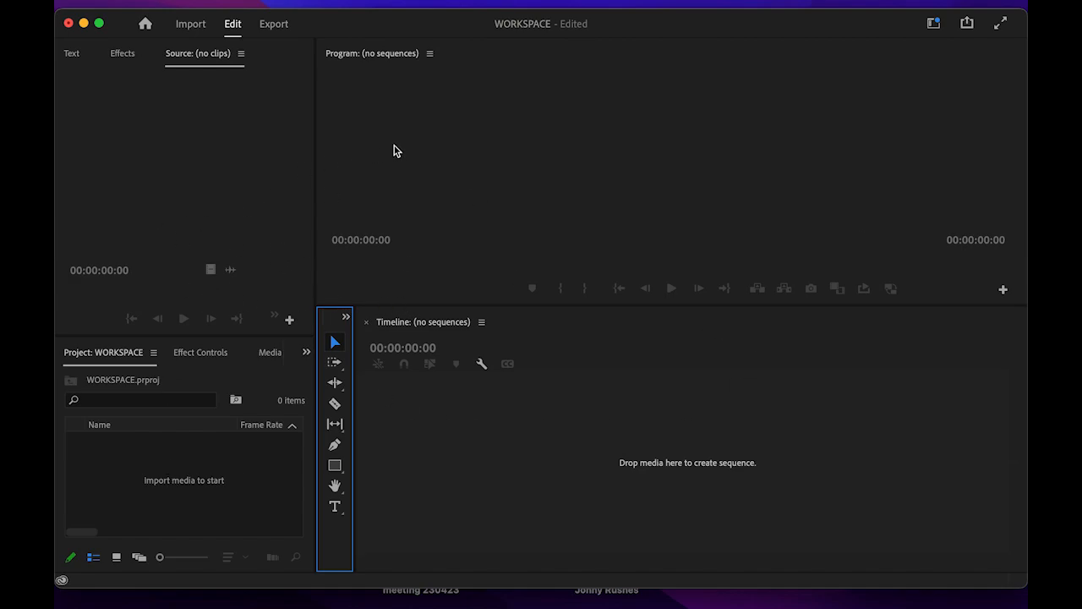
pyautogui.moveTo(337, 5)
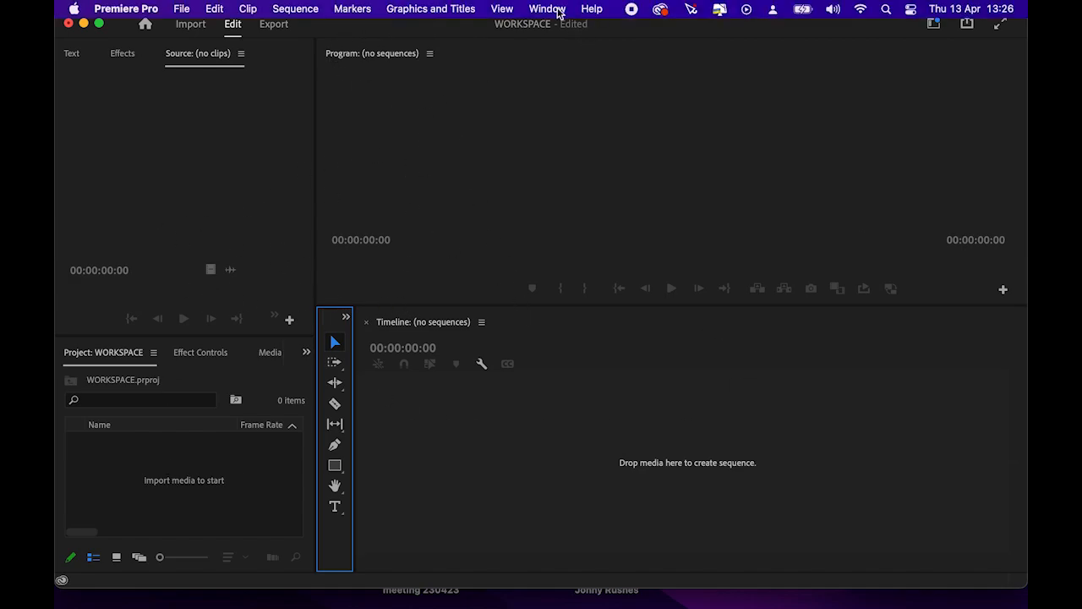
pyautogui.click(548, 9)
pyautogui.moveTo(558, 37)
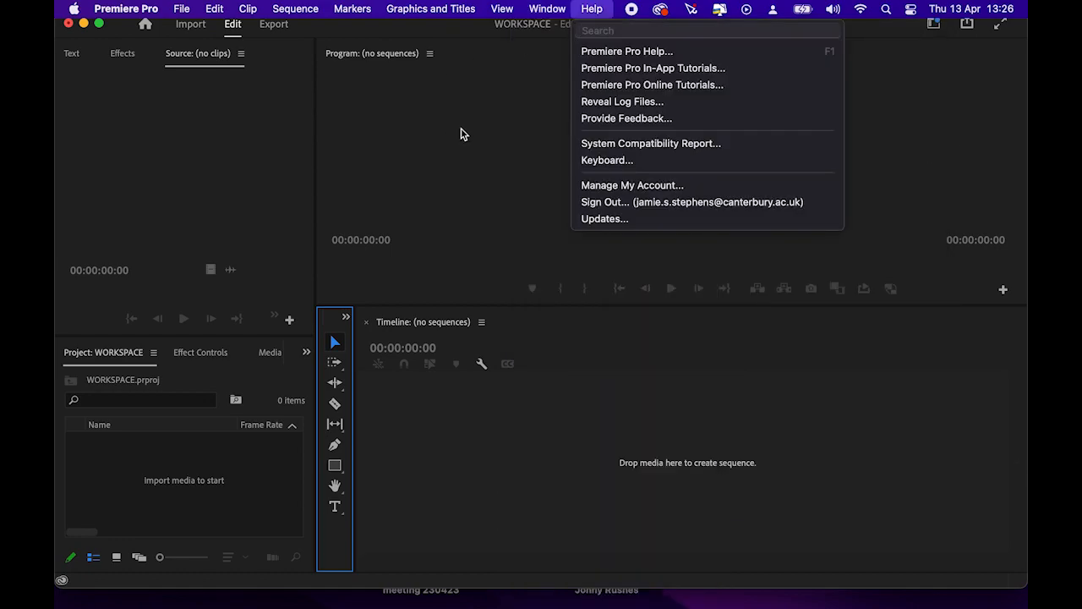
pyautogui.click(504, 138)
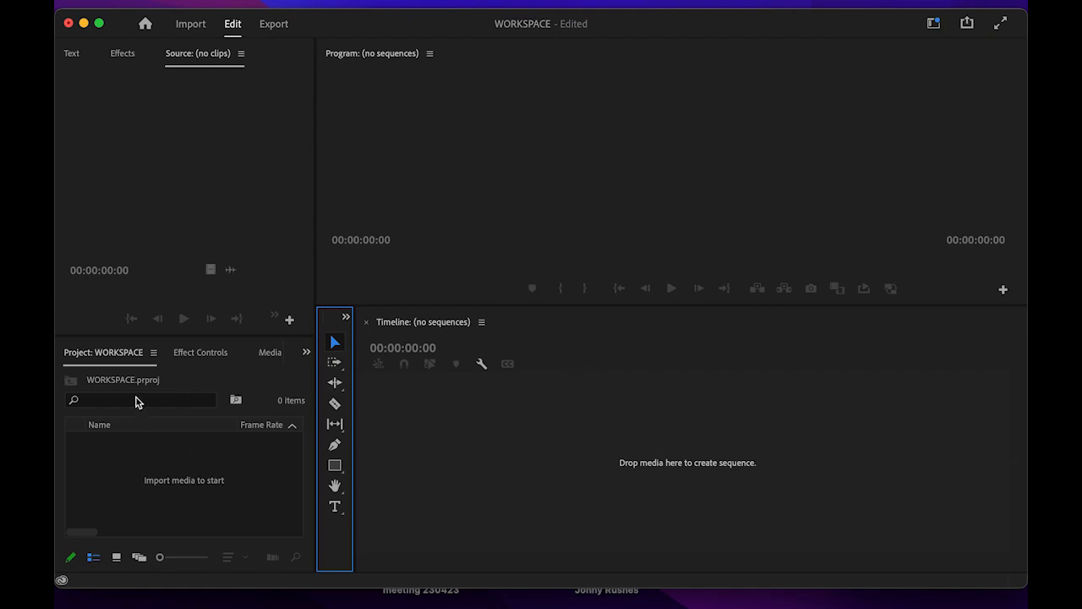
# - Dock Effect Controls with the source viewer and widen the media browser's folder tree
pyautogui.click(208, 355)
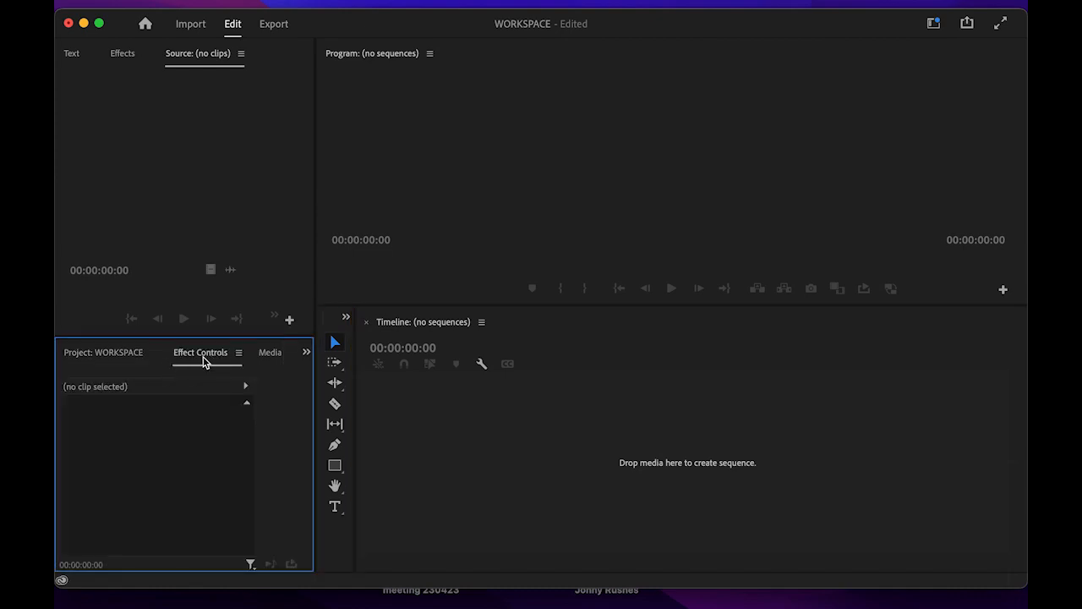
pyautogui.moveTo(208, 357); pyautogui.dragTo(262, 52)
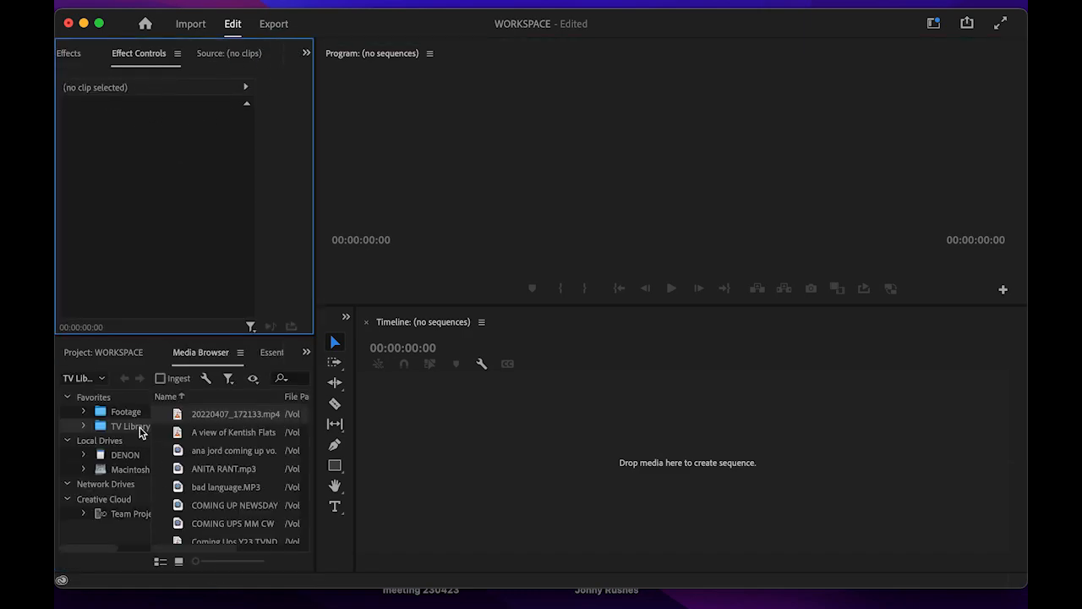
pyautogui.moveTo(154, 420); pyautogui.dragTo(226, 421)
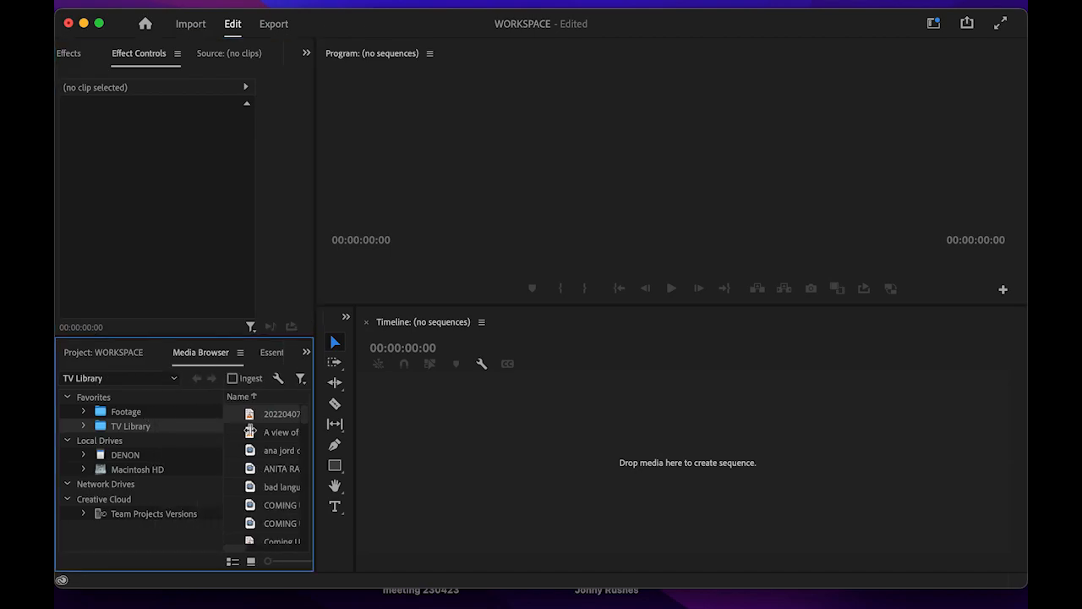
# - Group Essential Graphics with Effect Controls in the top-left panel
pyautogui.click(306, 353)
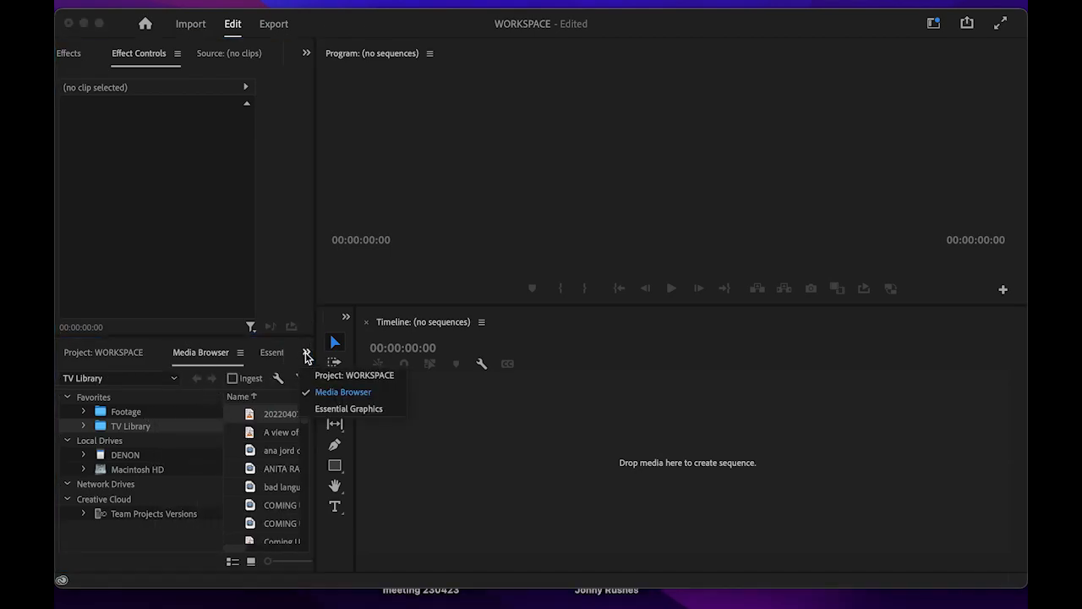
pyautogui.click(271, 357)
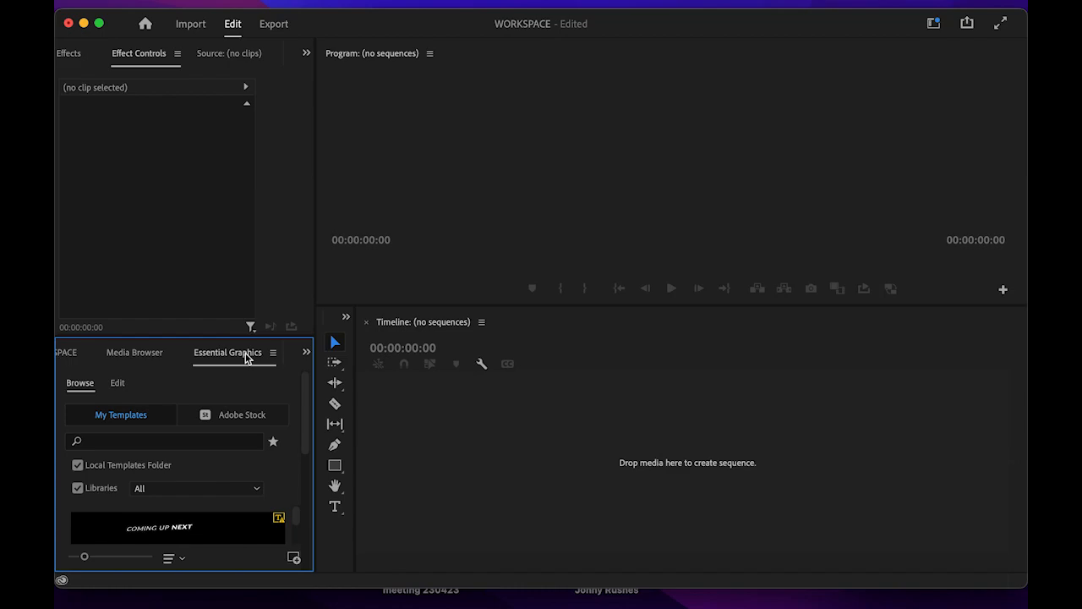
pyautogui.moveTo(246, 357); pyautogui.dragTo(301, 100)
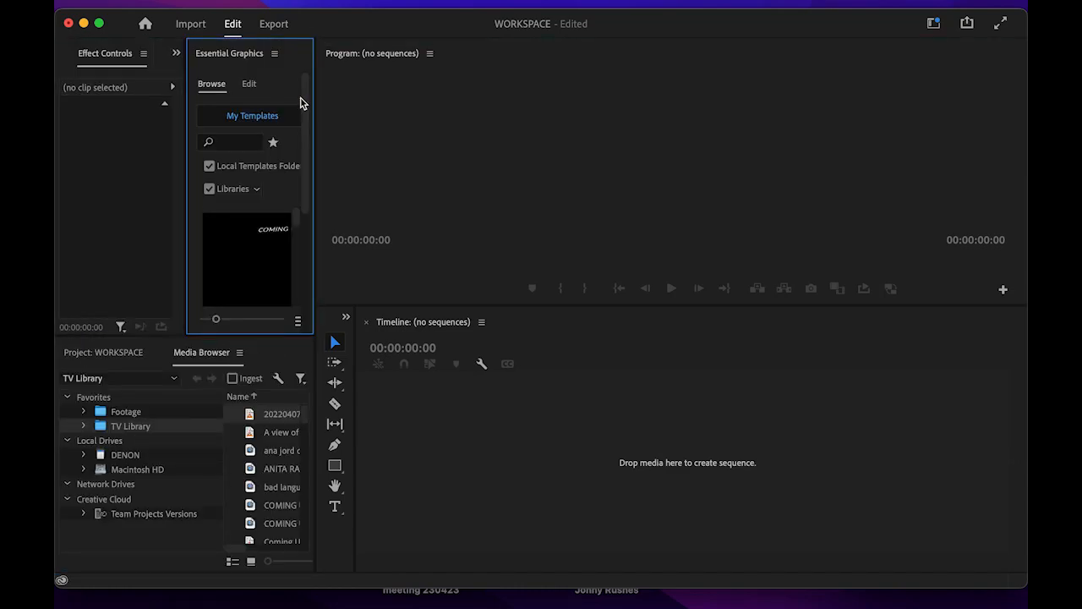
pyautogui.moveTo(186, 76); pyautogui.dragTo(259, 84)
pyautogui.moveTo(280, 48); pyautogui.dragTo(160, 52)
pyautogui.click(305, 54)
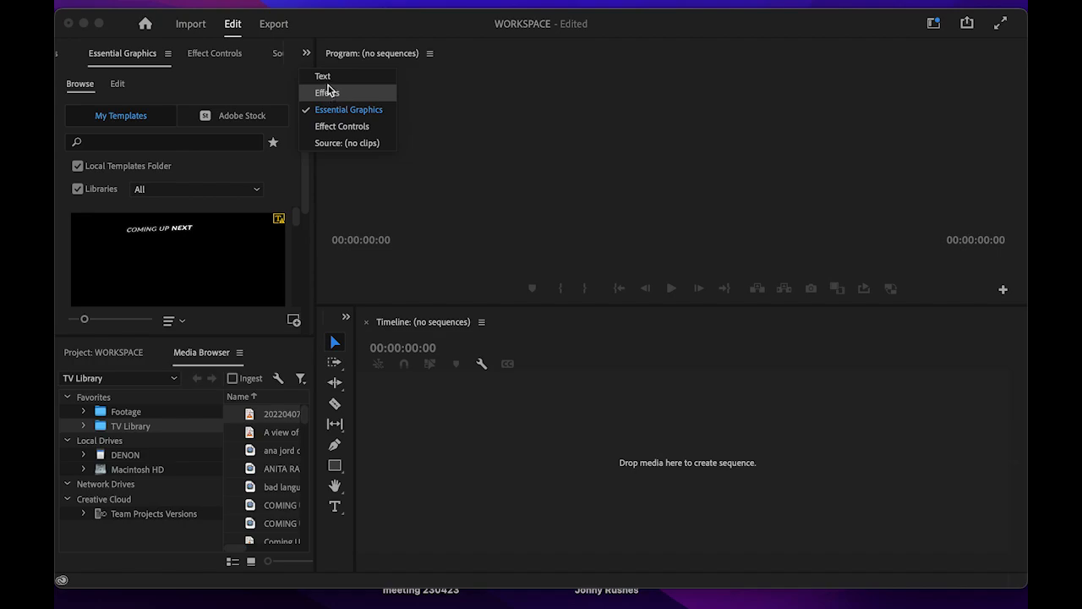
pyautogui.click(470, 179)
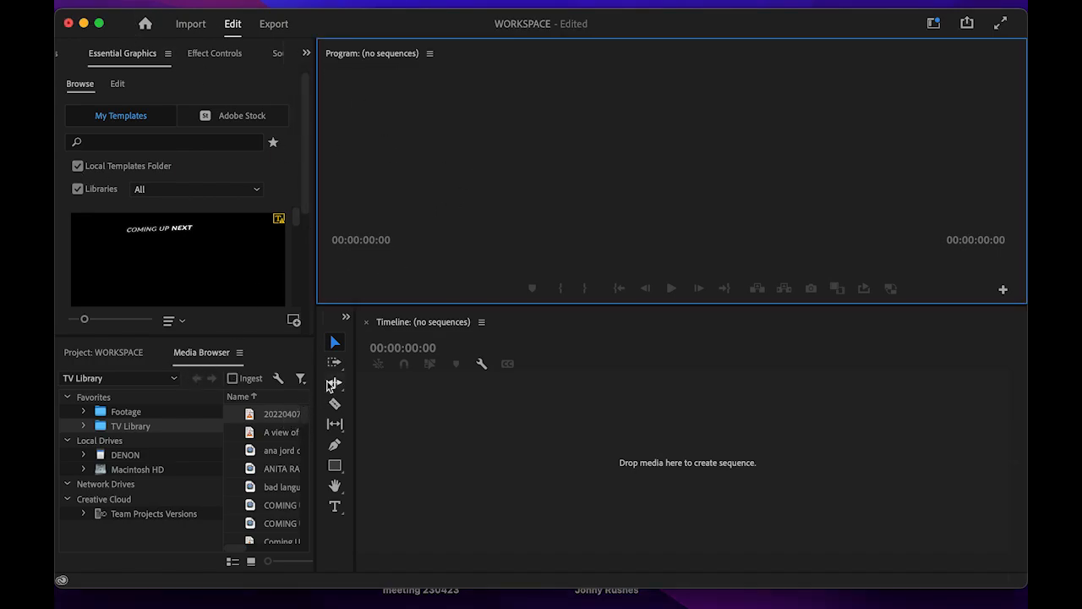
# - Make the program monitor taller, show the empty project bin, and bring the Source viewer forward
pyautogui.moveTo(514, 307); pyautogui.dragTo(514, 439)
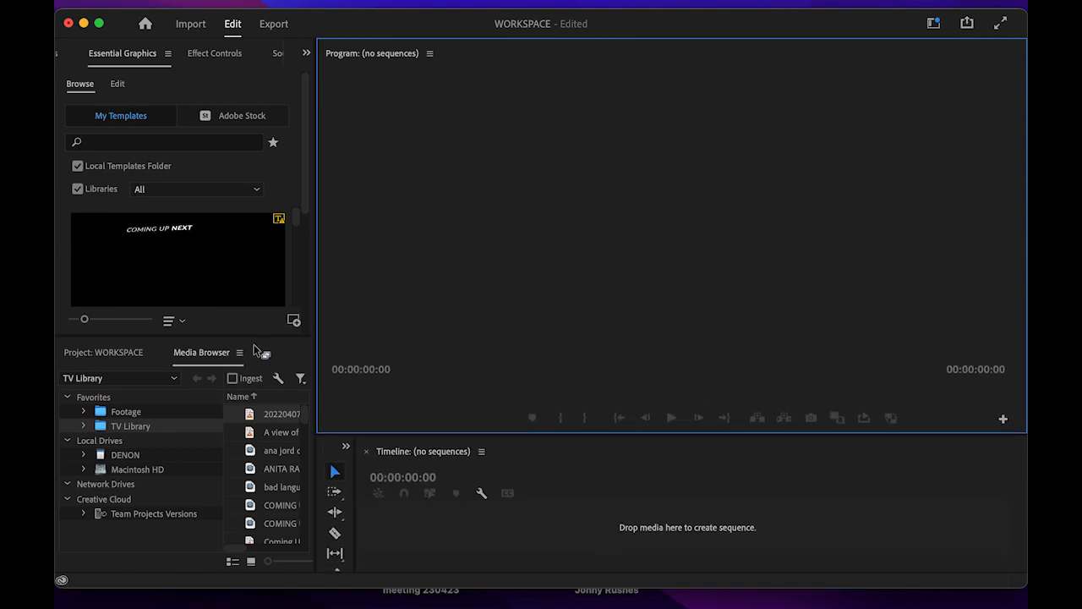
pyautogui.click(128, 355)
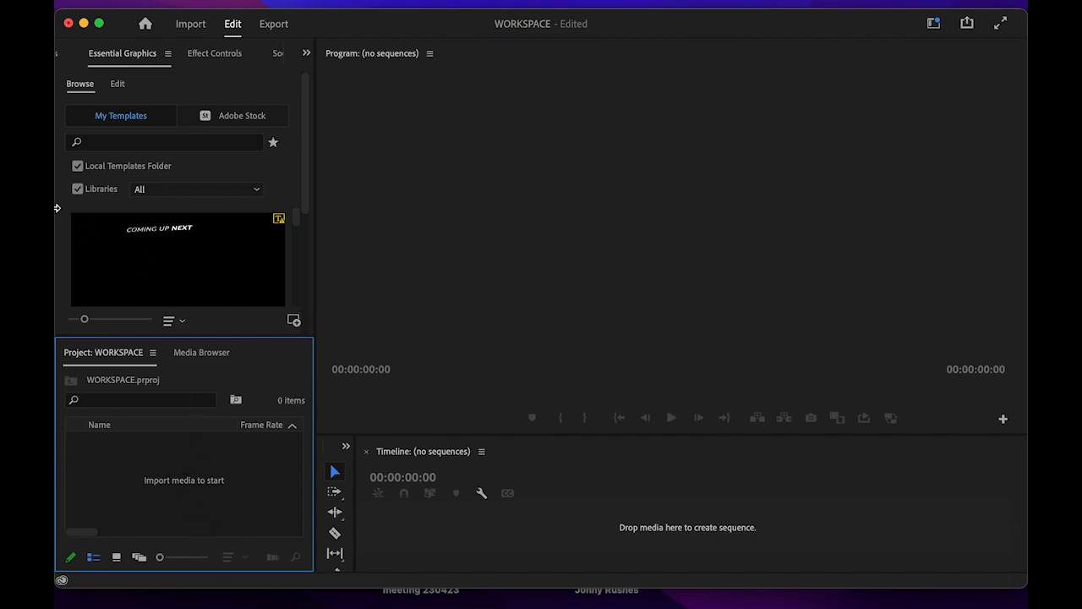
pyautogui.click(307, 54)
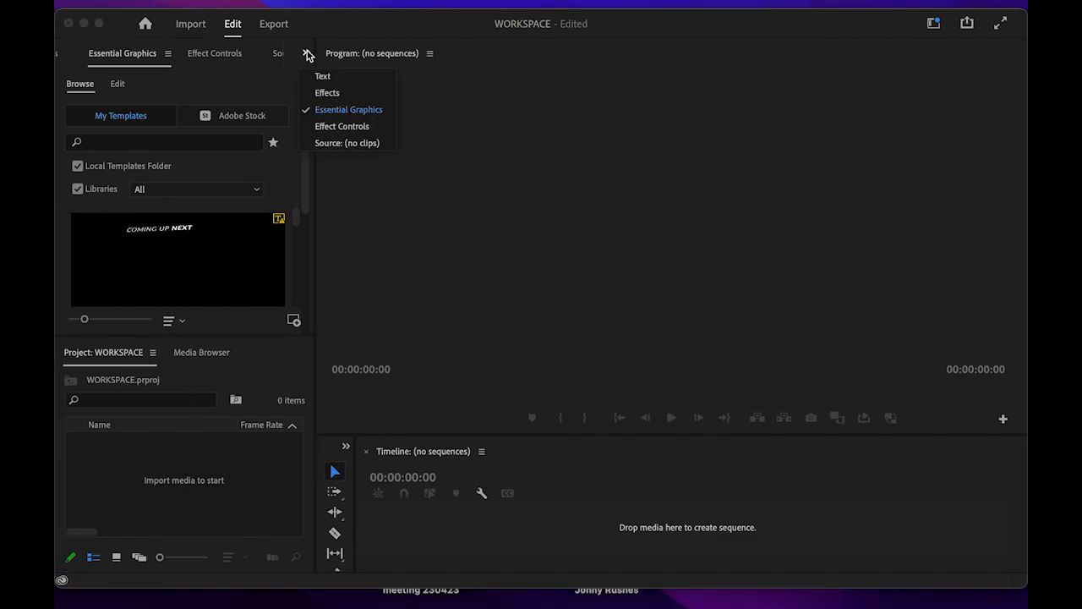
pyautogui.click(332, 144)
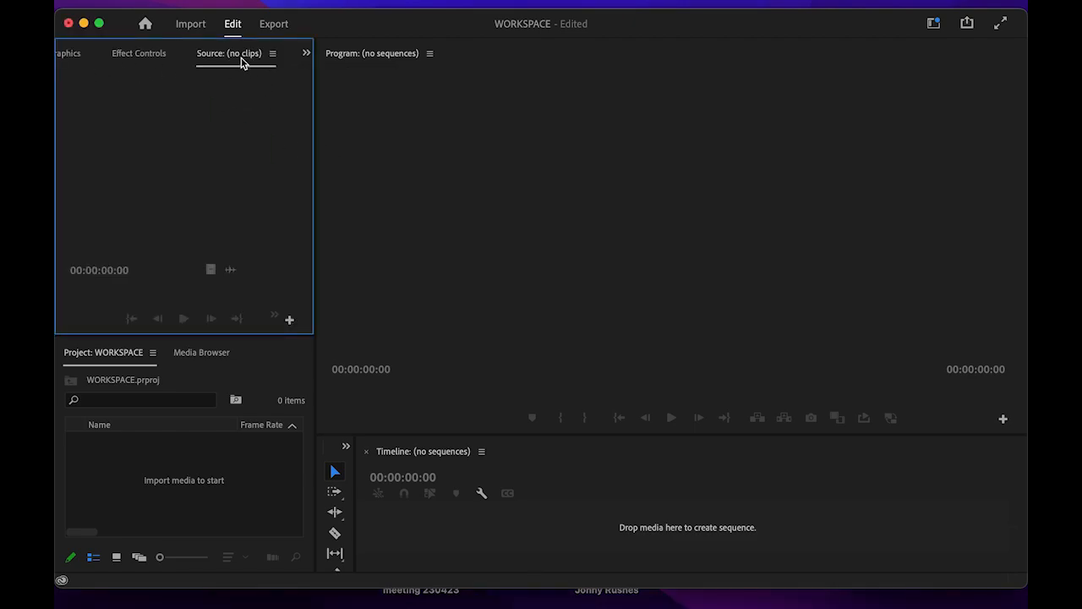
pyautogui.click(163, 490)
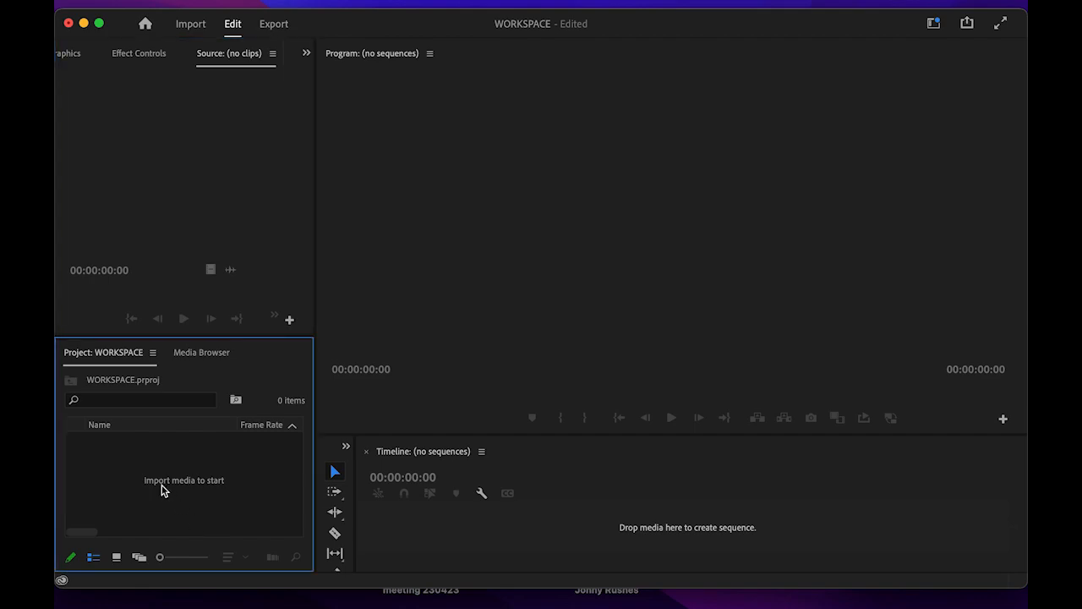
# - Search 'jonny' and import all clips from Canterbury / Jonny Rushes > Rushes to use
pyautogui.doubleClick(117, 478)
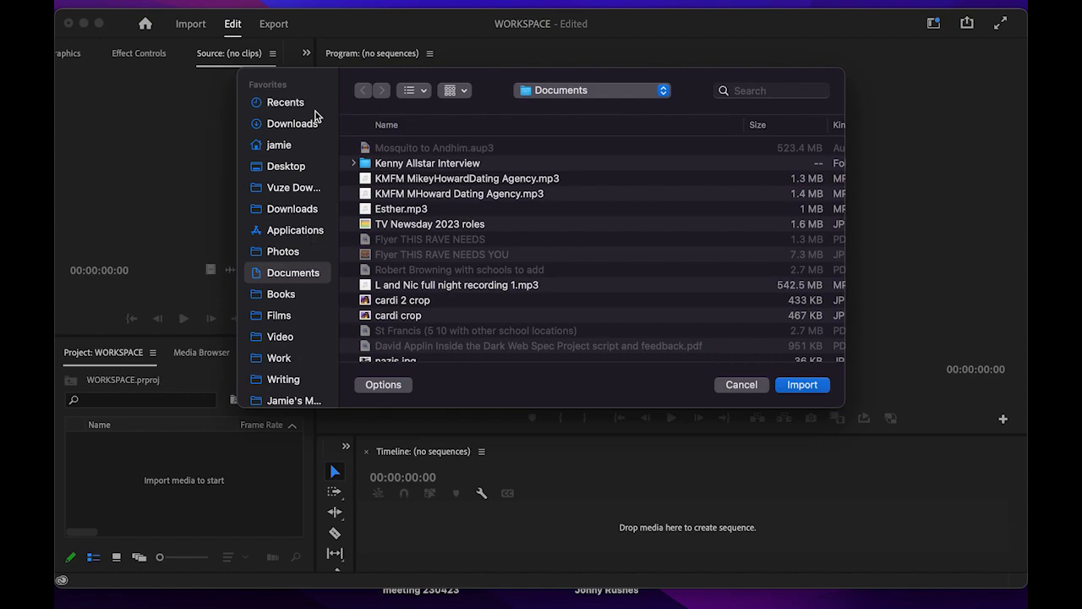
pyautogui.click(786, 91)
pyautogui.write('jonny')
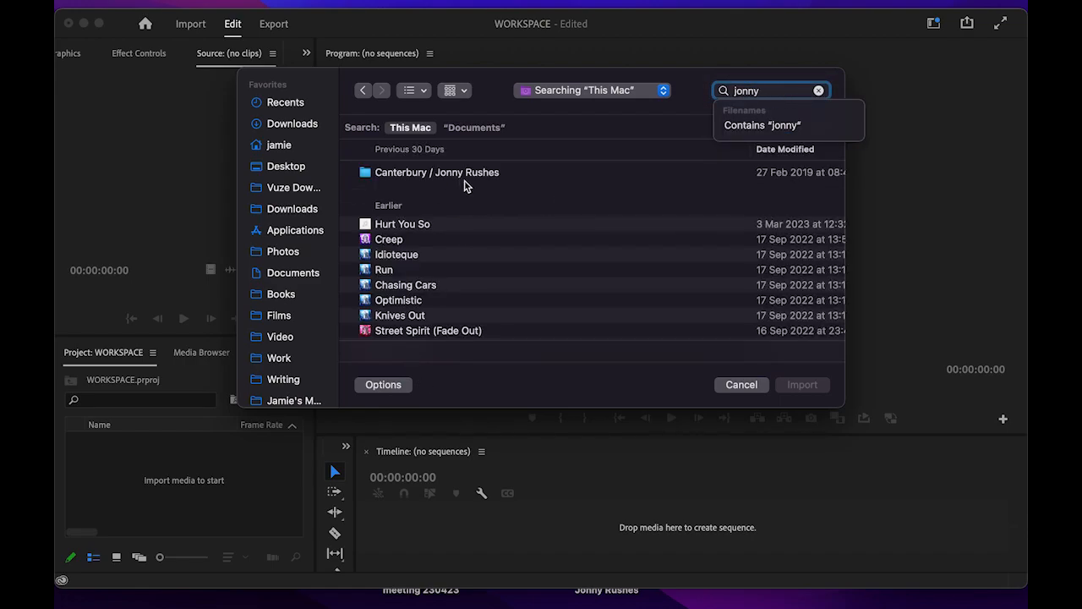
pyautogui.doubleClick(471, 176)
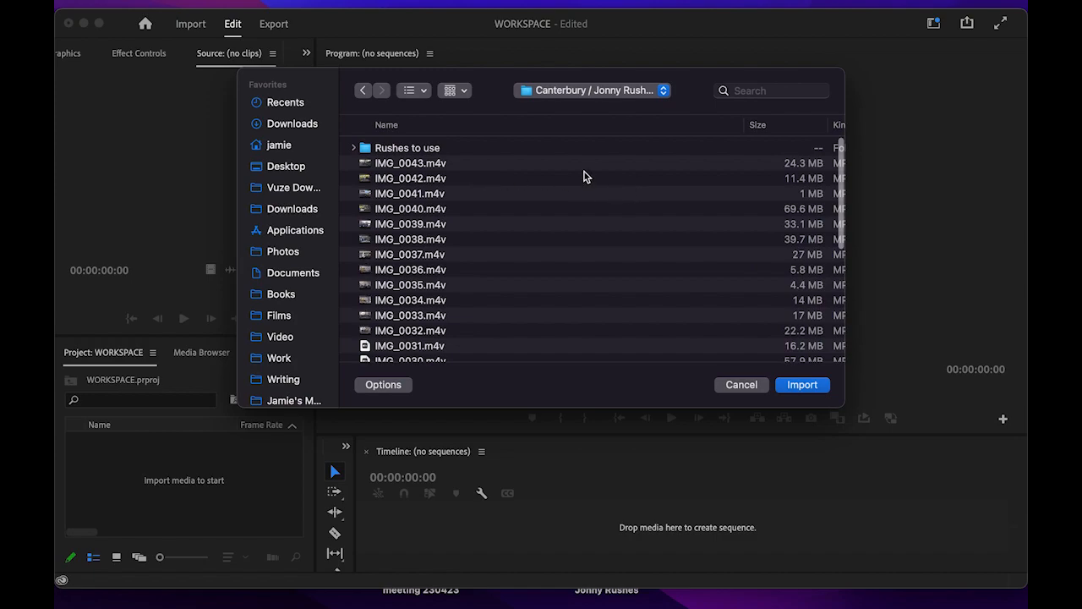
pyautogui.click(465, 149)
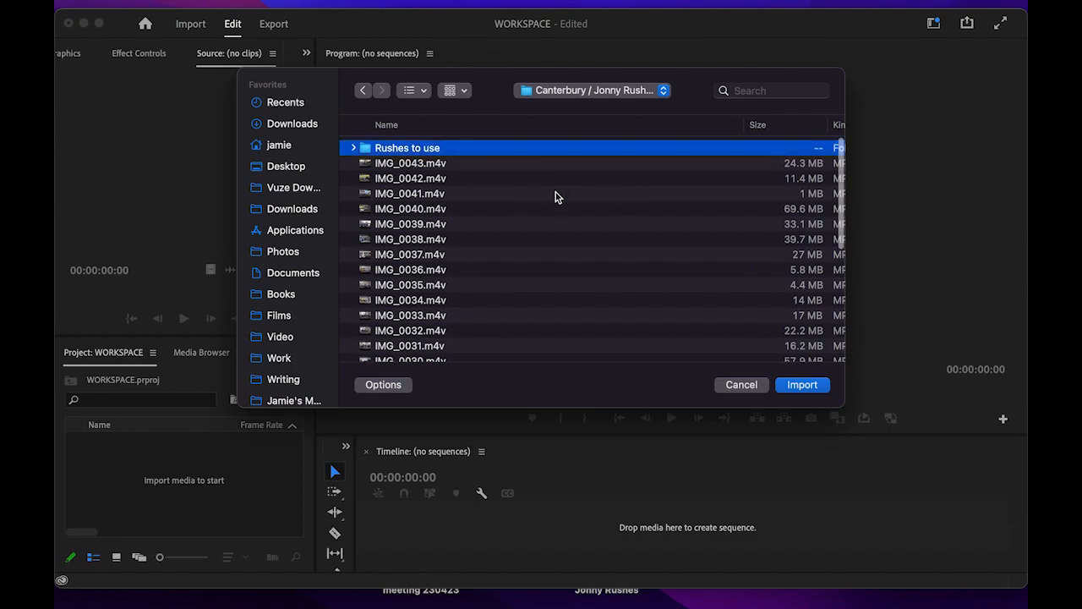
pyautogui.scroll(-8, 555, 192)
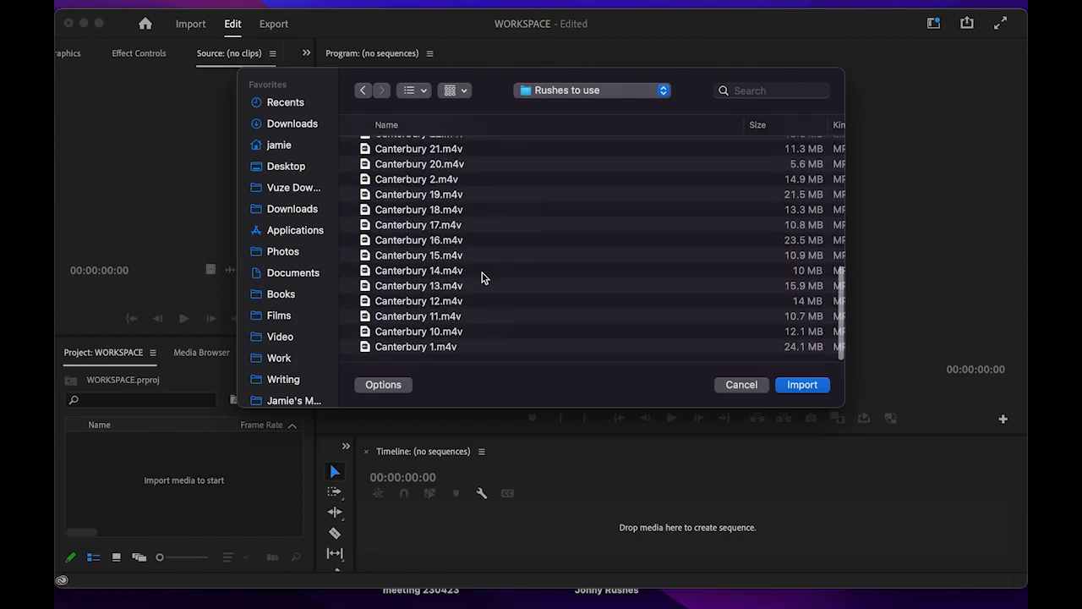
pyautogui.click(473, 346)
pyautogui.scroll(10, 584, 234)
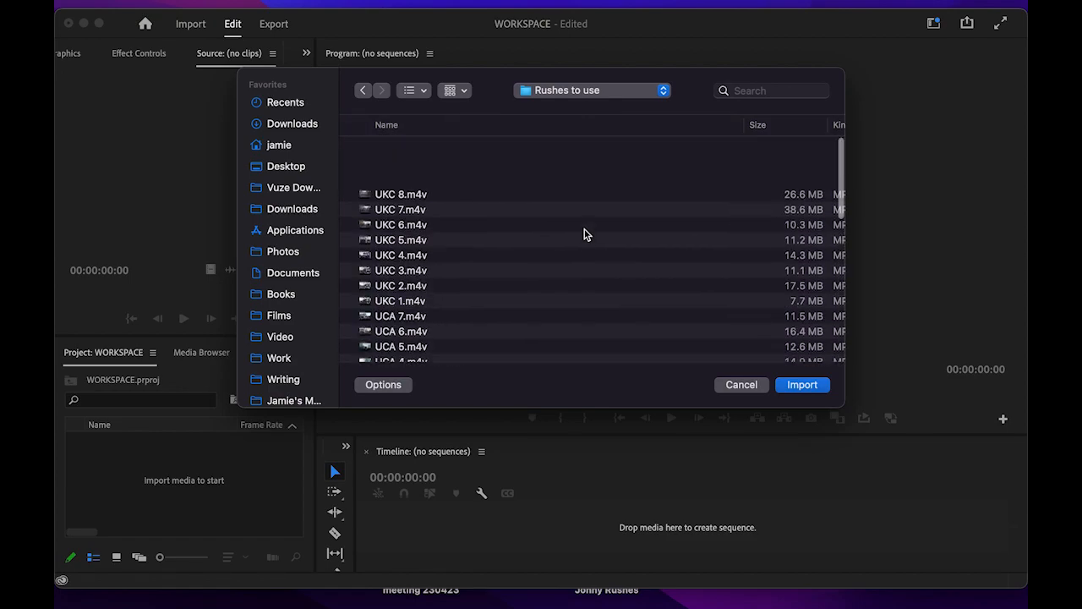
pyautogui.press('super+a')
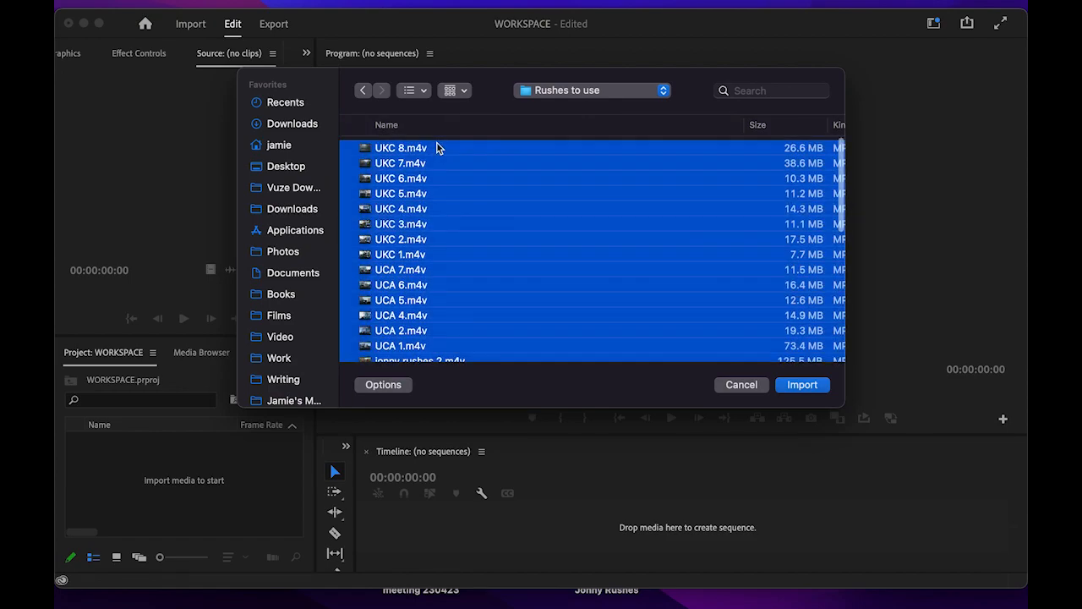
pyautogui.click(799, 387)
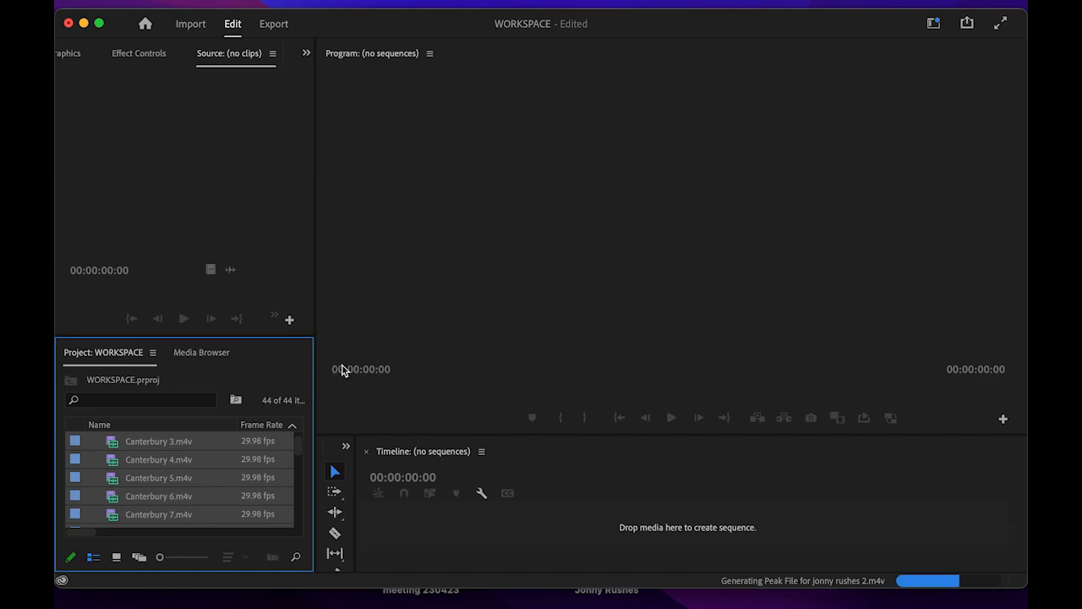
# - Select Canterbury 3.m4v and widen the project bin to show the Frame Rate and Media Start columns
pyautogui.moveTo(317, 334); pyautogui.dragTo(270, 333)
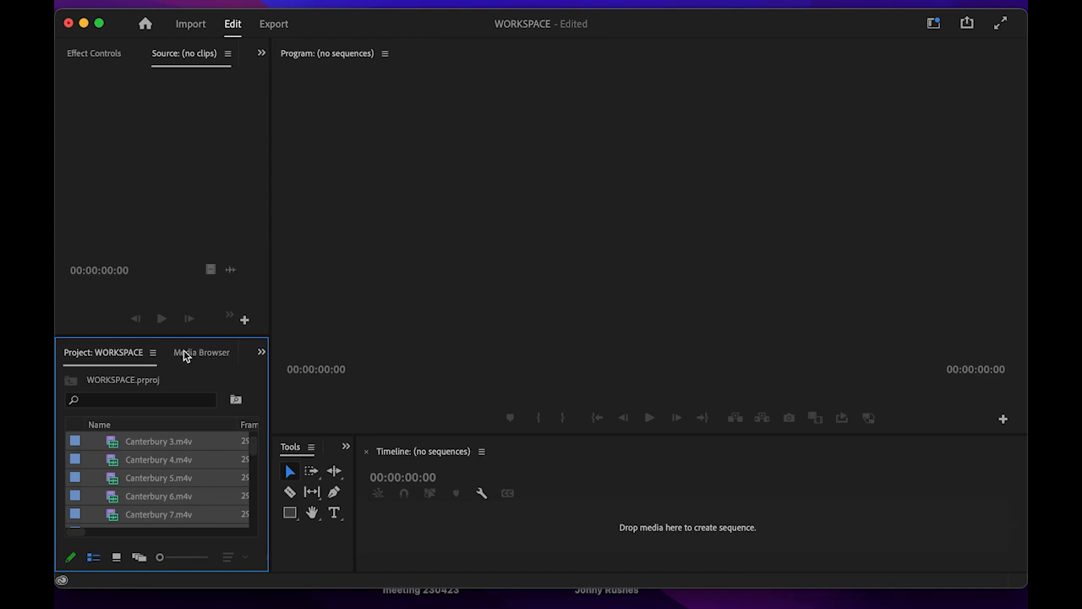
pyautogui.click(155, 441)
pyautogui.moveTo(269, 362); pyautogui.dragTo(402, 379)
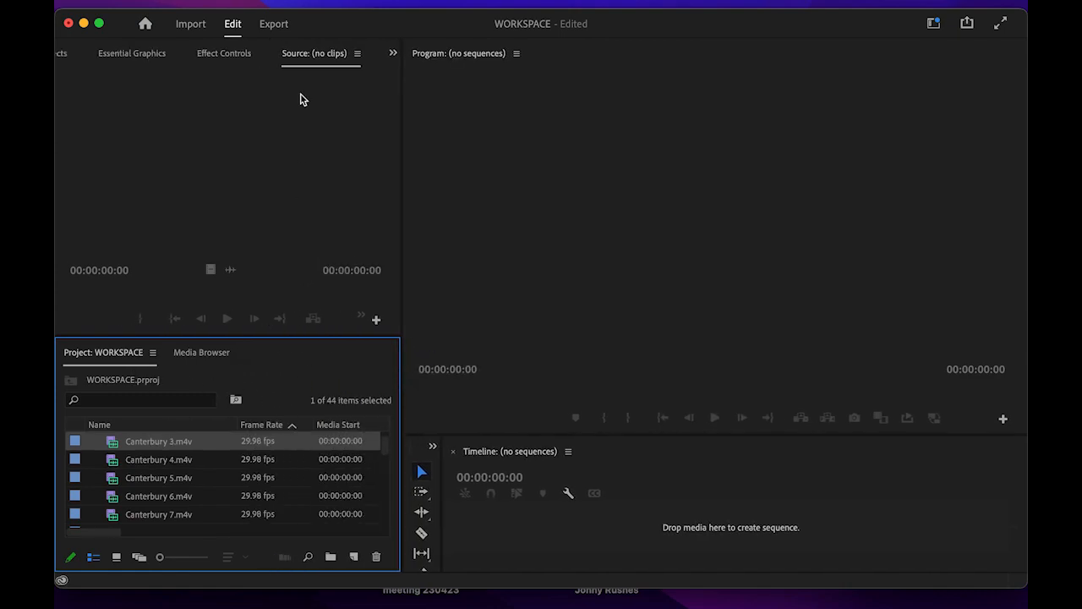
pyautogui.click(187, 446)
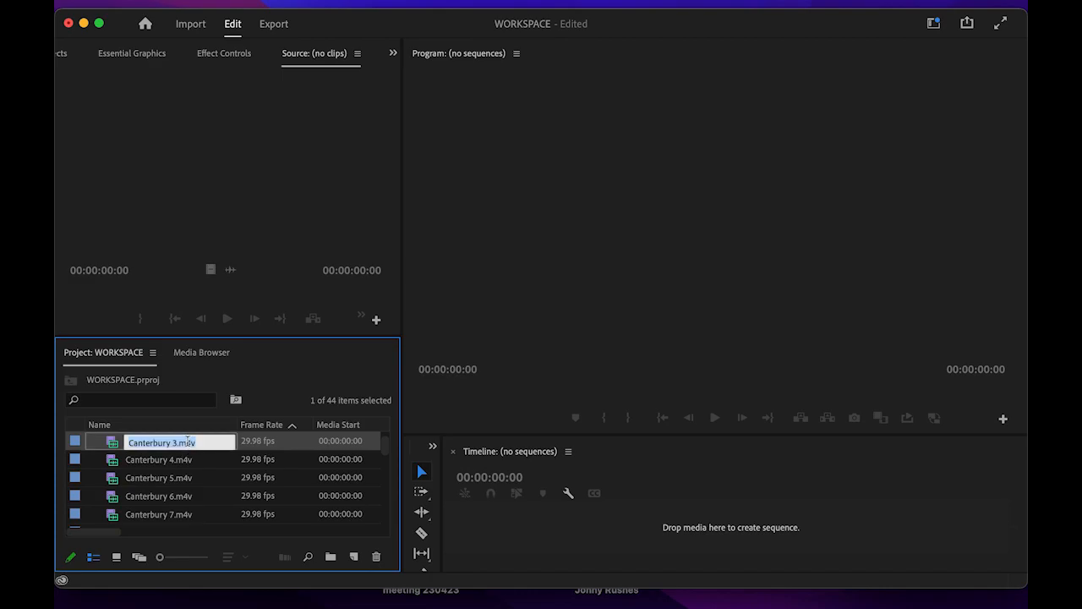
pyautogui.click(279, 446)
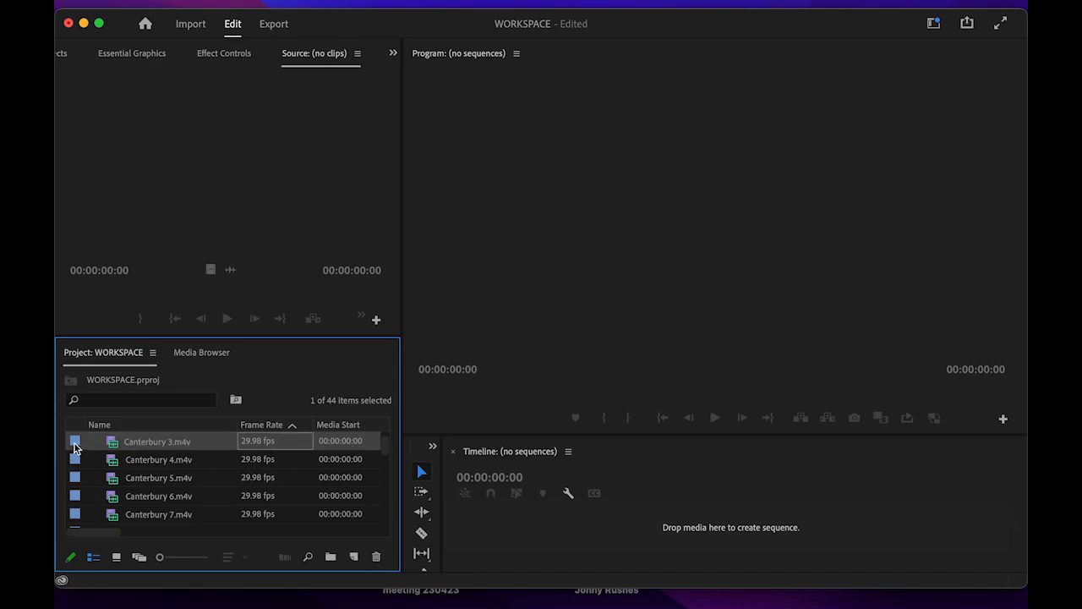
# - Preview Canterbury 3.m4v in the Source Monitor, stopping at 00:00:06:04
pyautogui.doubleClick(74, 447)
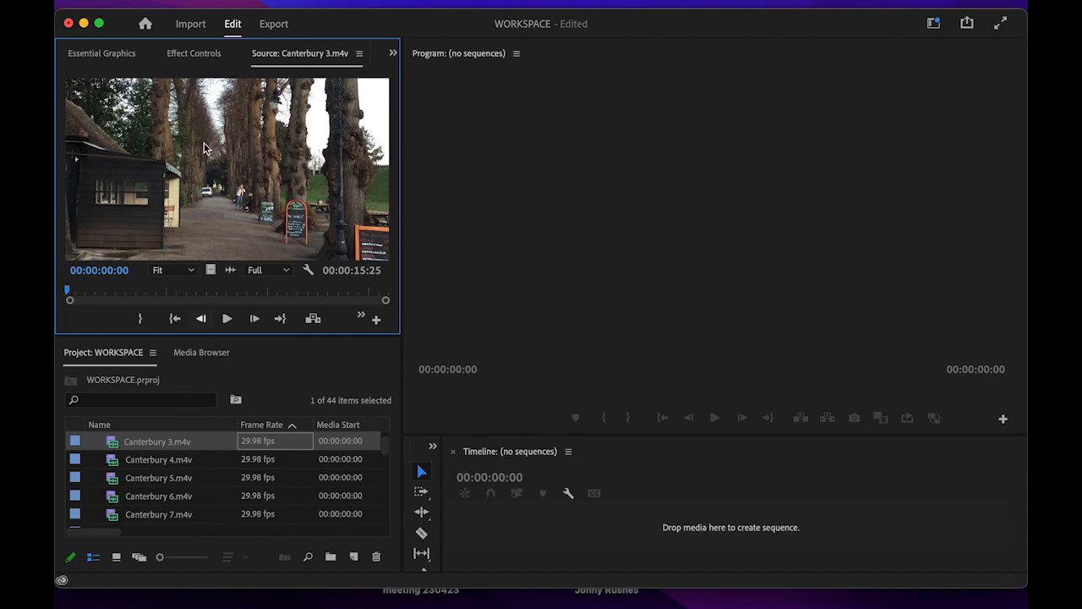
pyautogui.moveTo(71, 301)
pyautogui.mouseDown()
pyautogui.moveTo(107, 291)
pyautogui.moveTo(320, 297)
pyautogui.moveTo(76, 293)
pyautogui.mouseUp()
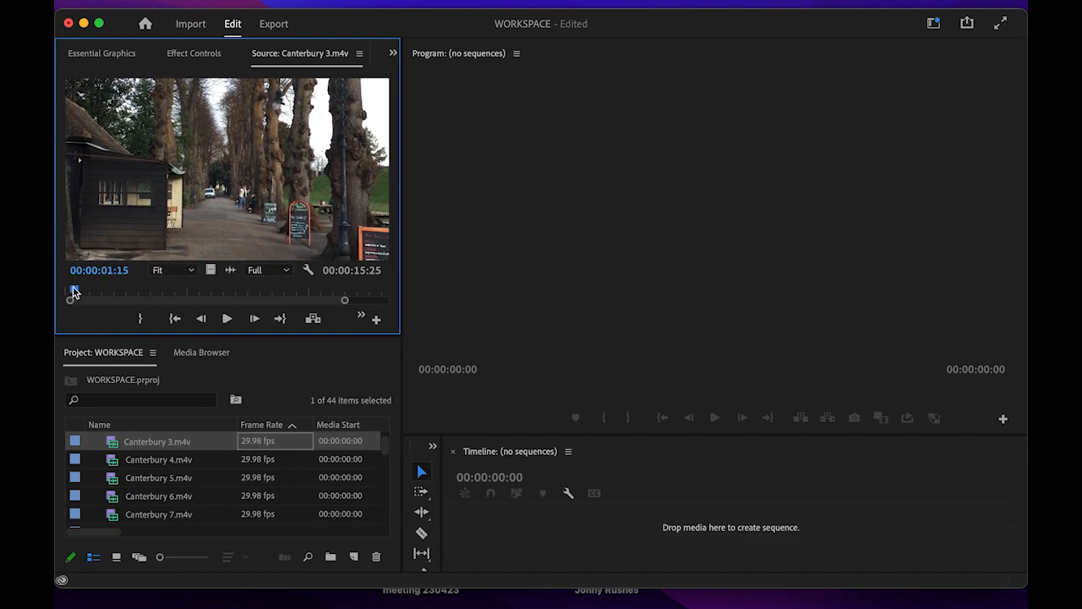
pyautogui.click(228, 319)
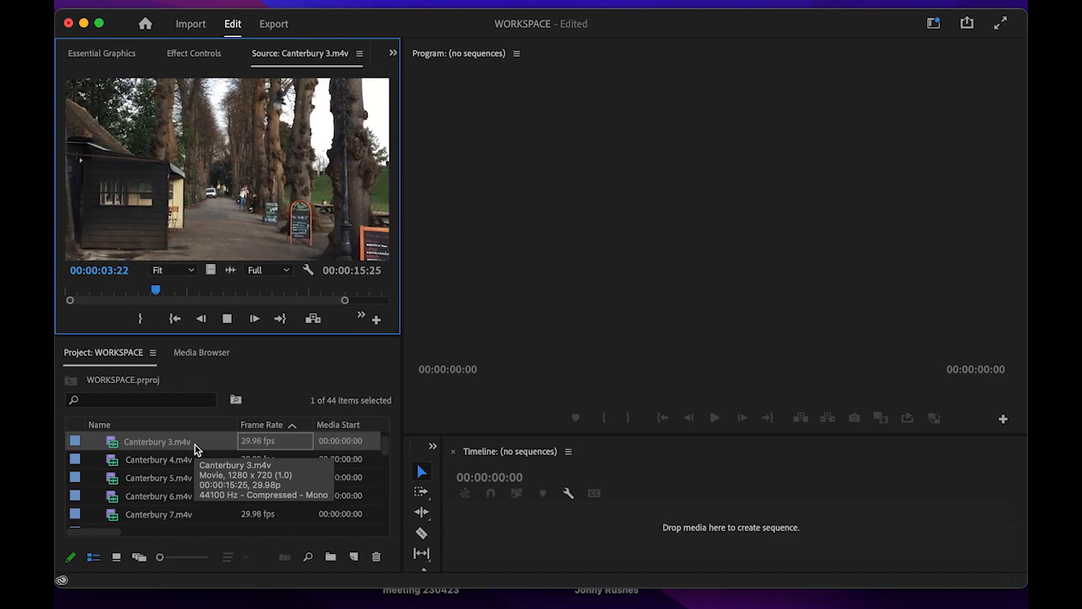
pyautogui.click(226, 318)
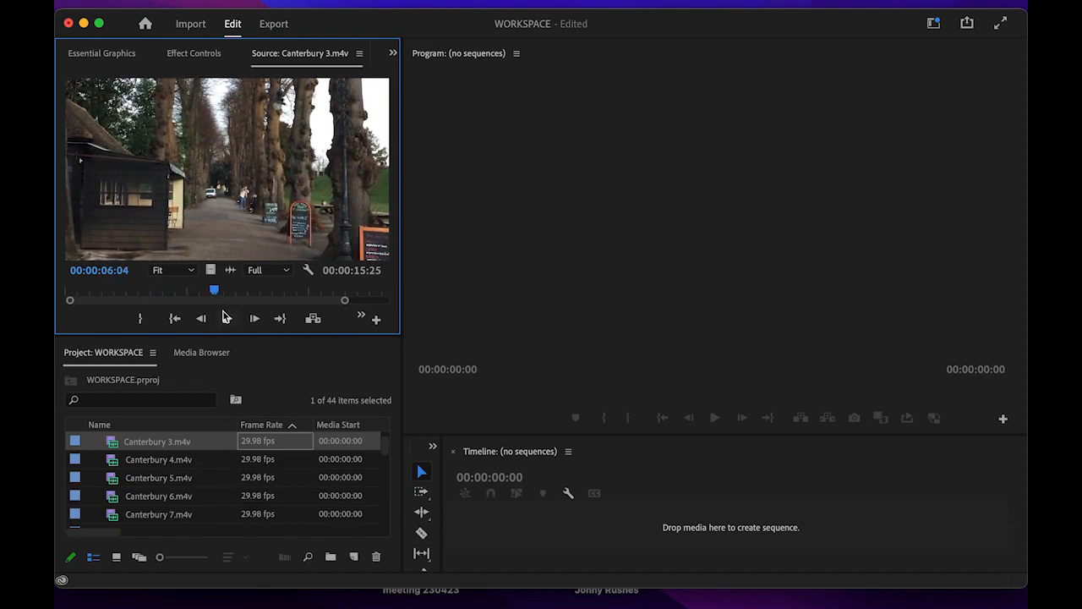
# - Preview Canterbury 4.m4v, stopping at 00:00:03:25
pyautogui.doubleClick(82, 460)
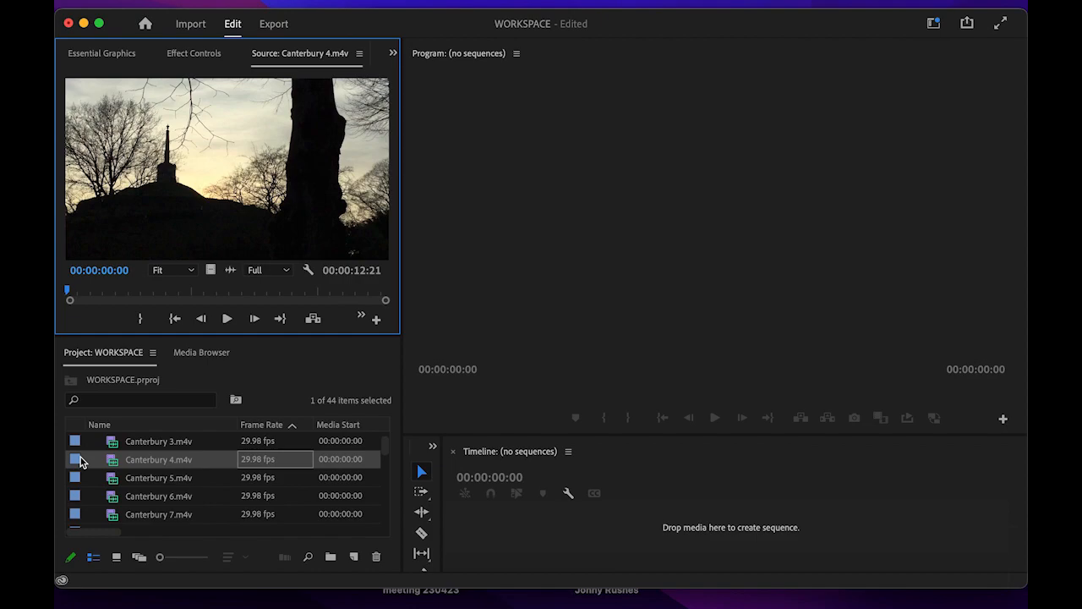
pyautogui.click(227, 318)
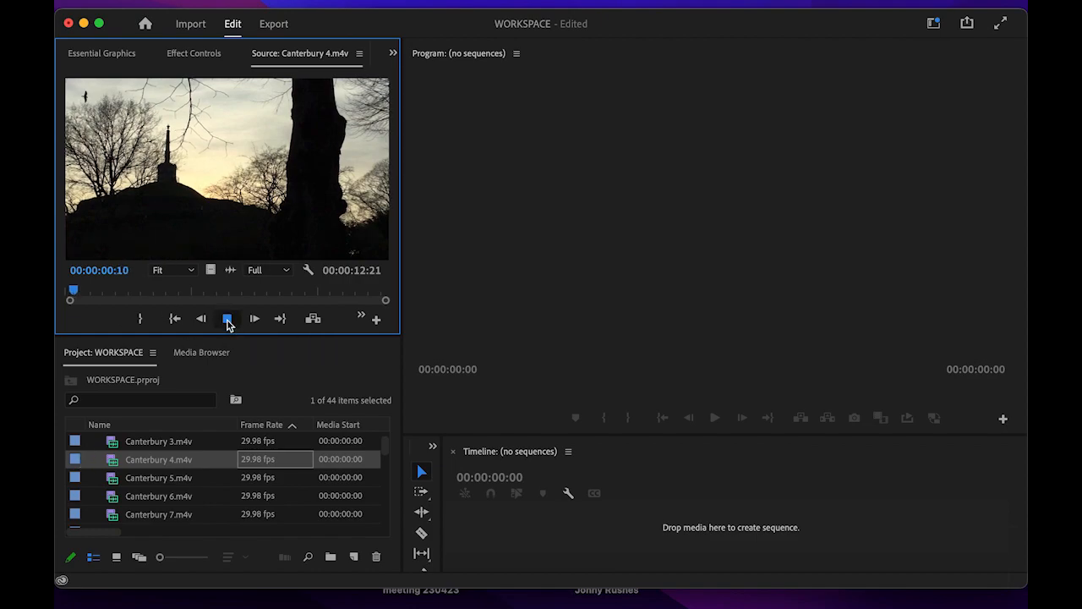
pyautogui.click(227, 318)
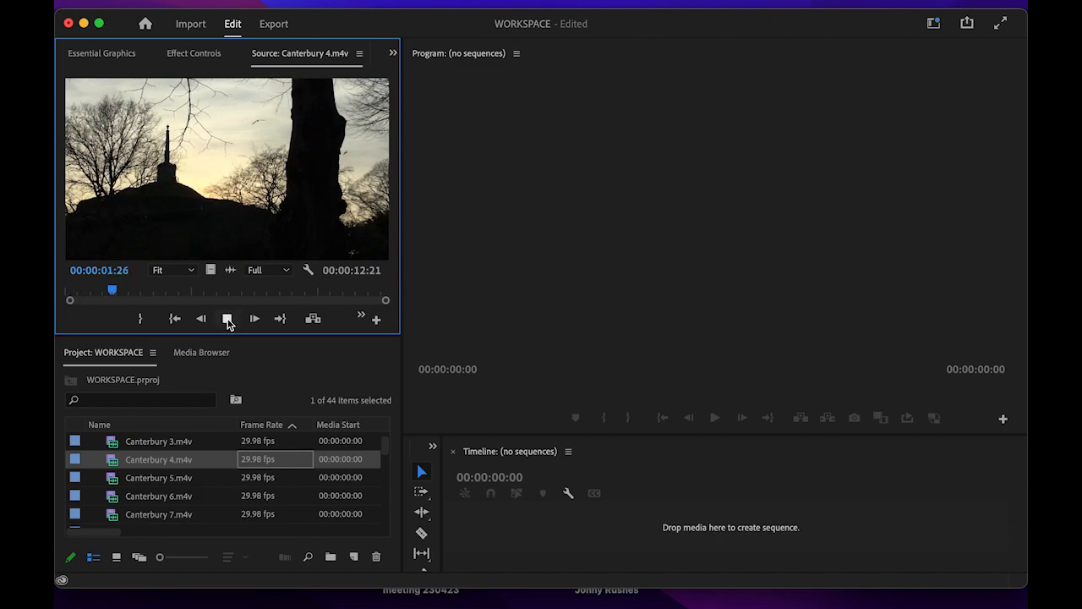
pyautogui.click(227, 319)
# - Glance at Canterbury 5.m4v, then load Jonny interview.m4v (00:04:14:10) into the Source Monitor
pyautogui.doubleClick(152, 479)
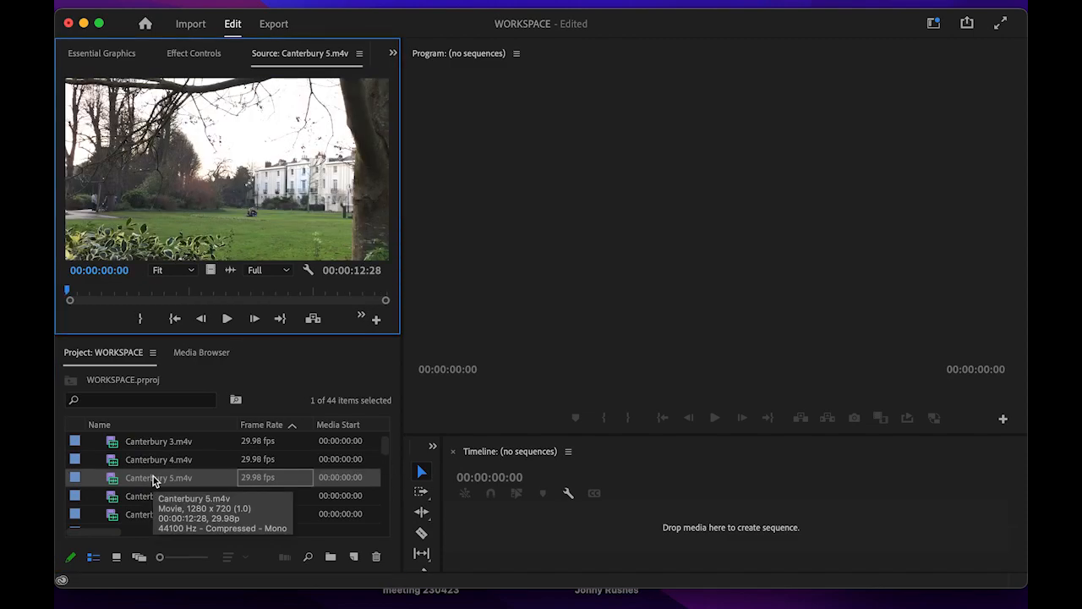
pyautogui.scroll(-10, 156, 498)
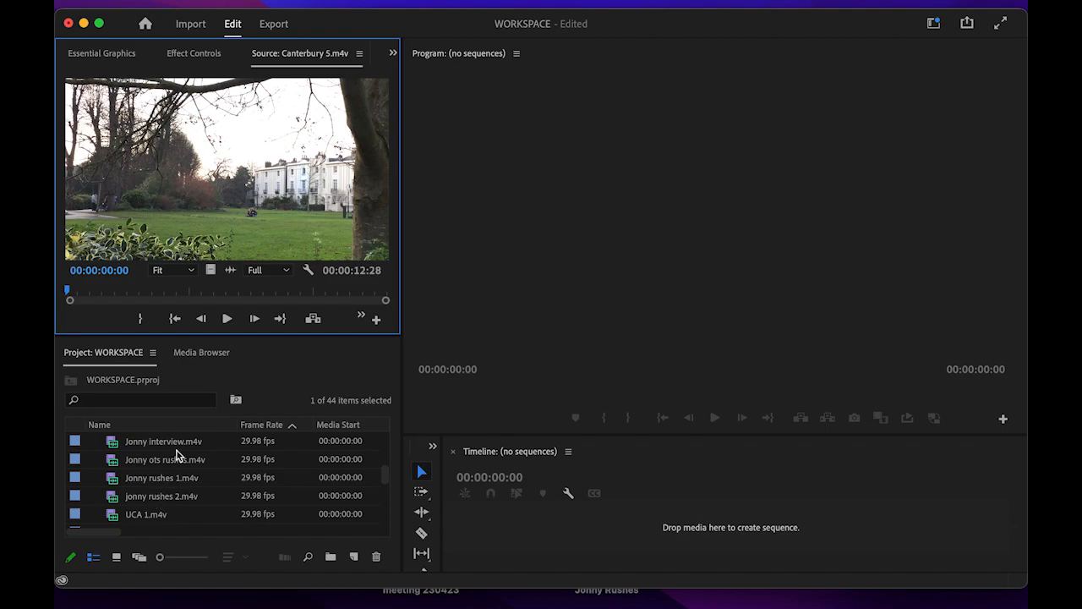
pyautogui.doubleClick(75, 443)
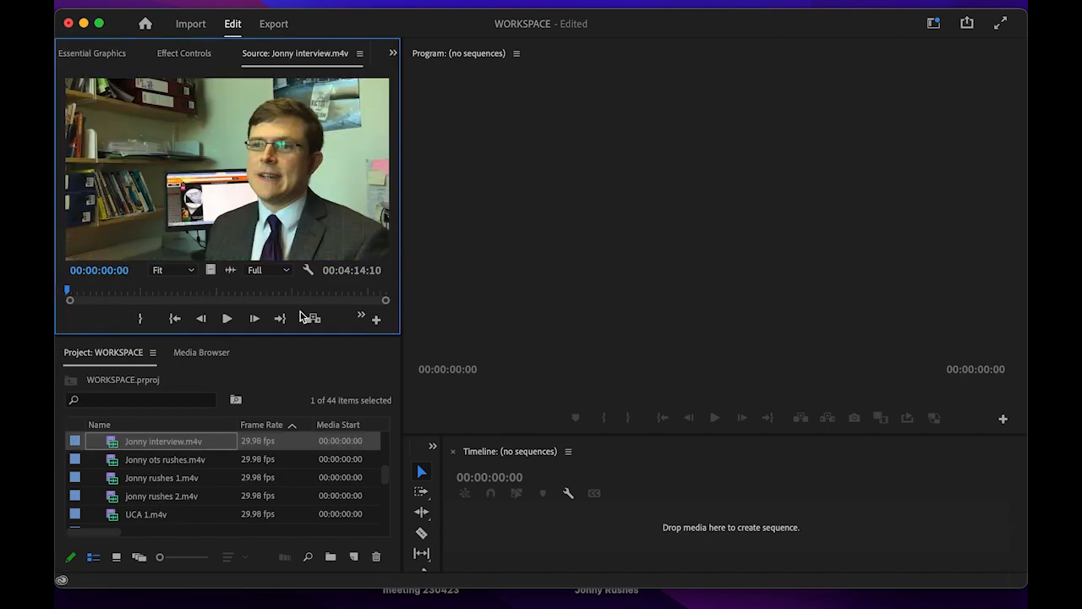
# - Enlarge the Timeline panel and mark the interview's In point at 00:00:10:09
pyautogui.moveTo(568, 434); pyautogui.dragTo(570, 329)
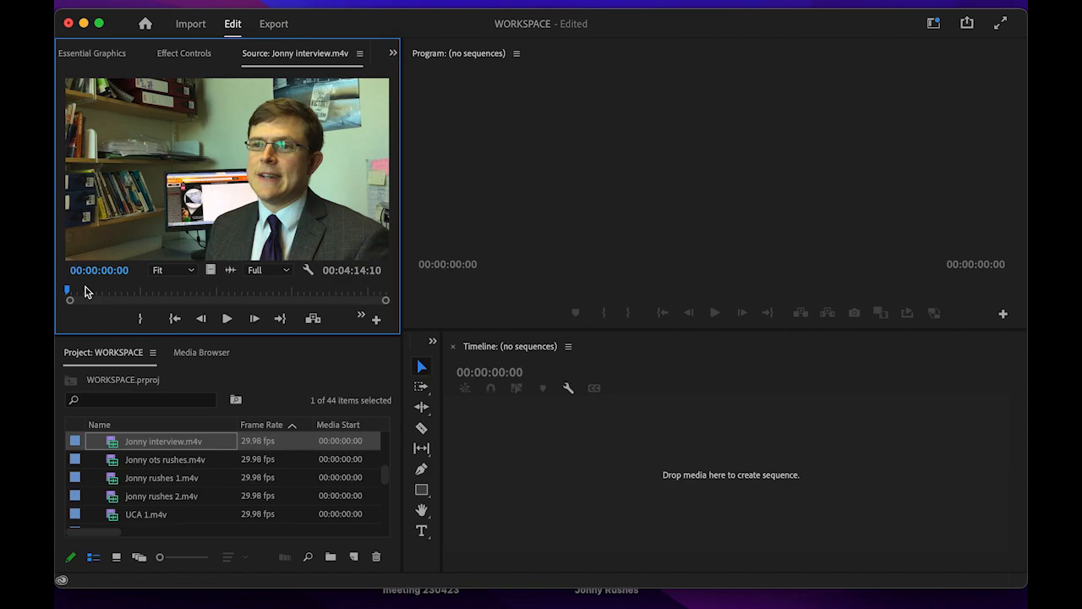
pyautogui.moveTo(69, 292); pyautogui.dragTo(90, 292)
pyautogui.click(226, 321)
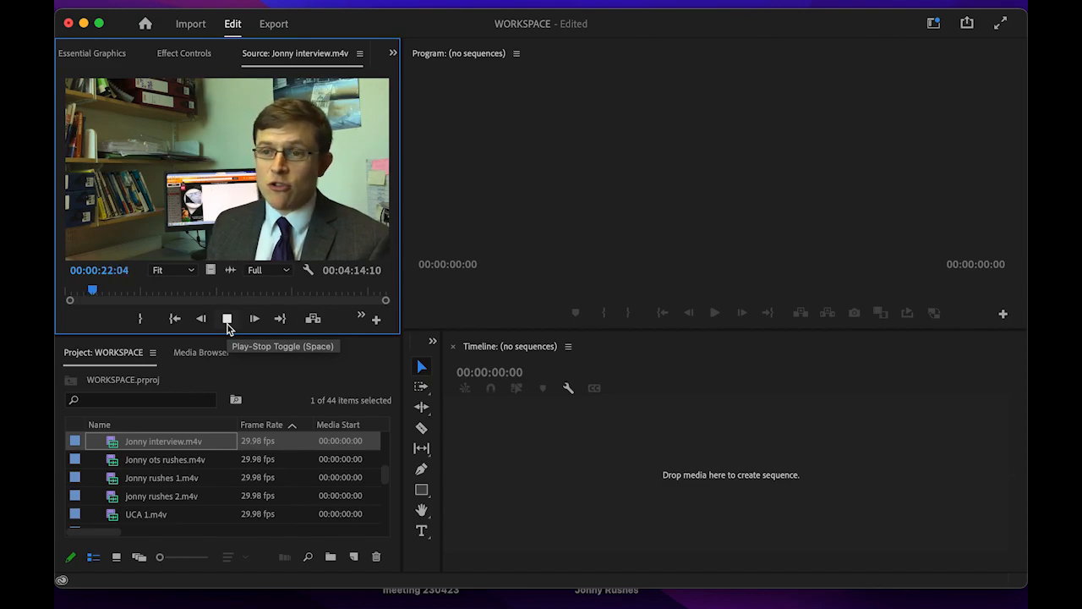
pyautogui.moveTo(96, 288); pyautogui.dragTo(84, 293)
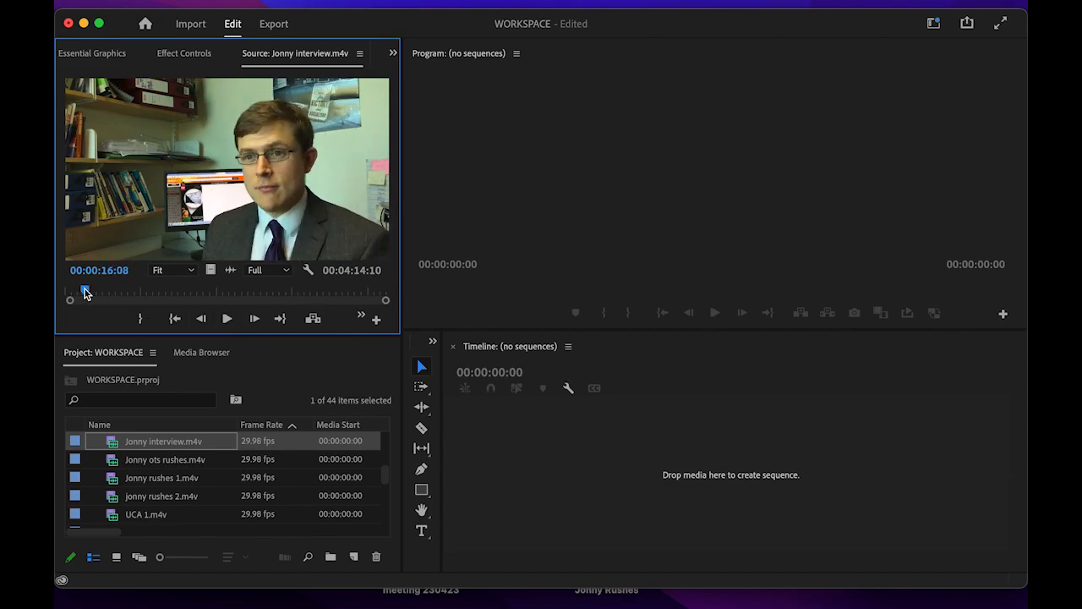
pyautogui.moveTo(84, 290); pyautogui.dragTo(77, 292)
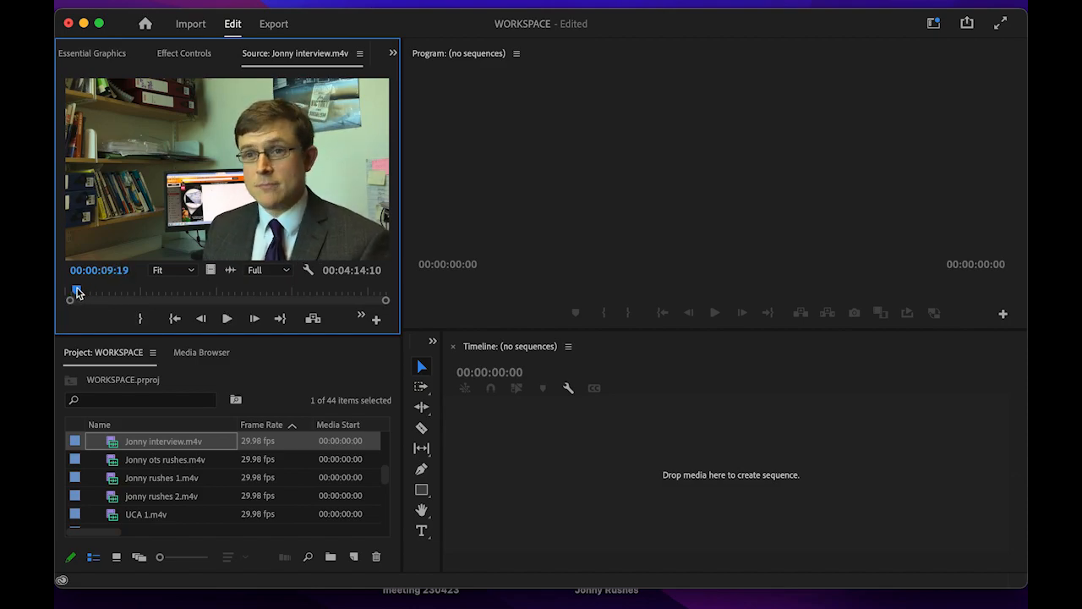
pyautogui.click(227, 319)
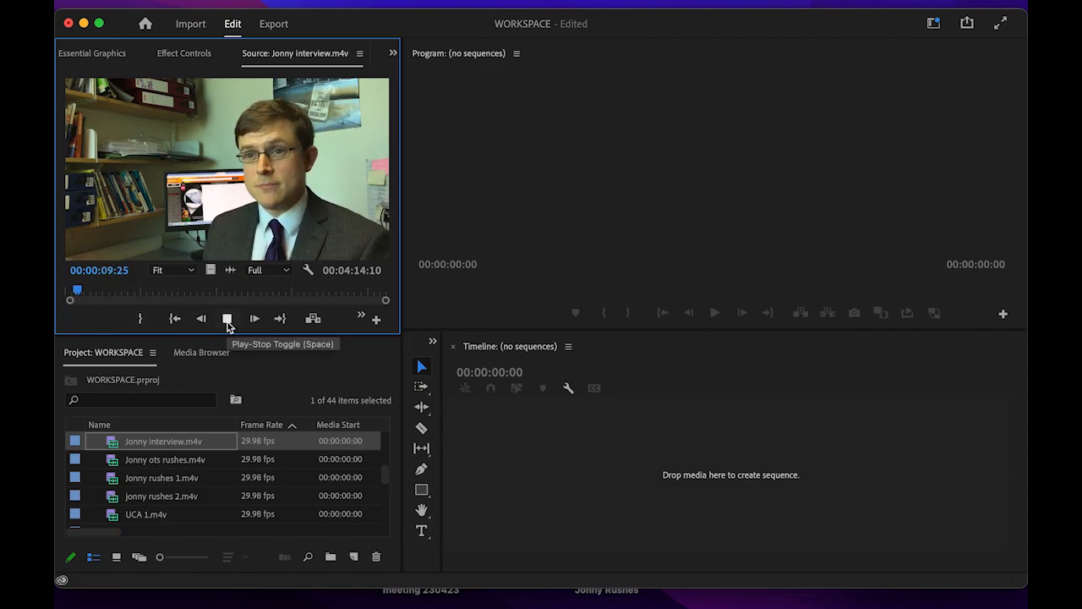
pyautogui.click(227, 321)
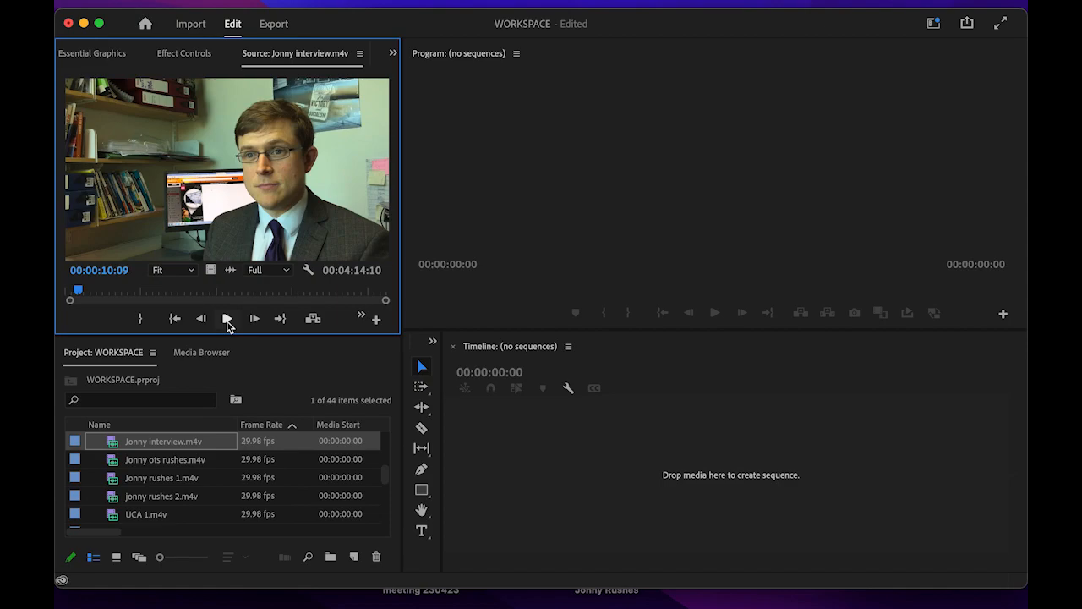
pyautogui.press('i')
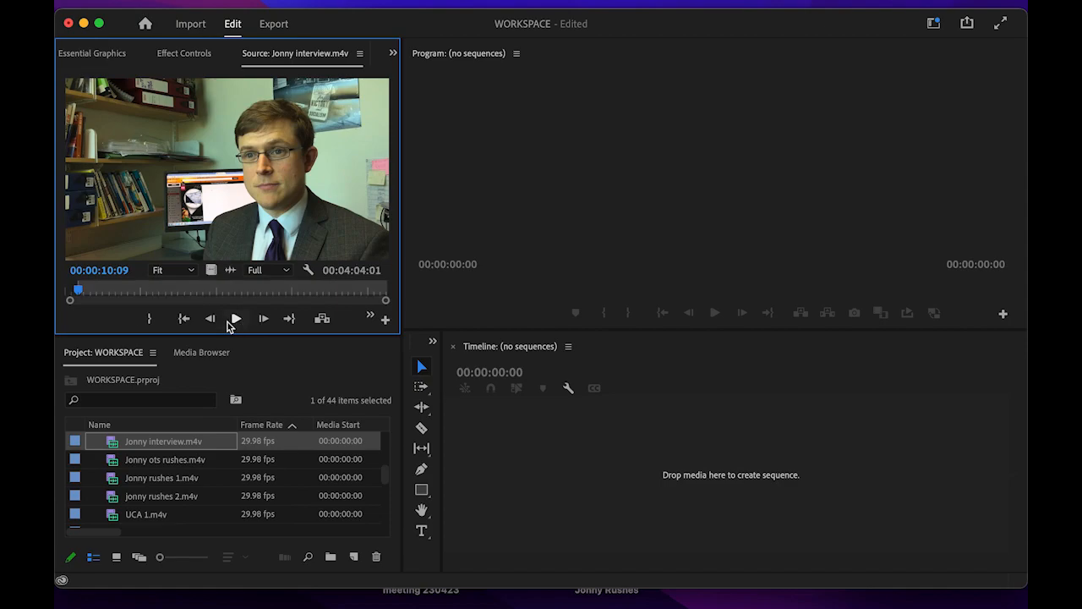
# - Review the interview's ending up to 00:04:11:05 and drag the marked footage toward the empty timeline
pyautogui.moveTo(121, 295); pyautogui.dragTo(324, 300)
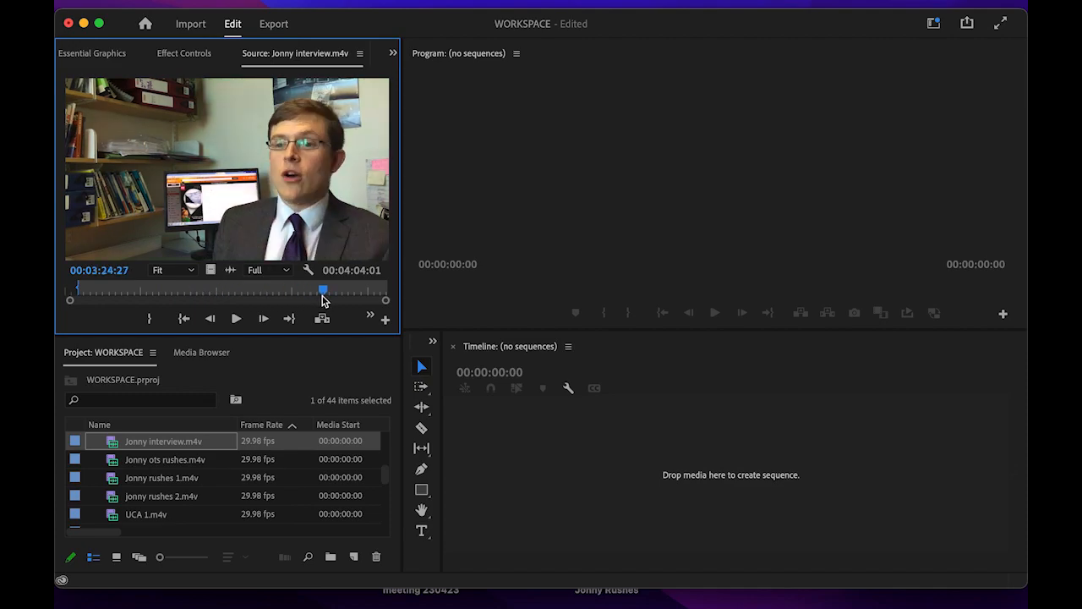
pyautogui.moveTo(364, 294); pyautogui.dragTo(364, 296)
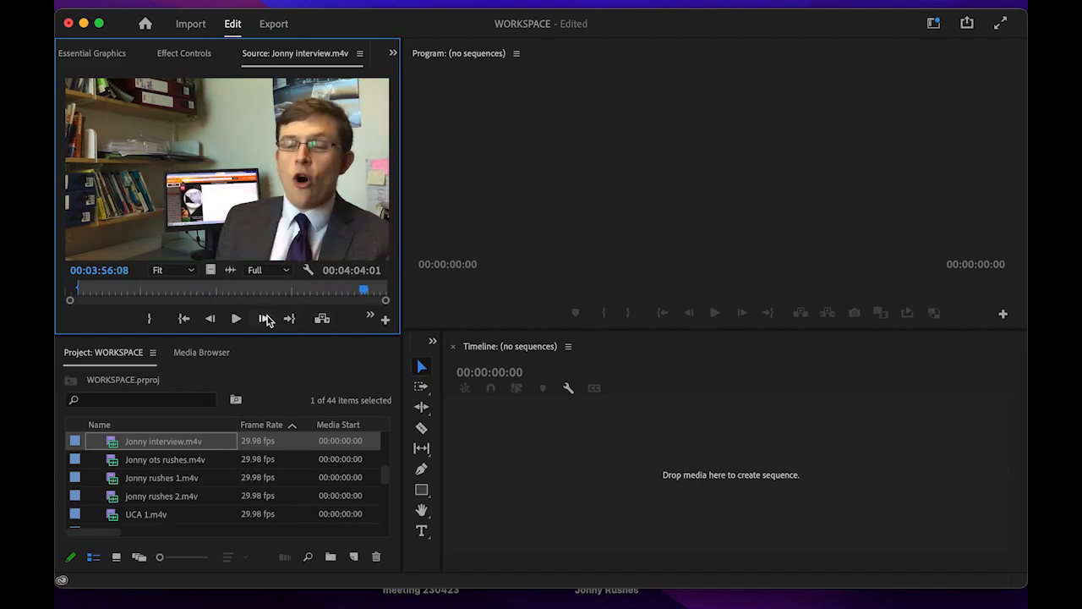
pyautogui.click(235, 319)
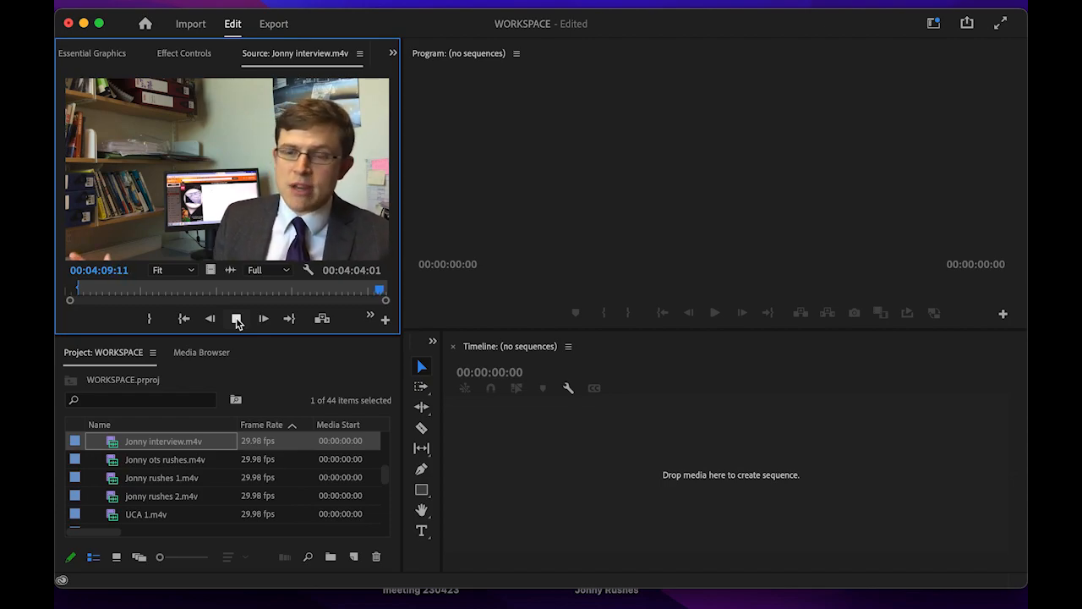
pyautogui.click(238, 321)
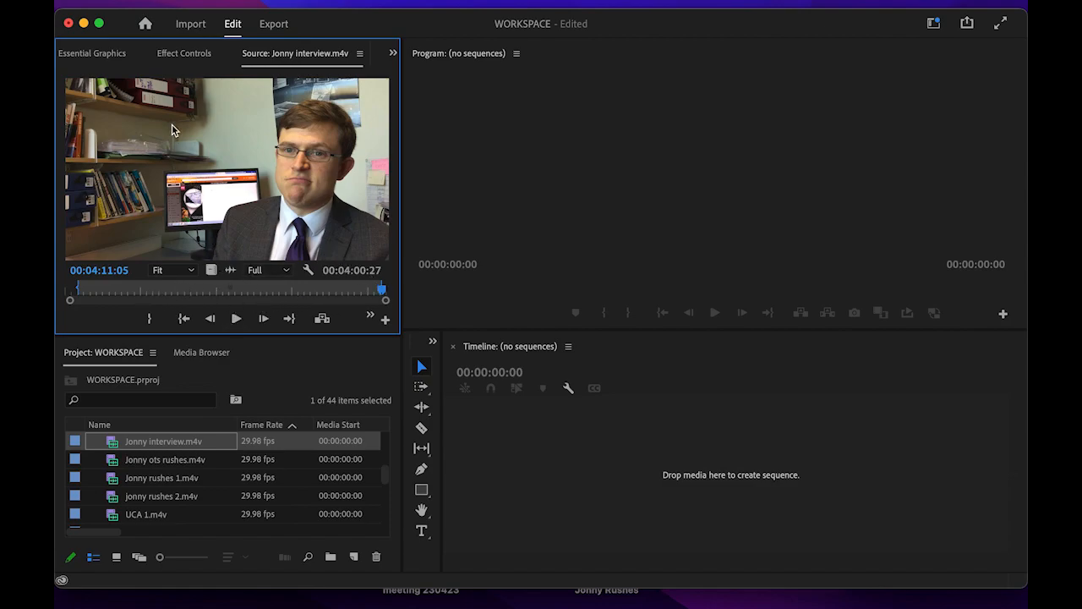
pyautogui.moveTo(139, 146); pyautogui.dragTo(661, 470)
# - Drop the footage to create the Jonny interview sequence, play it to 00:00:07:29, and zoom in
pyautogui.moveTo(560, 479); pyautogui.dragTo(561, 479)
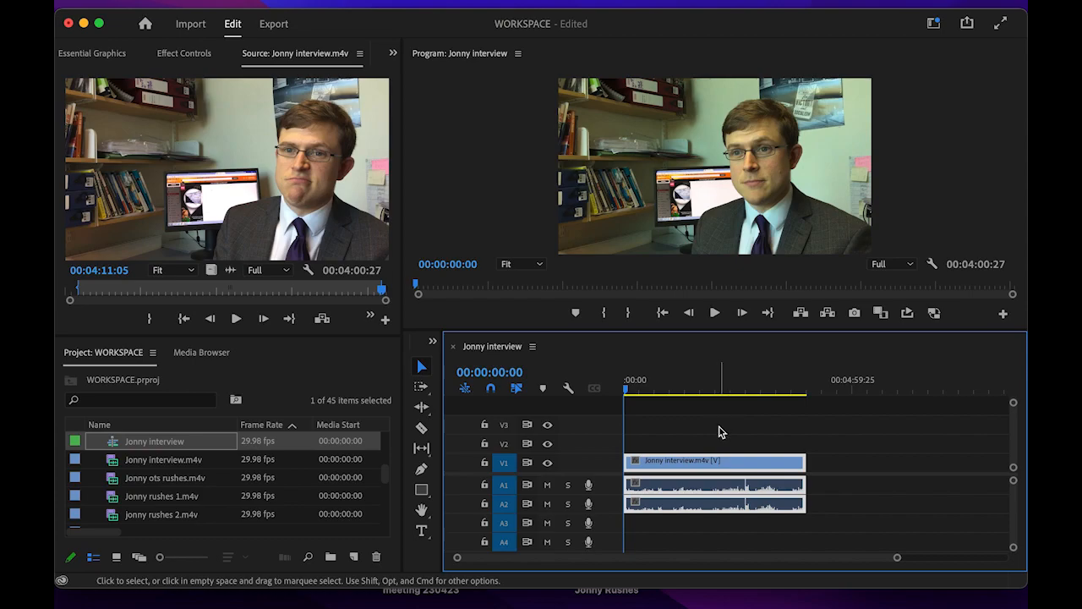
pyautogui.press('space')
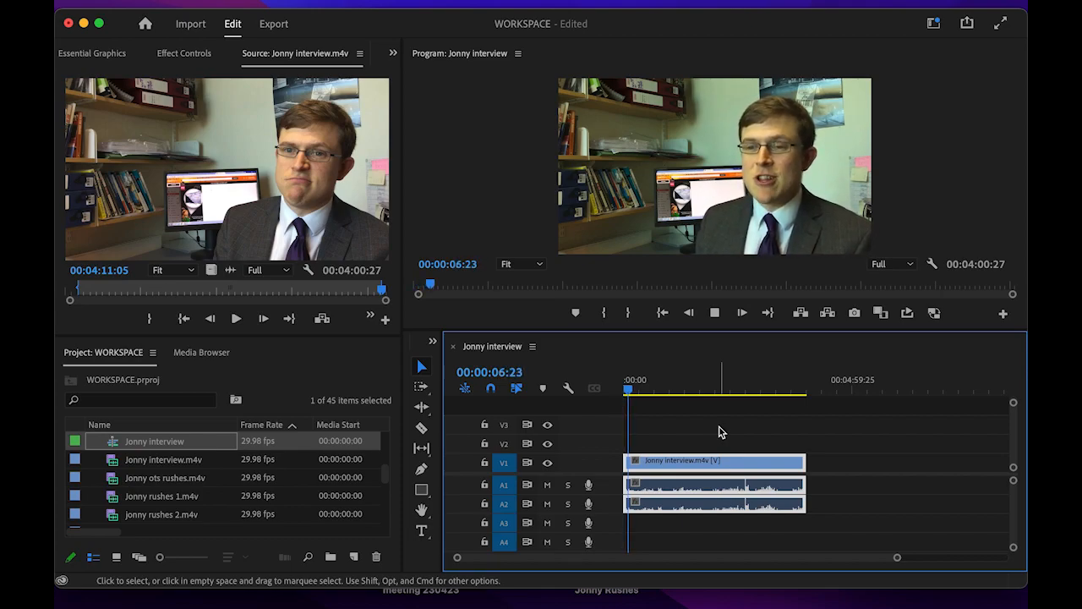
pyautogui.press('space')
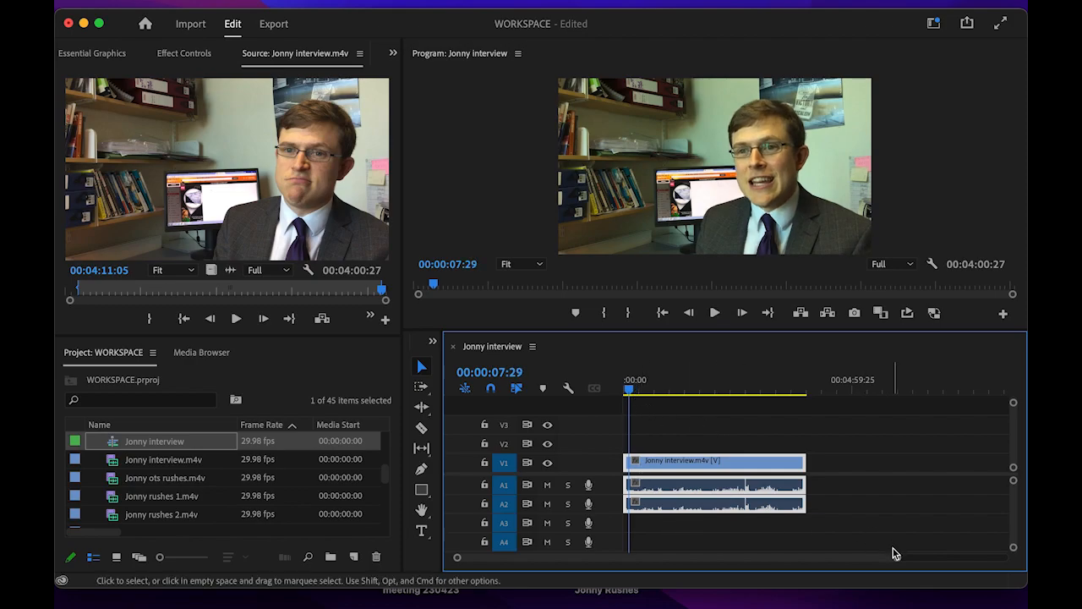
pyautogui.moveTo(896, 560); pyautogui.dragTo(748, 571)
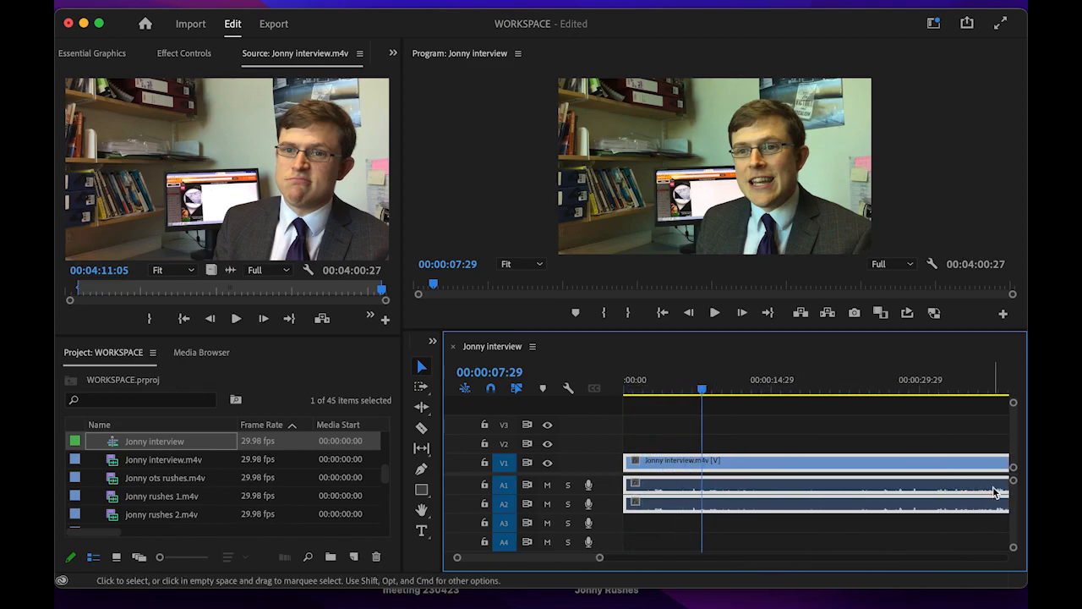
# - Enlarge the audio waveforms, park the playhead at 00:00:02:28, and reselect the interview clip
pyautogui.moveTo(1014, 479); pyautogui.dragTo(1014, 472)
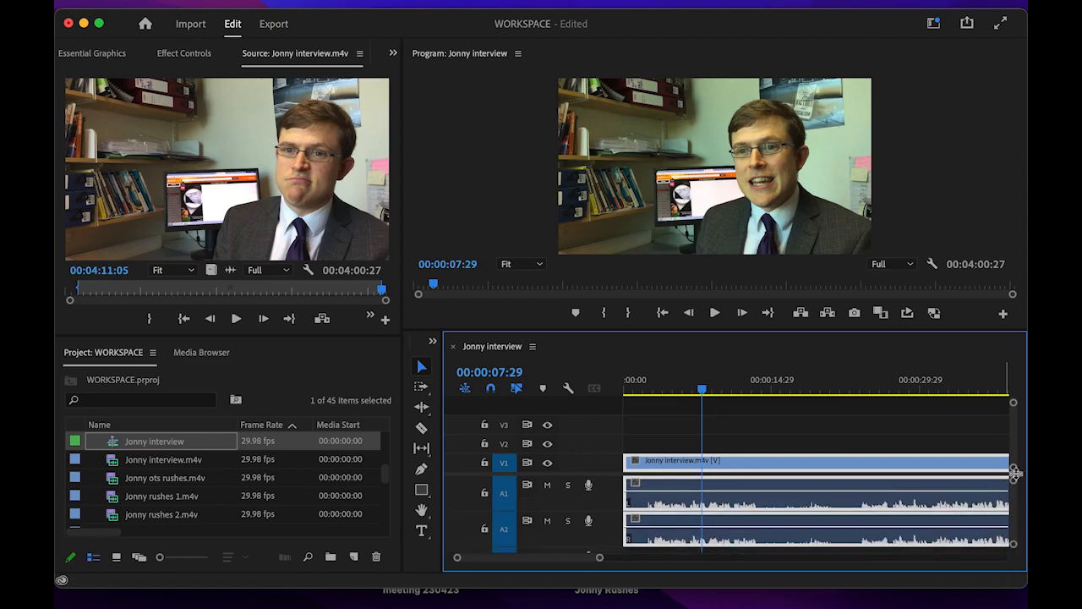
pyautogui.moveTo(702, 389); pyautogui.dragTo(651, 398)
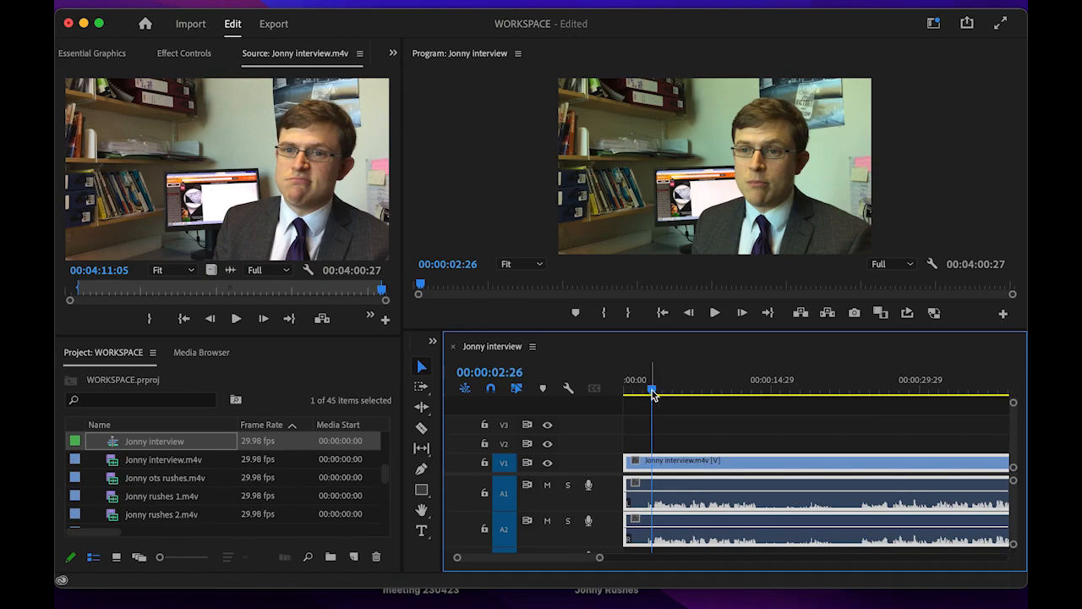
pyautogui.moveTo(654, 394); pyautogui.dragTo(655, 395)
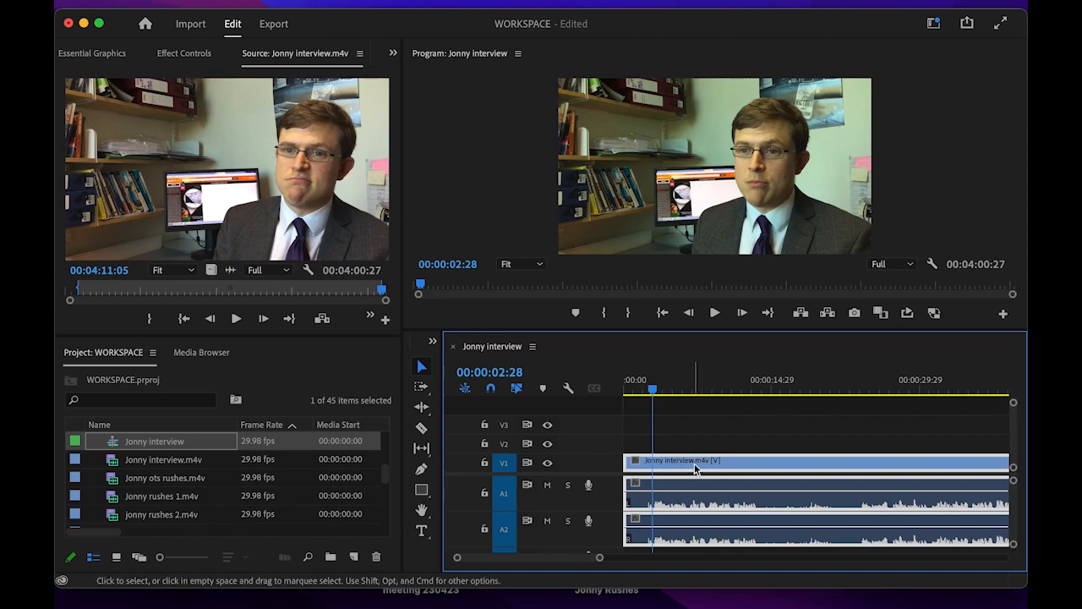
pyautogui.click(715, 440)
pyautogui.click(716, 463)
# - Razor the interview at 00:00:02:28, delete the opening piece, and play from the cut
pyautogui.press('c')
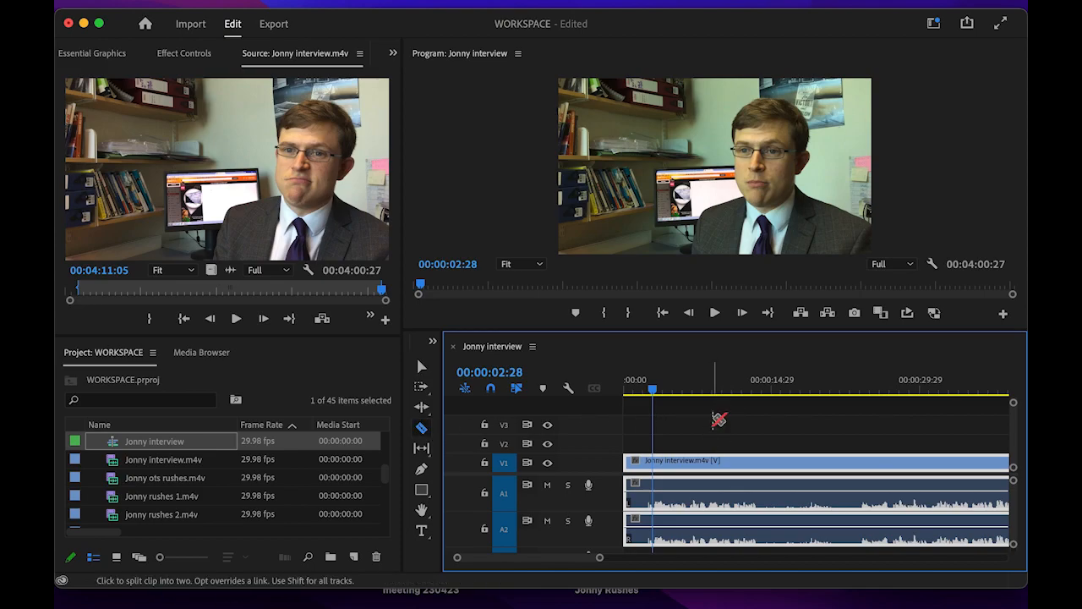
pyautogui.click(657, 505)
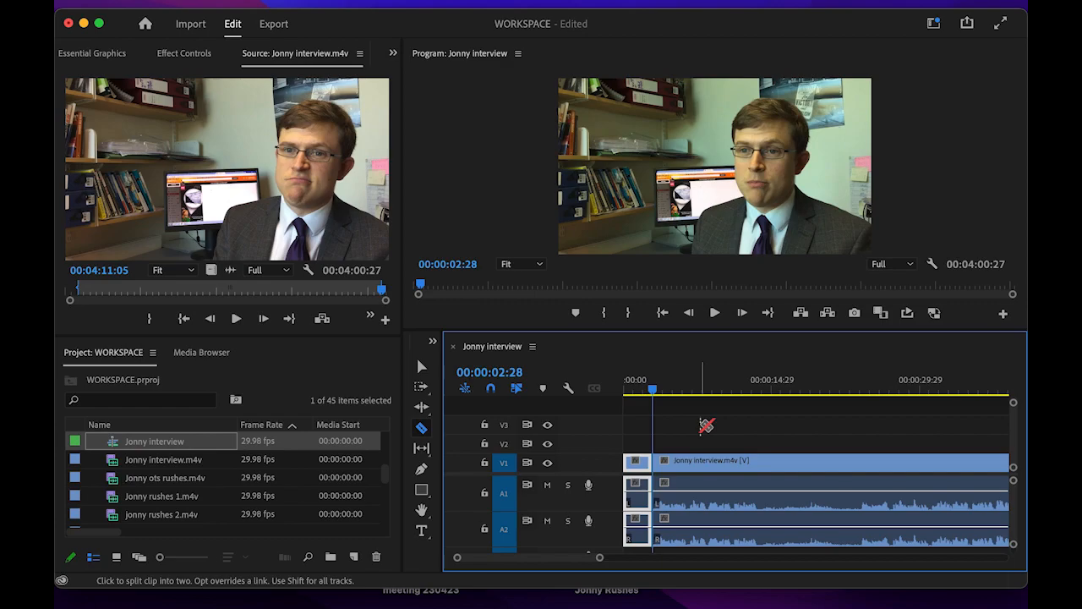
pyautogui.press('v')
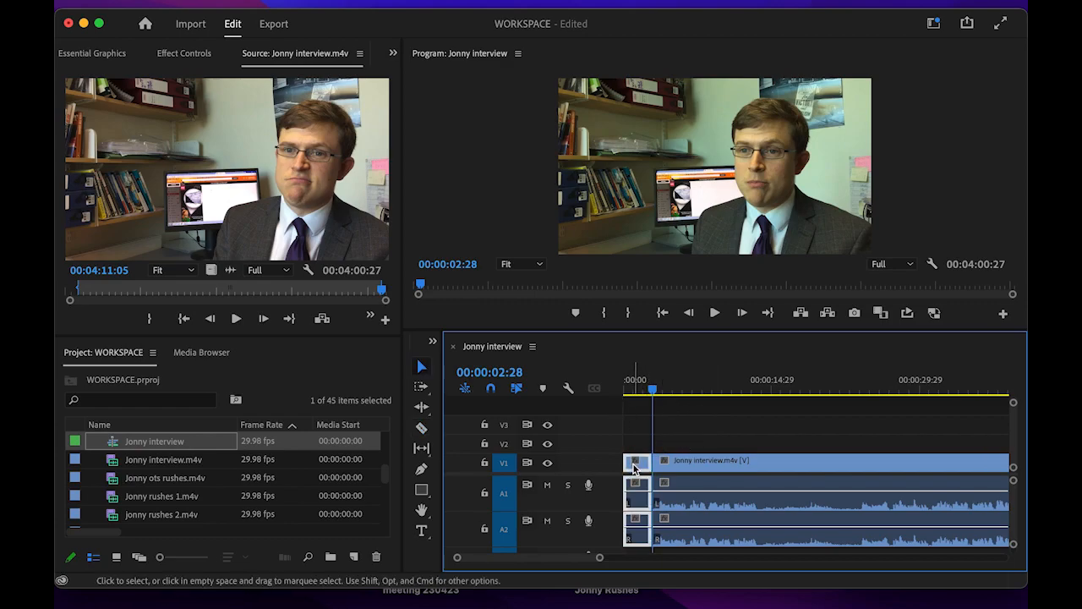
pyautogui.press('Delete')
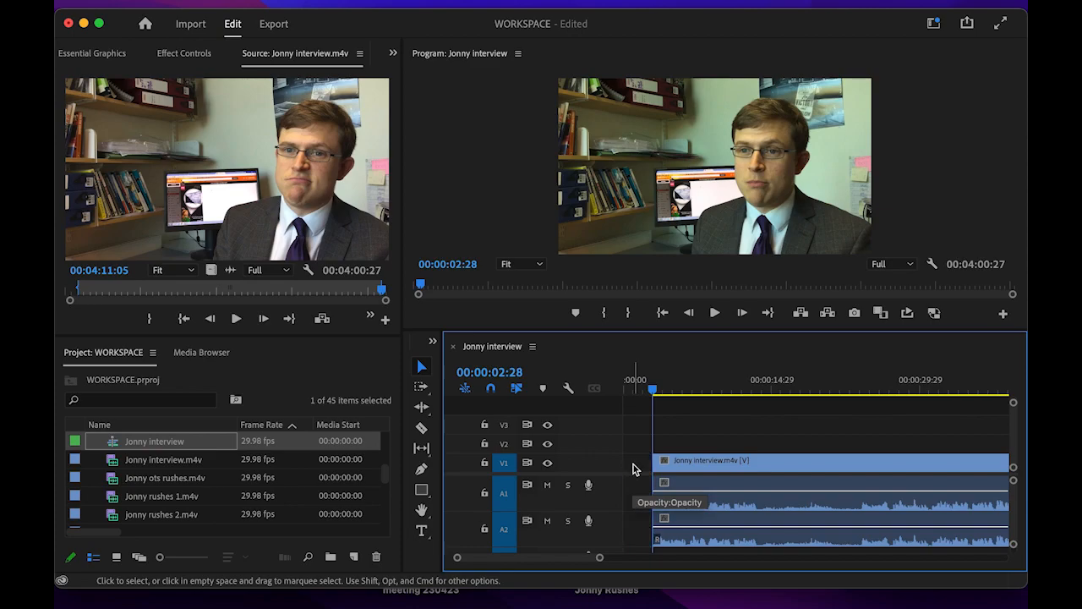
pyautogui.press('space')
# - Extend the interview clip's head 21 frames earlier and play back the new opening
pyautogui.click(650, 467)
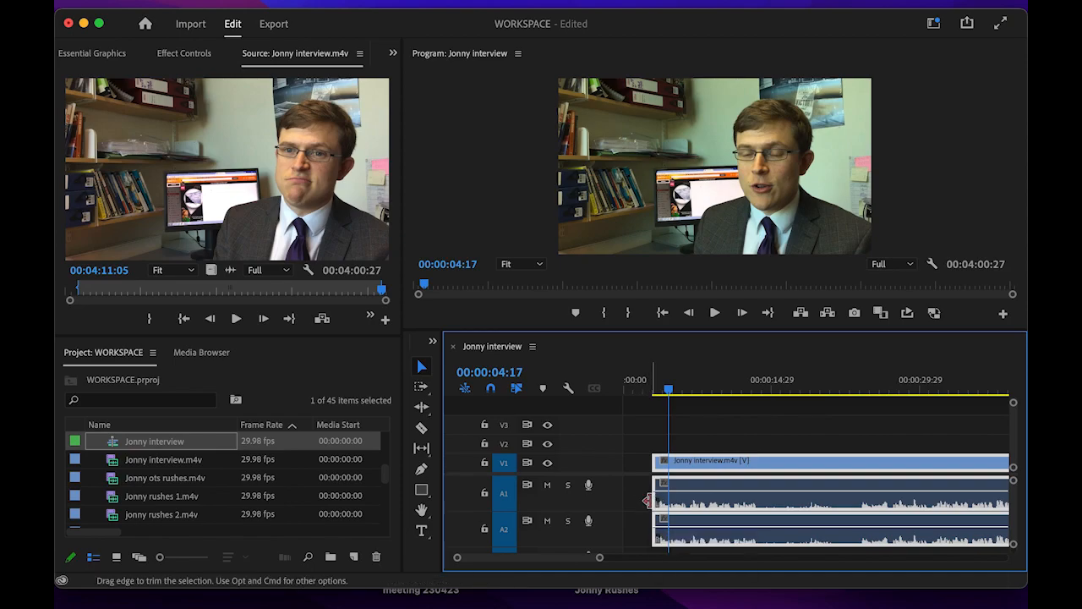
pyautogui.click(647, 499)
pyautogui.moveTo(648, 499)
pyautogui.mouseDown()
pyautogui.moveTo(665, 497)
pyautogui.moveTo(654, 498)
pyautogui.mouseUp()
pyautogui.moveTo(668, 389); pyautogui.dragTo(640, 394)
pyautogui.press('space')
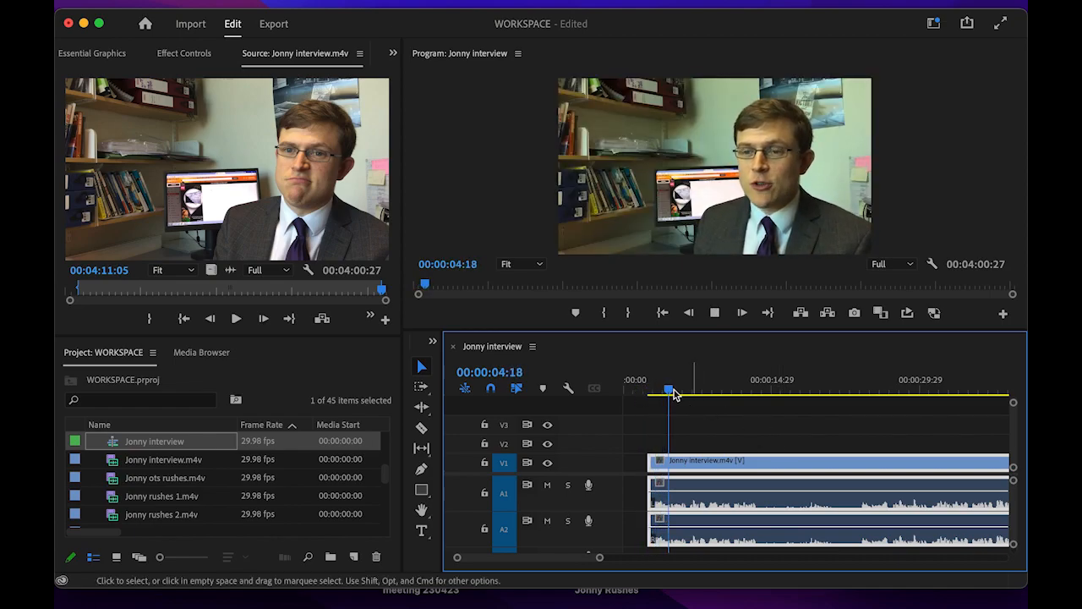
pyautogui.moveTo(686, 392); pyautogui.dragTo(759, 411)
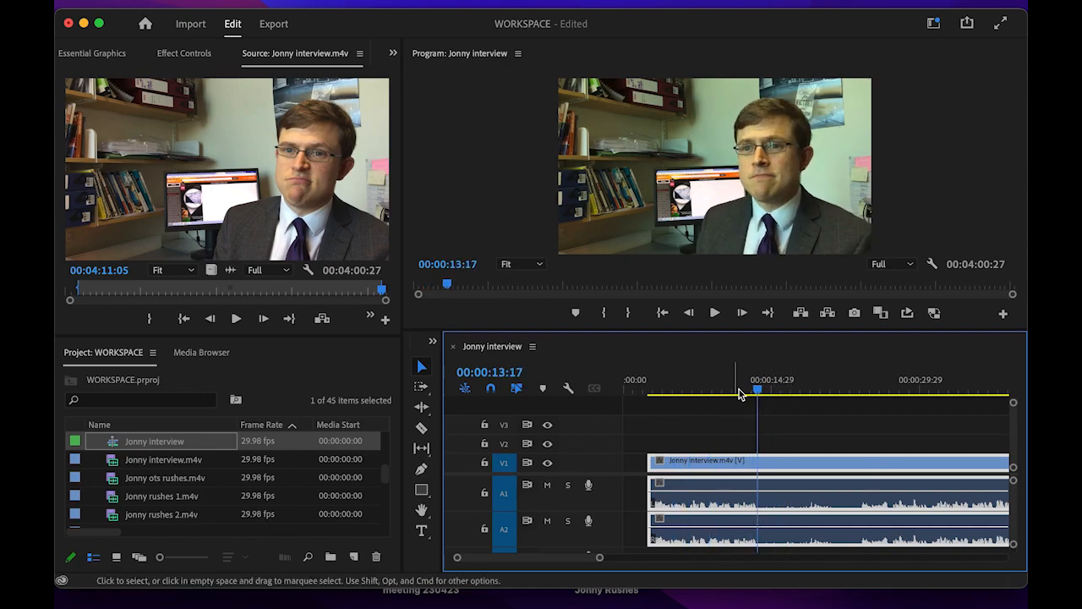
# - Toggle between Ripple Edit and Selection, select the interview clip with its audio, ending on the Razor
pyautogui.press('b')
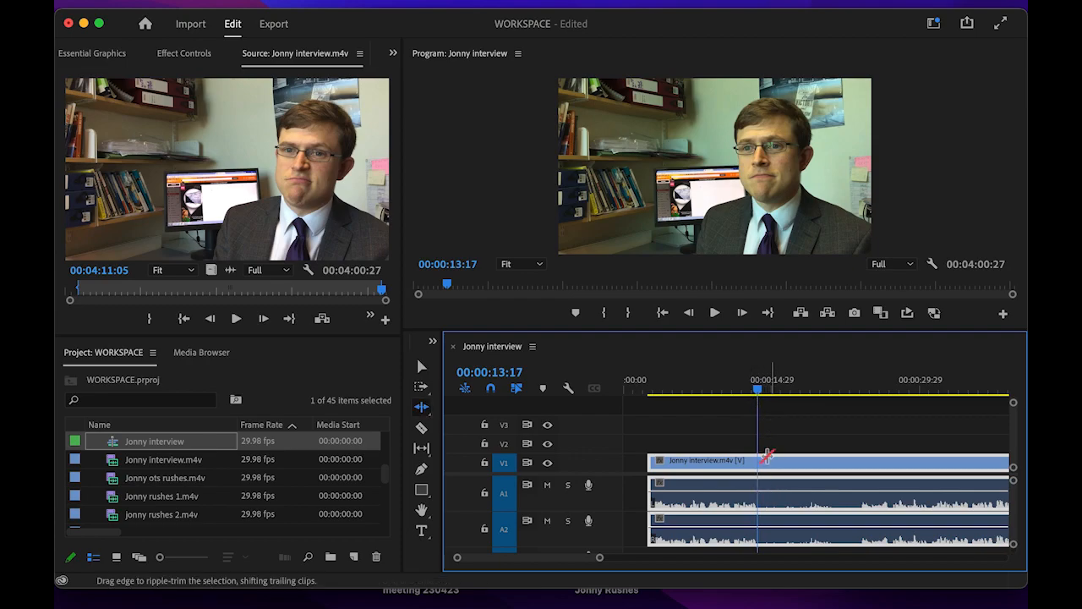
pyautogui.click(790, 423)
pyautogui.press('v')
pyautogui.press('b')
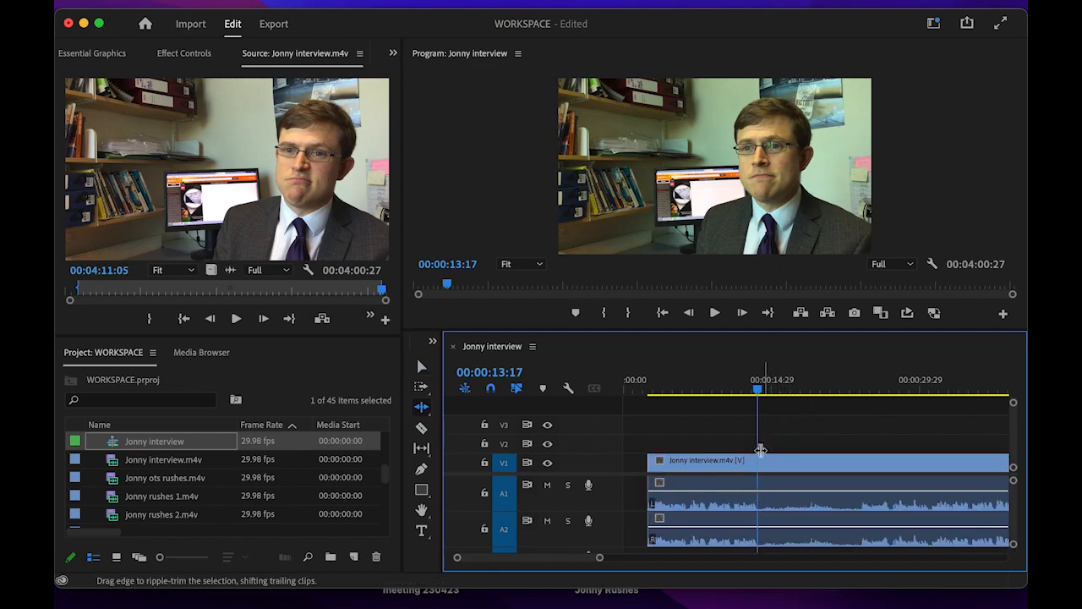
pyautogui.press('v')
pyautogui.click(769, 465)
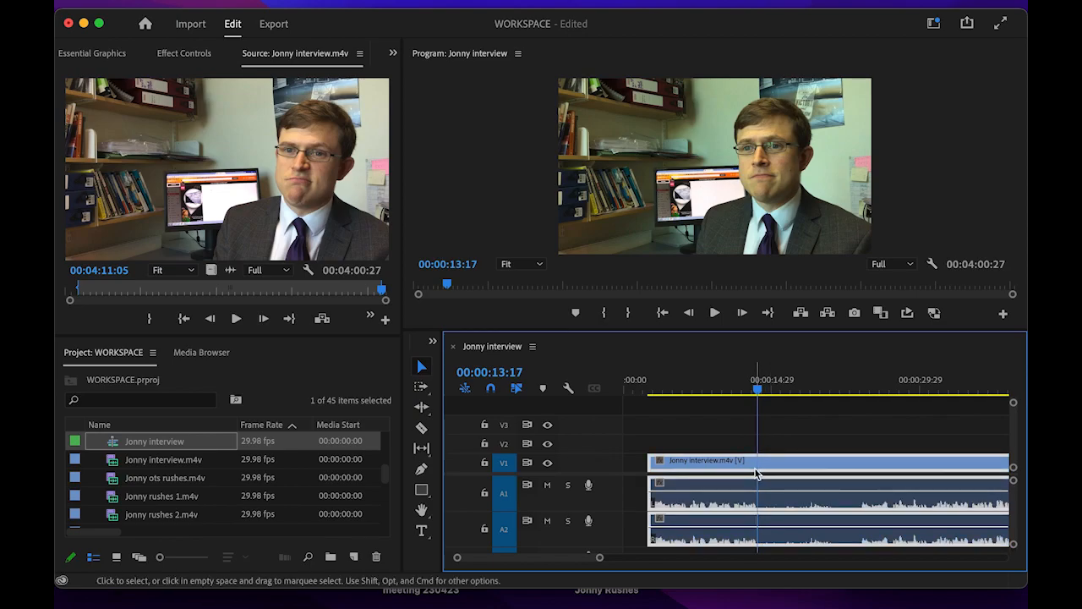
pyautogui.press('b')
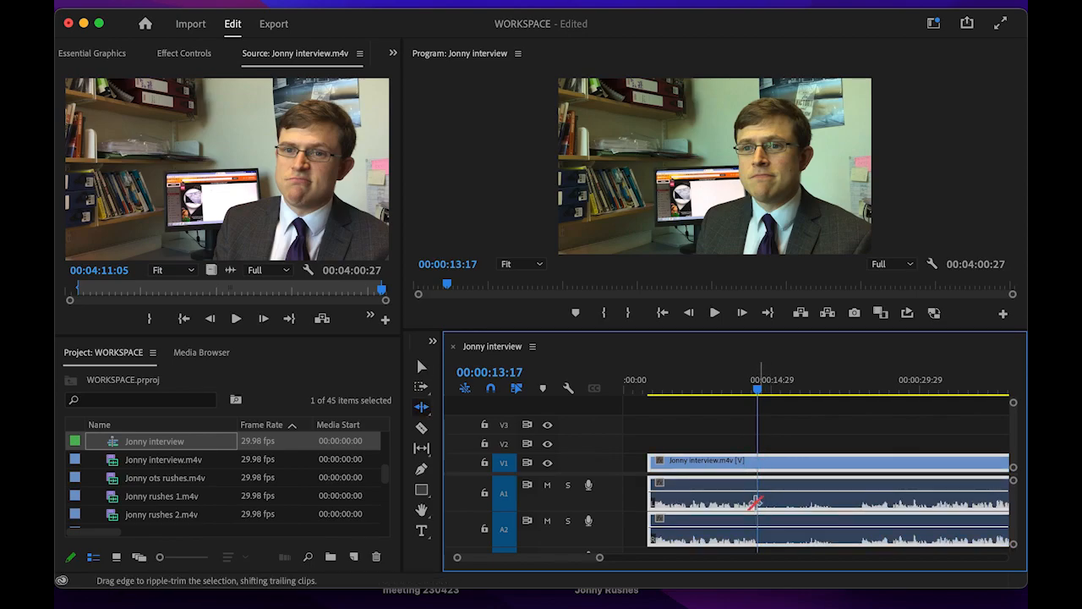
pyautogui.press('v')
pyautogui.press('c')
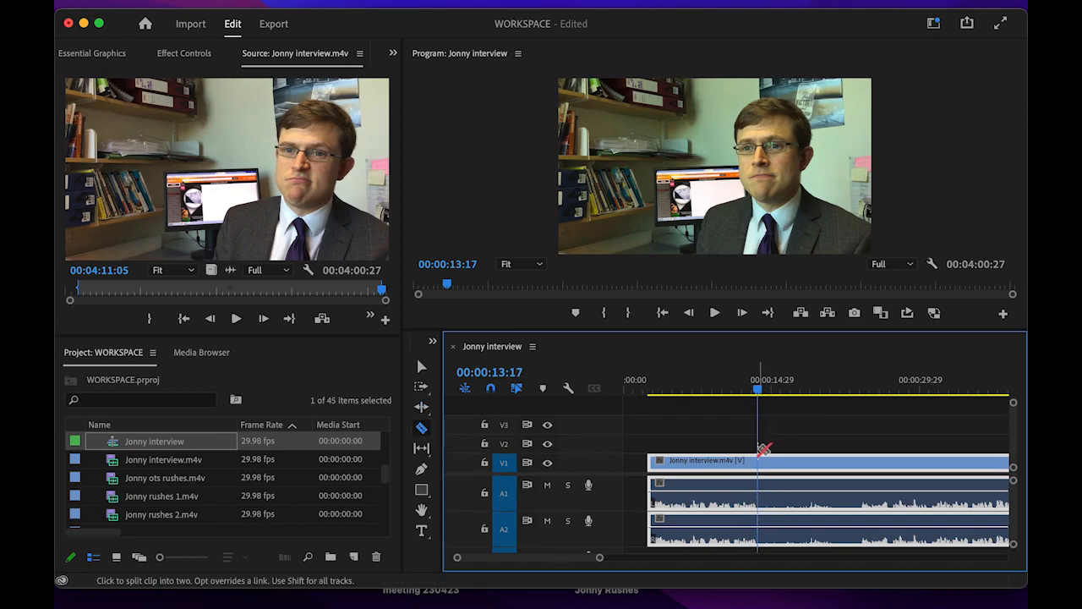
# - Razor out and delete the unwanted stretch around 15 seconds, leaving a gap
pyautogui.click(765, 494)
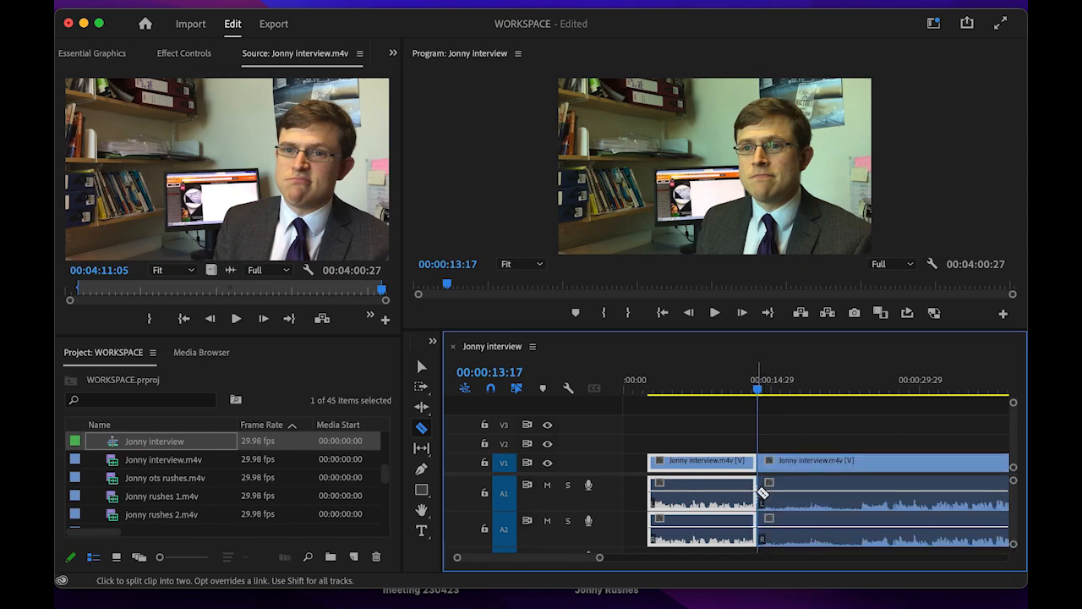
pyautogui.click(862, 510)
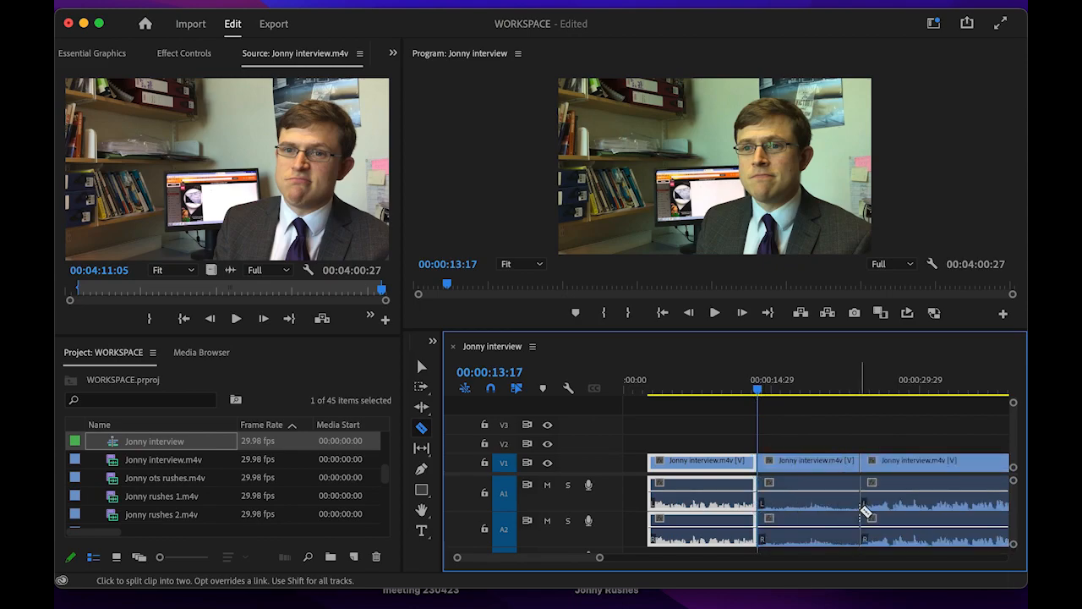
pyautogui.press('v')
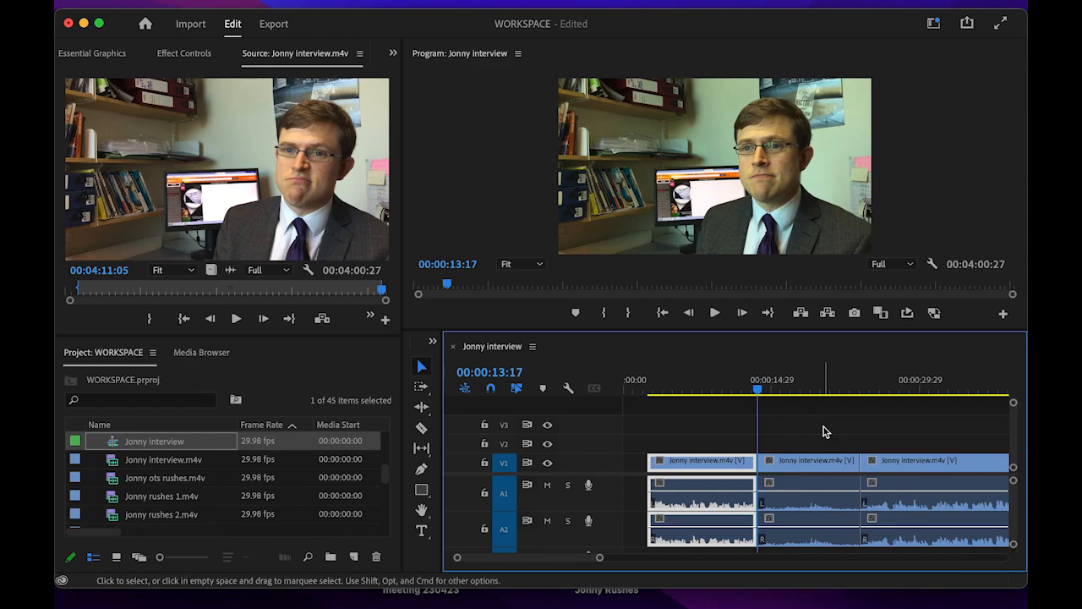
pyautogui.click(808, 466)
pyautogui.press('Delete')
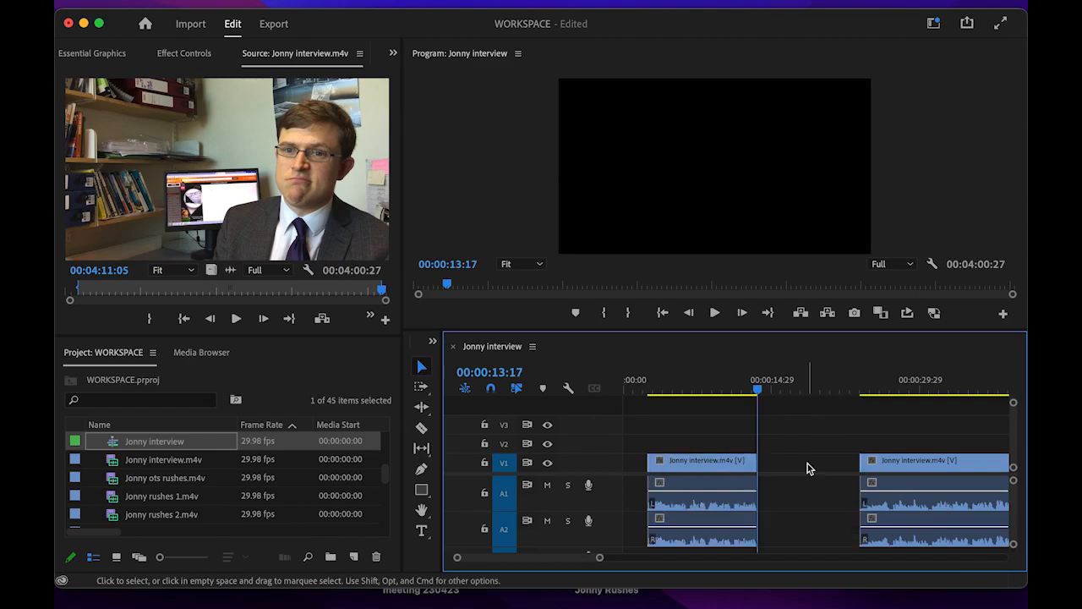
# - Cut at 00:00:50:10, delete the section after it, and zoom out the timeline
pyautogui.moveTo(820, 393); pyautogui.dragTo(846, 423)
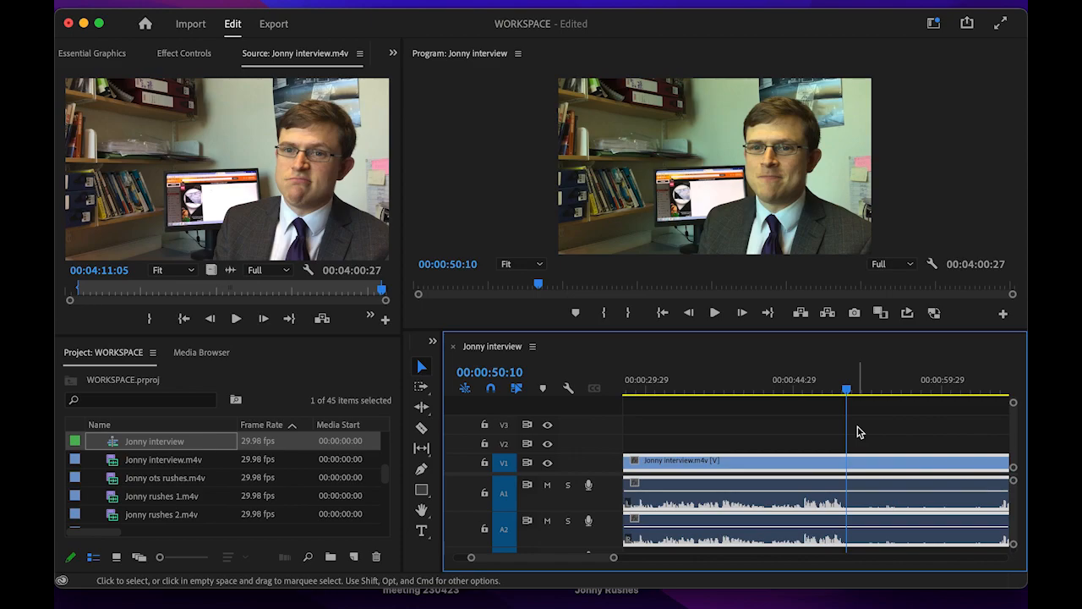
pyautogui.press('c')
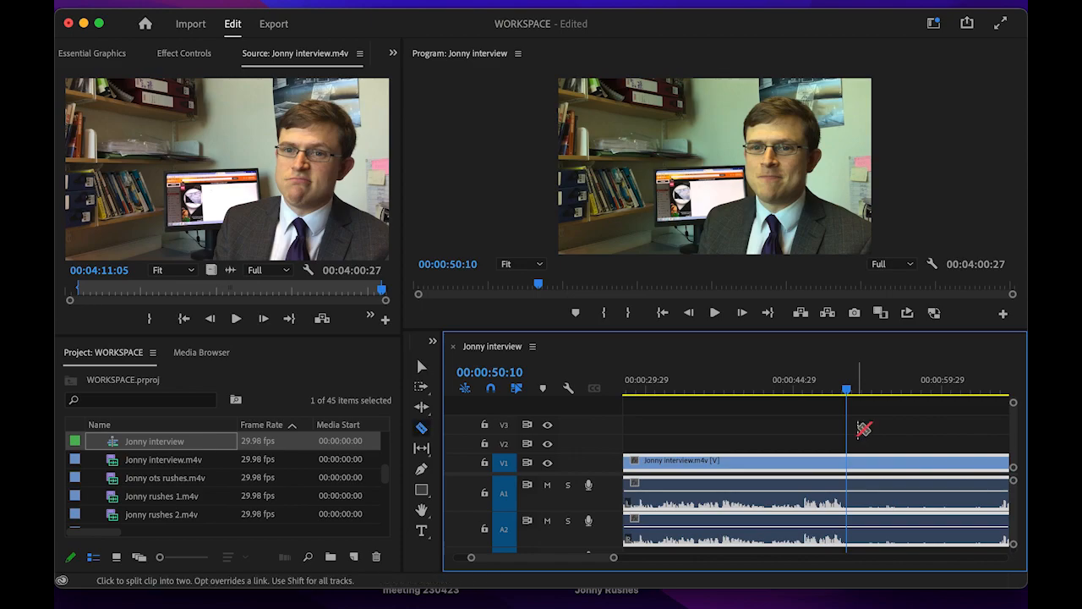
pyautogui.click(849, 511)
pyautogui.click(996, 519)
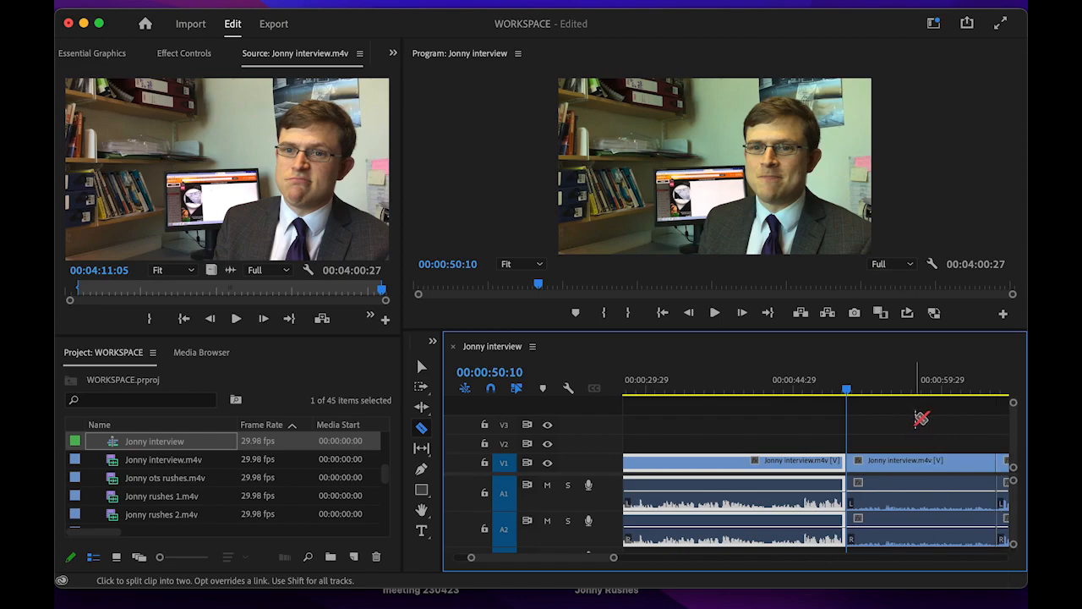
pyautogui.press('v')
pyautogui.click(926, 459)
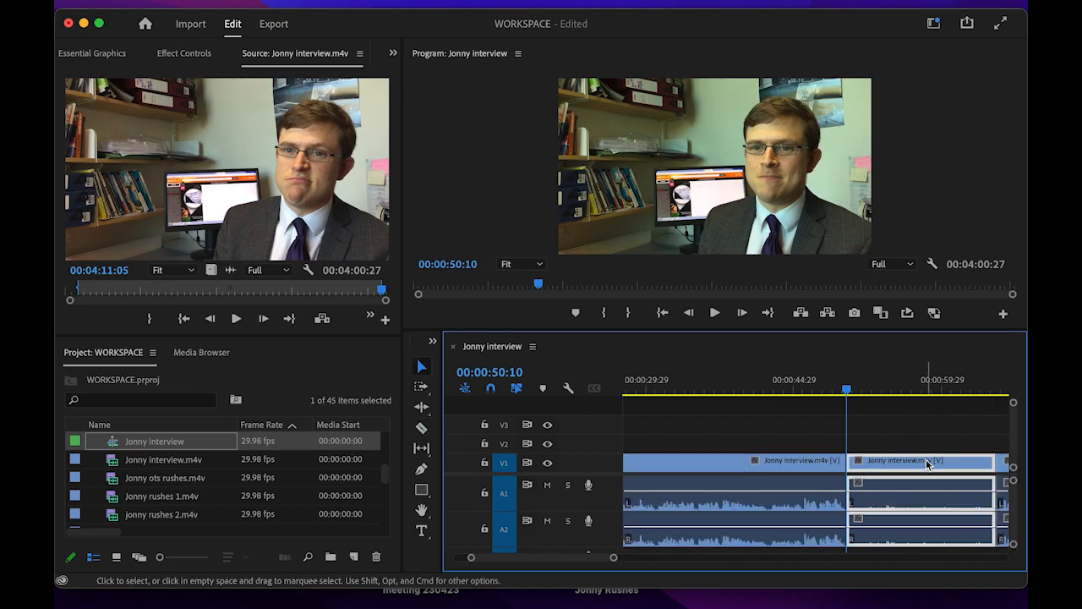
pyautogui.press('Delete')
pyautogui.press('-')
pyautogui.press('-')
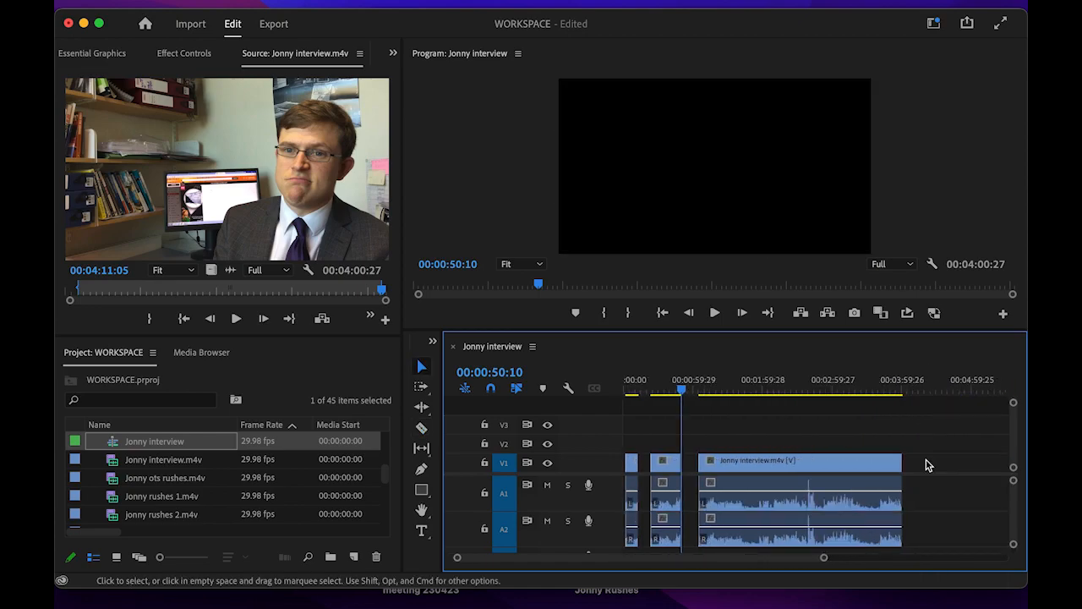
pyautogui.moveTo(683, 394); pyautogui.dragTo(746, 398)
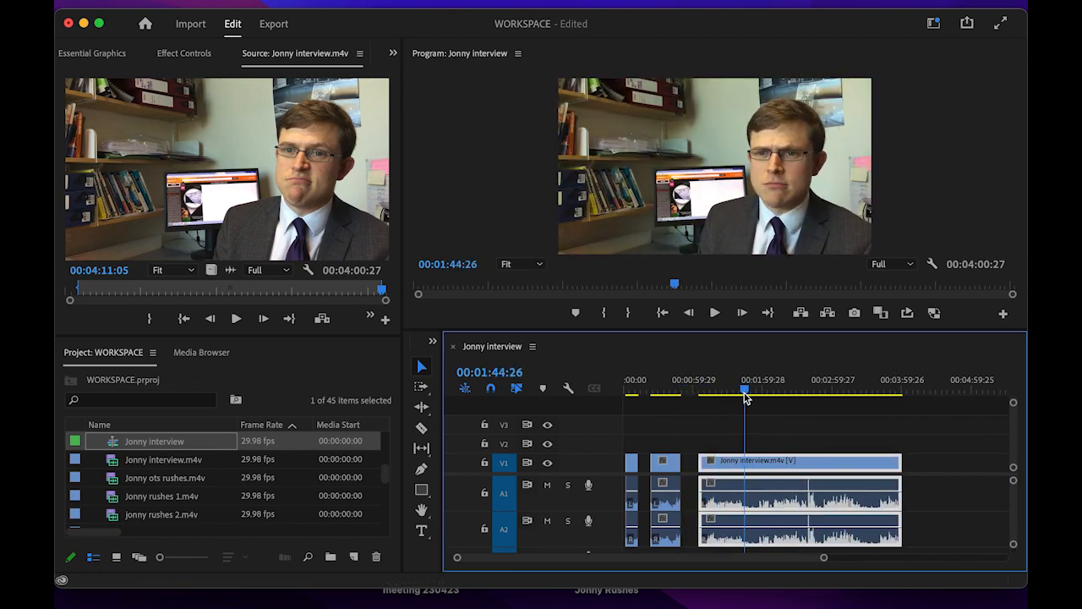
# - Razor the later footage at 1:44 and further right, deleting the two short pieces
pyautogui.press('c')
pyautogui.click(747, 504)
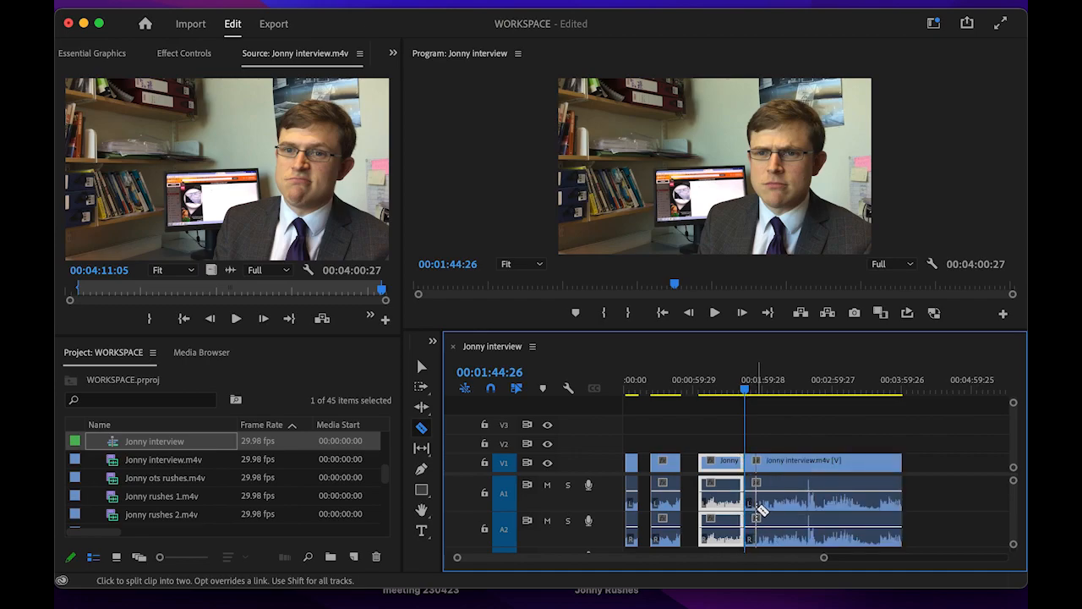
pyautogui.click(863, 513)
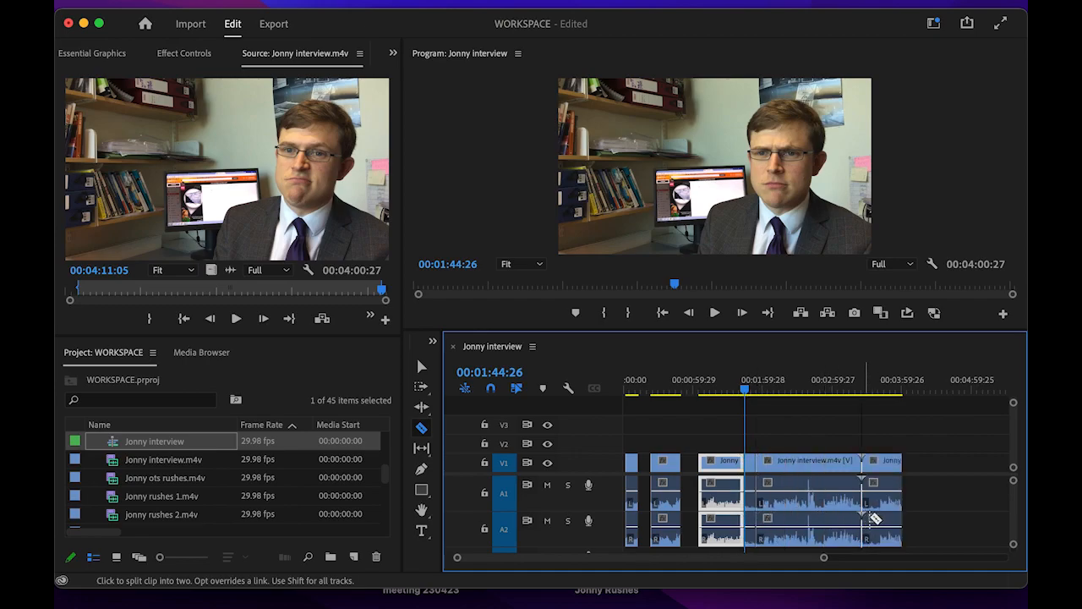
pyautogui.click(879, 517)
pyautogui.press('v')
pyautogui.click(750, 467)
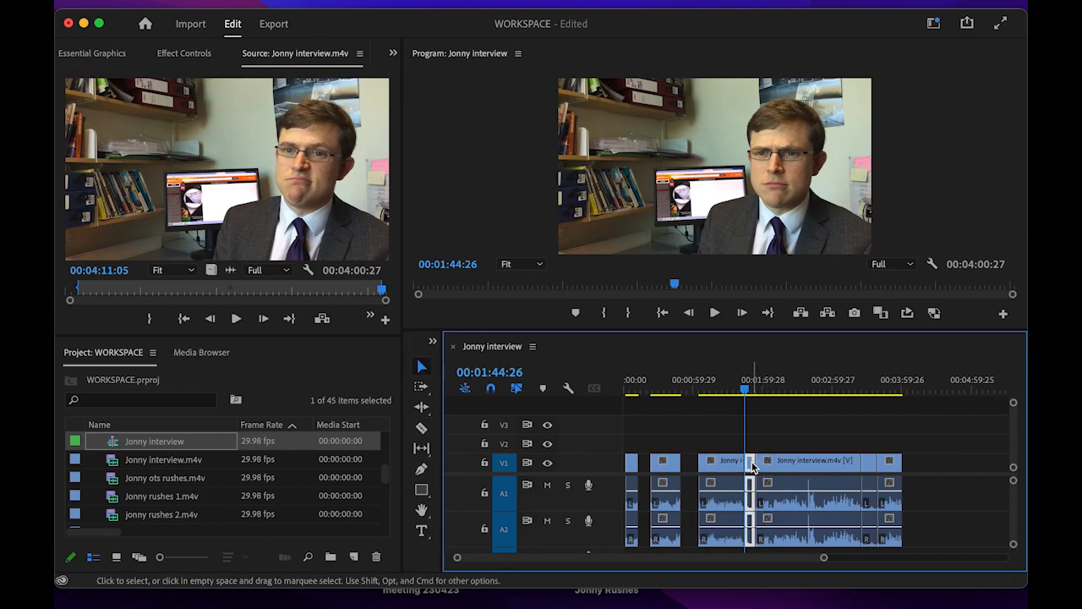
pyautogui.press('Delete')
pyautogui.click(869, 464)
pyautogui.press('Delete')
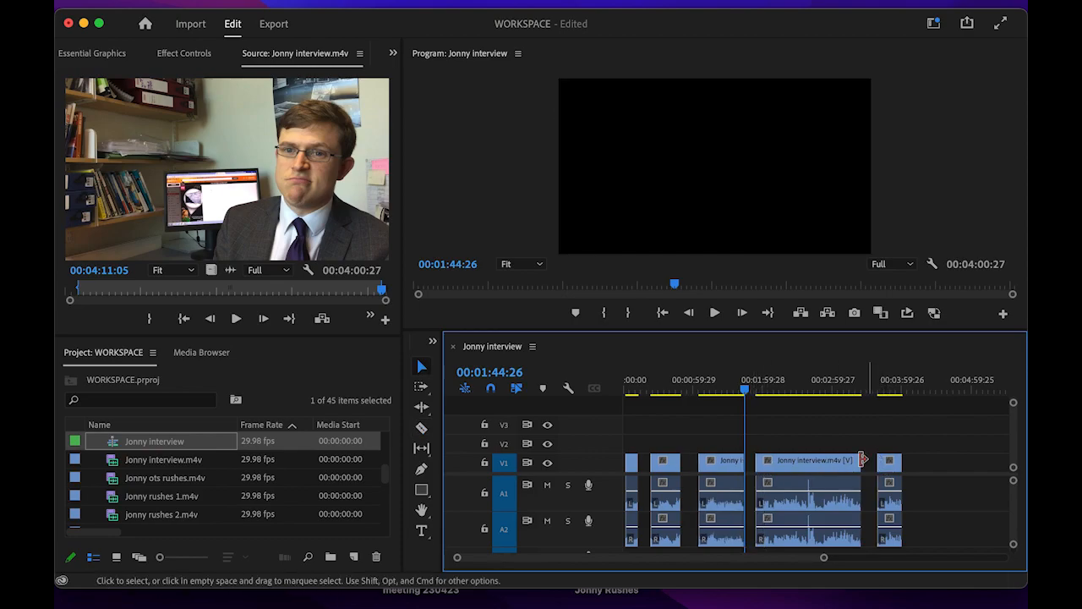
# - Slide the remaining later clips left to close the gaps, giving a 00:03:22:23 sequence
pyautogui.moveTo(787, 438); pyautogui.dragTo(883, 537)
pyautogui.moveTo(785, 470); pyautogui.dragTo(775, 470)
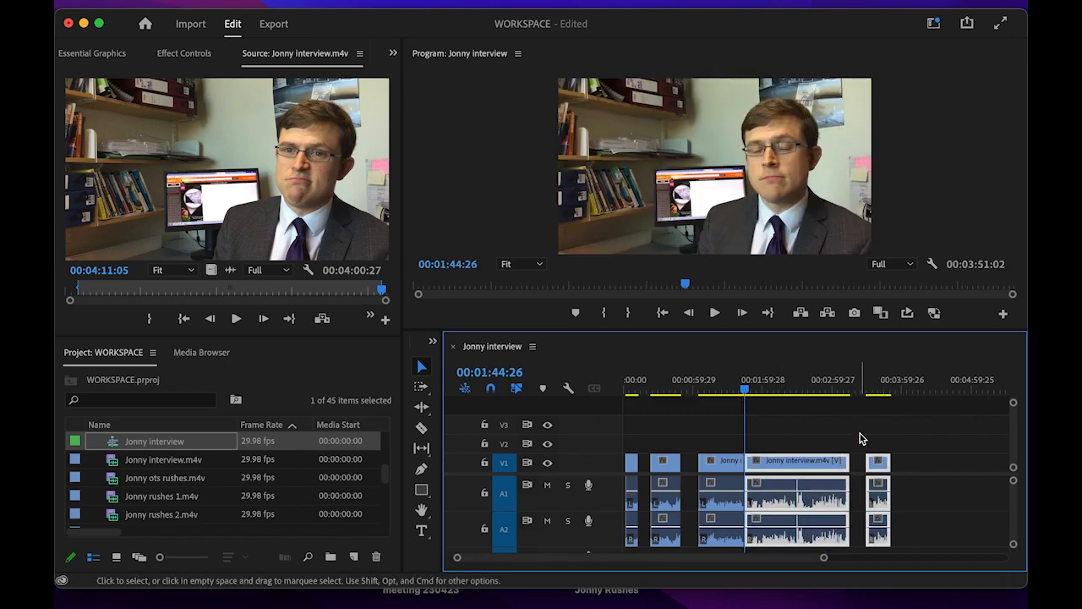
pyautogui.click(860, 437)
pyautogui.moveTo(861, 440); pyautogui.dragTo(875, 557)
pyautogui.moveTo(878, 461); pyautogui.dragTo(862, 461)
pyautogui.moveTo(699, 442); pyautogui.dragTo(909, 545)
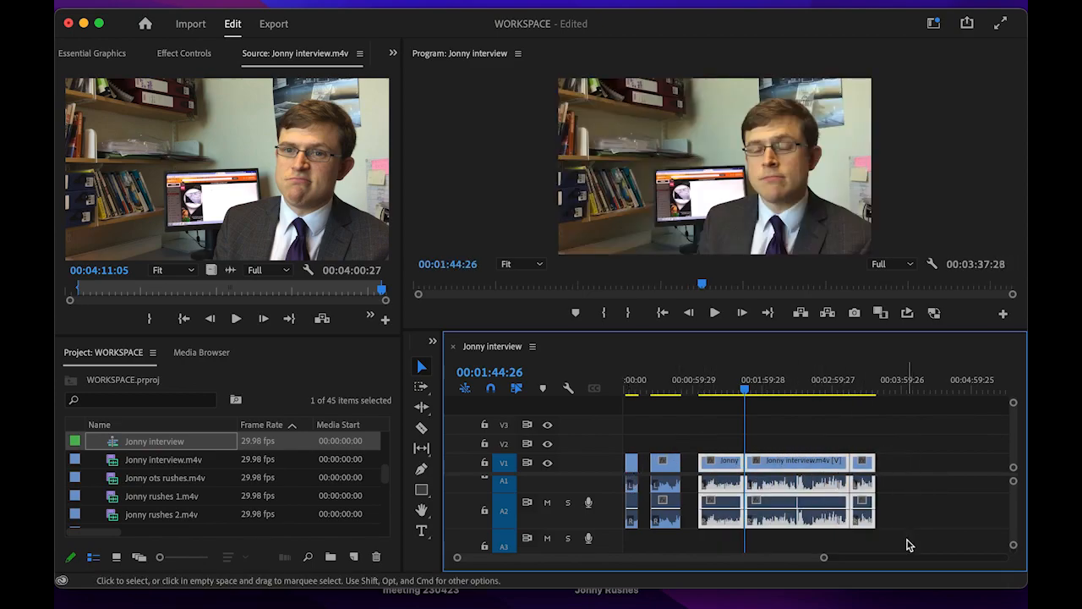
pyautogui.moveTo(712, 467); pyautogui.dragTo(698, 470)
pyautogui.moveTo(745, 389); pyautogui.dragTo(652, 404)
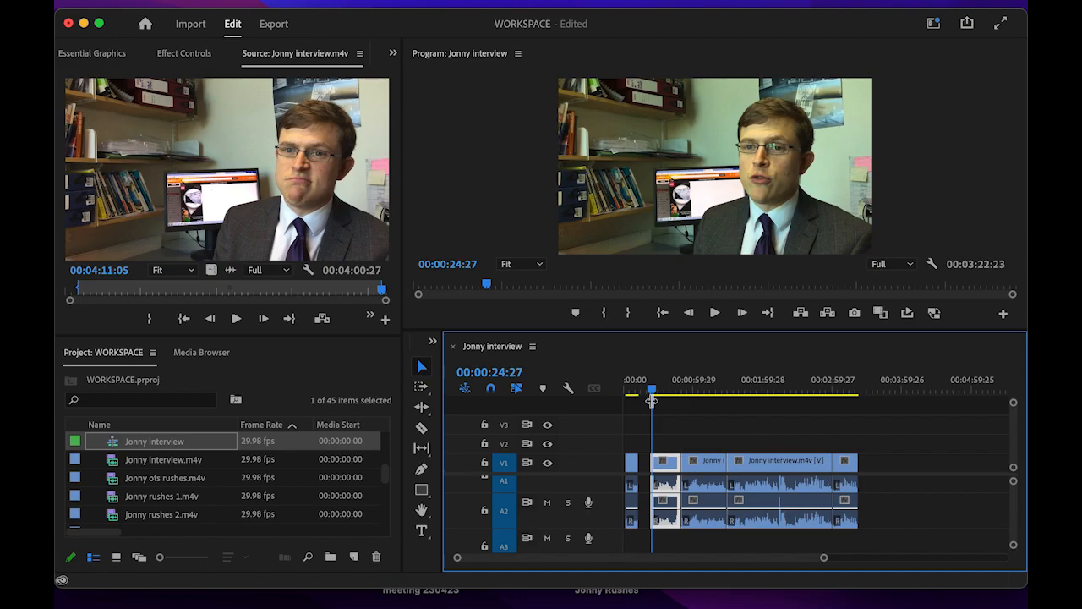
# - Play the sequence with the volume raised, skipping ahead to about 0:49 and 1:24
pyautogui.press('XF86AudioRaiseVolume')
pyautogui.press('space')
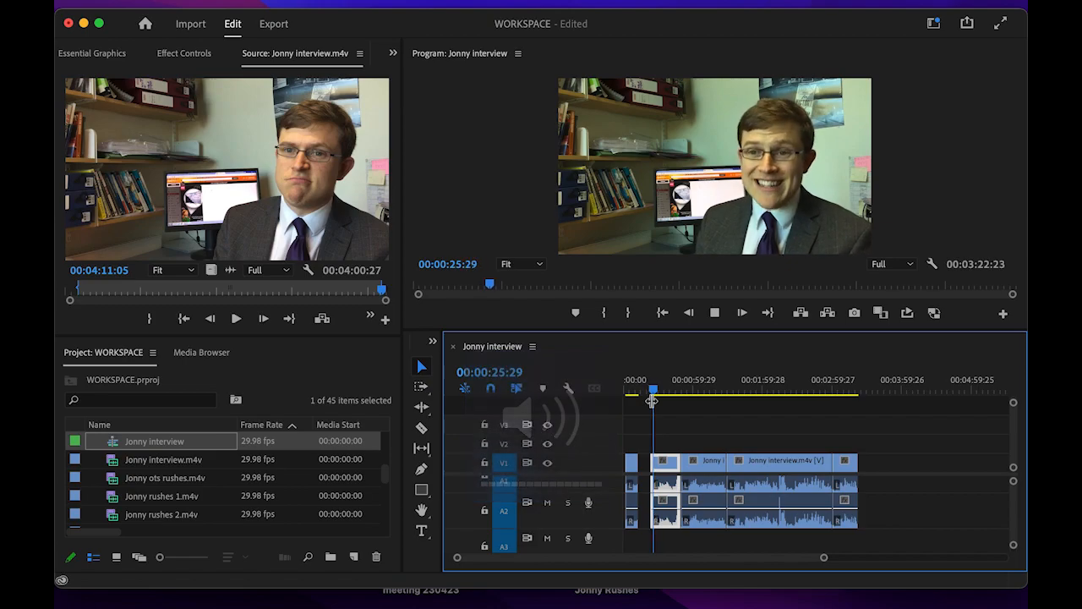
pyautogui.press('XF86AudioRaiseVolume')
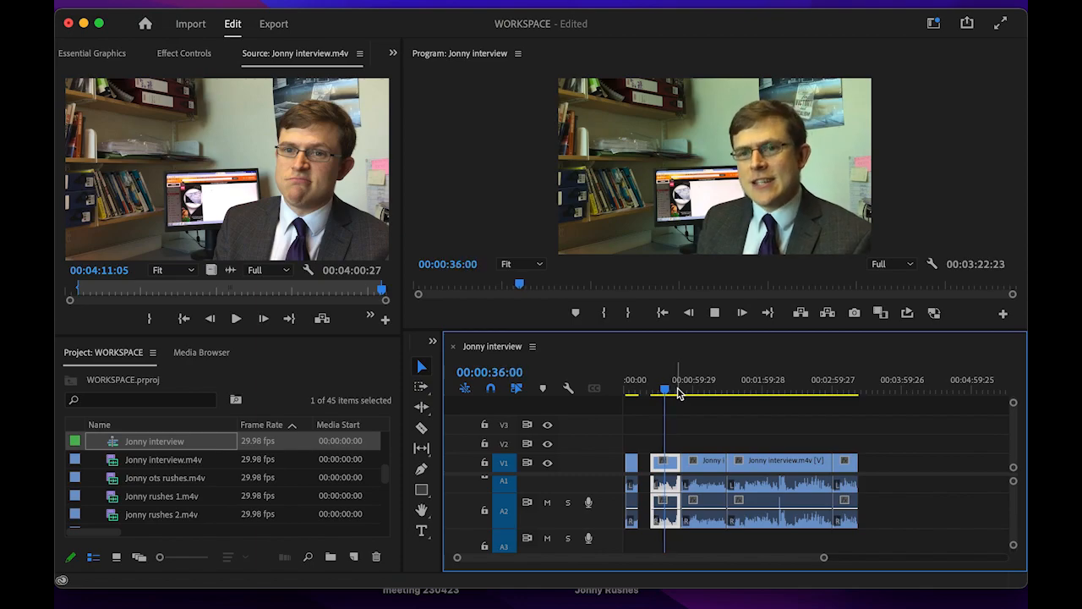
pyautogui.moveTo(670, 391); pyautogui.dragTo(685, 396)
pyautogui.press('space')
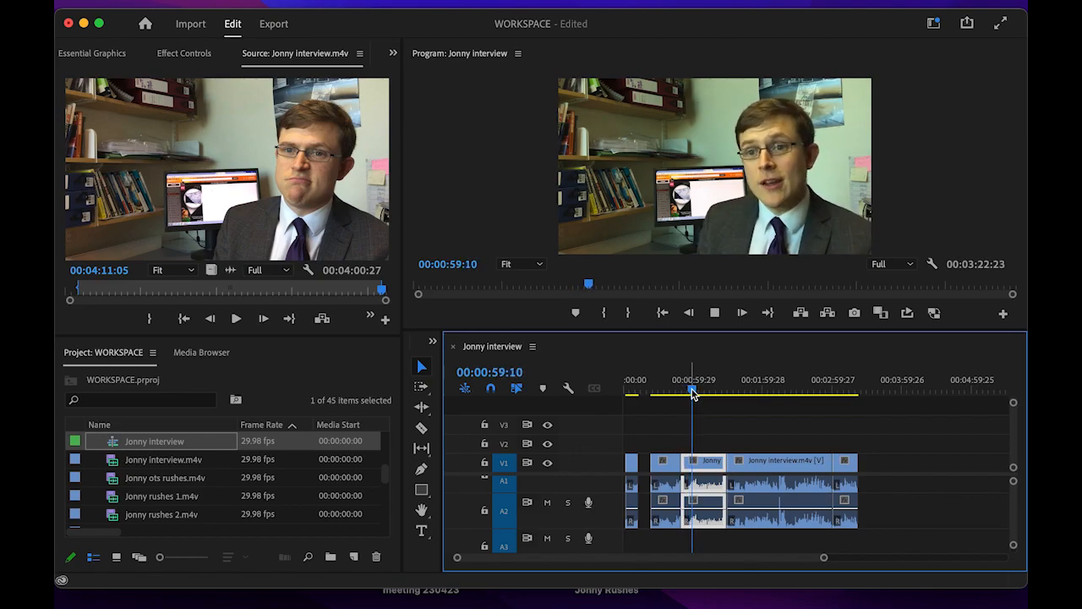
pyautogui.moveTo(692, 394); pyautogui.dragTo(725, 399)
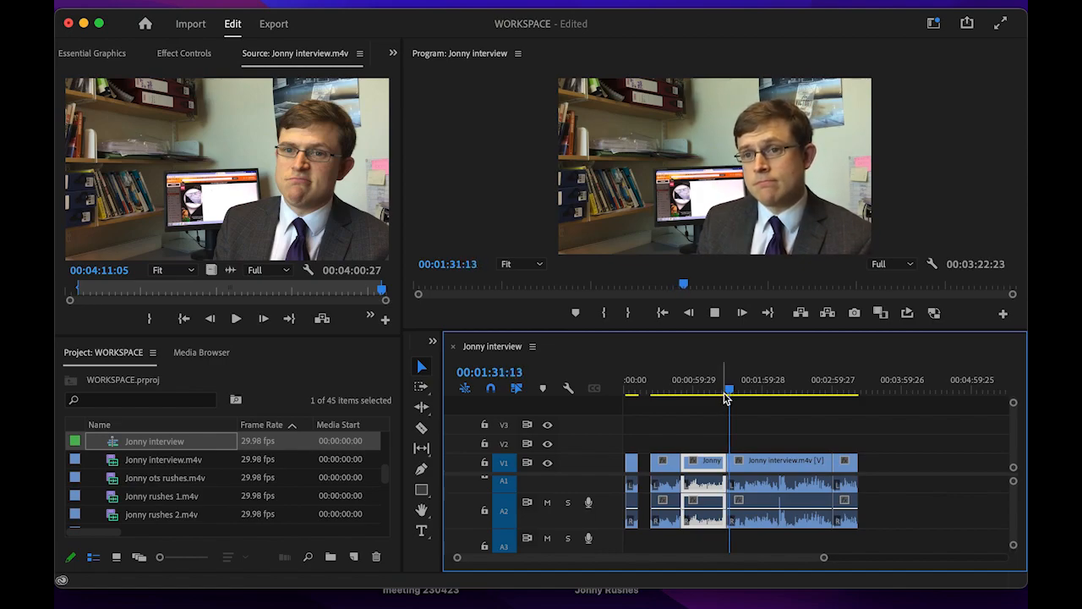
# - Replay the sequence from about 1:28 to 1:46 at a higher volume to check the edit
pyautogui.press('space')
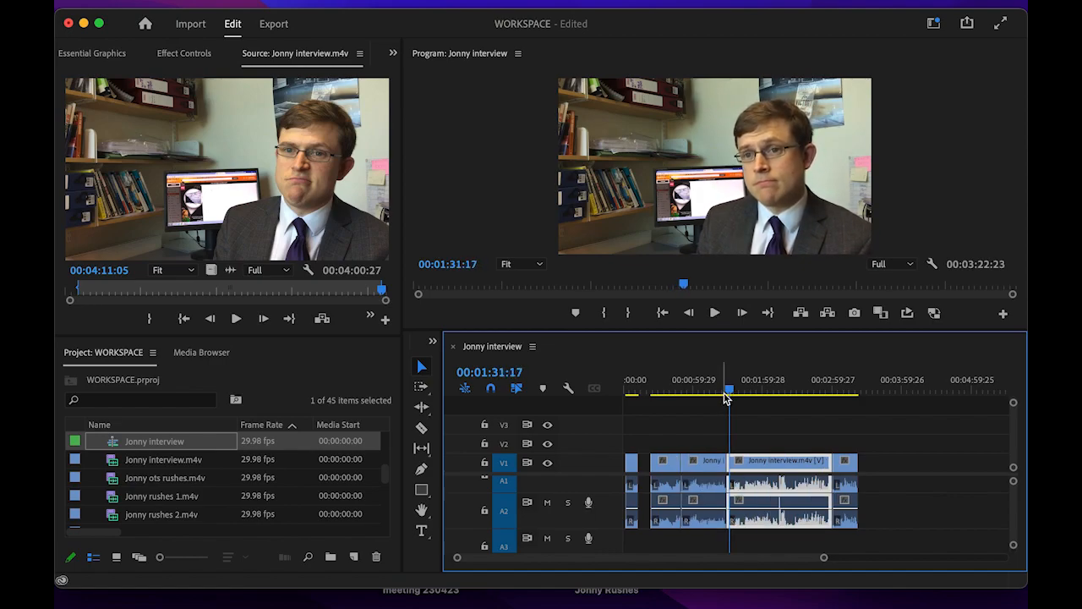
pyautogui.click(715, 315)
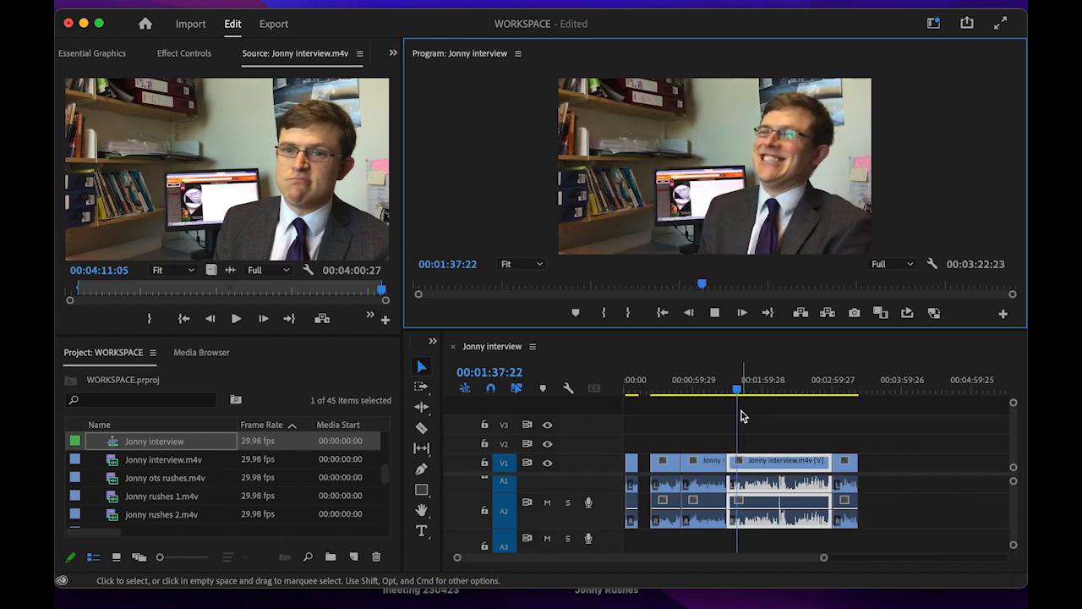
pyautogui.press('space')
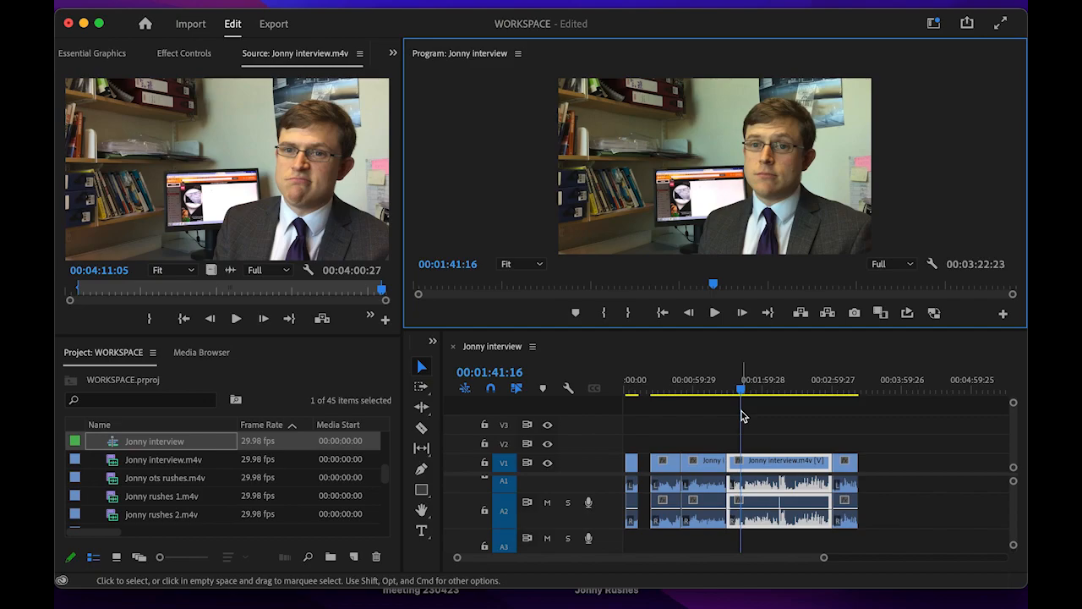
pyautogui.moveTo(741, 390); pyautogui.dragTo(728, 394)
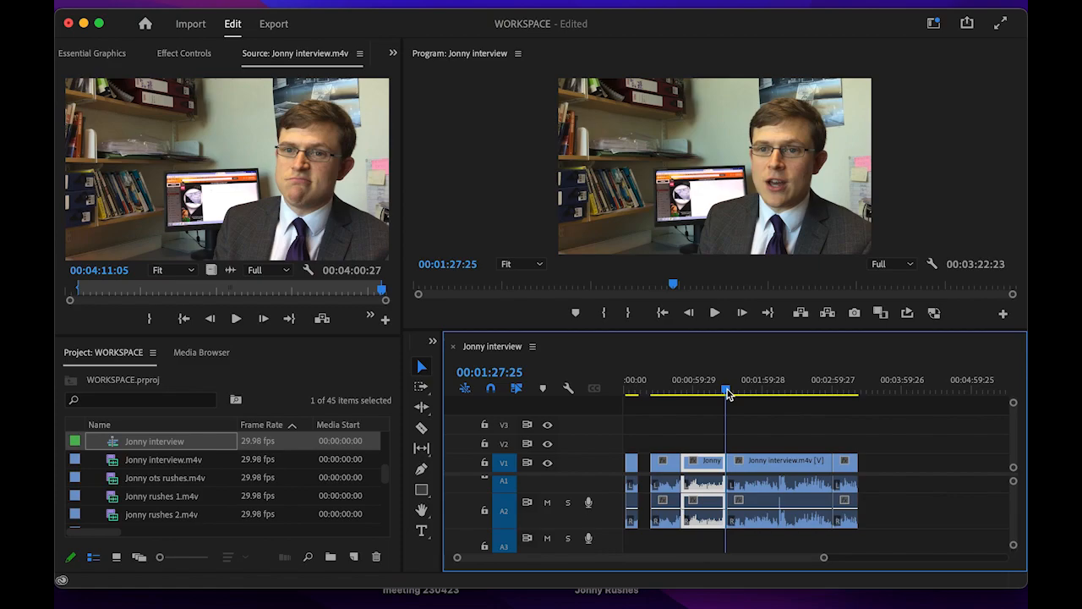
pyautogui.press('space')
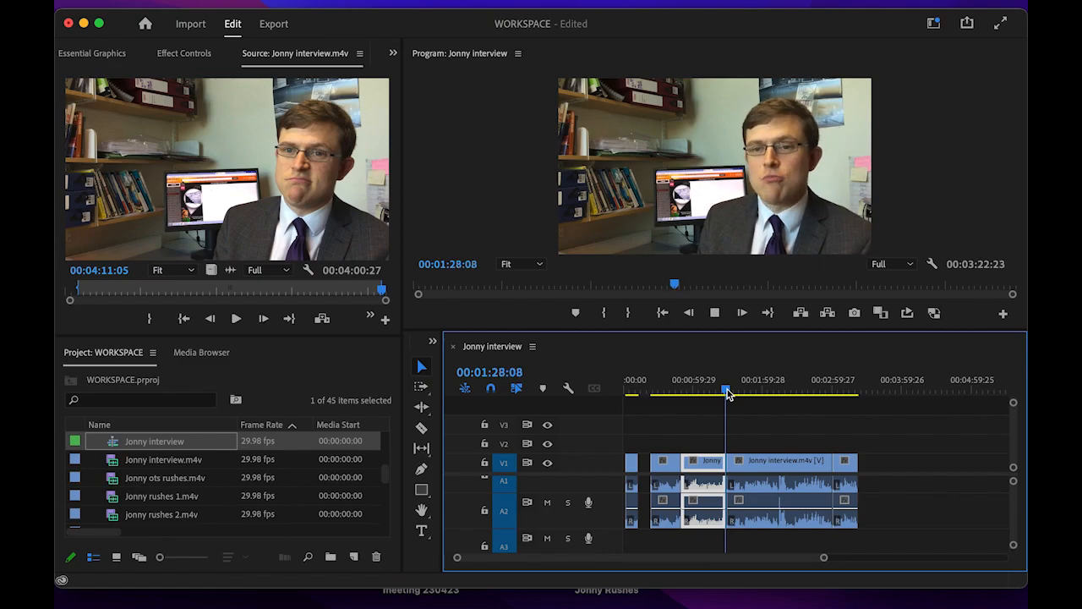
pyautogui.press('XF86AudioRaiseVolume')
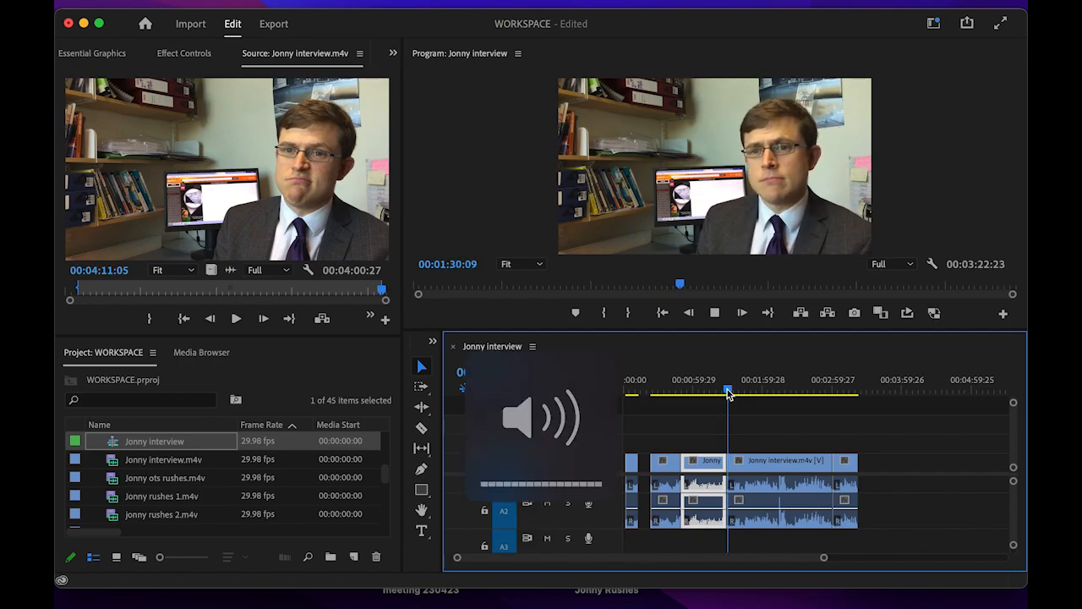
pyautogui.press('XF86AudioRaiseVolume')
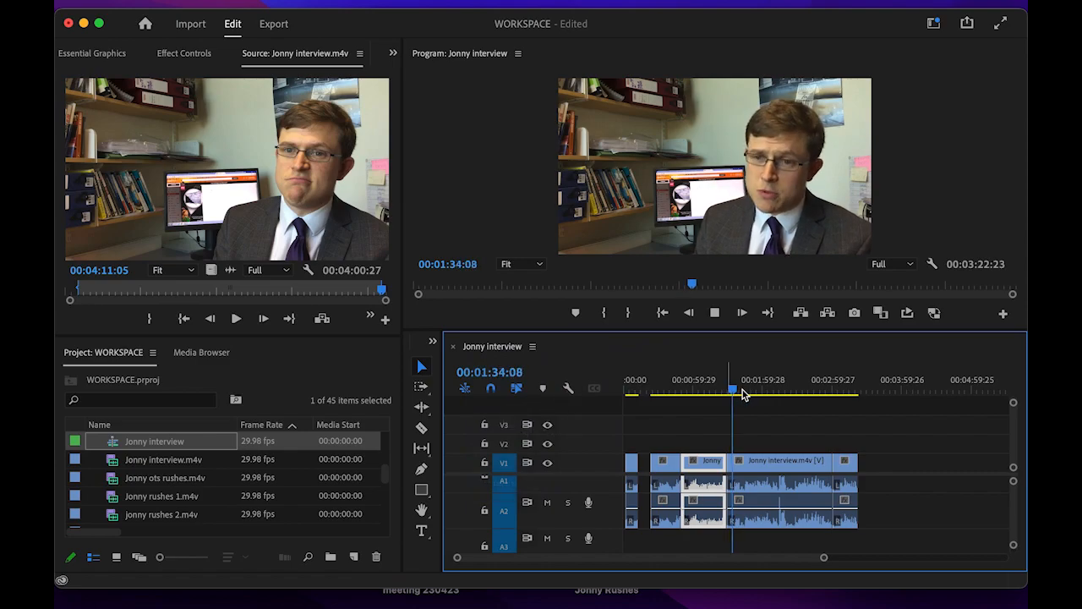
pyautogui.click(747, 392)
pyautogui.click(743, 394)
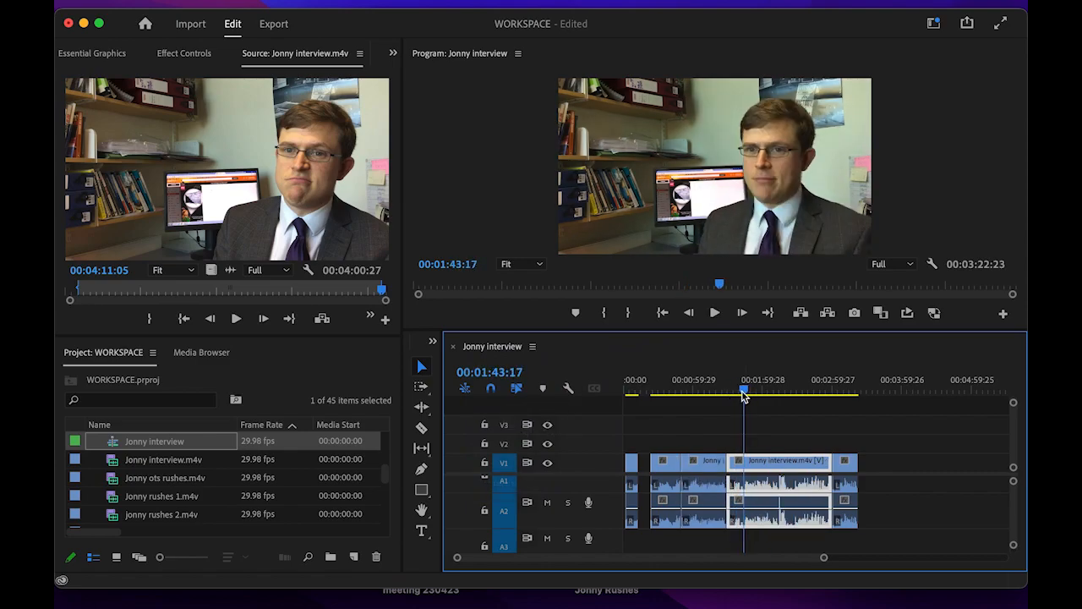
pyautogui.press('space')
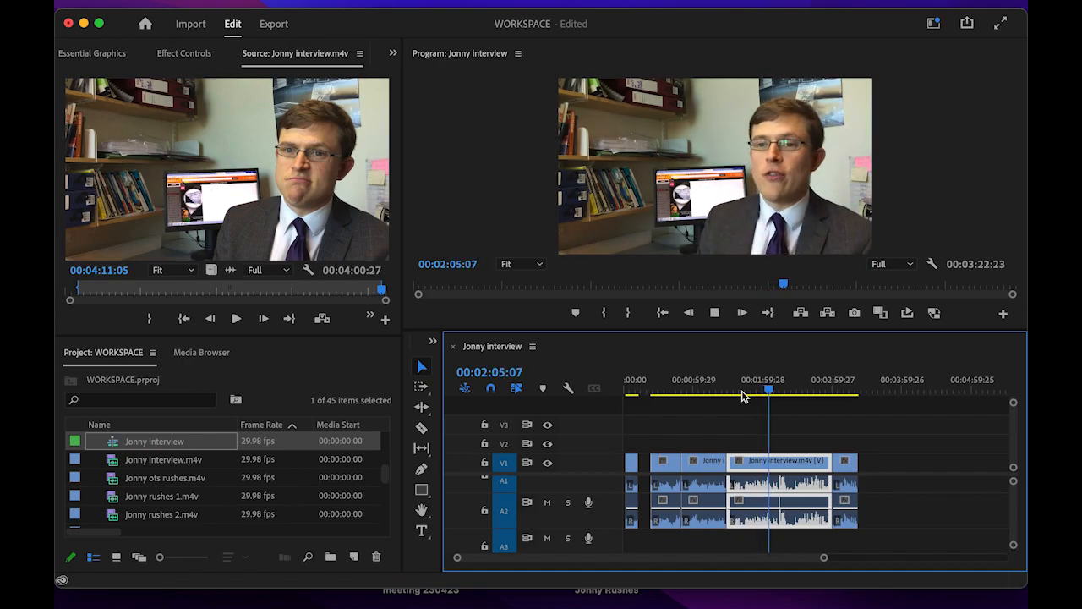
pyautogui.press('space')
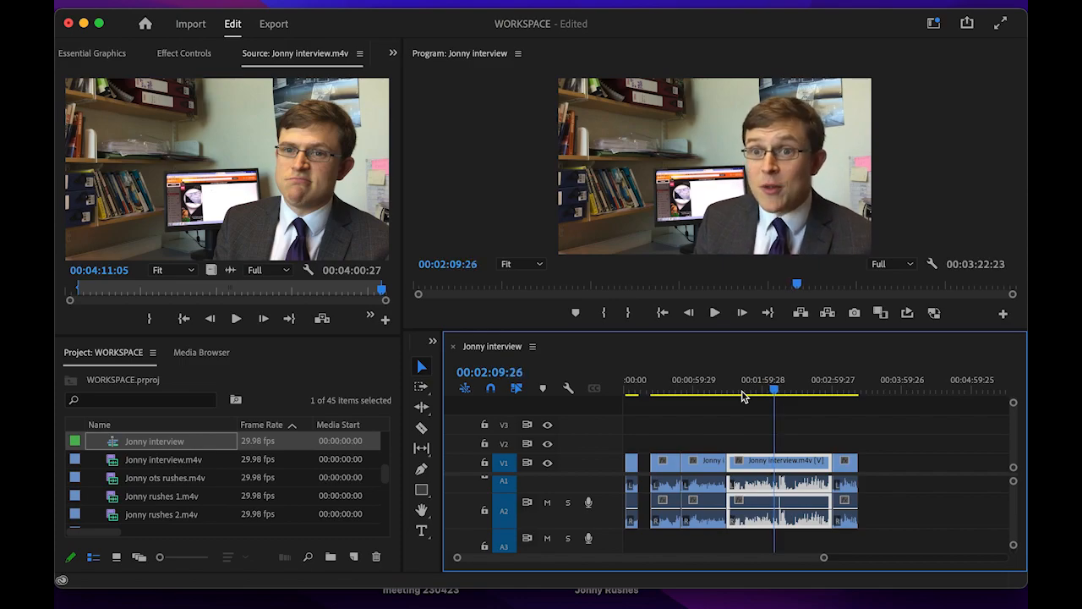
pyautogui.press('space')
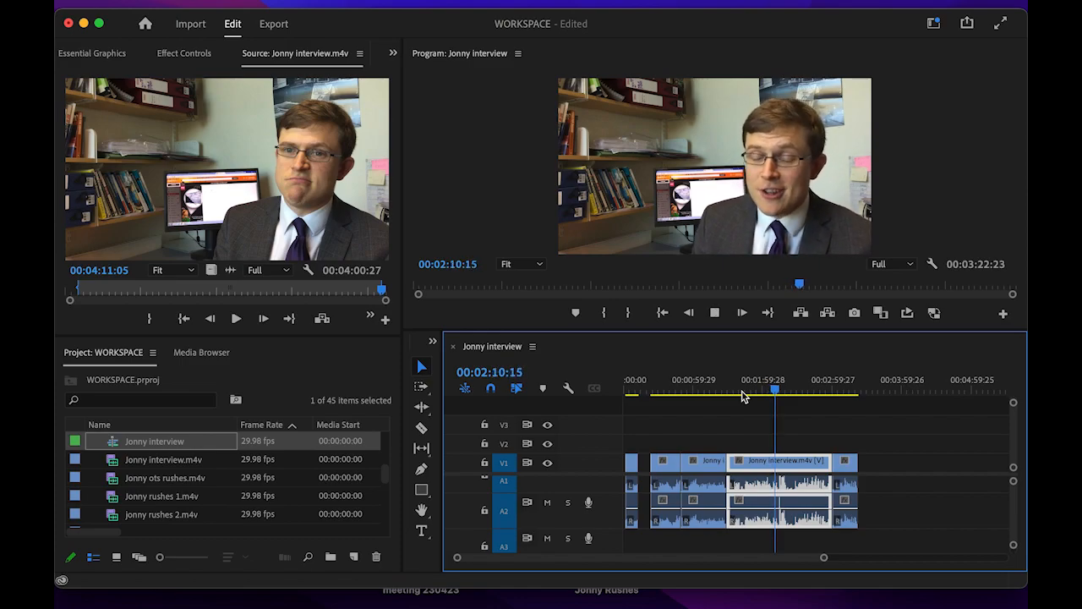
pyautogui.press('space')
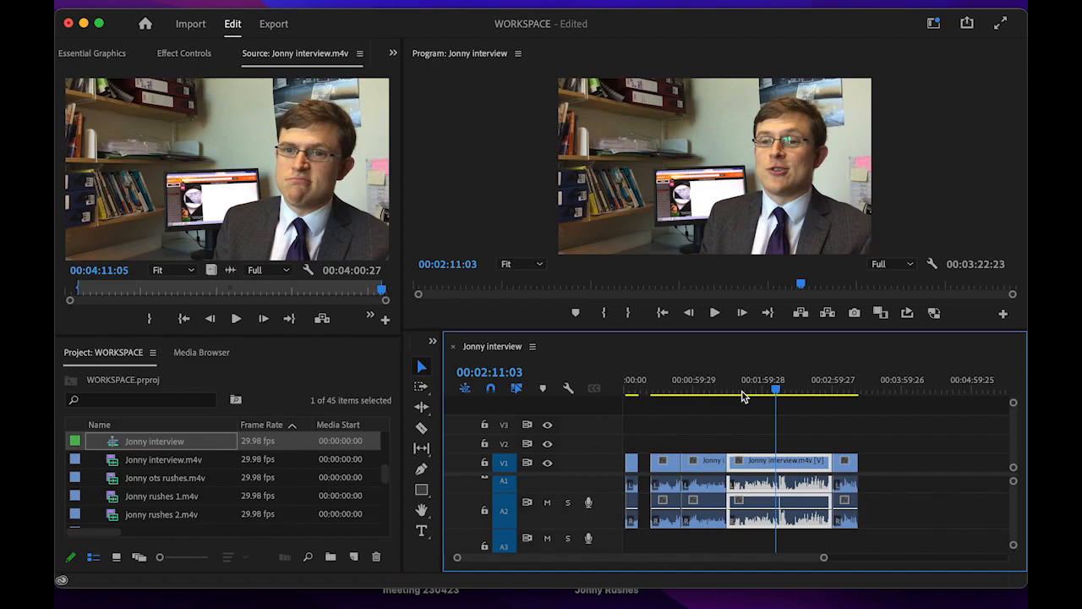
pyautogui.press('space')
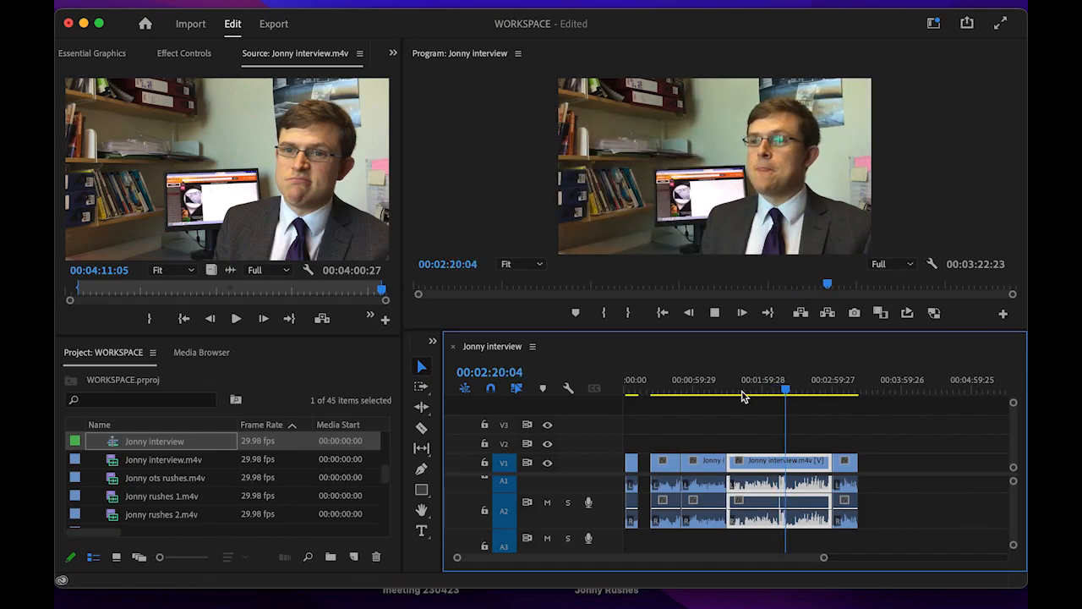
pyautogui.press('space')
pyautogui.press('space')
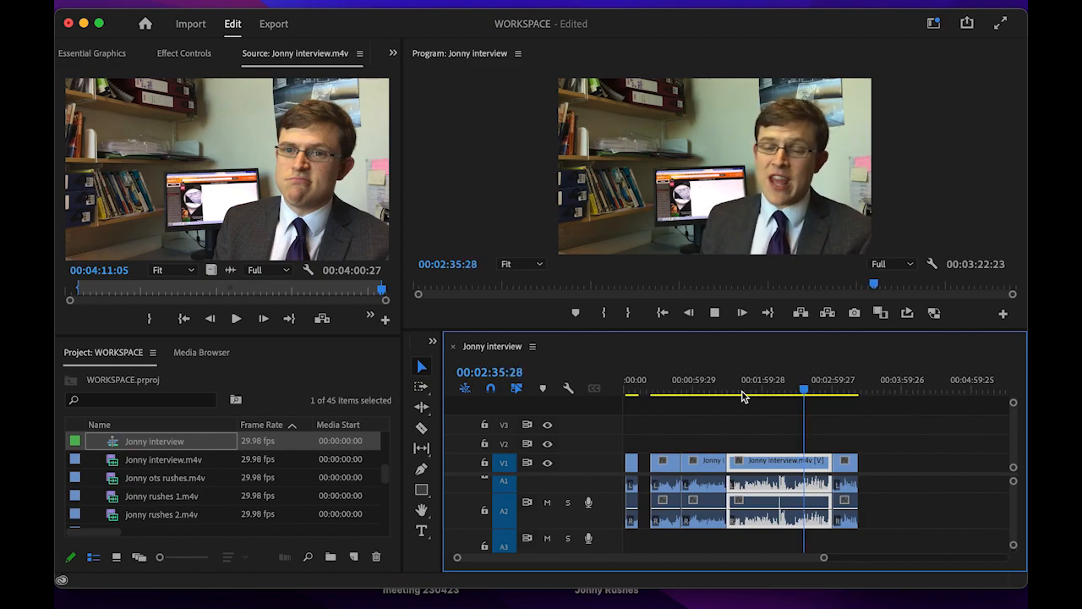
pyautogui.moveTo(810, 396); pyautogui.dragTo(843, 400)
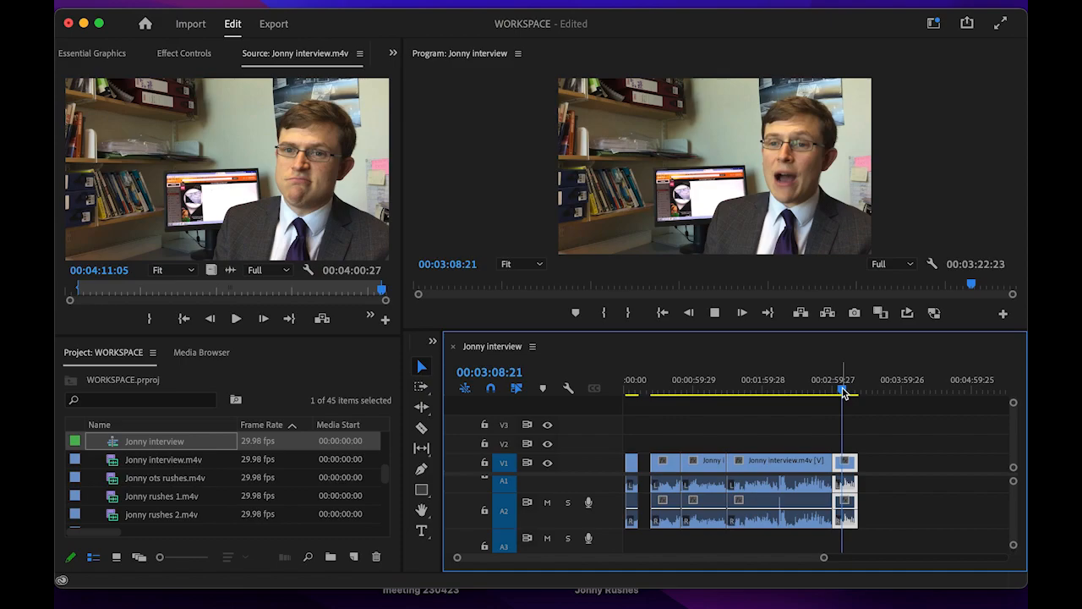
pyautogui.moveTo(843, 393); pyautogui.dragTo(656, 398)
pyautogui.press('space')
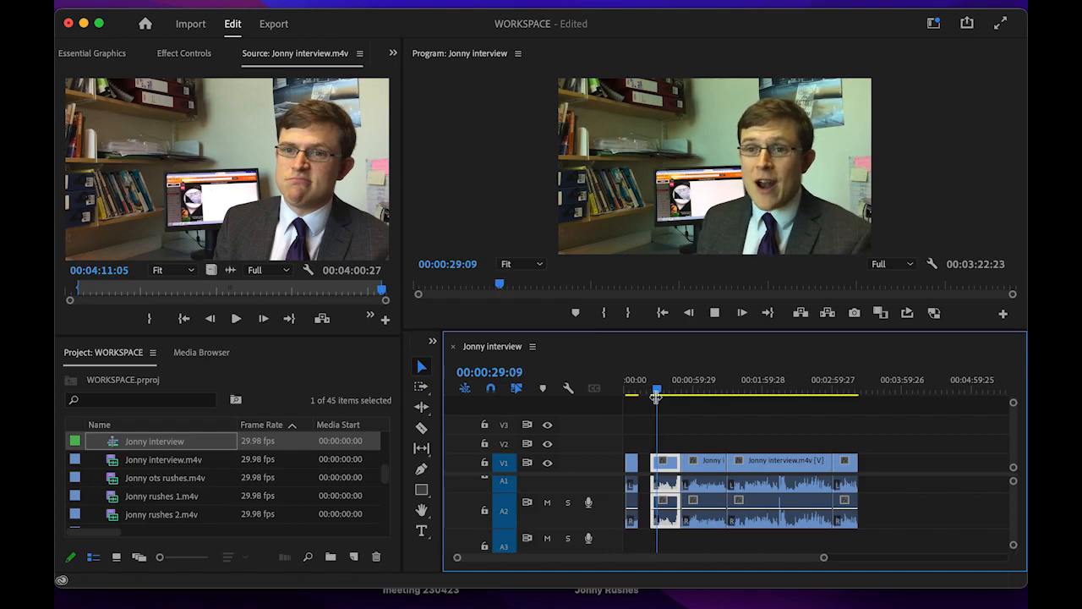
pyautogui.press('space')
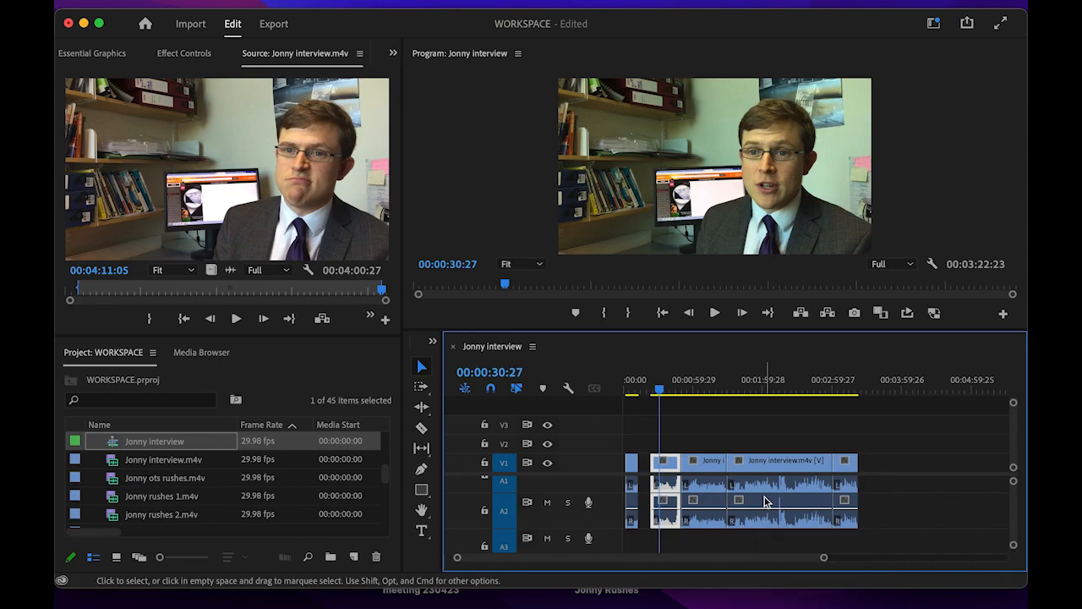
pyautogui.press('space')
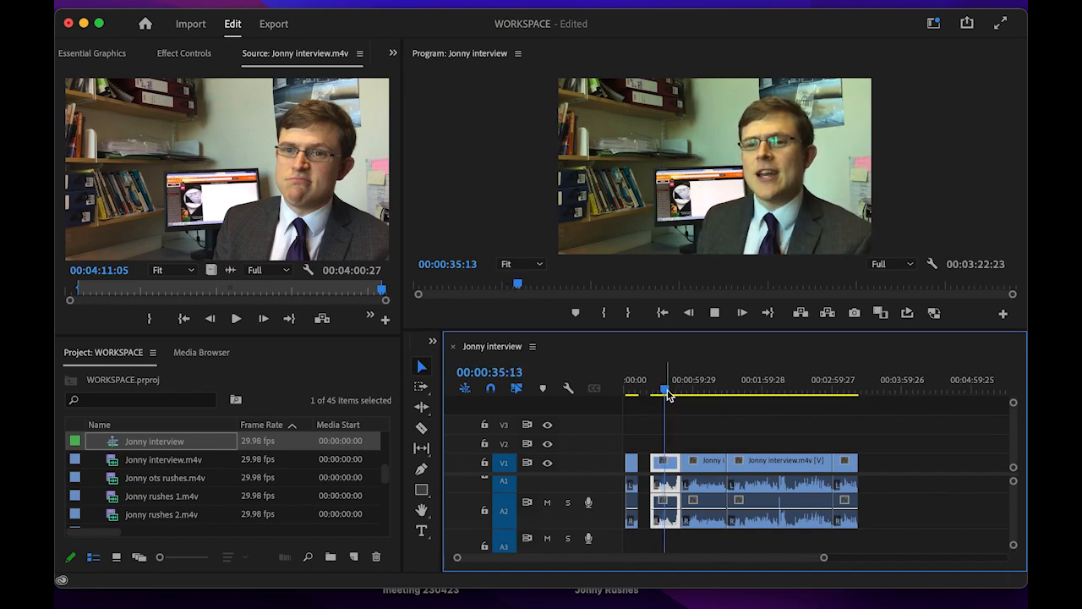
pyautogui.click(663, 392)
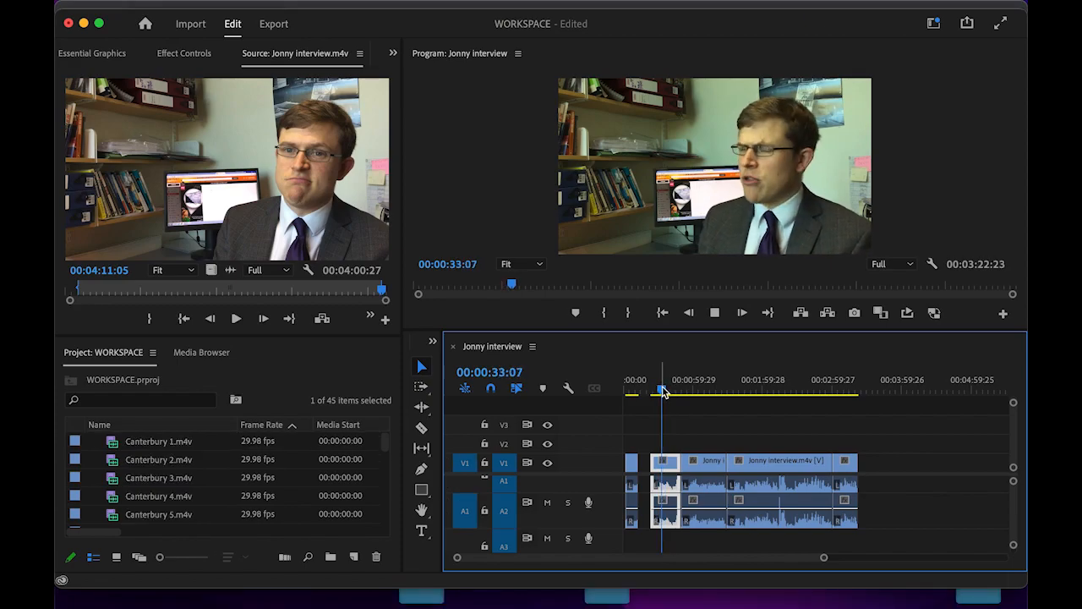
pyautogui.moveTo(664, 391); pyautogui.dragTo(682, 394)
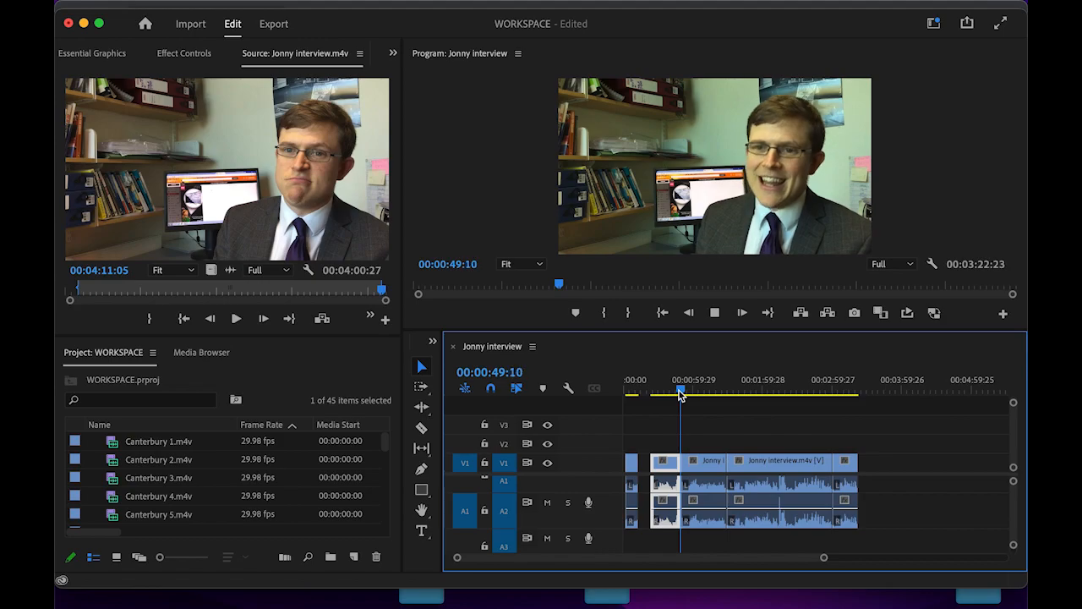
pyautogui.press('space')
pyautogui.moveTo(682, 394)
pyautogui.mouseDown()
pyautogui.moveTo(648, 391)
pyautogui.moveTo(690, 391)
pyautogui.mouseUp()
pyautogui.press('space')
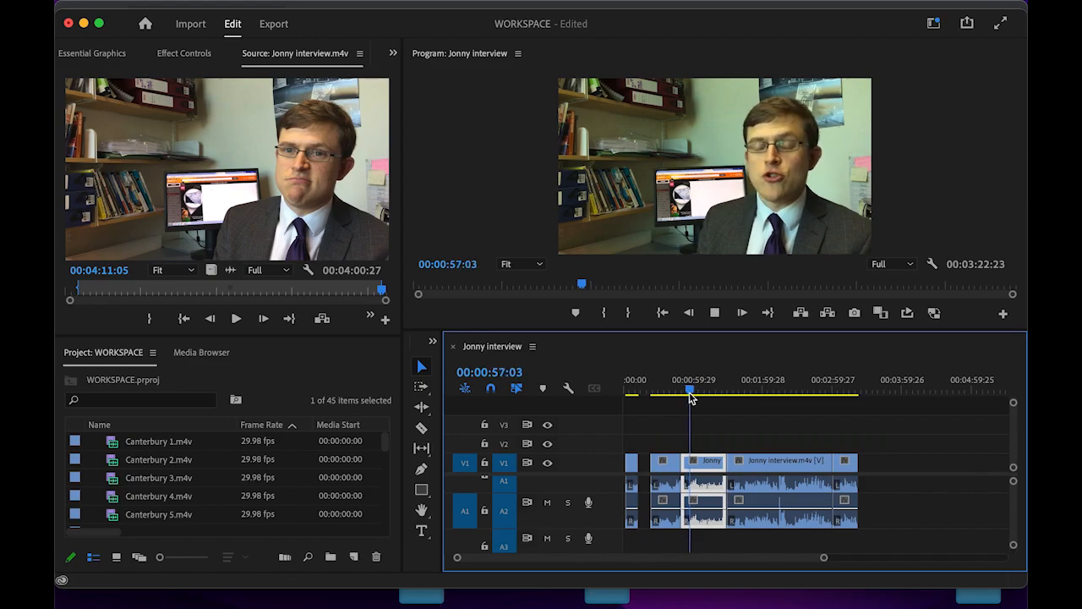
pyautogui.press('space')
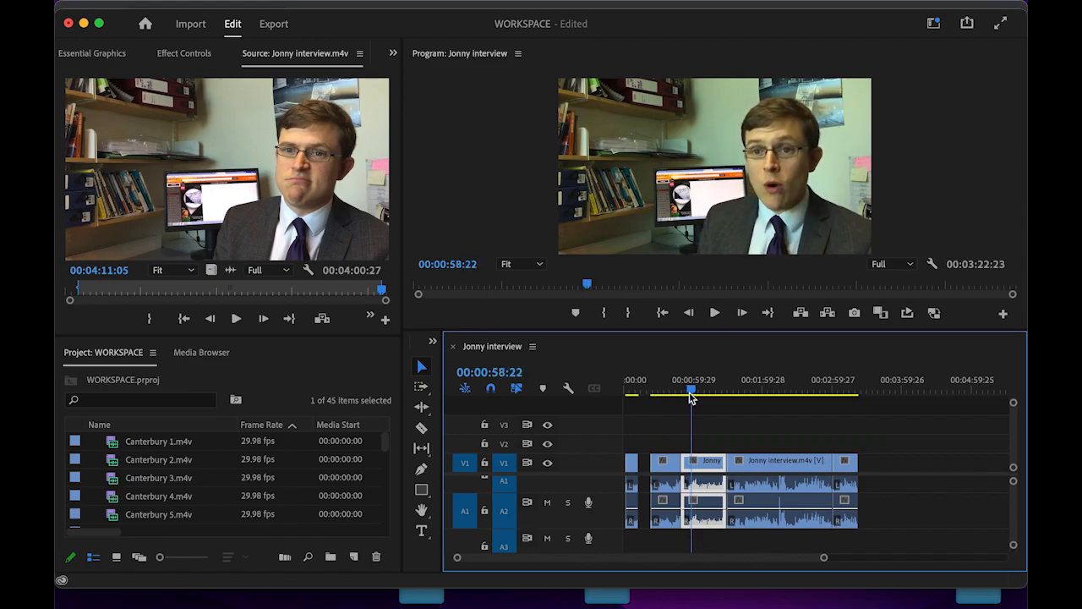
pyautogui.moveTo(690, 398); pyautogui.dragTo(651, 406)
pyautogui.press('space')
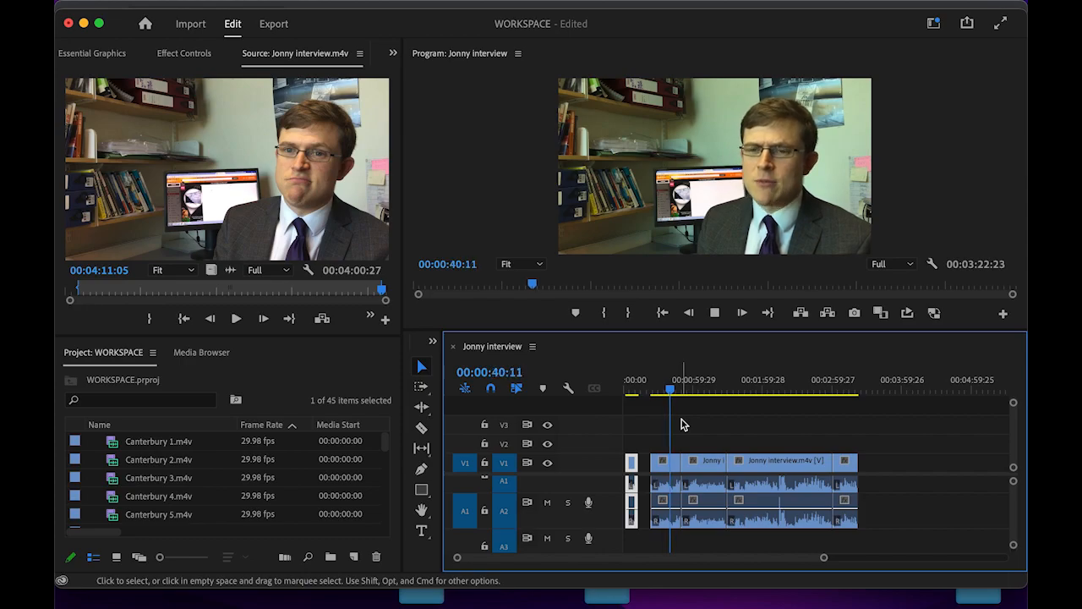
pyautogui.press('space')
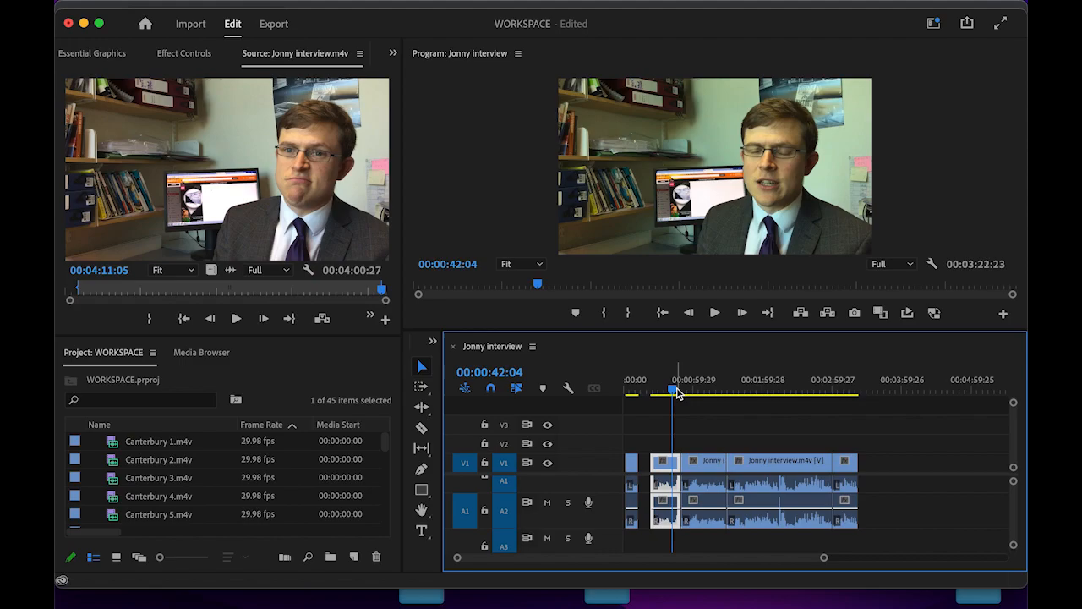
pyautogui.press('space')
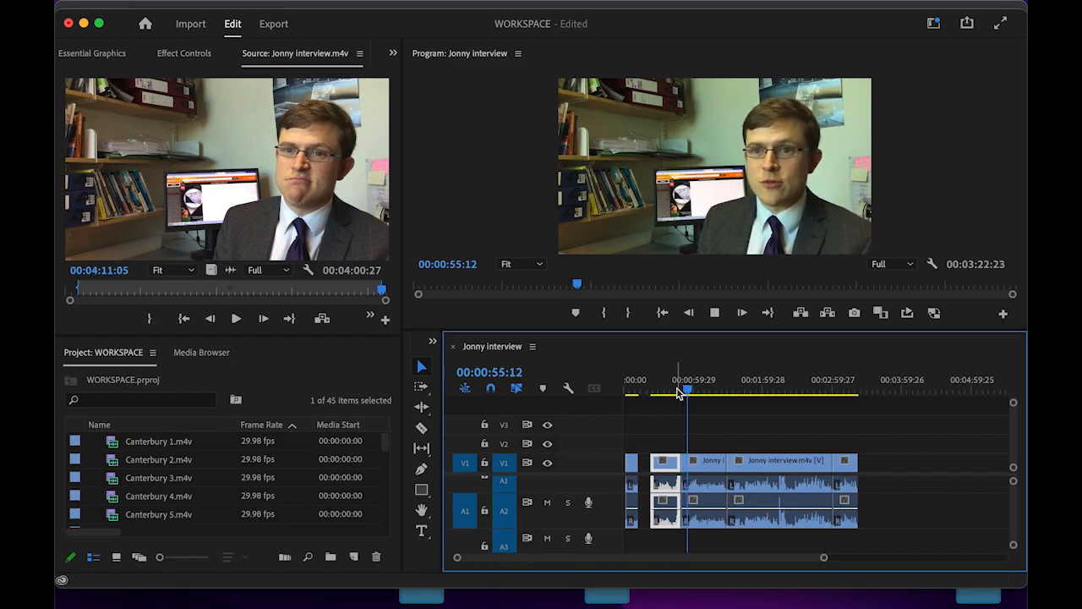
pyautogui.press('space')
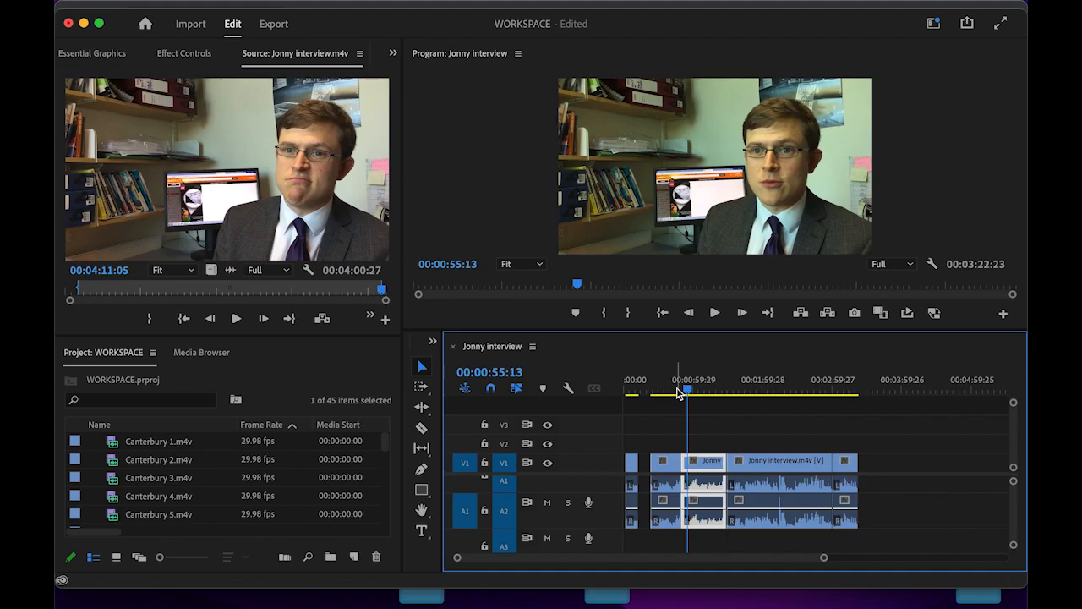
pyautogui.press('space')
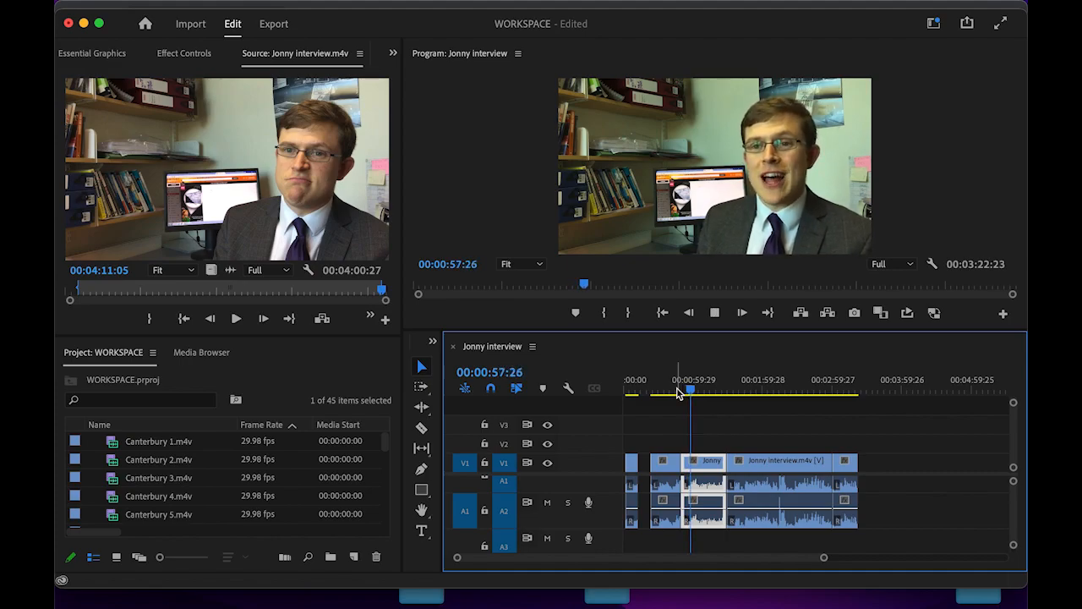
pyautogui.press('space')
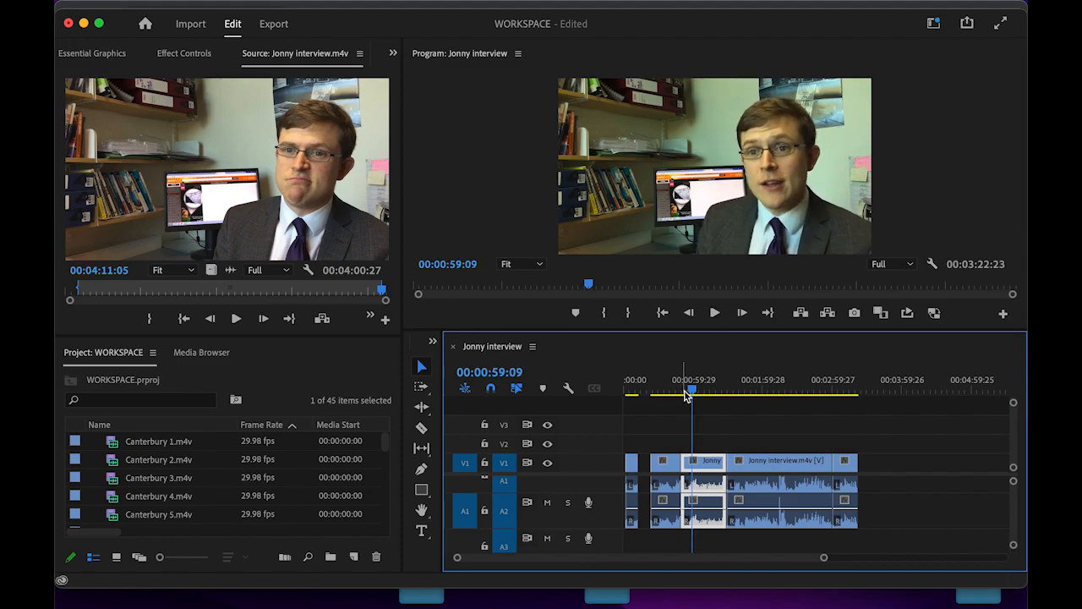
pyautogui.click(689, 392)
pyautogui.click(691, 392)
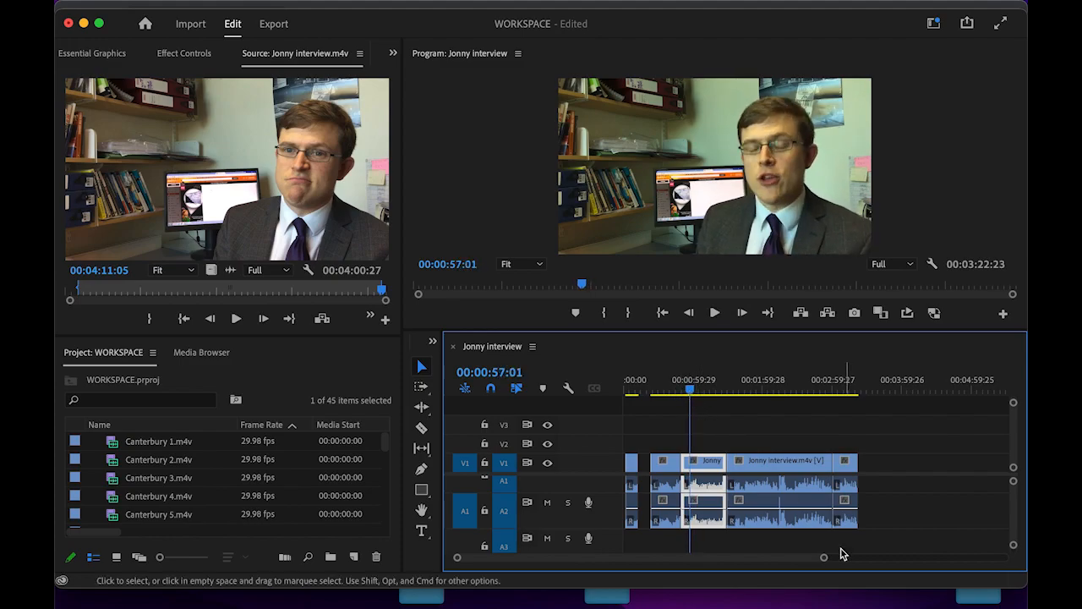
# - Zoom the timeline in, replay the one-minute mark and park the playhead at 00:00:56:20
pyautogui.moveTo(822, 559); pyautogui.dragTo(723, 560)
pyautogui.press('space')
pyautogui.press('space')
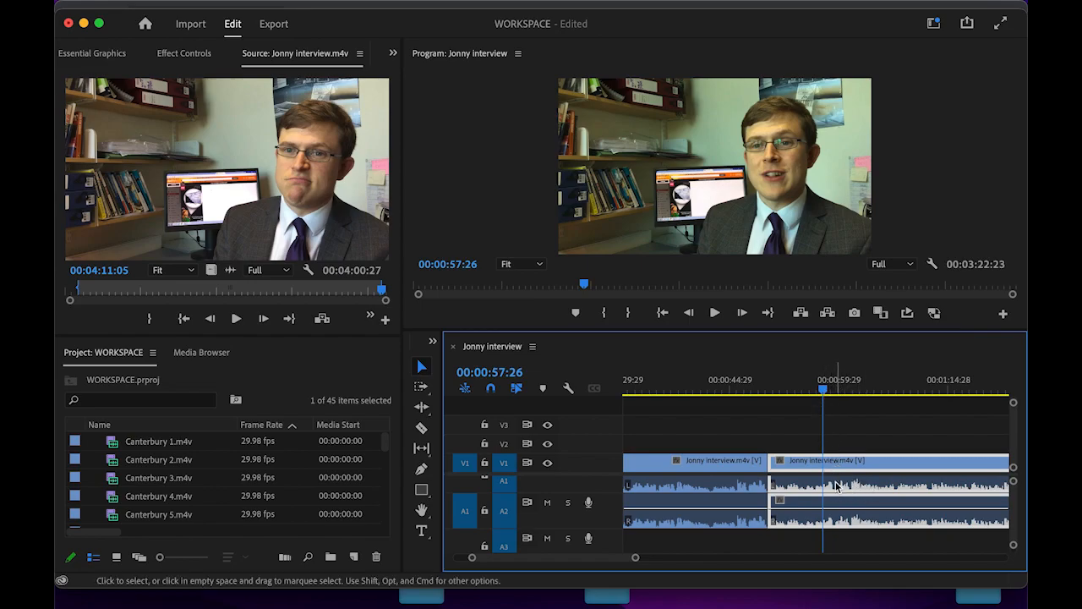
pyautogui.press('space')
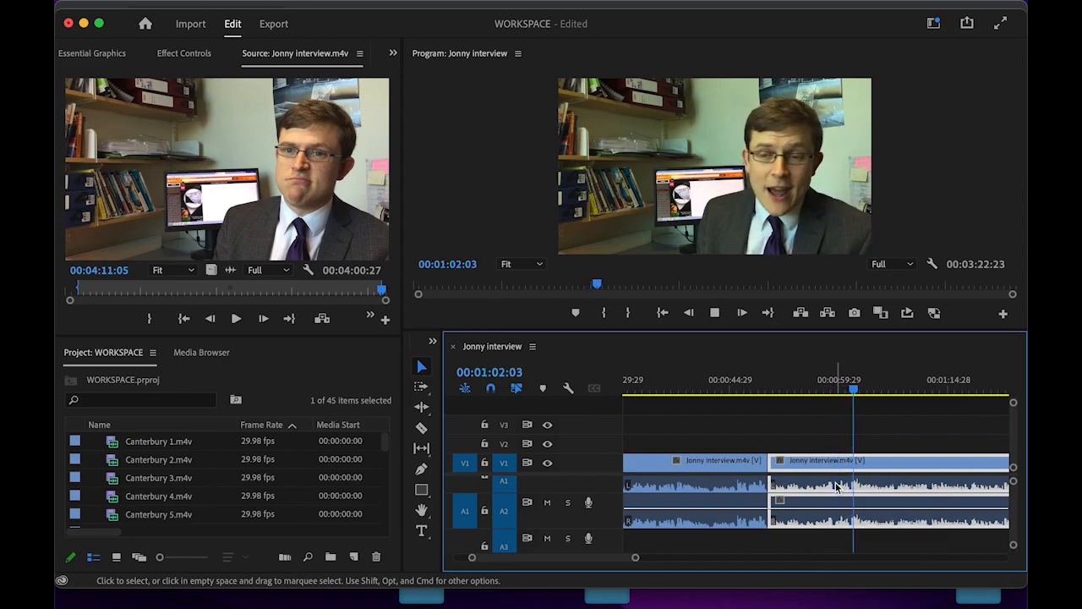
pyautogui.click(811, 387)
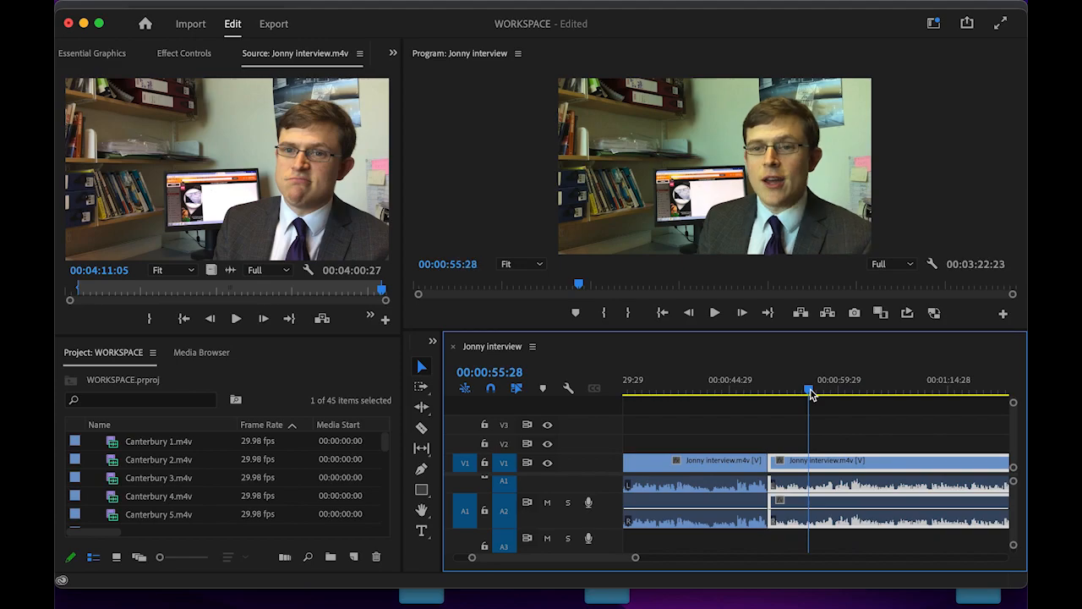
pyautogui.press('space')
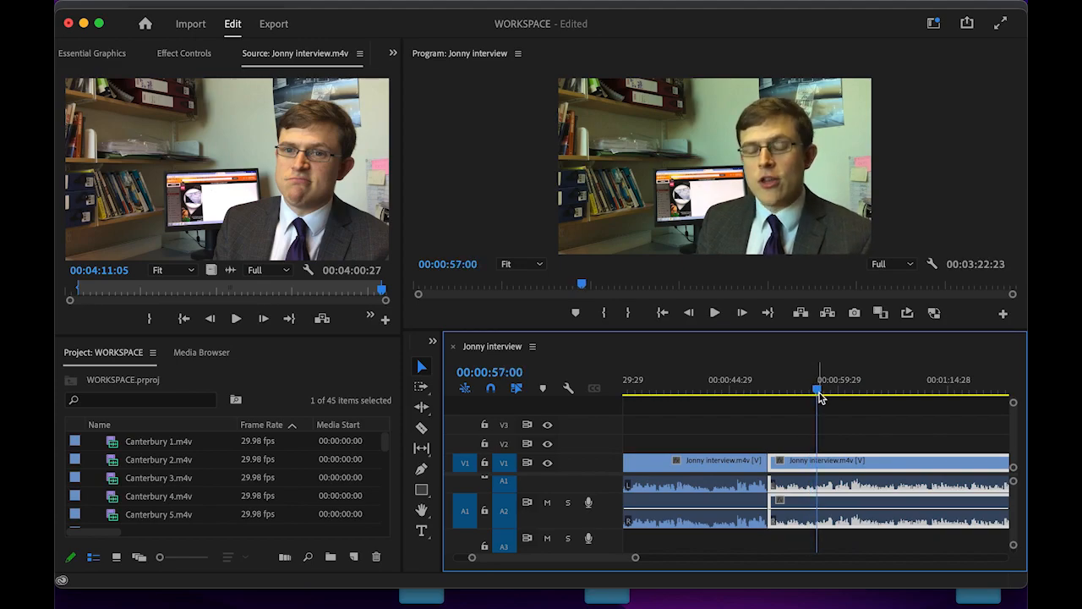
pyautogui.moveTo(817, 394); pyautogui.dragTo(815, 394)
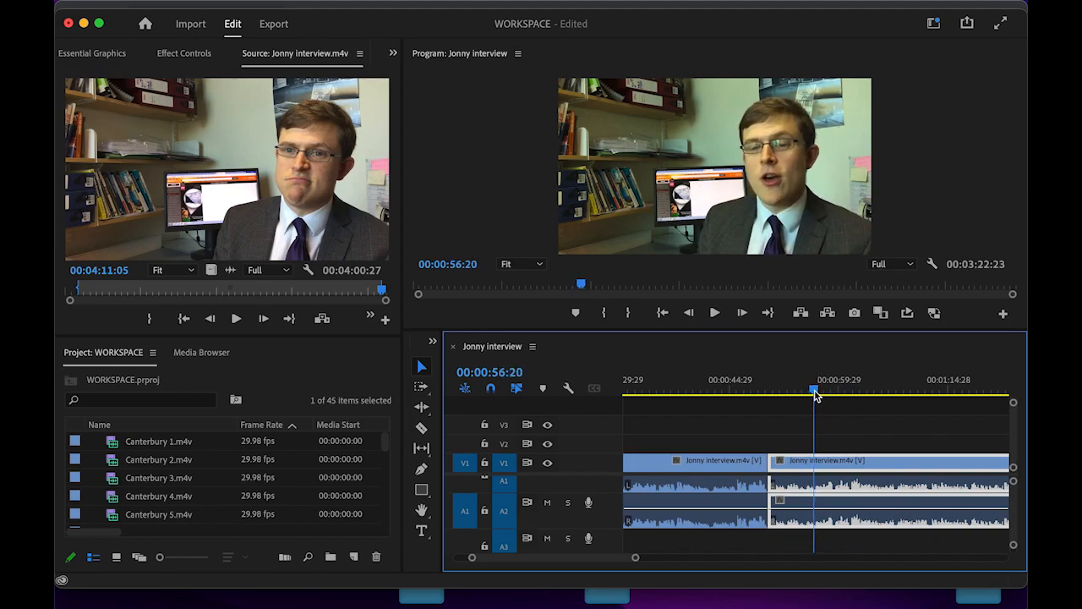
# - Split the interview clip at 00:00:56:20 and delete the short piece, leaving a gap
pyautogui.press('c')
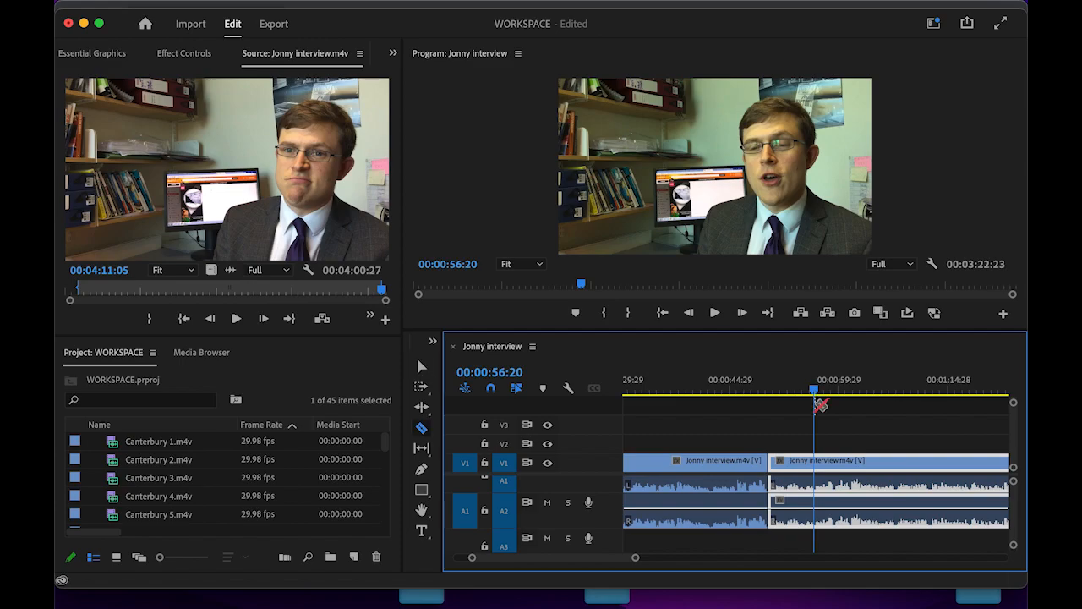
pyautogui.click(819, 490)
pyautogui.press('v')
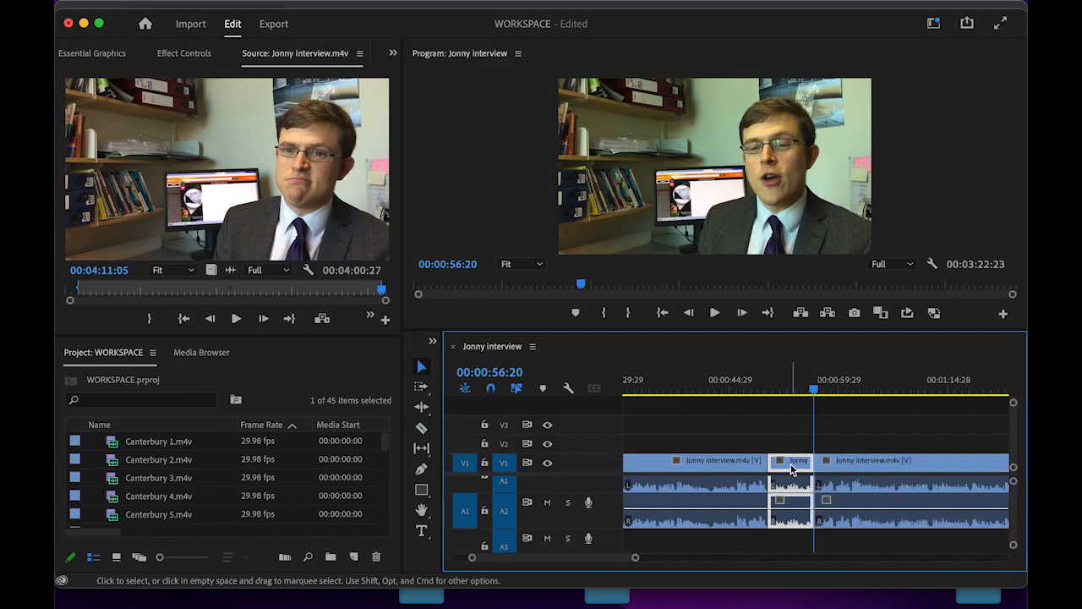
pyautogui.press('Delete')
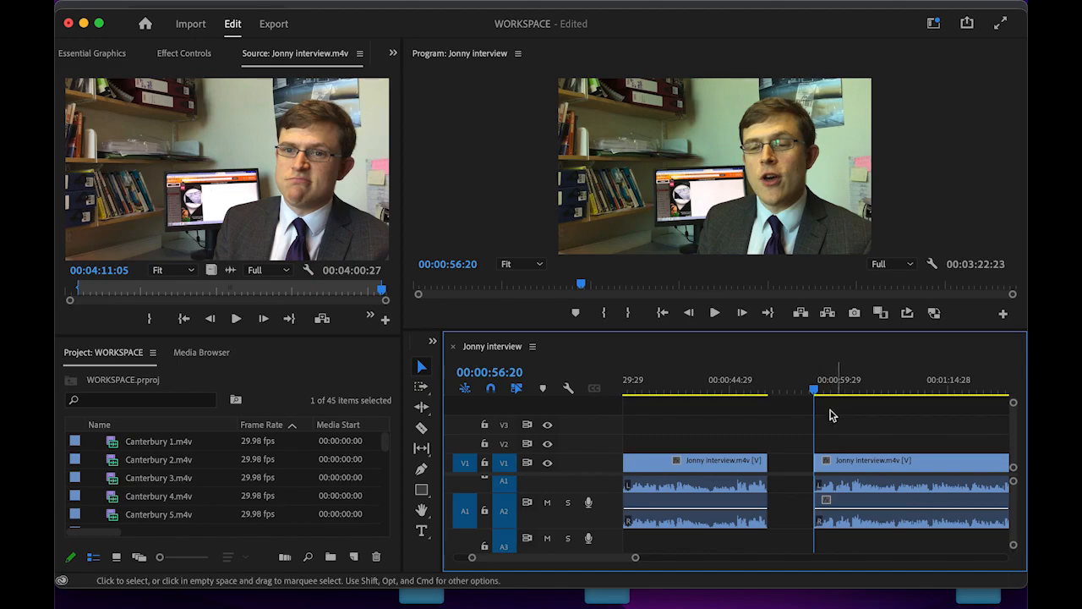
# - Slide the later interview clip left to close the gap, then scrub back over the new edit
pyautogui.moveTo(798, 427); pyautogui.dragTo(905, 537)
pyautogui.moveTo(895, 487); pyautogui.dragTo(851, 489)
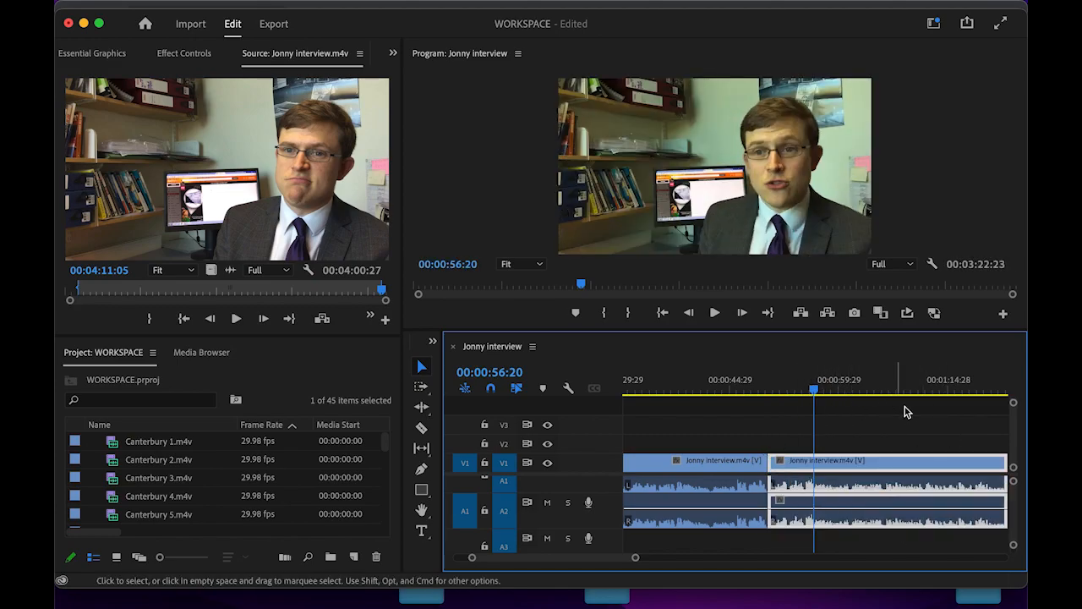
pyautogui.moveTo(805, 393); pyautogui.dragTo(721, 414)
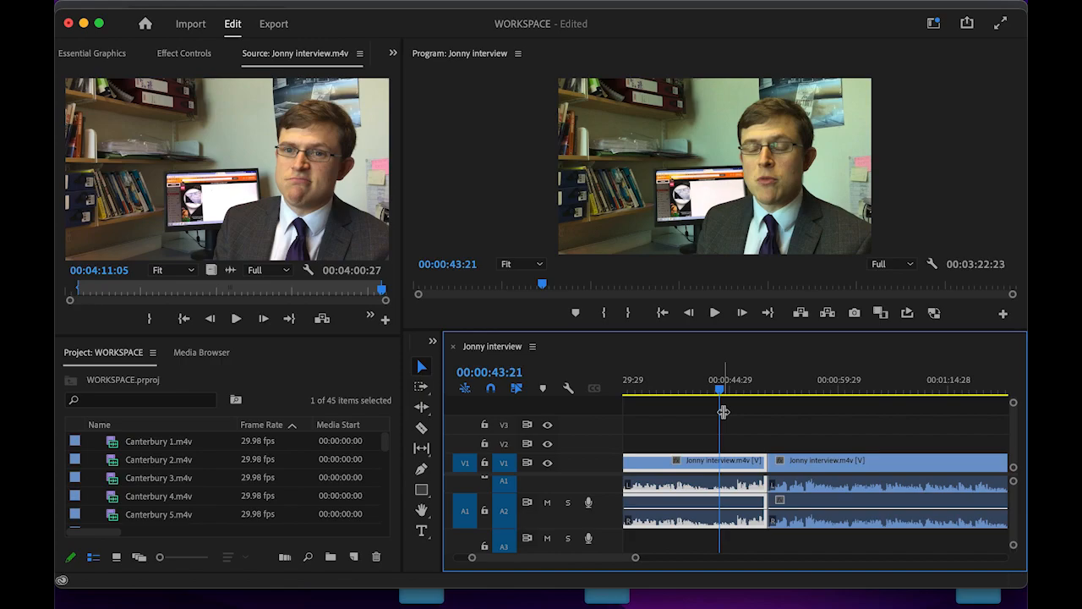
pyautogui.moveTo(720, 391); pyautogui.dragTo(752, 393)
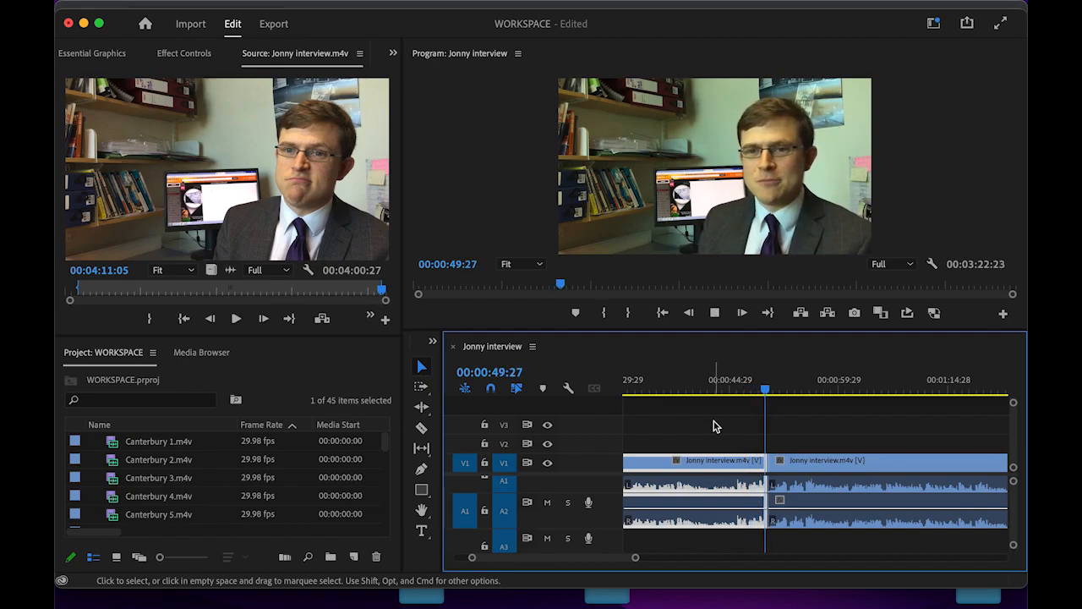
pyautogui.click(755, 390)
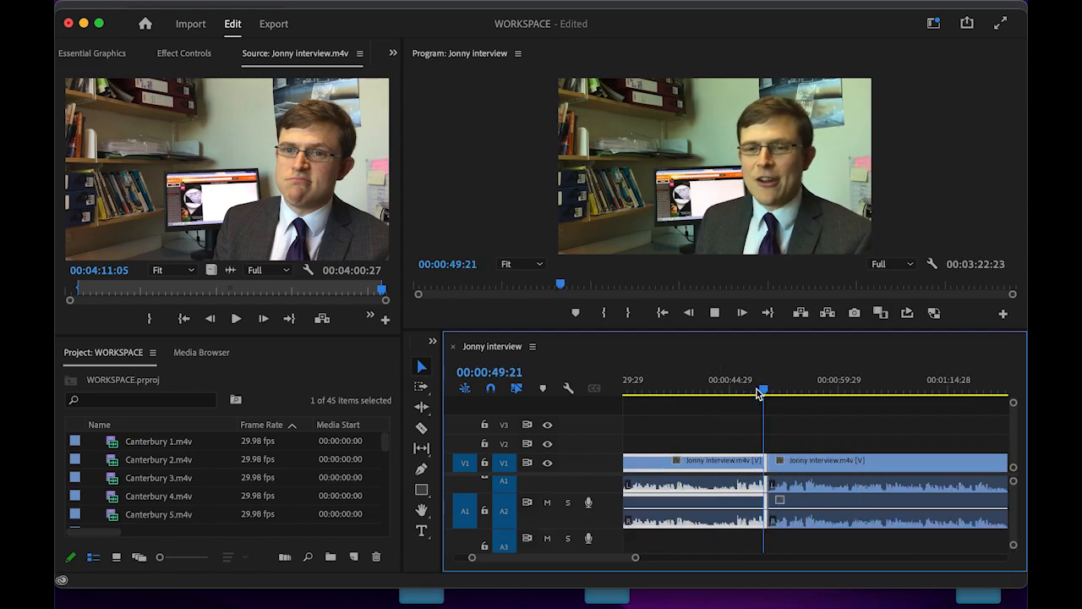
pyautogui.press('space')
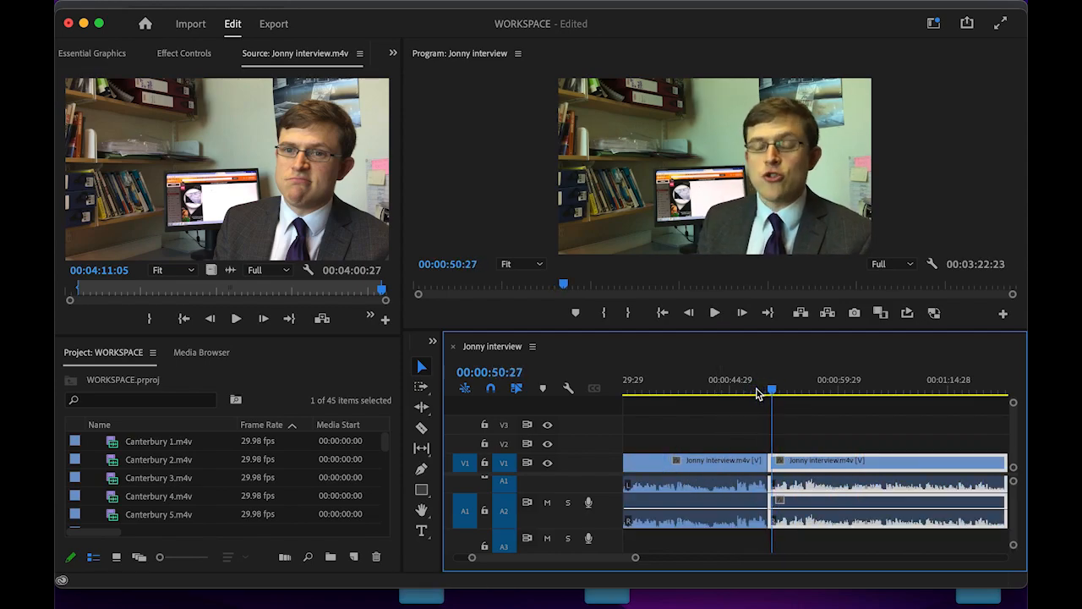
pyautogui.moveTo(773, 392); pyautogui.dragTo(760, 394)
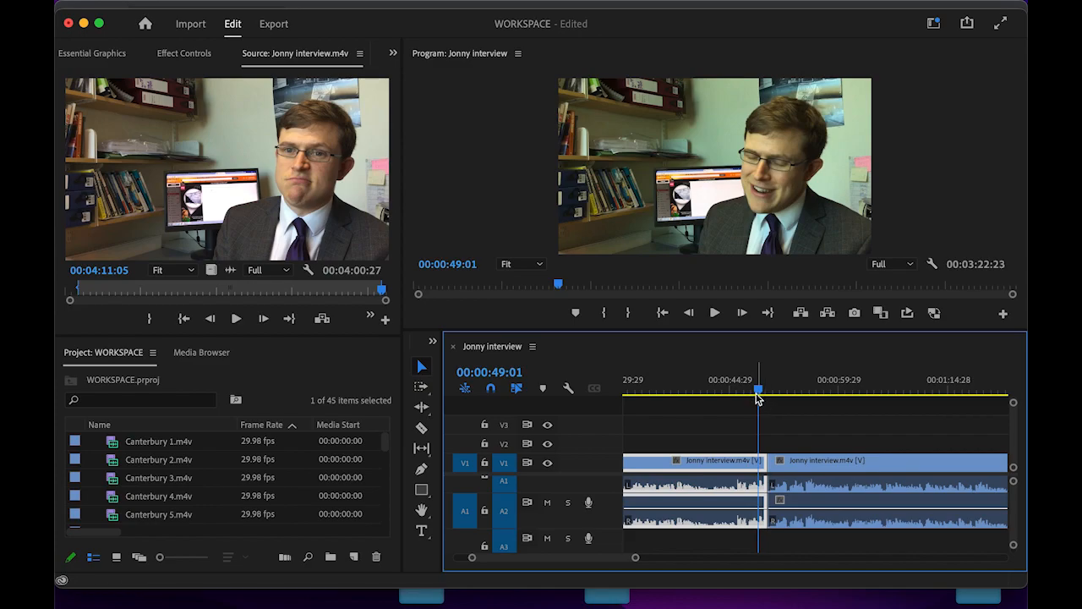
pyautogui.moveTo(756, 393)
pyautogui.mouseDown()
pyautogui.moveTo(740, 394)
pyautogui.moveTo(775, 392)
pyautogui.moveTo(765, 402)
pyautogui.moveTo(735, 394)
pyautogui.mouseUp()
pyautogui.press('space')
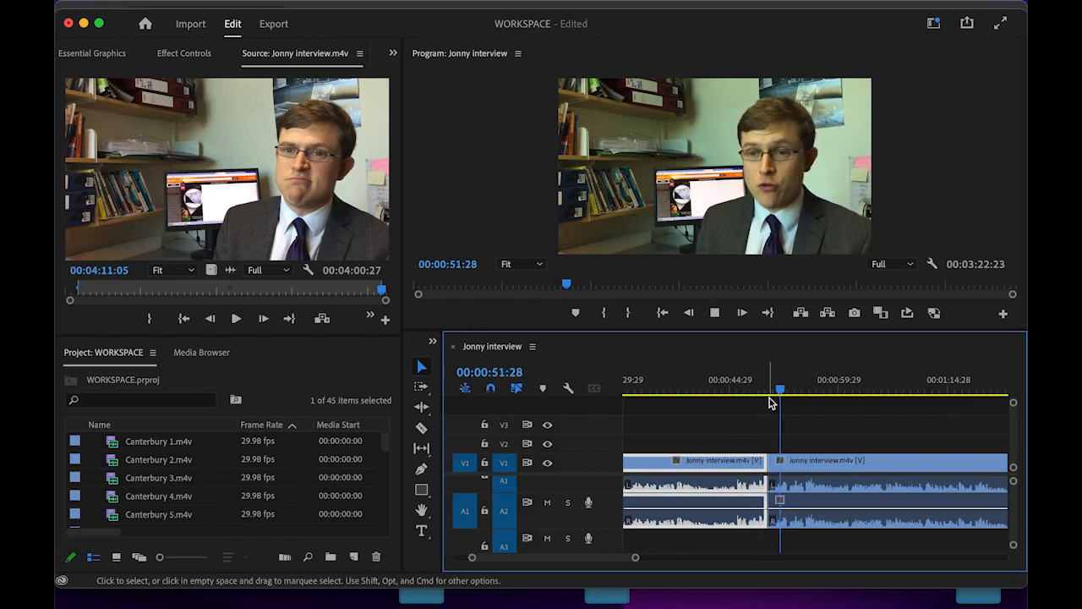
pyautogui.press('space')
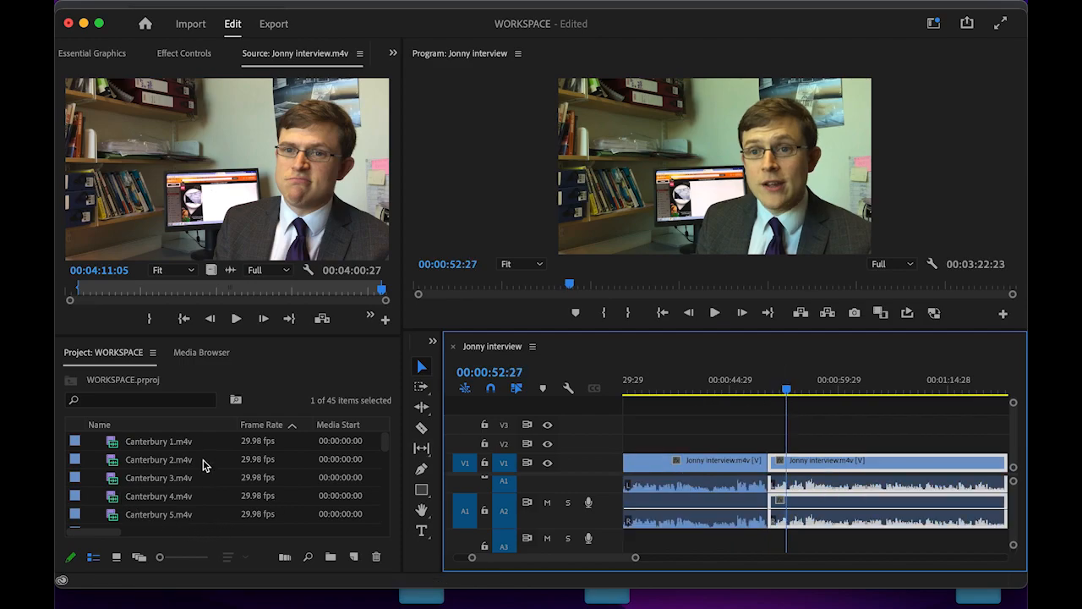
# - Preview the Canterbury 2, 3, 4 and 16 clips, dismissing the Import dialog without importing
pyautogui.click(166, 463)
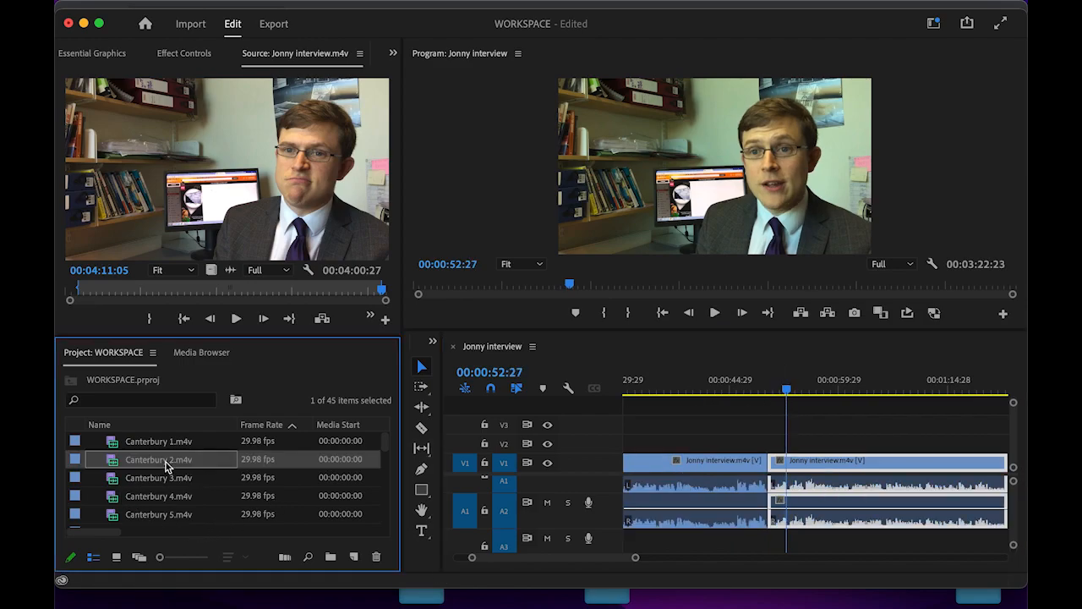
pyautogui.doubleClick(77, 464)
pyautogui.doubleClick(76, 480)
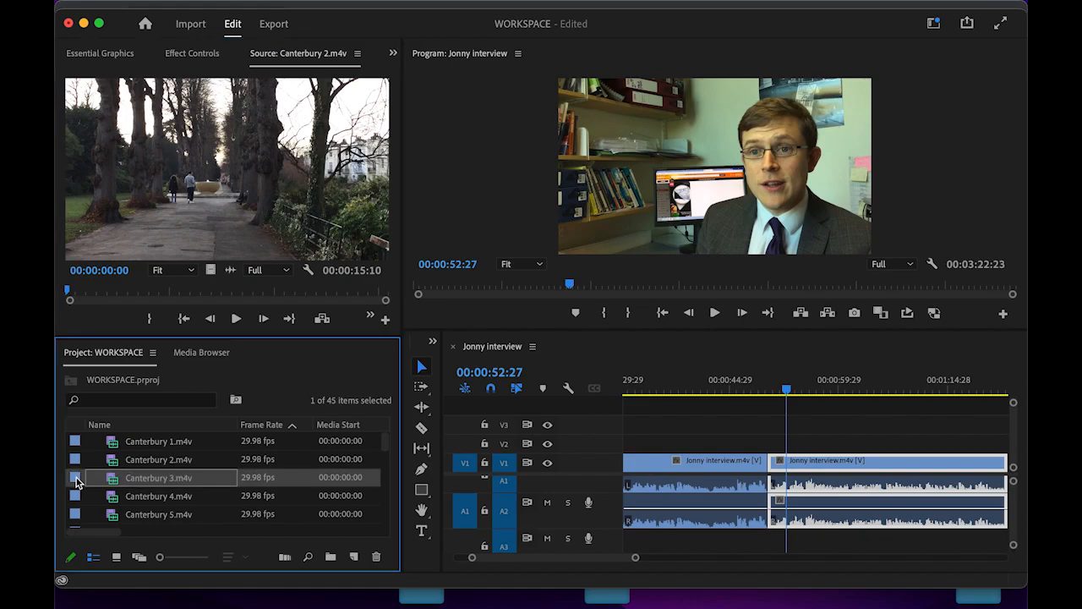
pyautogui.click(76, 498)
pyautogui.doubleClick(76, 498)
pyautogui.scroll(-3, 76, 499)
pyautogui.doubleClick(76, 497)
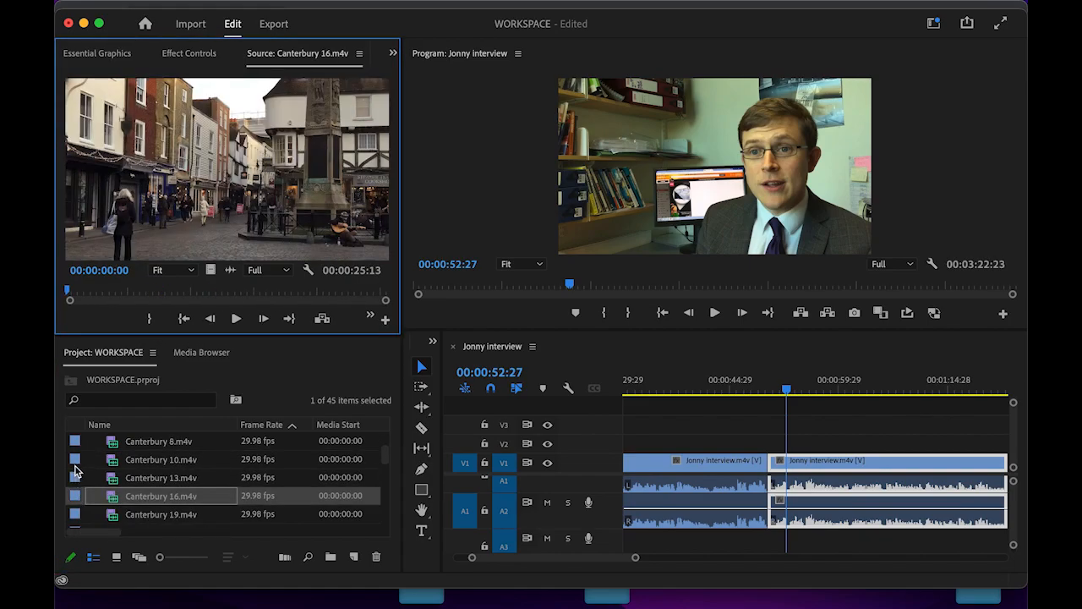
pyautogui.click(75, 470)
pyautogui.press('super+i')
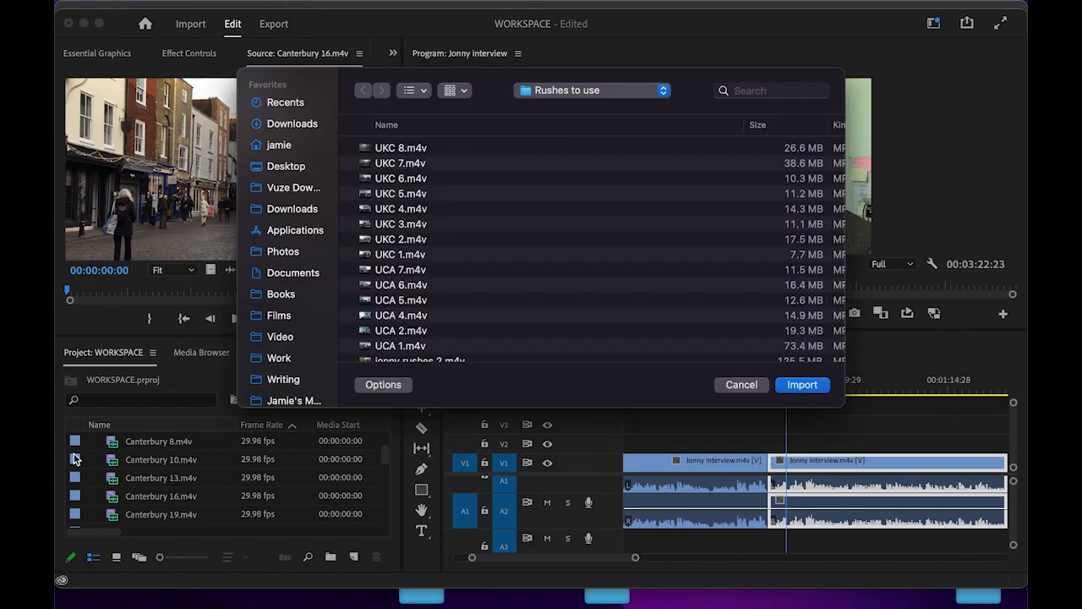
pyautogui.click(755, 387)
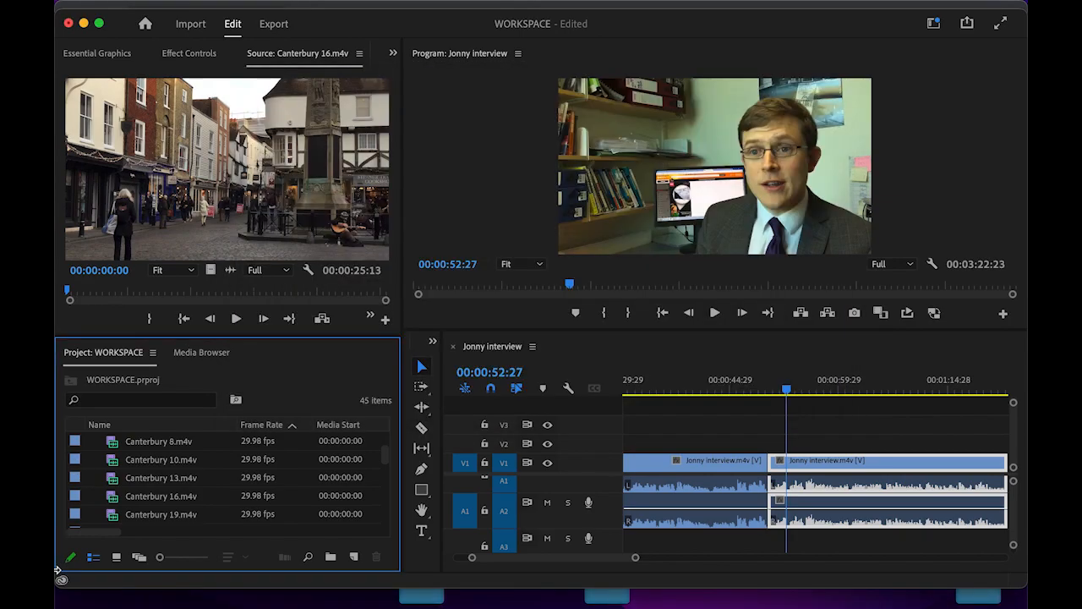
# - Preview Canterbury 13, Jonny close up cutaway and Jonny rushes 1 in the Source monitor
pyautogui.doubleClick(76, 478)
pyautogui.scroll(-3, 76, 479)
pyautogui.scroll(-1, 76, 481)
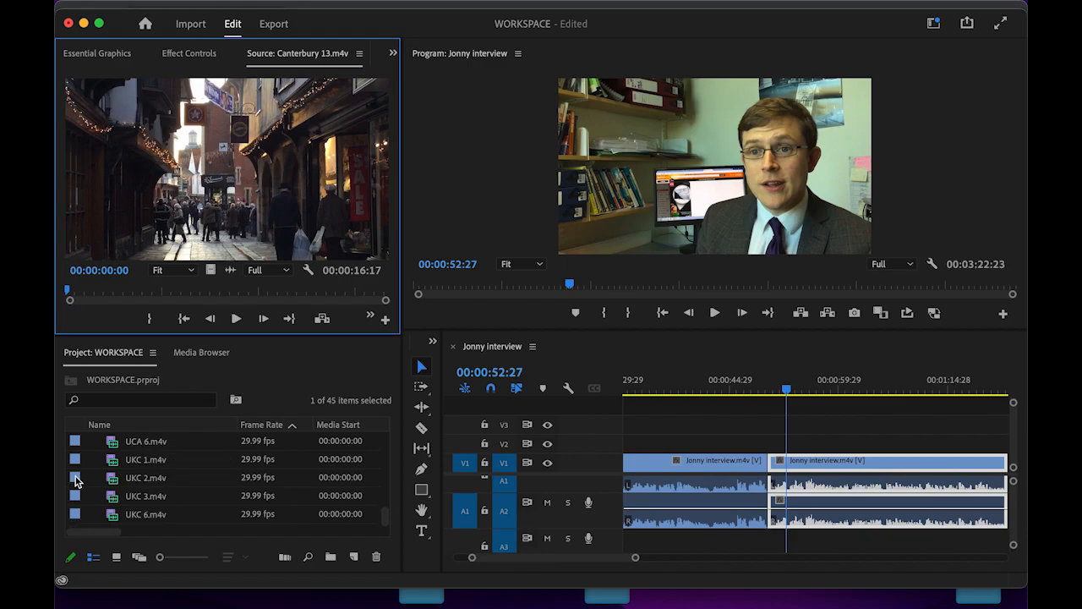
pyautogui.scroll(2, 76, 480)
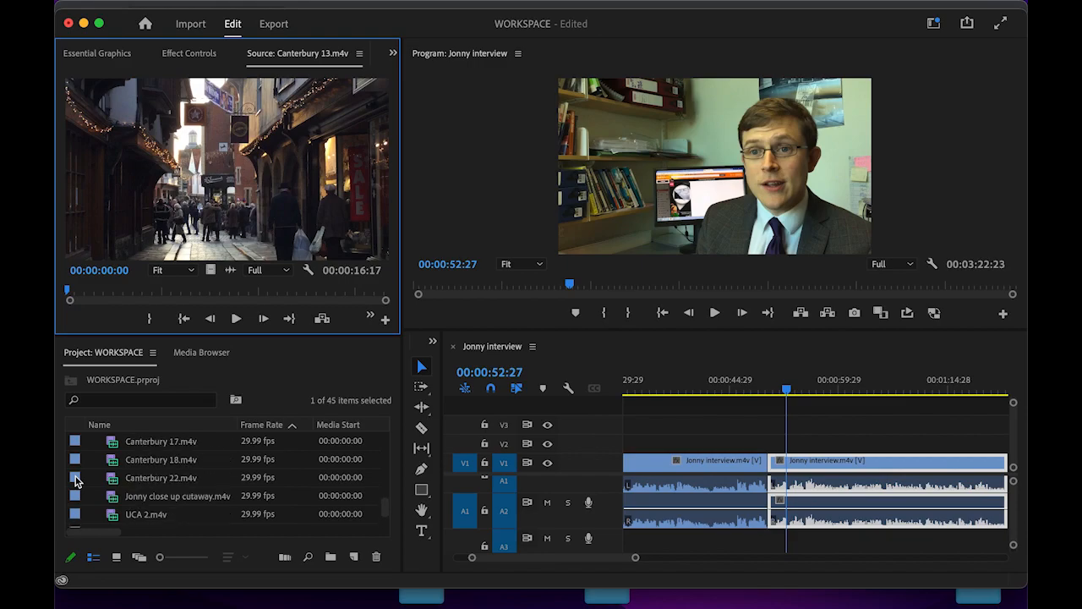
pyautogui.doubleClick(74, 499)
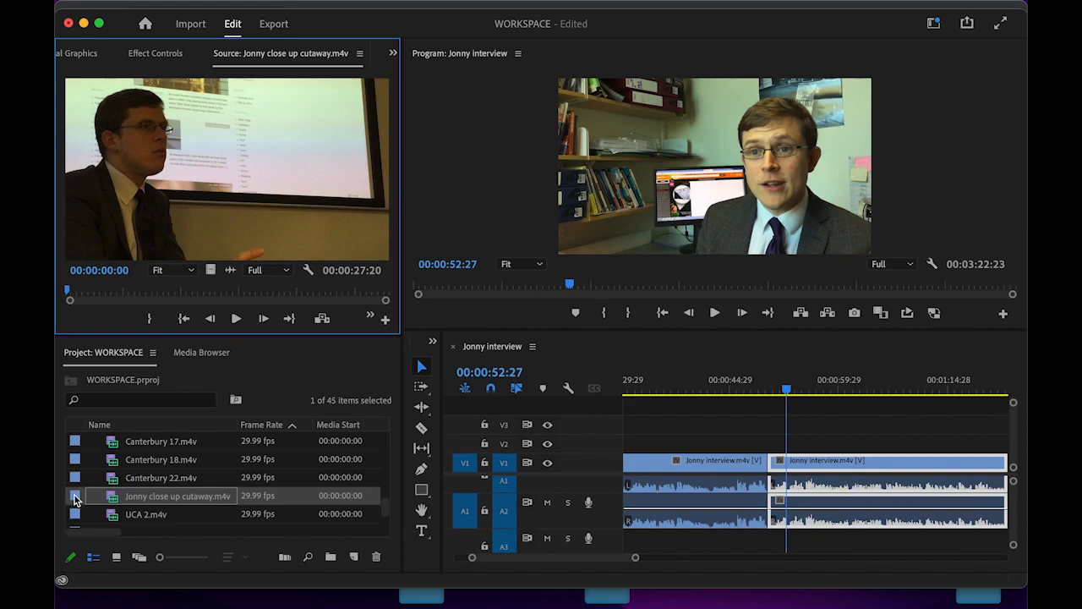
pyautogui.moveTo(69, 295)
pyautogui.mouseDown()
pyautogui.moveTo(271, 300)
pyautogui.moveTo(57, 295)
pyautogui.mouseUp()
pyautogui.scroll(10, 206, 476)
pyautogui.hscroll(3, 206, 476)
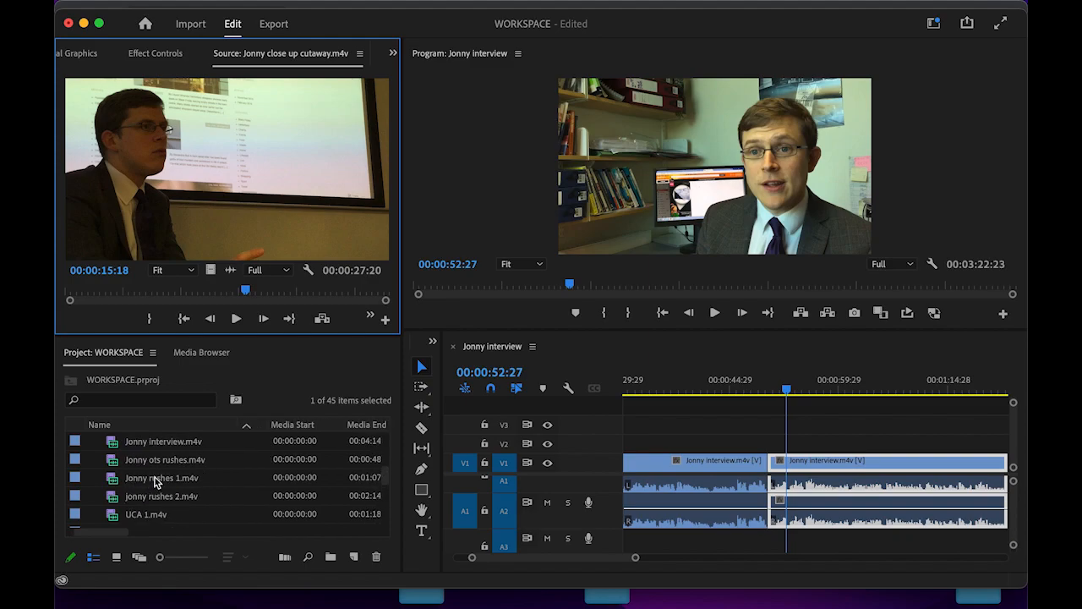
pyautogui.doubleClick(155, 479)
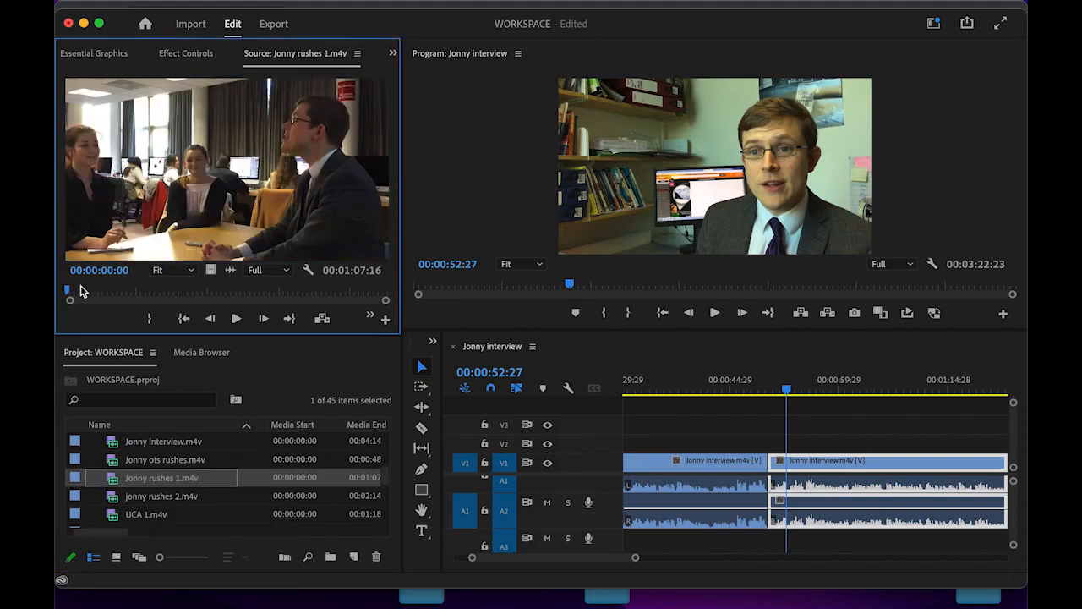
pyautogui.moveTo(70, 293)
pyautogui.mouseDown()
pyautogui.moveTo(127, 293)
pyautogui.moveTo(91, 293)
pyautogui.mouseUp()
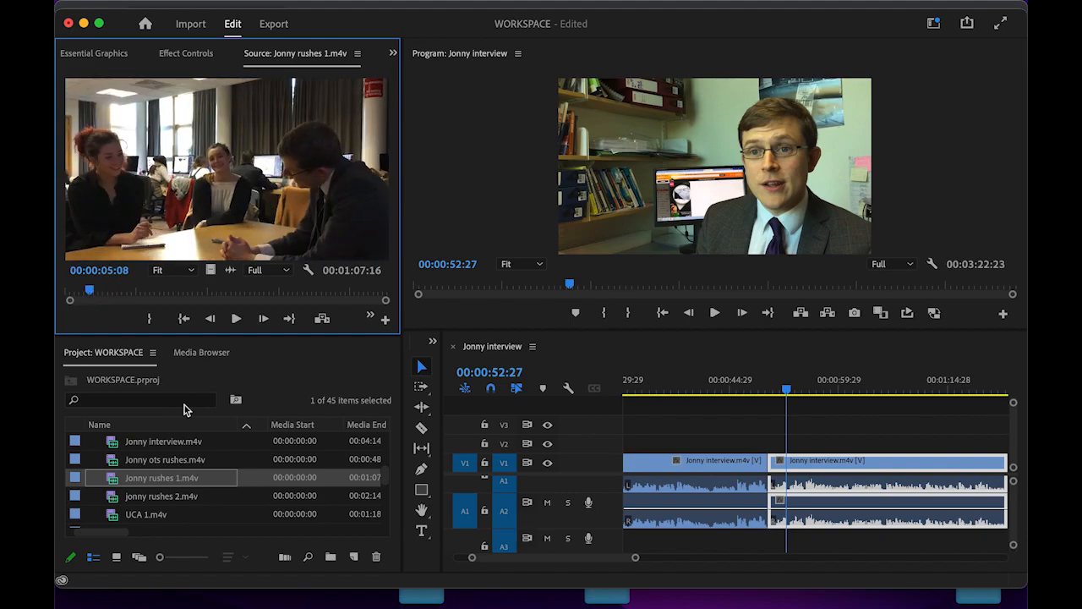
# - Load Jonny ots rushes.m4v in the Source monitor and play and skim it to about 00:00:20:05
pyautogui.doubleClick(145, 461)
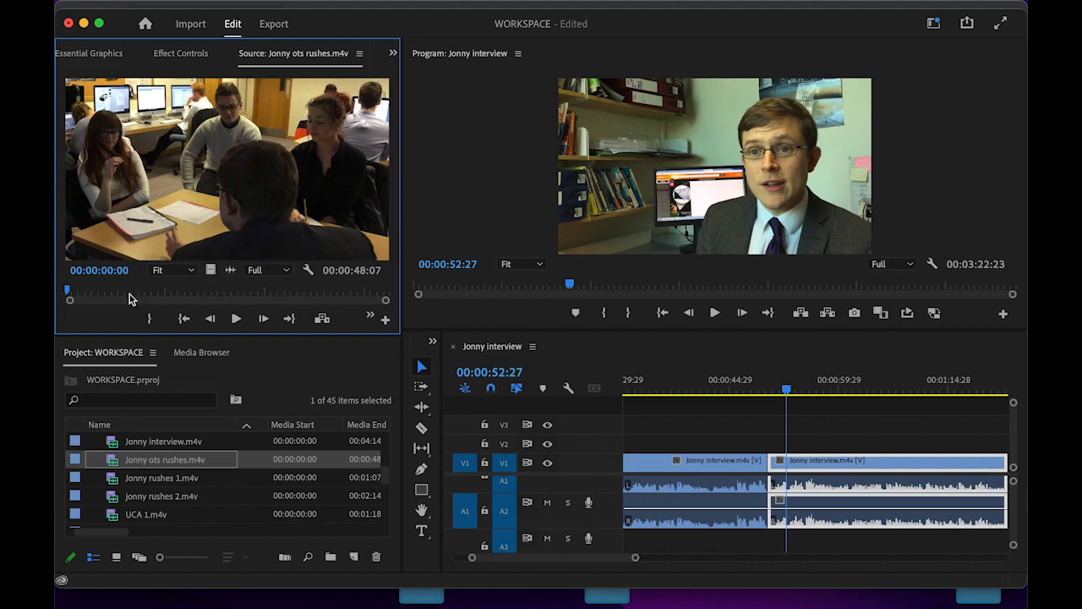
pyautogui.moveTo(71, 303); pyautogui.dragTo(116, 304)
pyautogui.scroll(3, 144, 473)
pyautogui.scroll(-2, 143, 475)
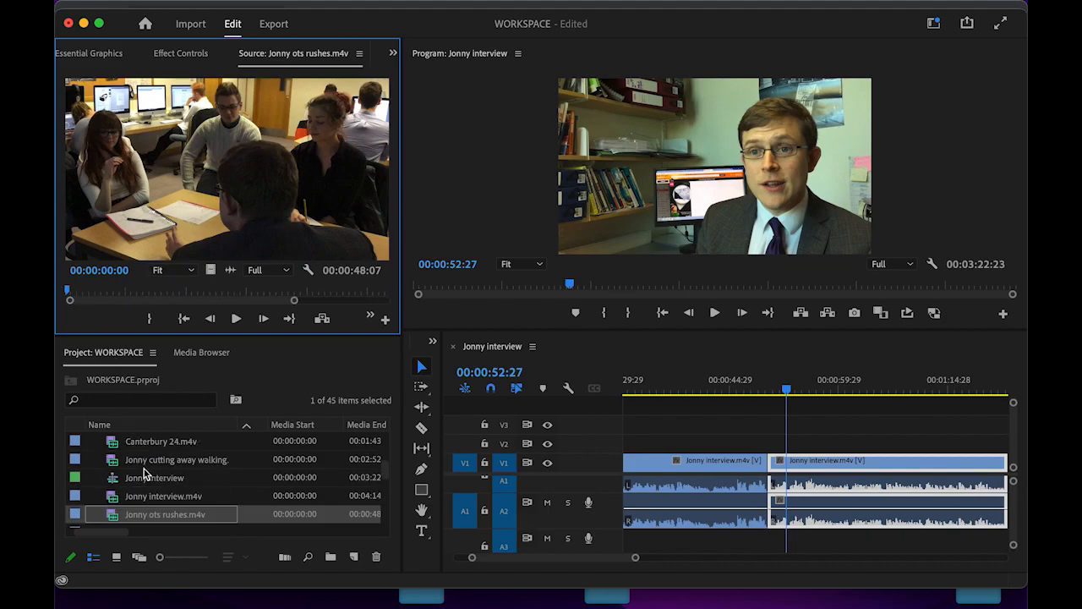
pyautogui.scroll(-3, 160, 495)
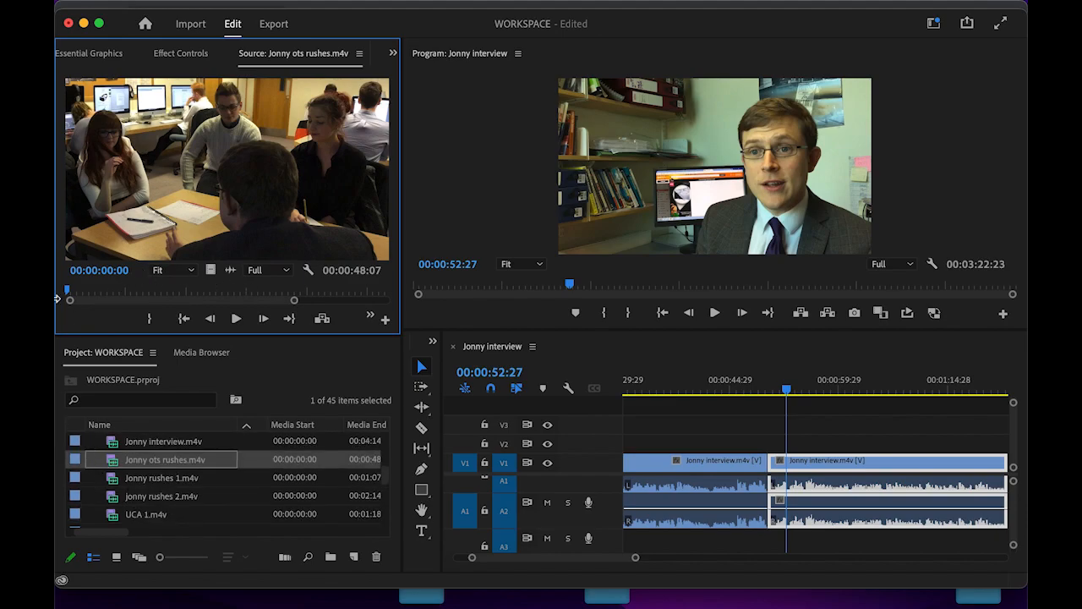
pyautogui.click(238, 318)
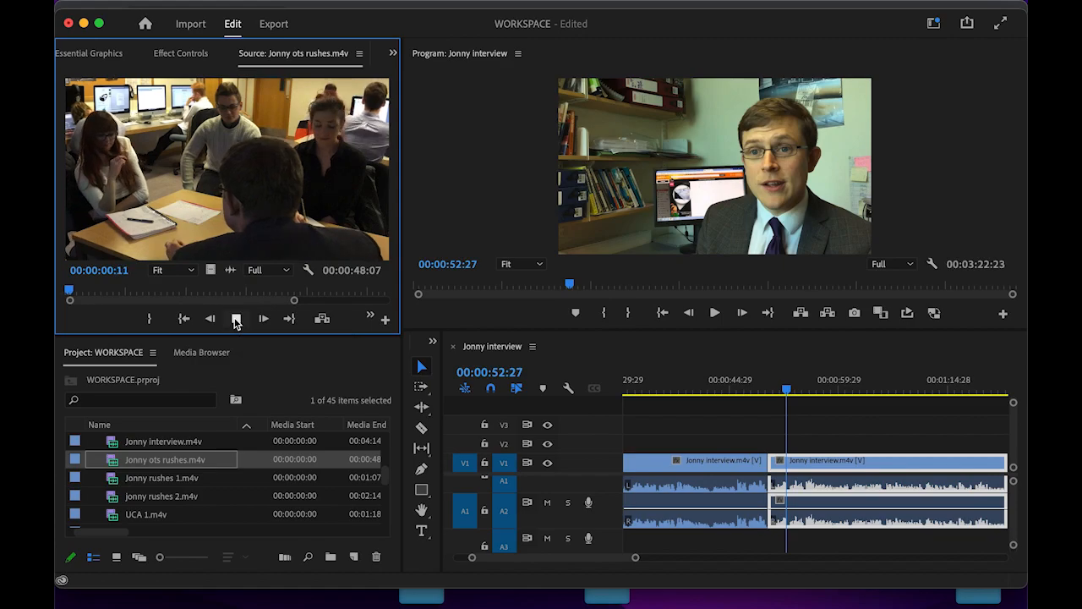
pyautogui.moveTo(93, 291); pyautogui.dragTo(310, 292)
# - Mark about four seconds of Jonny ots rushes from 00:00:20:05 and place it on V2
pyautogui.press('i')
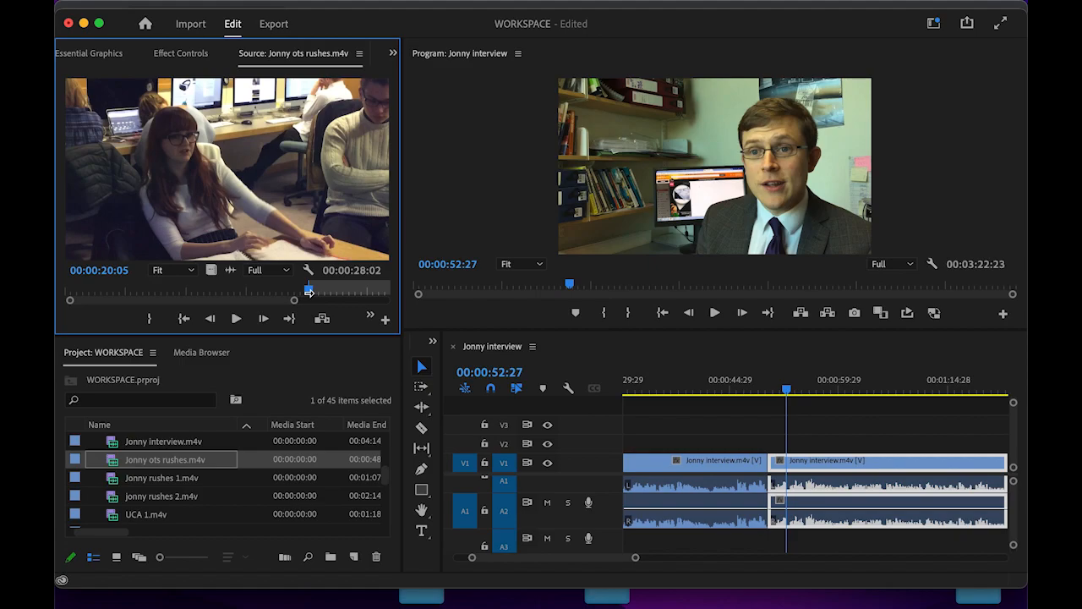
pyautogui.moveTo(308, 294); pyautogui.dragTo(362, 296)
pyautogui.press('o')
pyautogui.moveTo(210, 162); pyautogui.dragTo(727, 441)
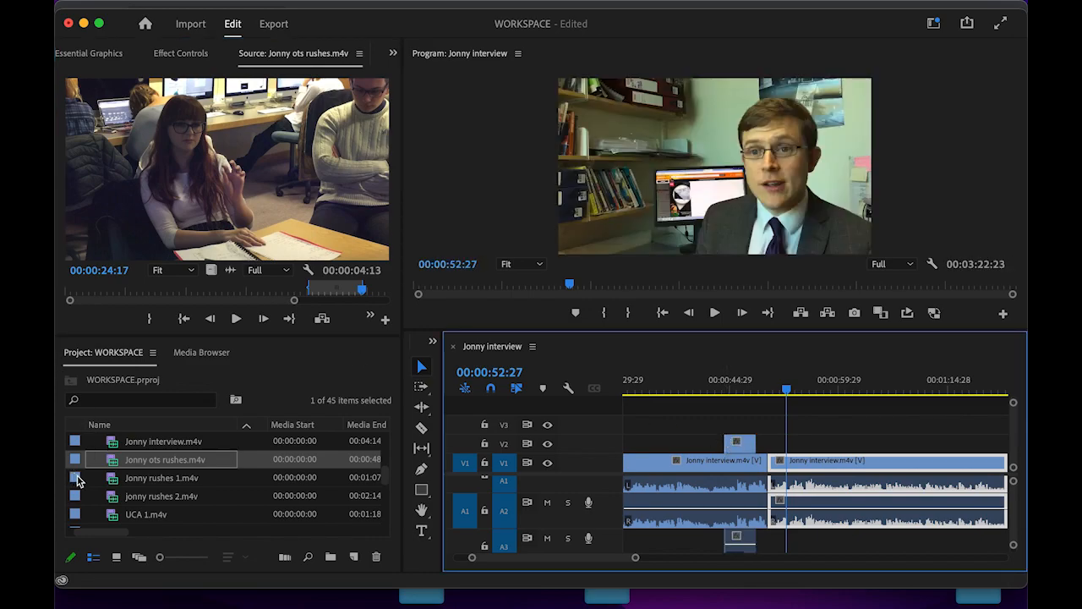
# - Mark Jonny rushes 1 from 00:00:04:00 to 00:00:07:20 and place it on V2 after the first cutaway
pyautogui.doubleClick(77, 478)
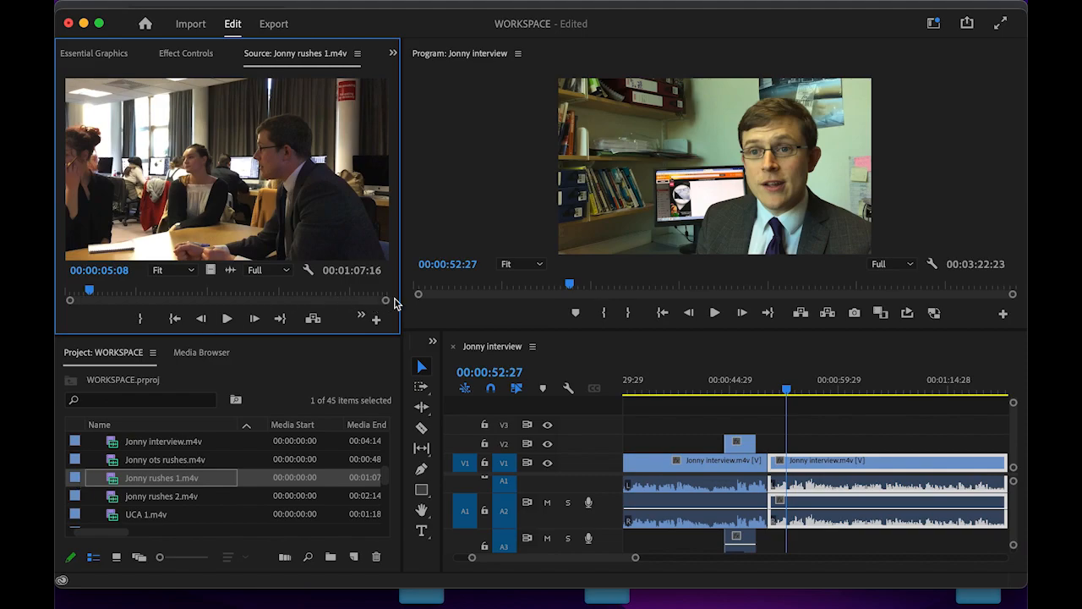
pyautogui.moveTo(88, 294)
pyautogui.mouseDown()
pyautogui.moveTo(68, 294)
pyautogui.moveTo(104, 293)
pyautogui.mouseUp()
pyautogui.press('i')
pyautogui.press('o')
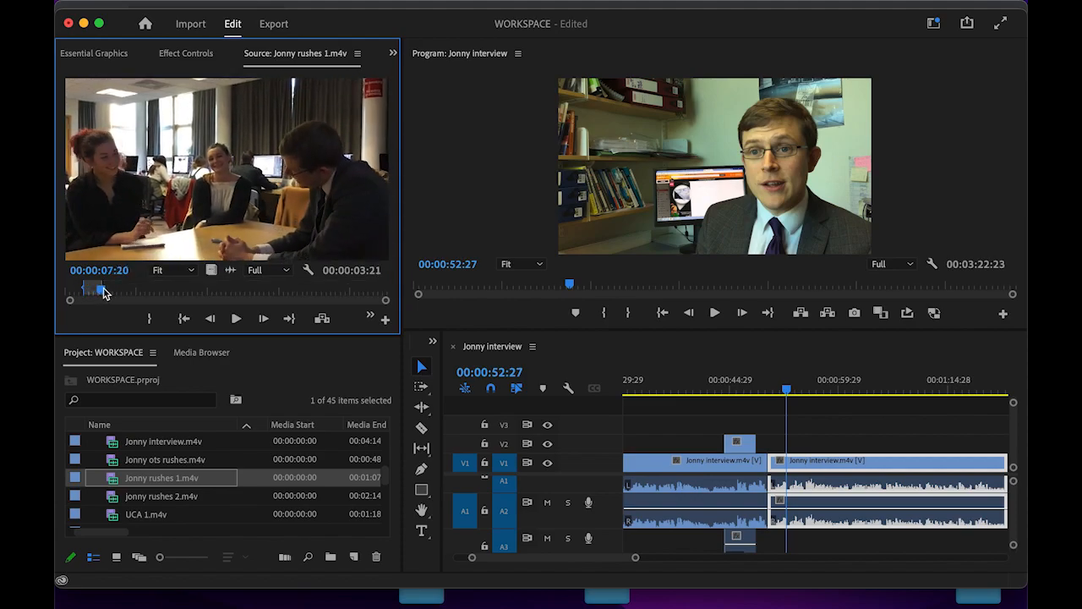
pyautogui.moveTo(151, 117); pyautogui.dragTo(765, 450)
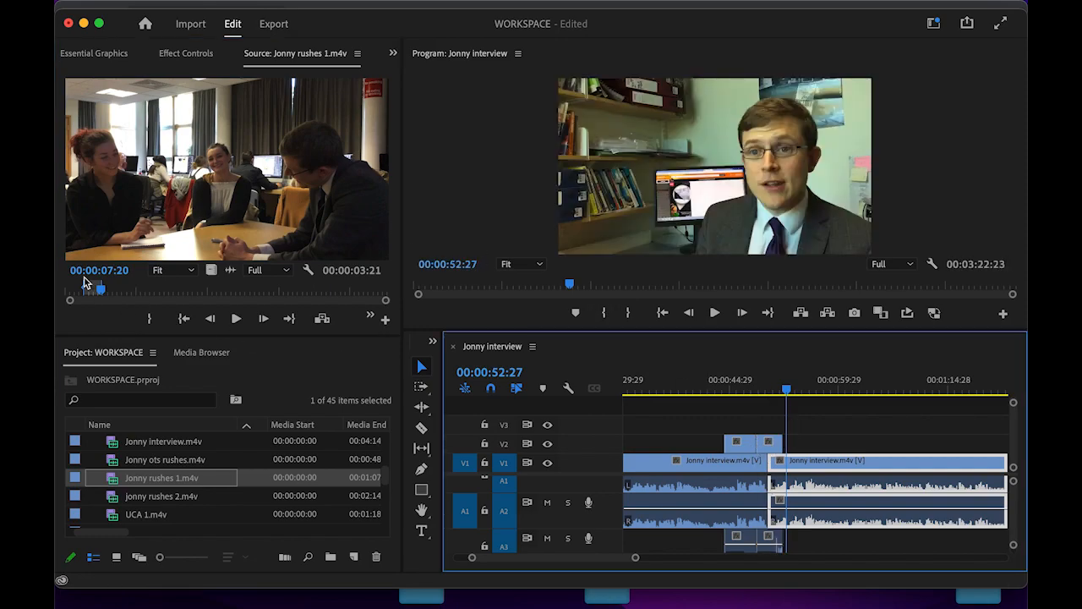
# - Preview jonny rushes 2, then place Jonny ots rushes from its start to 00:00:04:25 on V2
pyautogui.doubleClick(75, 500)
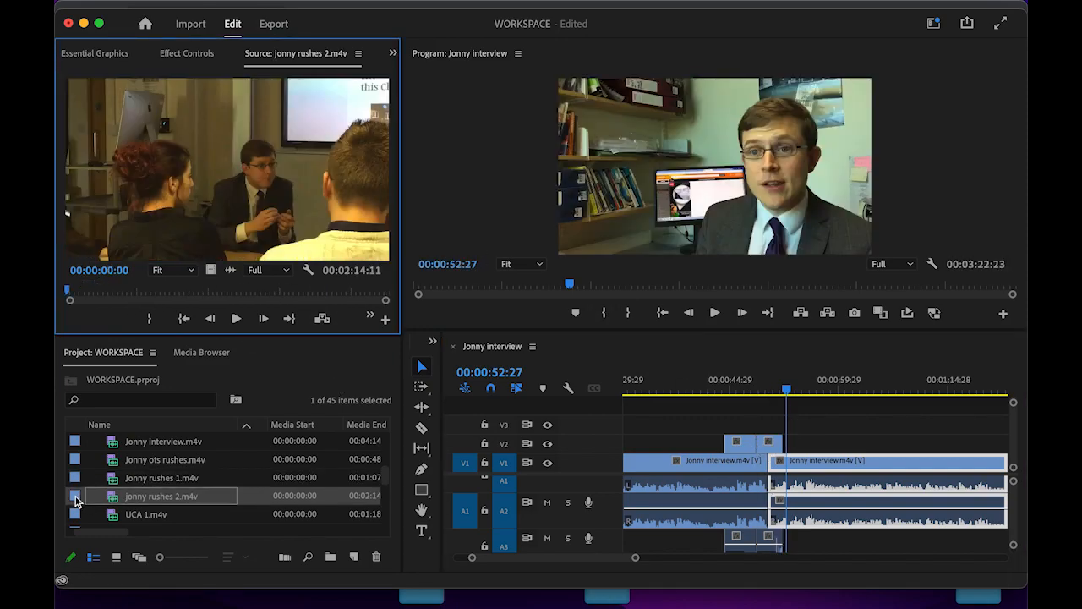
pyautogui.moveTo(69, 294)
pyautogui.mouseDown()
pyautogui.moveTo(331, 294)
pyautogui.moveTo(57, 280)
pyautogui.mouseUp()
pyautogui.doubleClick(75, 460)
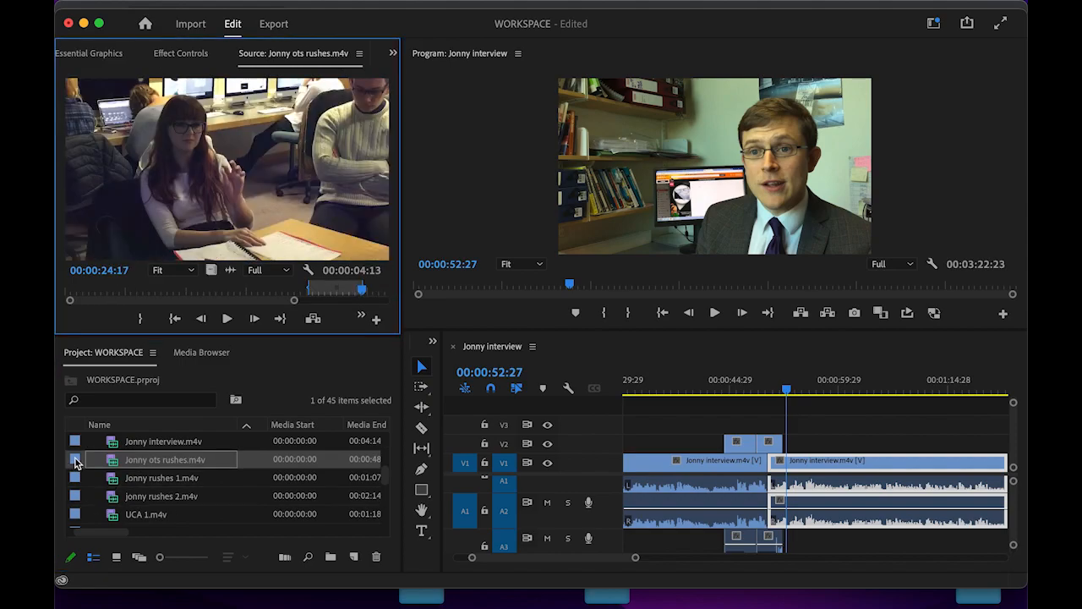
pyautogui.moveTo(369, 292); pyautogui.dragTo(61, 291)
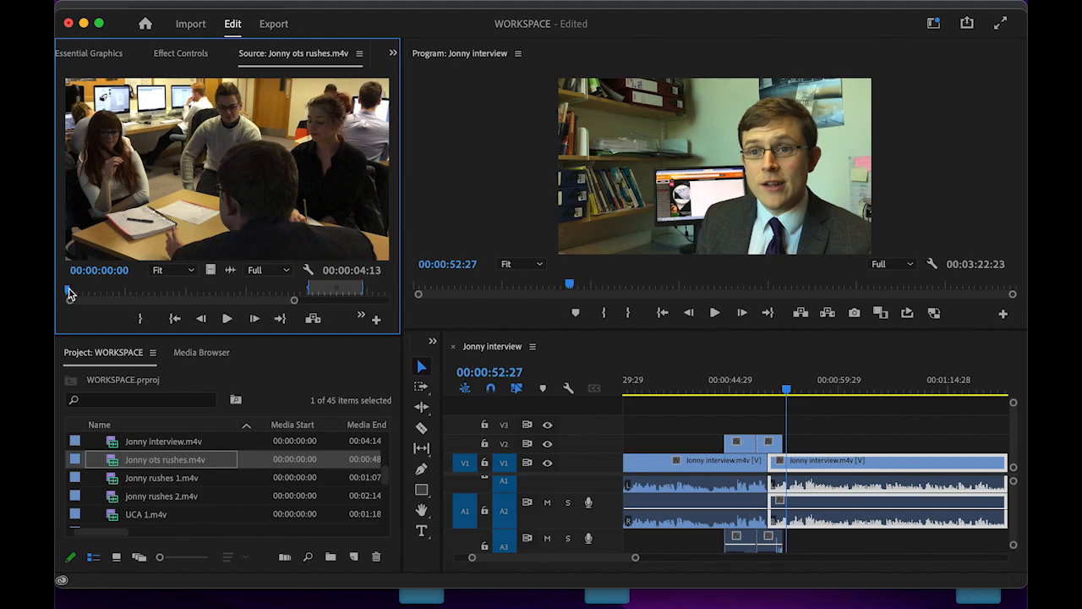
pyautogui.press('i')
pyautogui.moveTo(70, 293); pyautogui.dragTo(127, 292)
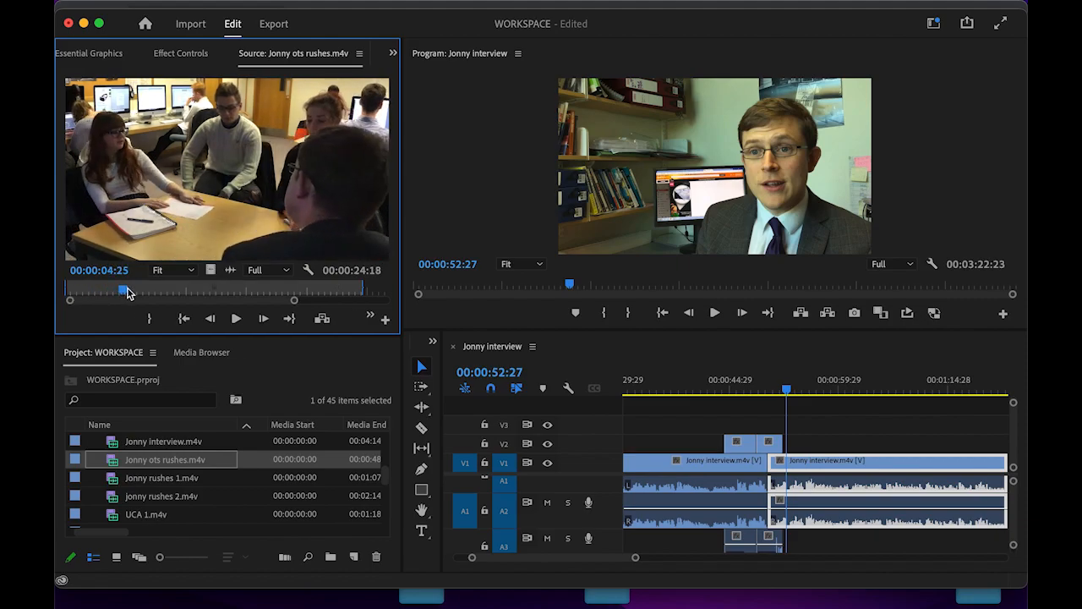
pyautogui.press('o')
pyautogui.moveTo(117, 194); pyautogui.dragTo(801, 441)
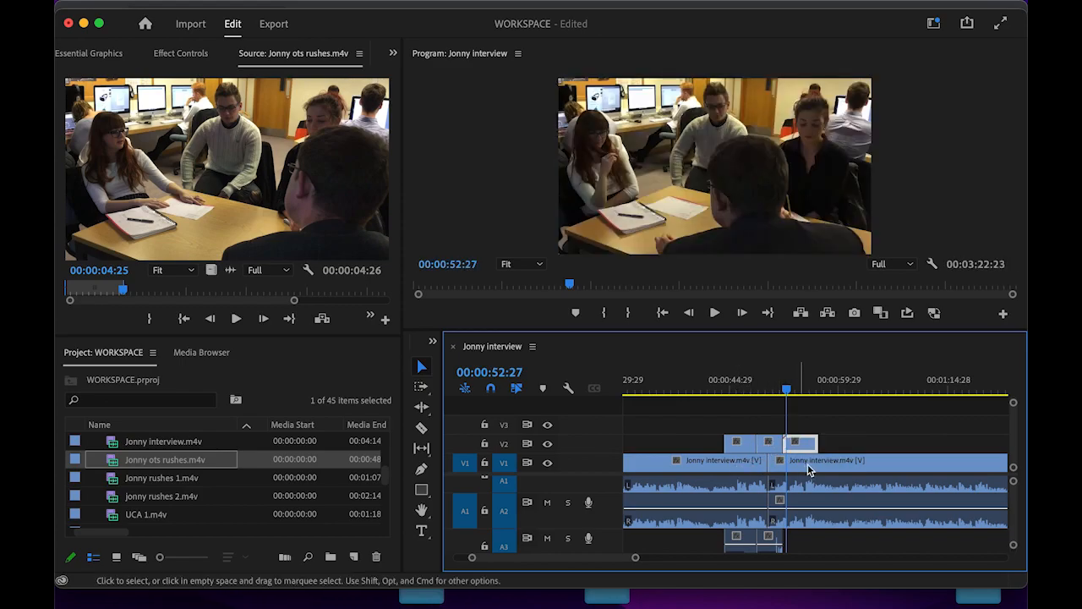
# - Lower the first two cutaways' audio, the first to -25.4 dB, and return the playhead before them
pyautogui.scroll(-4, 831, 489)
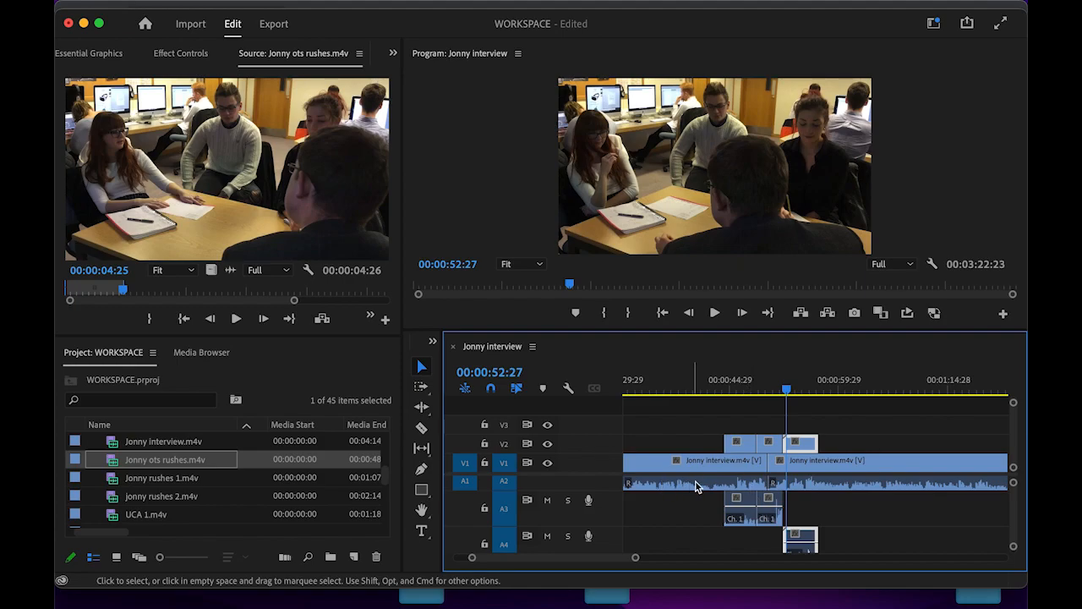
pyautogui.click(747, 510)
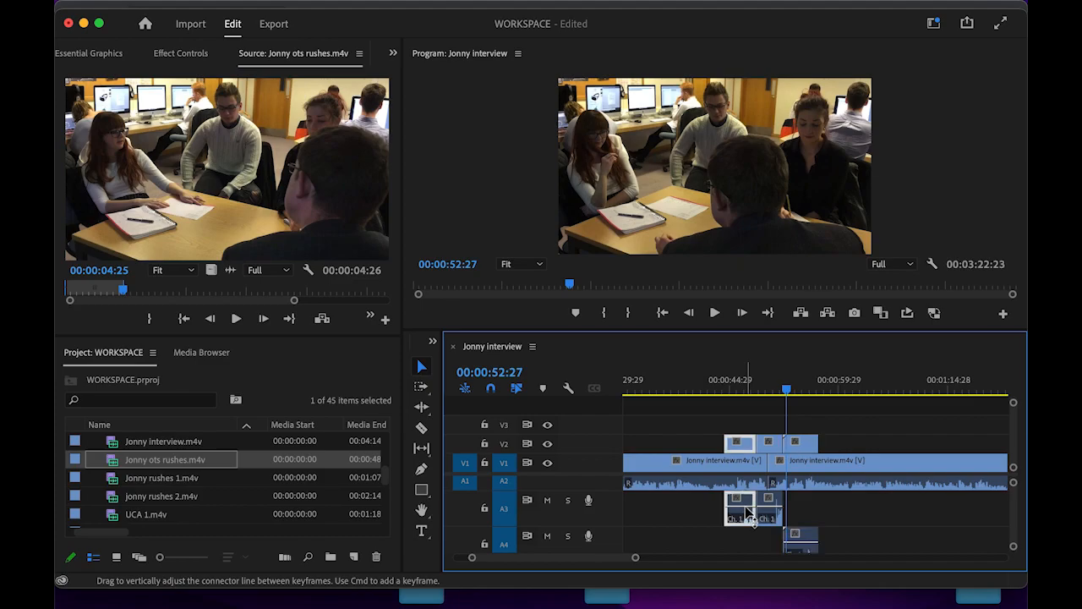
pyautogui.moveTo(747, 510); pyautogui.dragTo(746, 516)
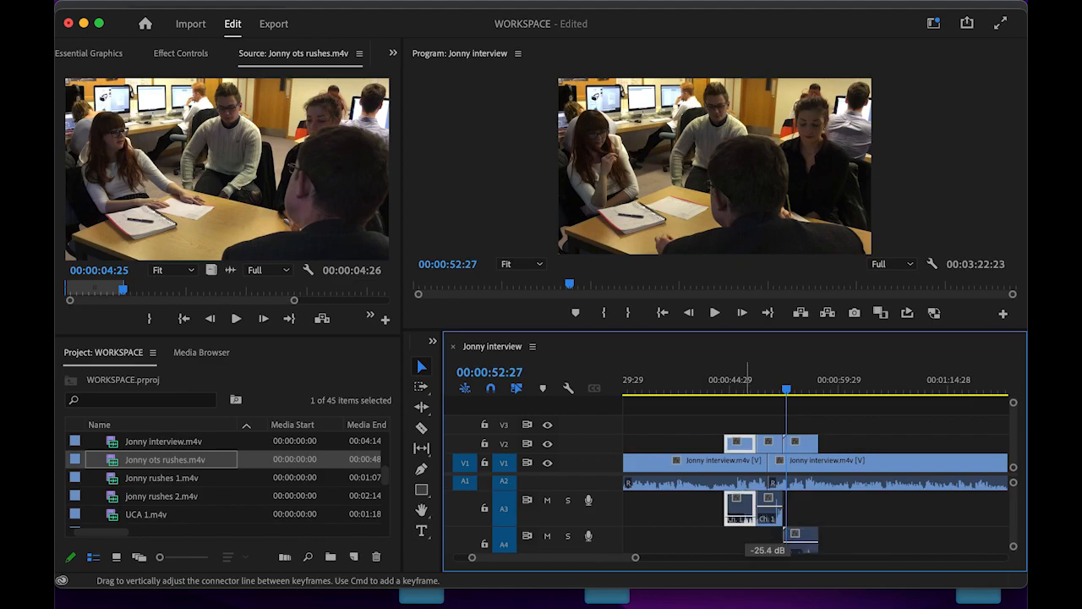
pyautogui.click(774, 510)
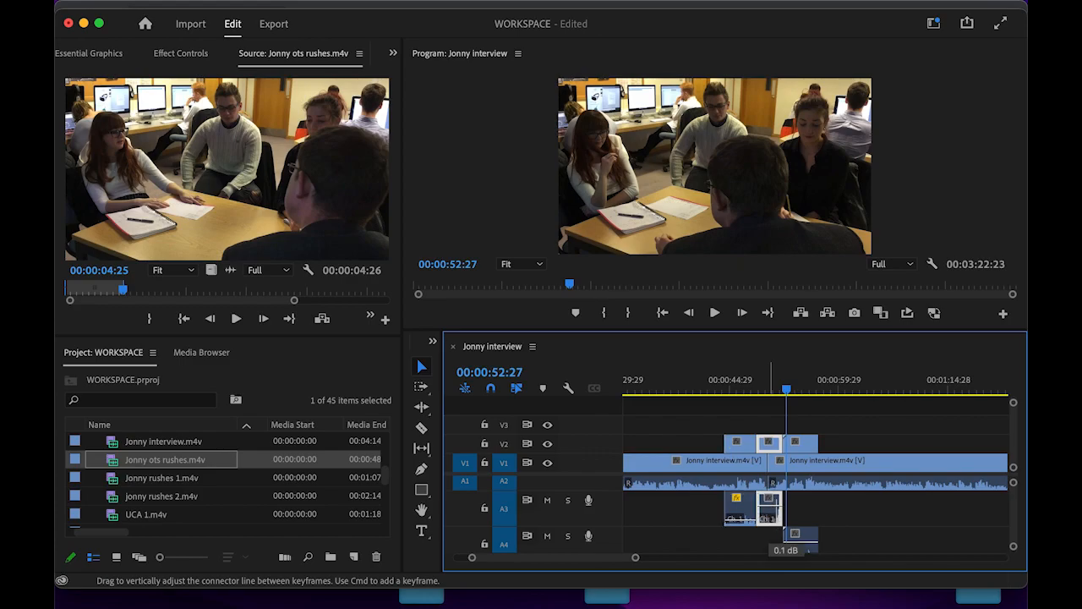
pyautogui.moveTo(772, 541); pyautogui.dragTo(804, 570)
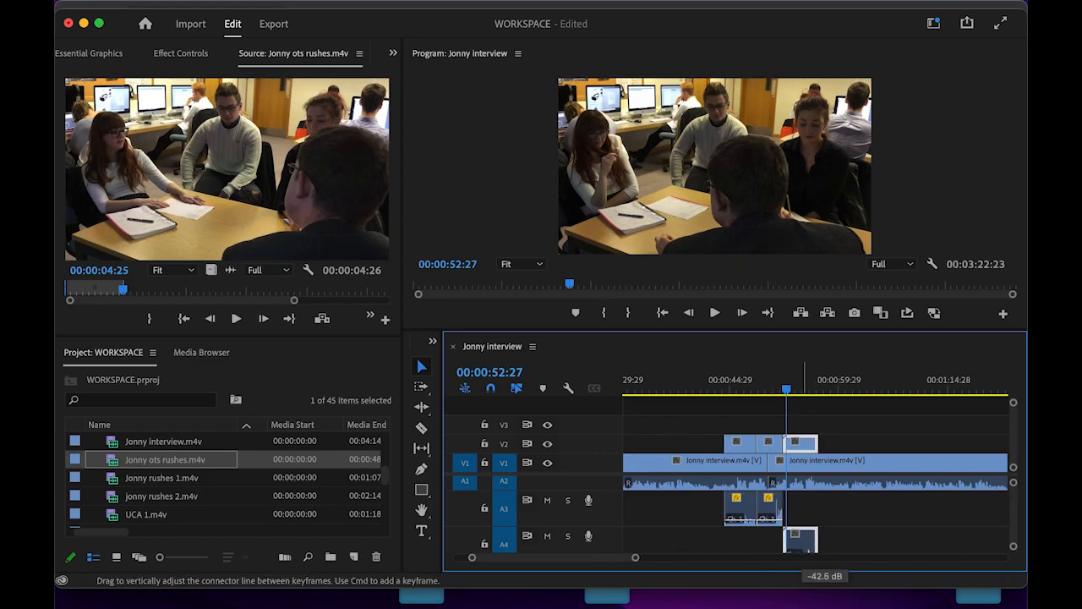
pyautogui.moveTo(788, 392); pyautogui.dragTo(713, 402)
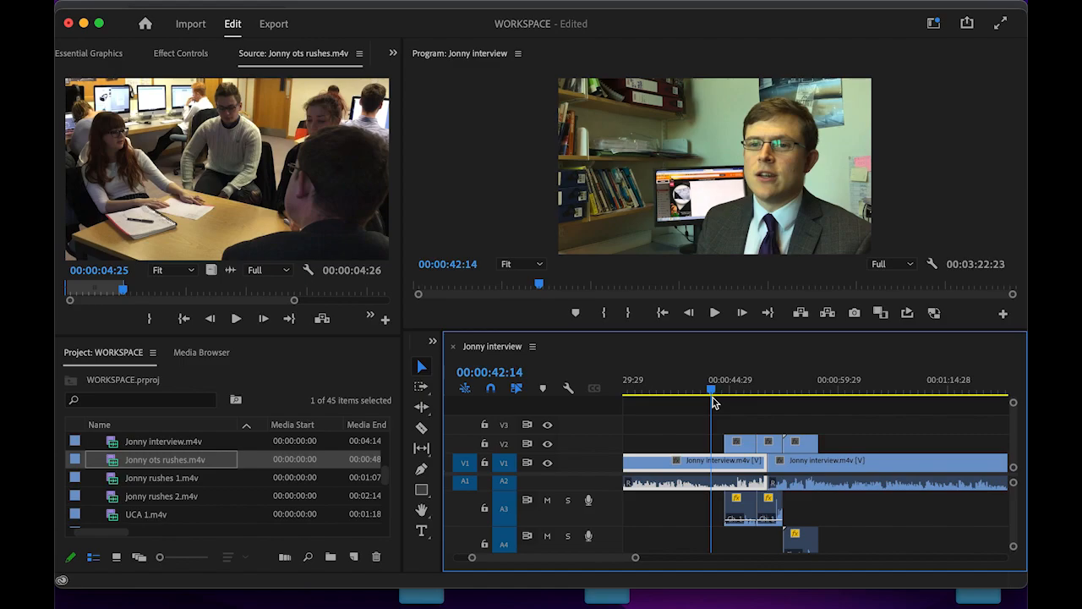
# - Play the sequence from before the first cutaway through the V2 cutaways to review them
pyautogui.press('space')
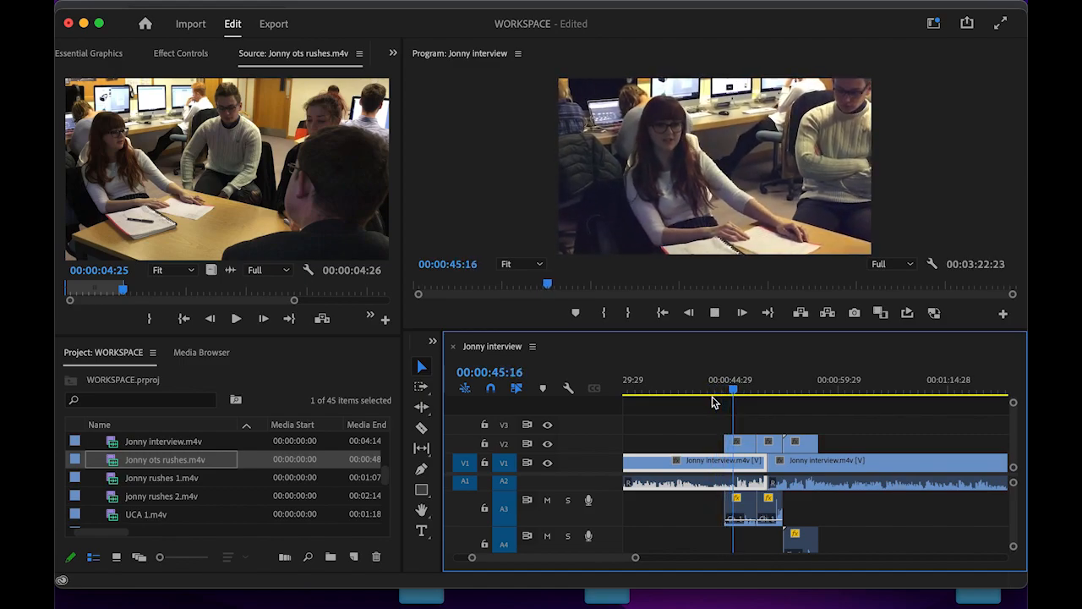
pyautogui.moveTo(741, 402); pyautogui.dragTo(717, 394)
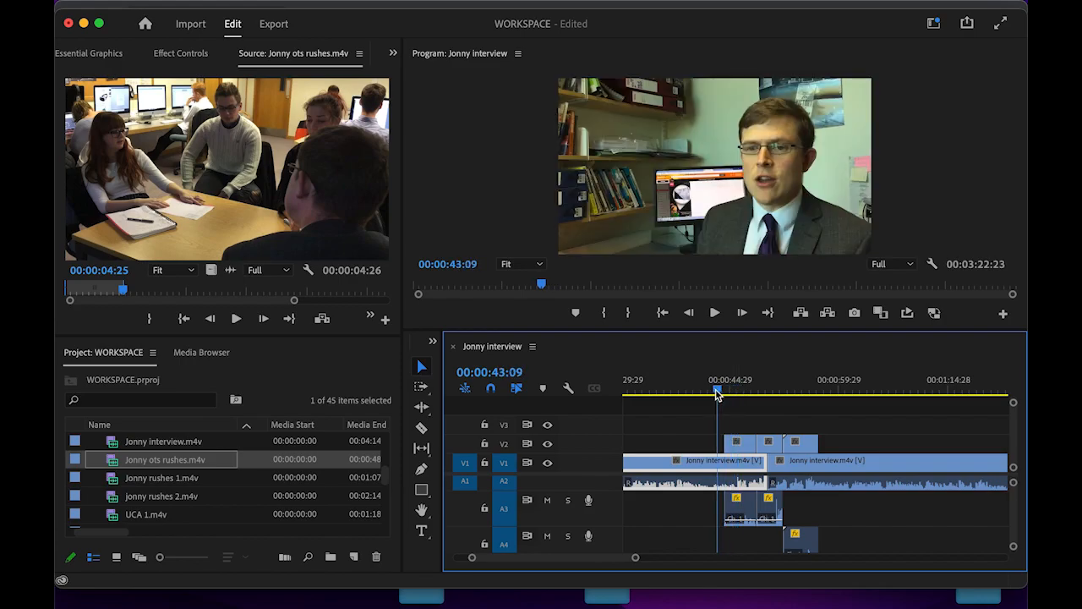
pyautogui.press('space')
pyautogui.press('XF86AudioRaiseVolume')
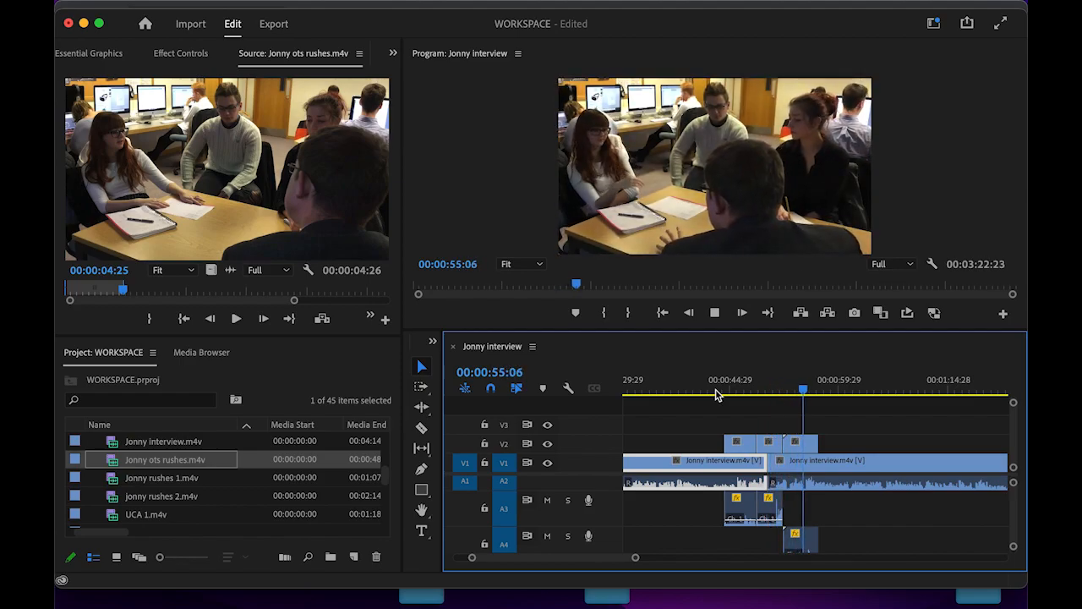
pyautogui.press('space')
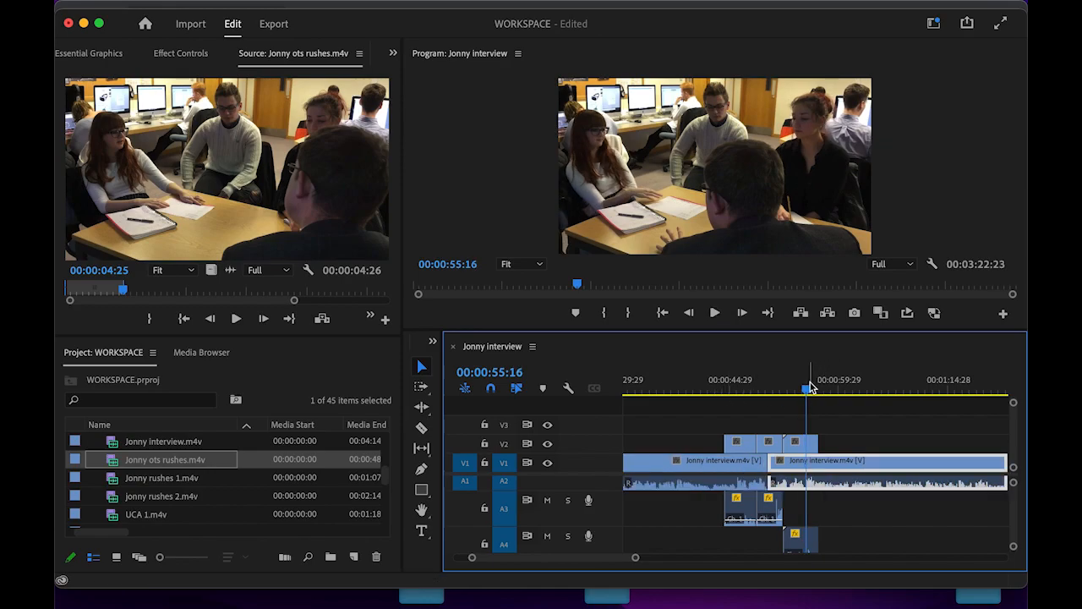
# - Trim the first cutaway to start at about 45:15 and play the trimmed cut back
pyautogui.moveTo(808, 393); pyautogui.dragTo(733, 396)
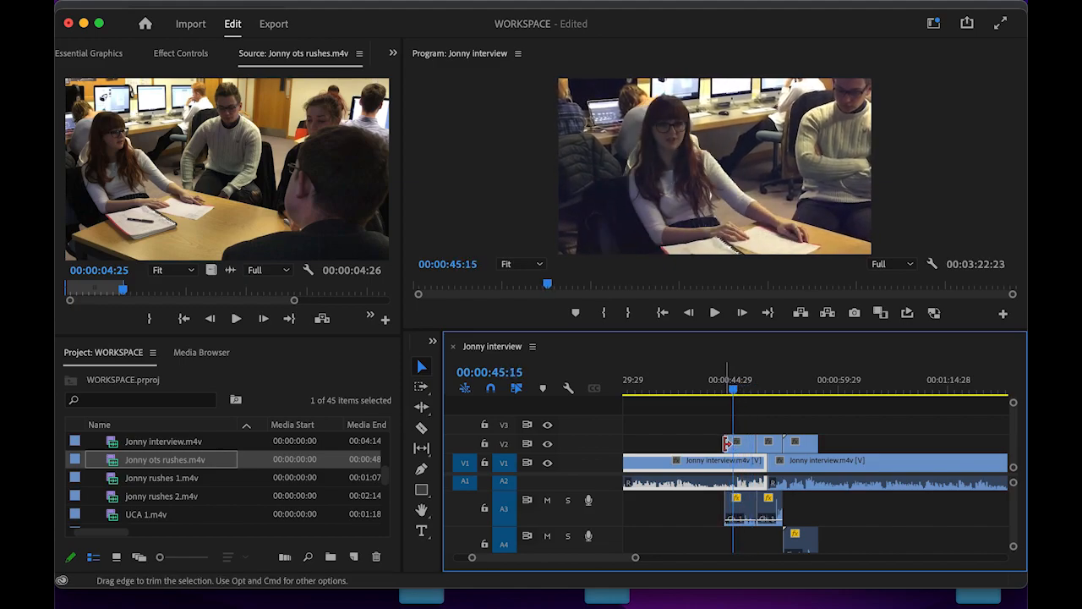
pyautogui.moveTo(729, 443); pyautogui.dragTo(734, 442)
pyautogui.moveTo(733, 392); pyautogui.dragTo(730, 392)
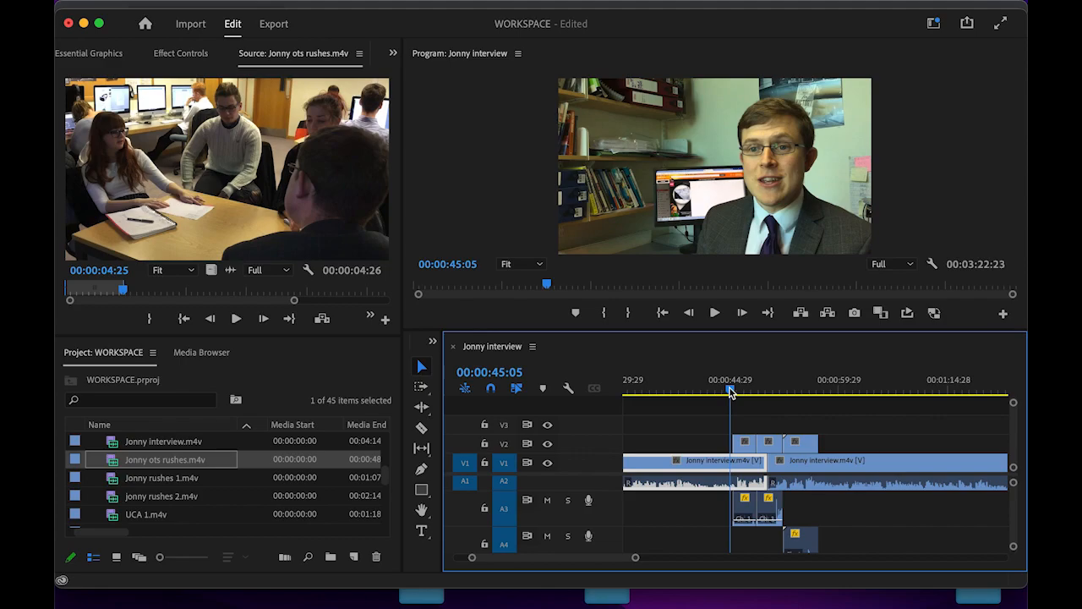
pyautogui.press('space')
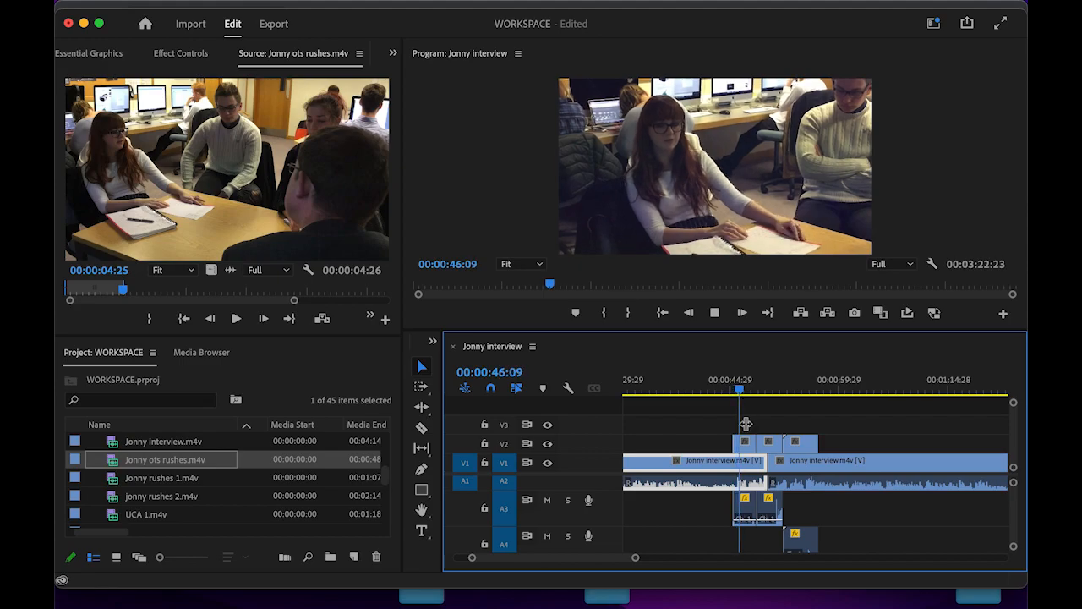
pyautogui.press('space')
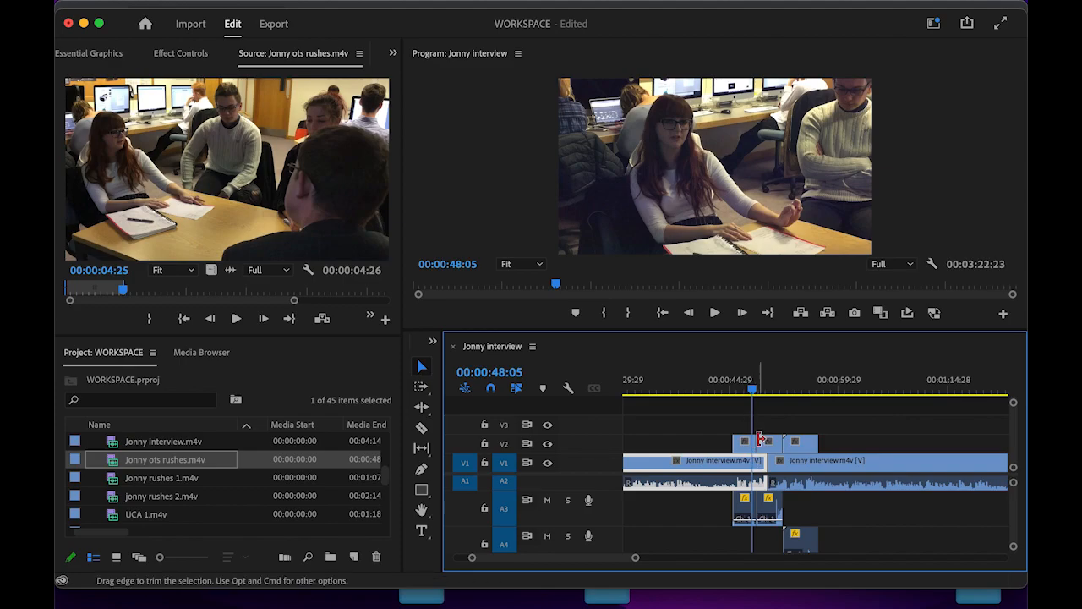
# - Tighten the V2 cut near 00:00:48, trimming the ots cutaway's end and Jonny rushes 1's start frame
pyautogui.moveTo(749, 441); pyautogui.dragTo(765, 444)
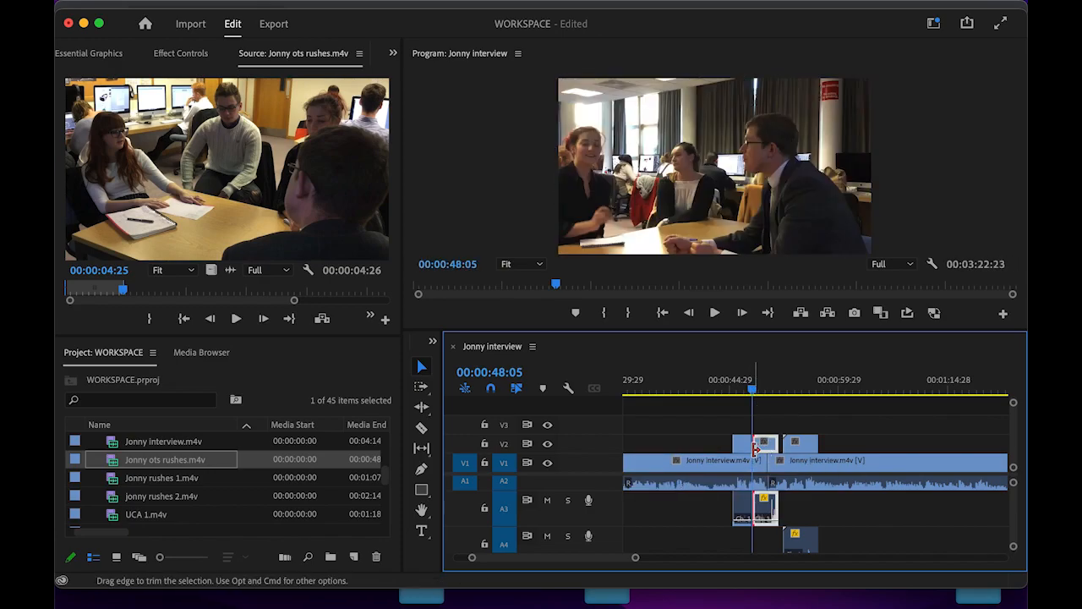
pyautogui.moveTo(756, 449); pyautogui.dragTo(759, 449)
pyautogui.moveTo(641, 558)
pyautogui.mouseDown()
pyautogui.moveTo(669, 558)
pyautogui.moveTo(575, 559)
pyautogui.mouseUp()
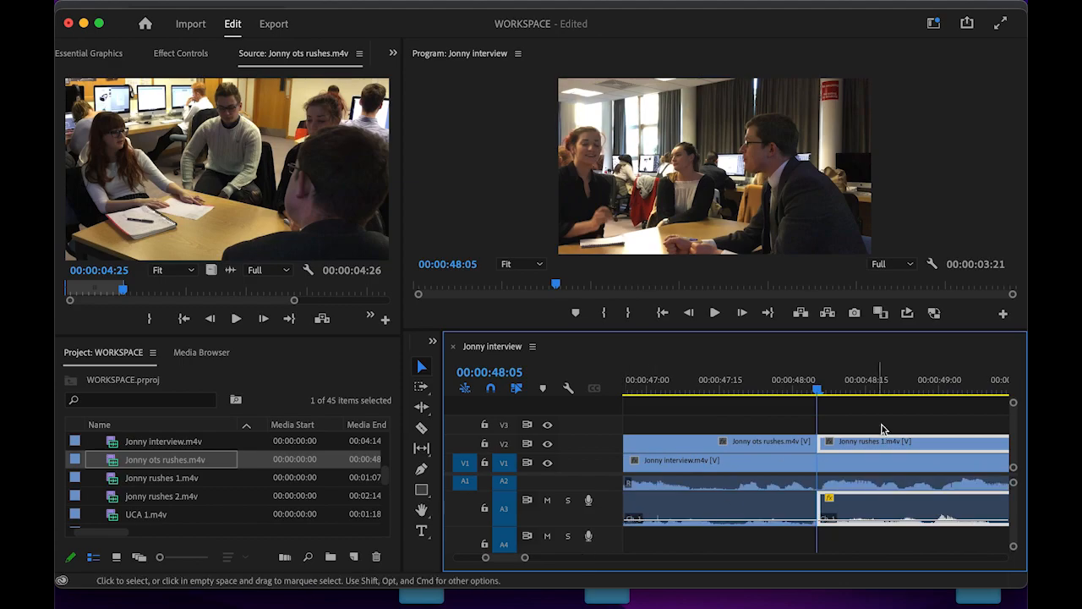
pyautogui.moveTo(820, 442); pyautogui.dragTo(857, 442)
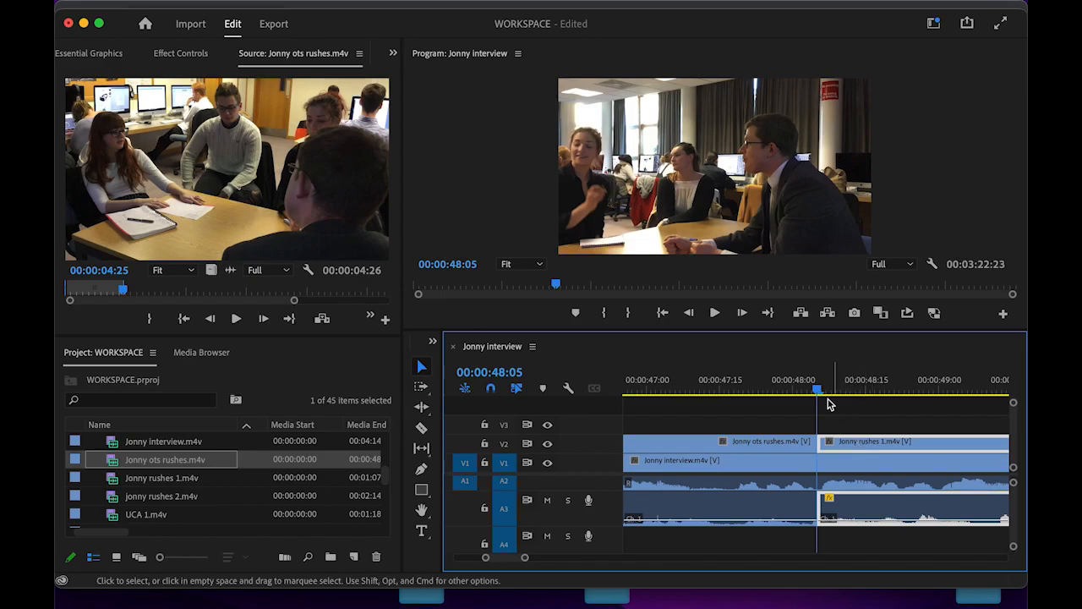
pyautogui.moveTo(818, 393); pyautogui.dragTo(909, 423)
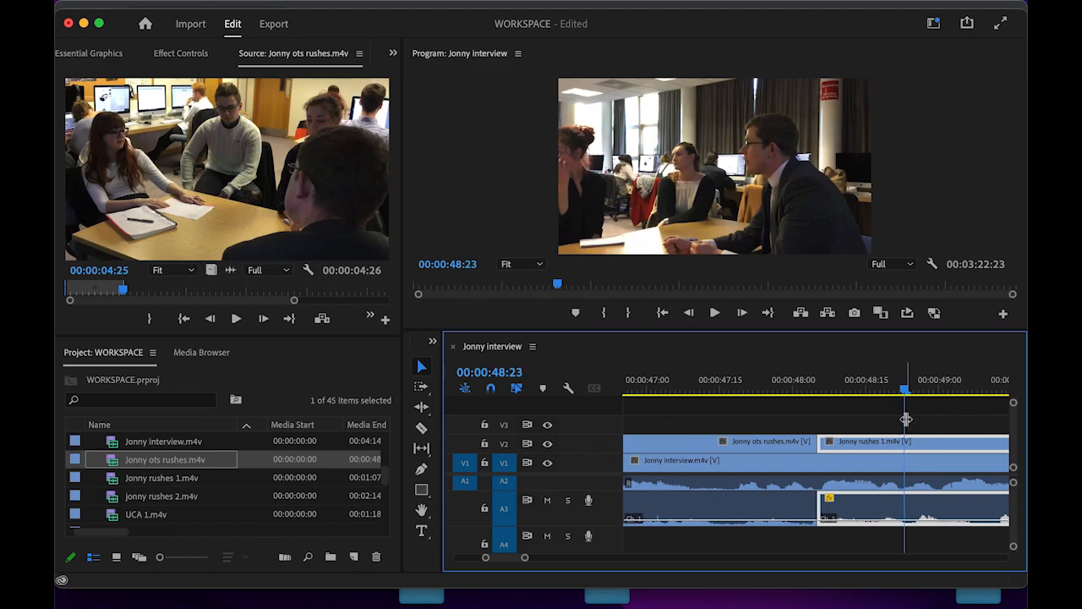
pyautogui.moveTo(822, 441); pyautogui.dragTo(851, 442)
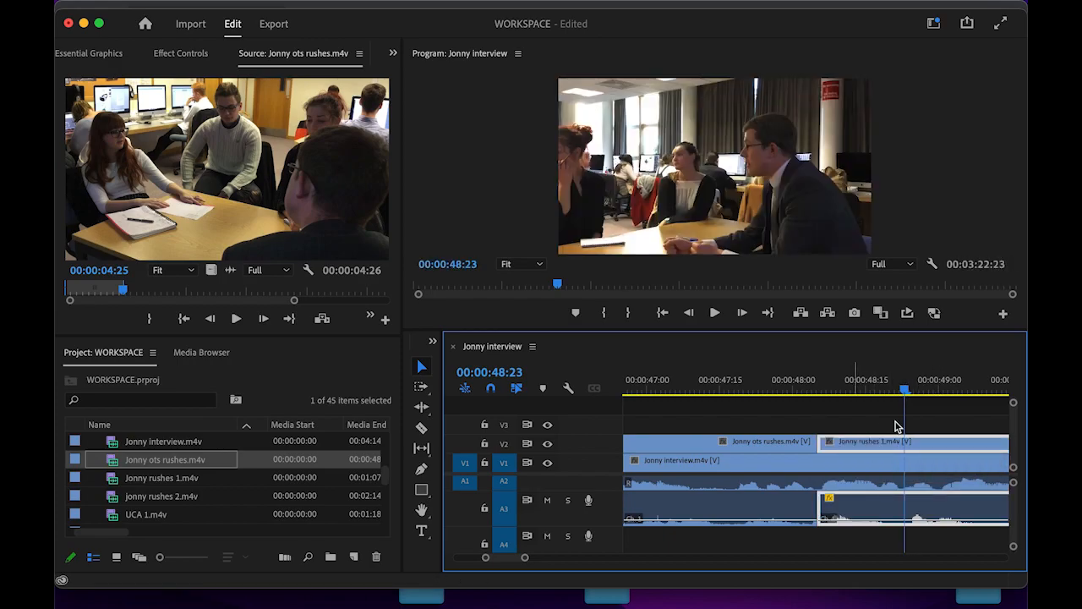
pyautogui.moveTo(905, 393); pyautogui.dragTo(875, 401)
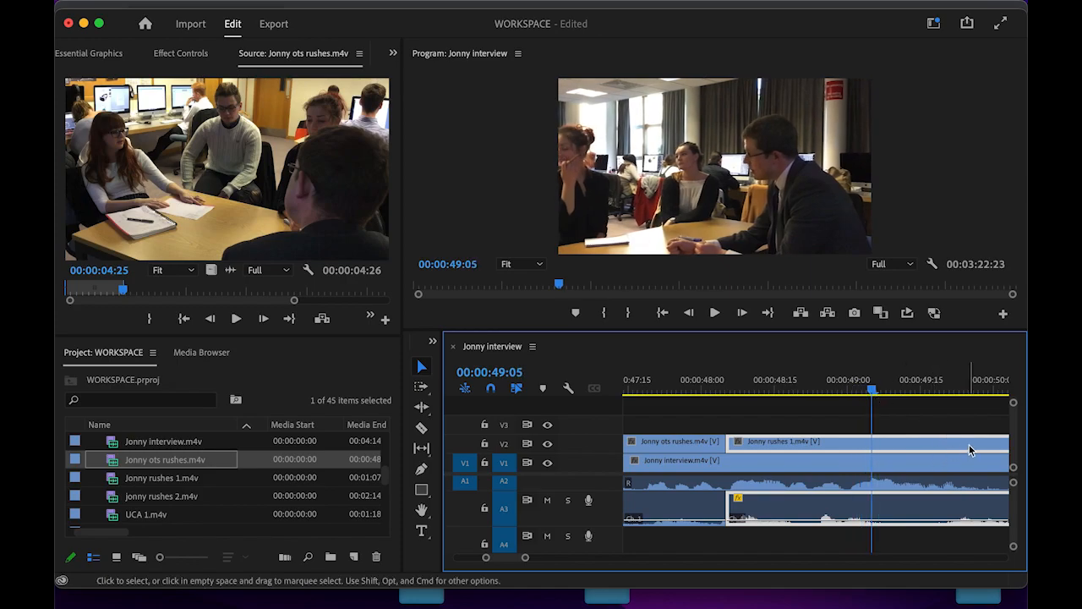
# - Shorten Jonny rushes 1 and move the next ots rushes cutaway left with its audio to follow it
pyautogui.scroll(-3, 895, 427)
pyautogui.scroll(-1, 894, 427)
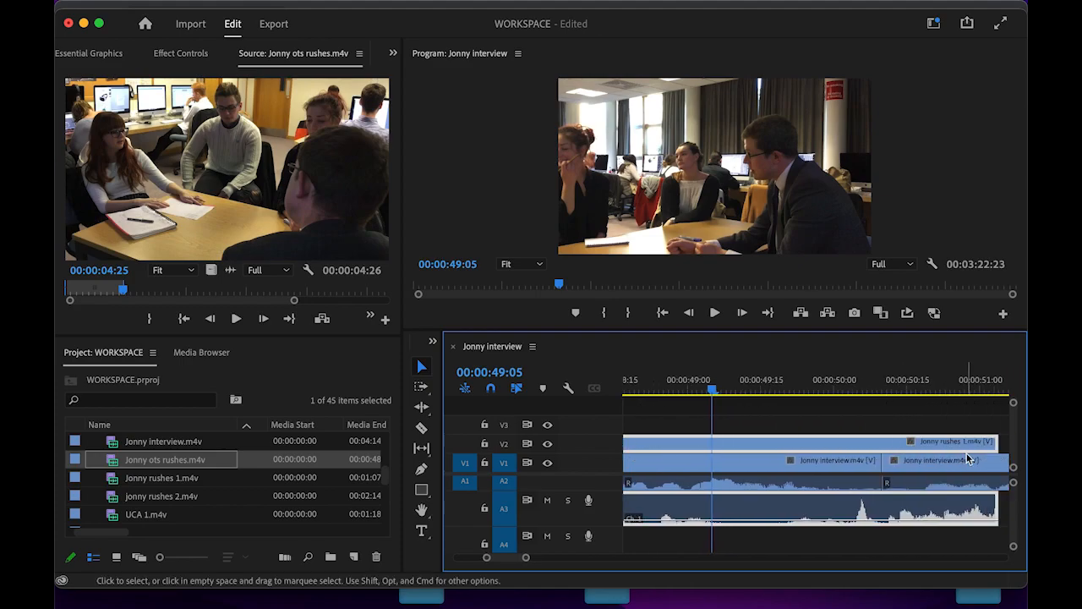
pyautogui.moveTo(996, 441); pyautogui.dragTo(712, 447)
pyautogui.press('-')
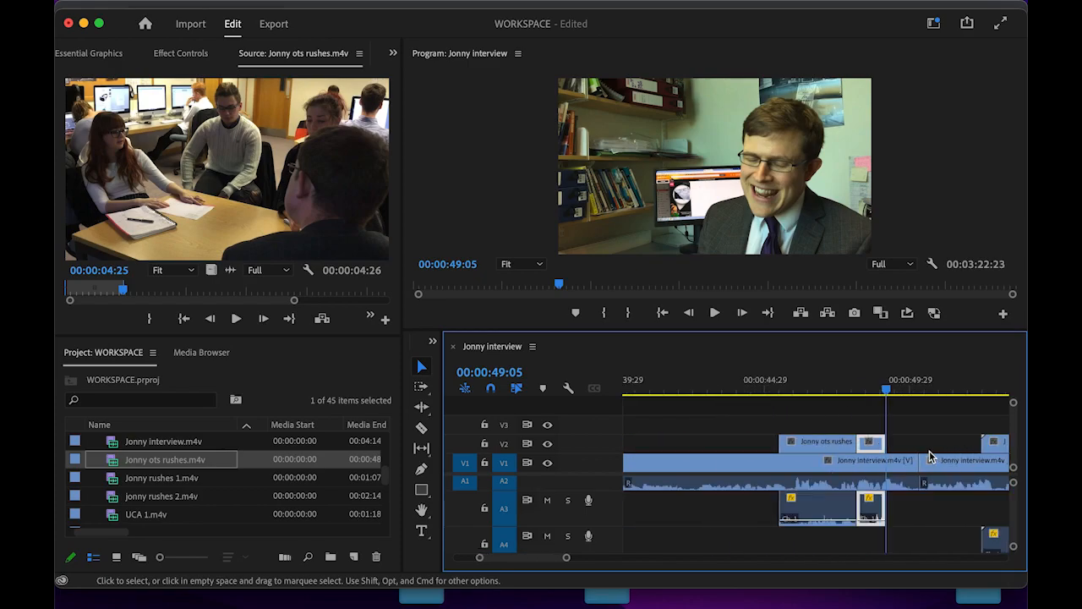
pyautogui.moveTo(994, 442); pyautogui.dragTo(906, 450)
pyautogui.moveTo(922, 546); pyautogui.dragTo(921, 513)
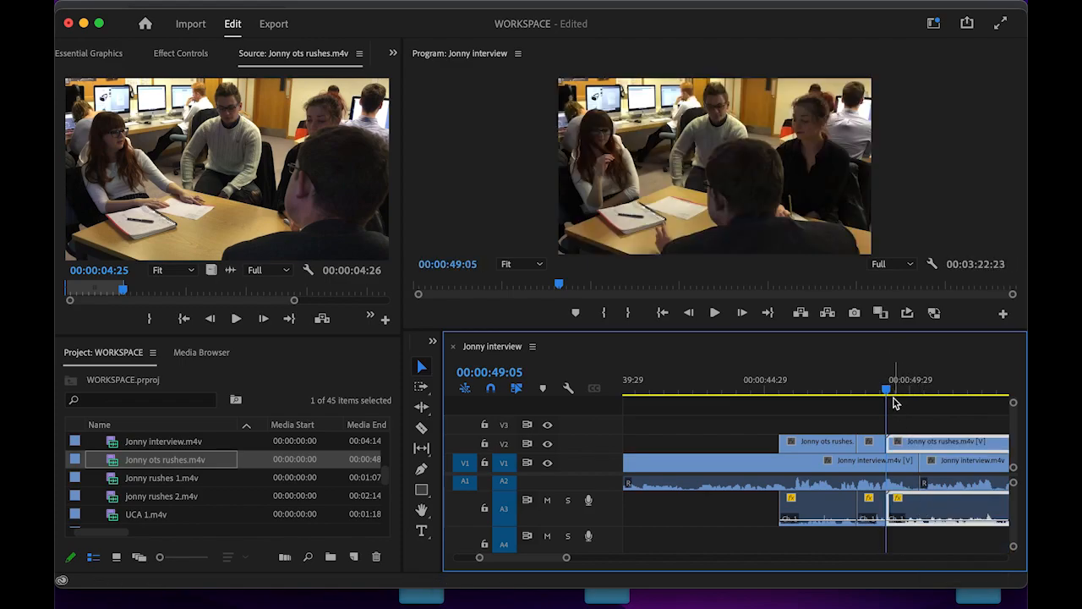
# - Review the cutaways, shift the last ots rushes cutaway about a second later, and replay them
pyautogui.moveTo(888, 398); pyautogui.dragTo(742, 406)
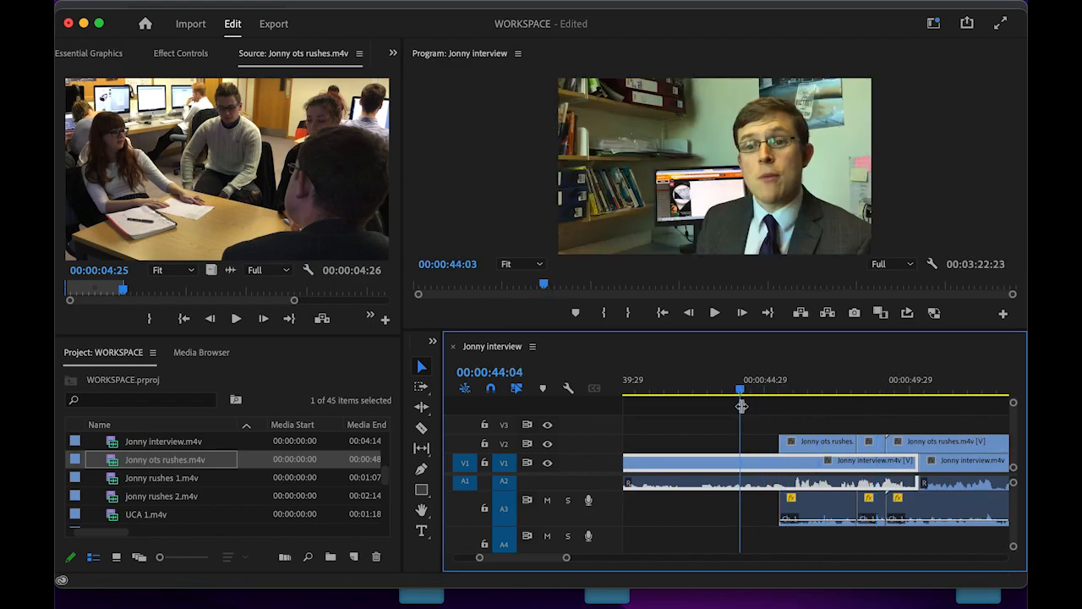
pyautogui.press('space')
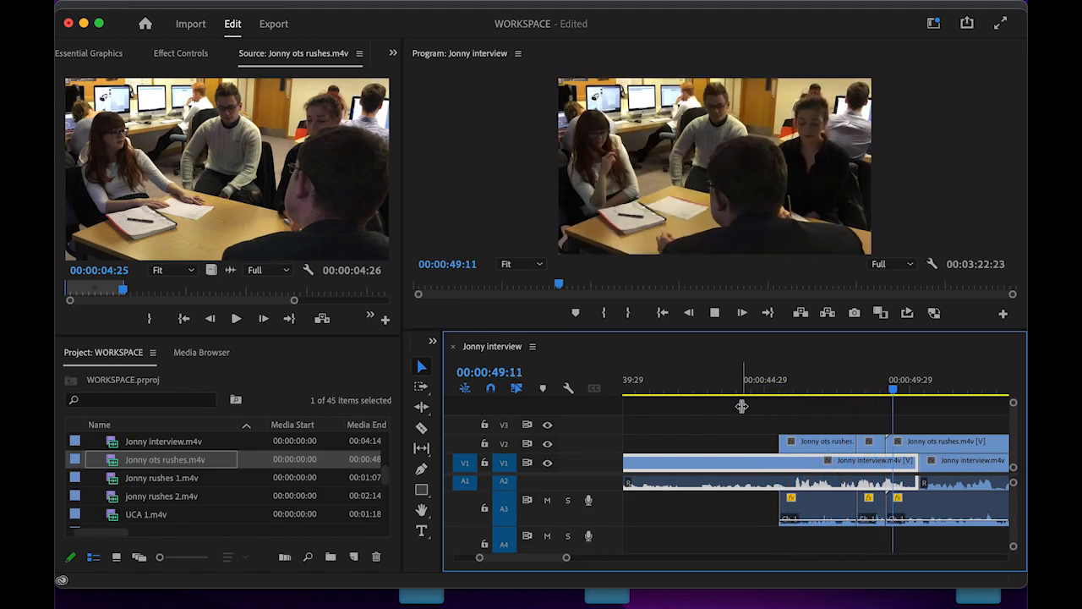
pyautogui.press('space')
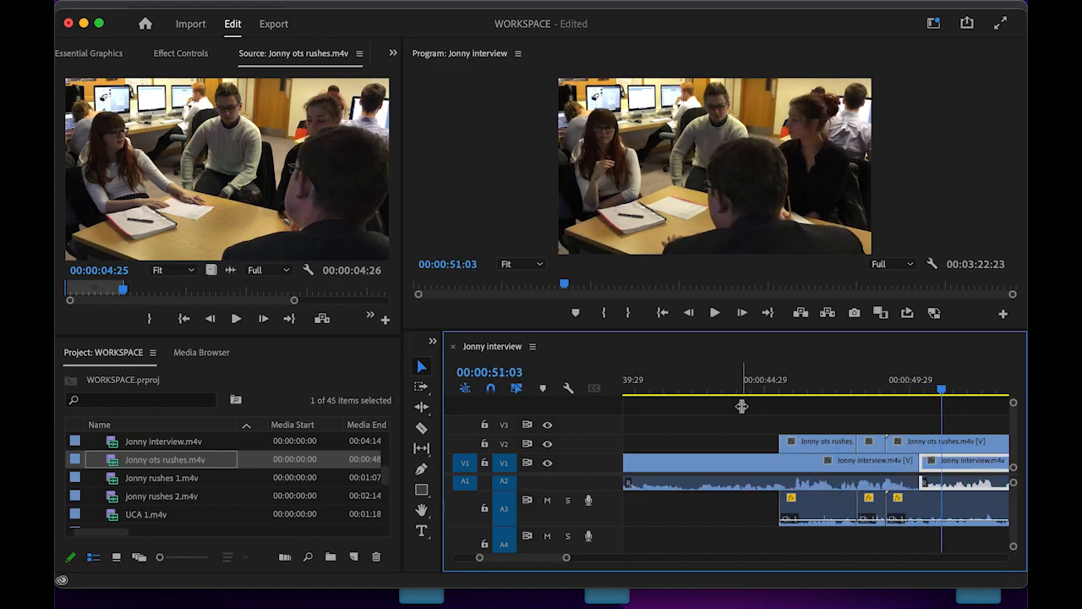
pyautogui.moveTo(904, 445); pyautogui.dragTo(927, 447)
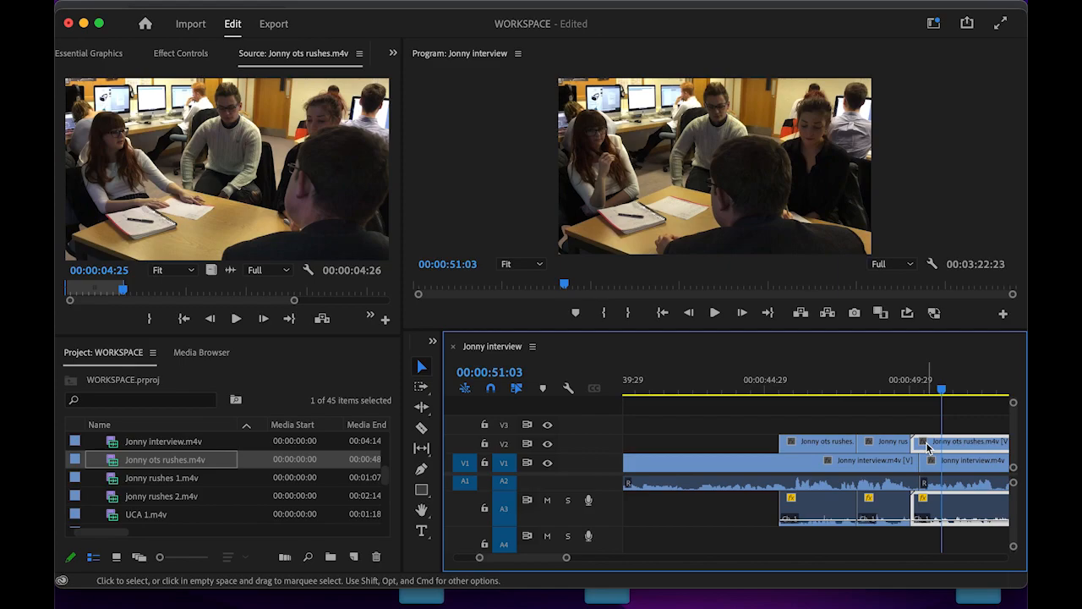
pyautogui.moveTo(935, 393); pyautogui.dragTo(778, 397)
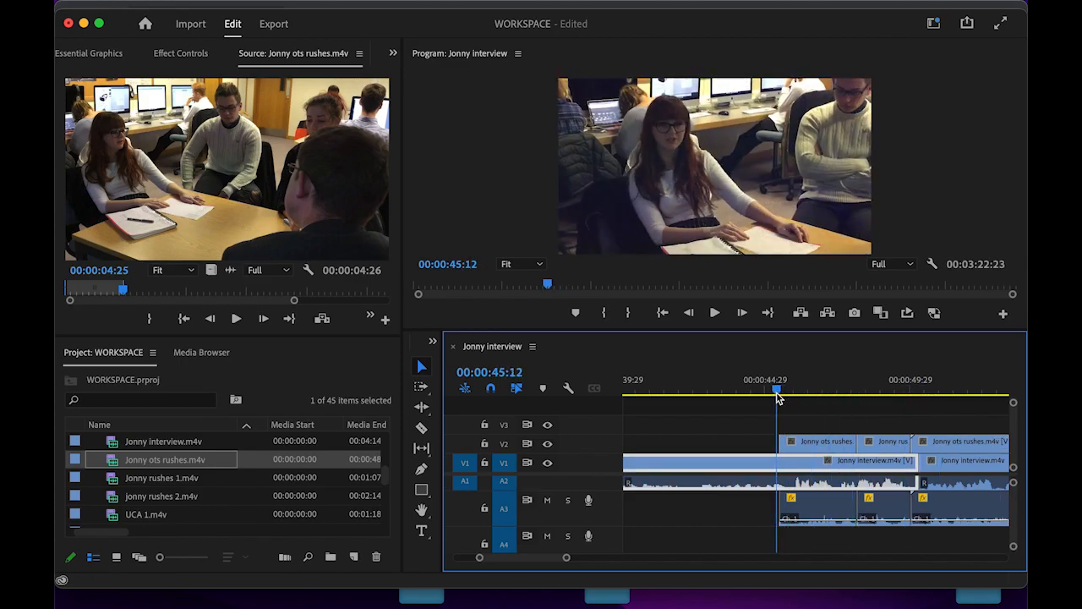
pyautogui.press('space')
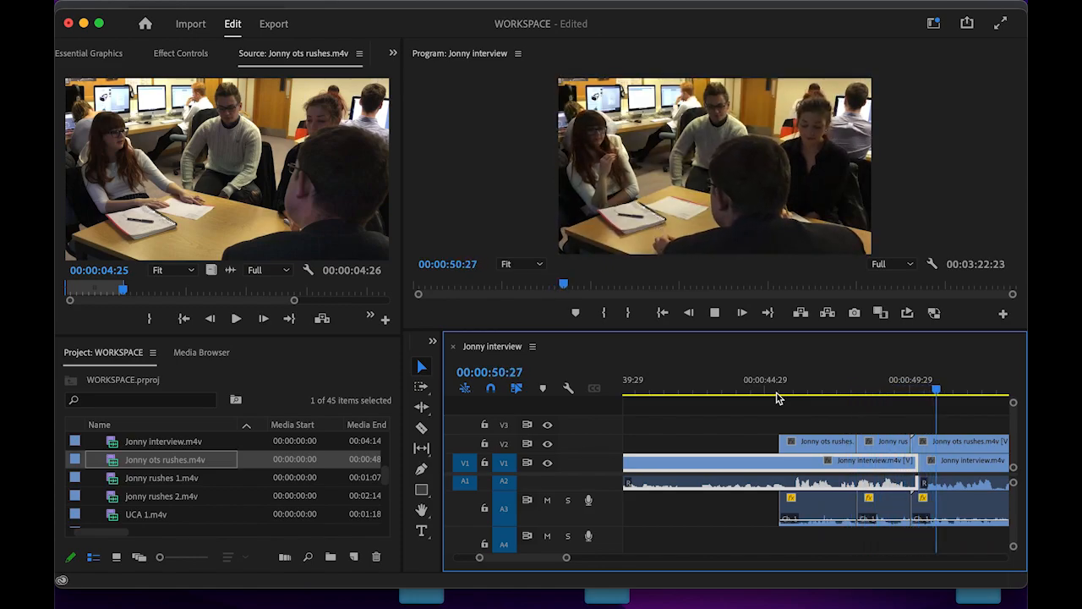
pyautogui.press('space')
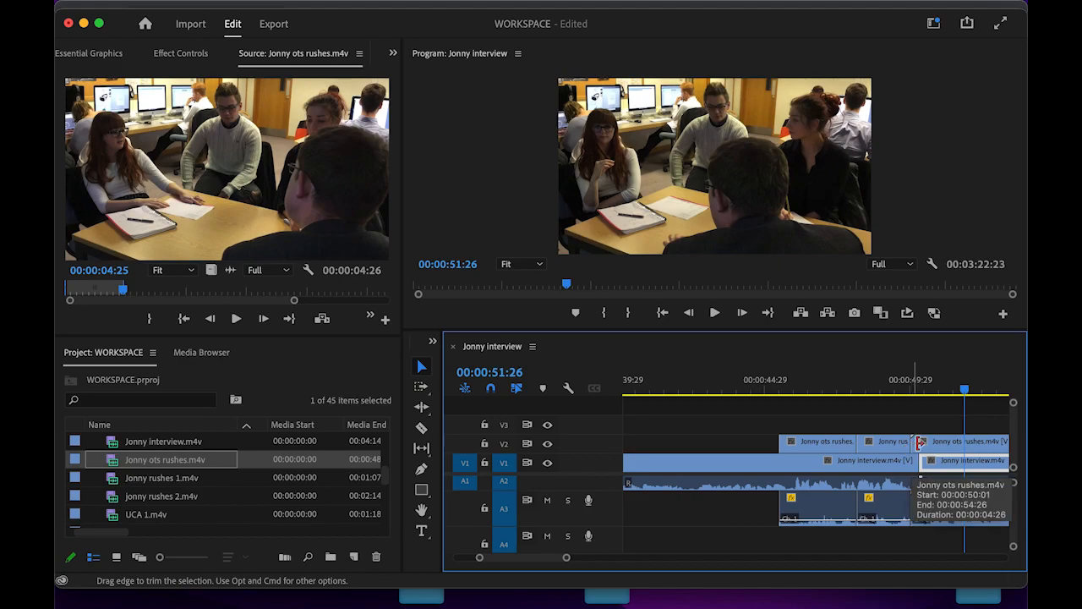
# - End the middle cutaway earlier near 49:20 and replay the cut from about 48:24
pyautogui.moveTo(964, 390); pyautogui.dragTo(937, 392)
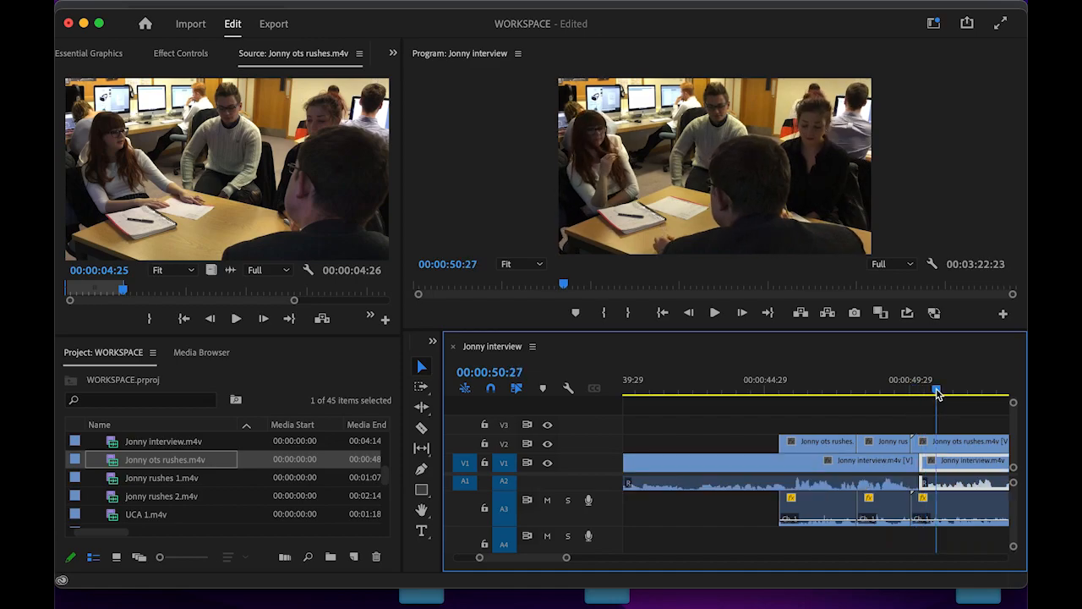
pyautogui.moveTo(909, 441); pyautogui.dragTo(918, 443)
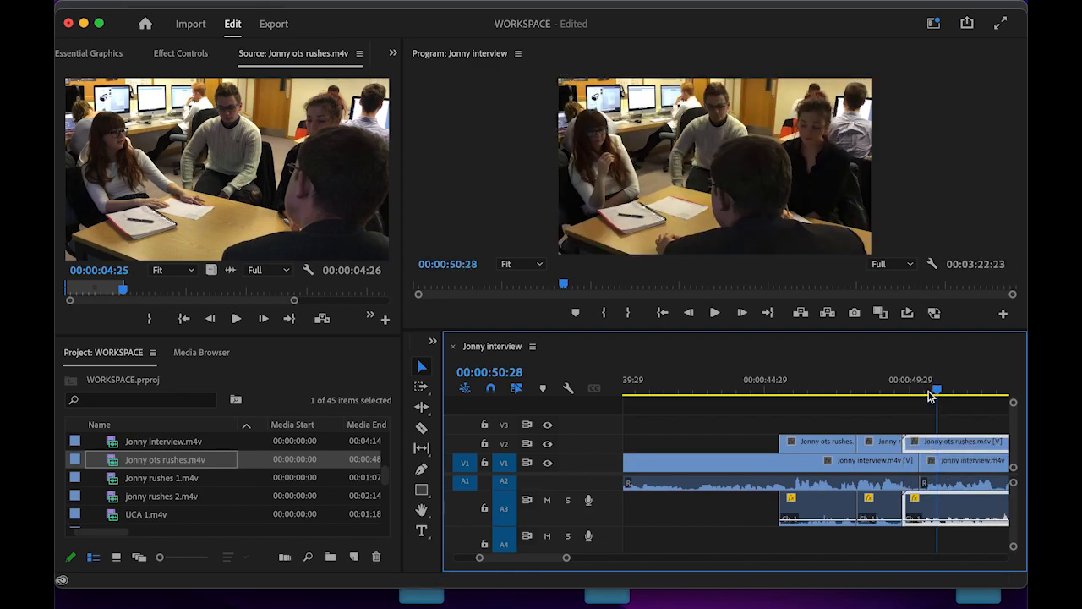
pyautogui.moveTo(936, 394); pyautogui.dragTo(874, 396)
pyautogui.press('space')
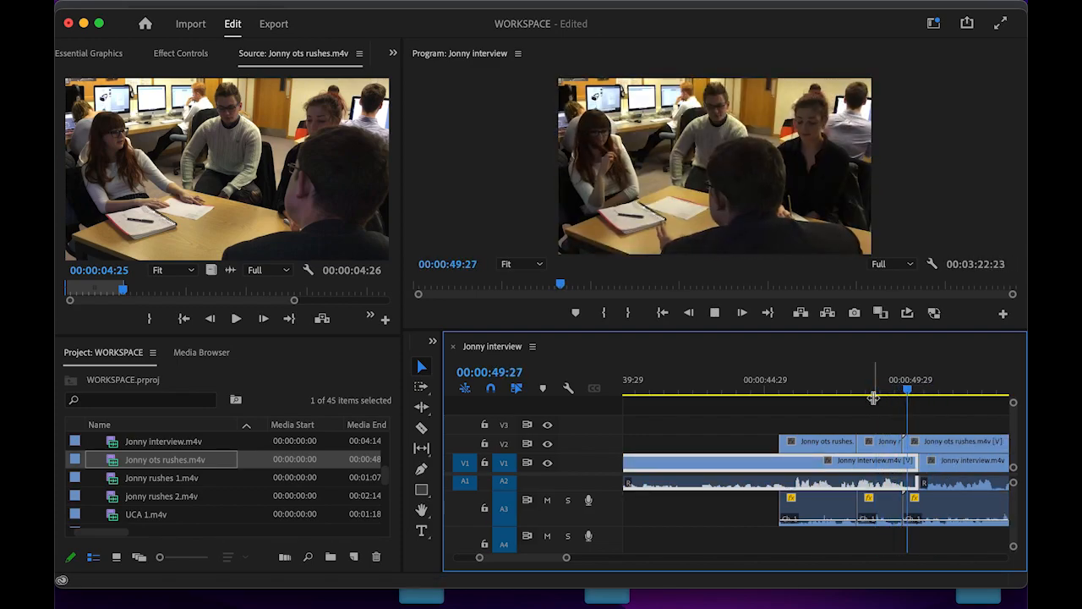
pyautogui.press('space')
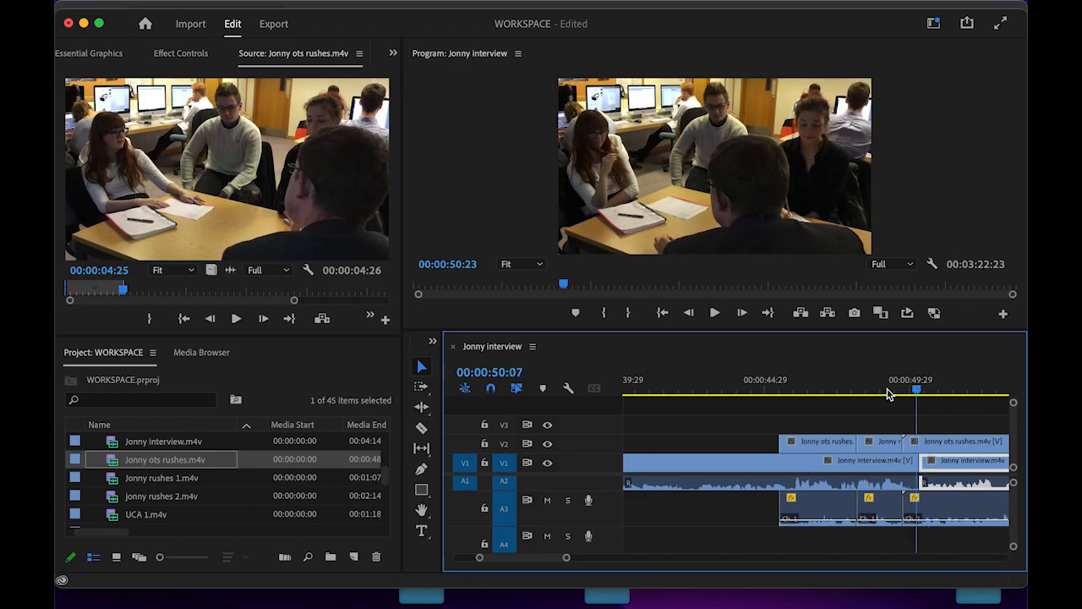
pyautogui.moveTo(891, 394); pyautogui.dragTo(880, 394)
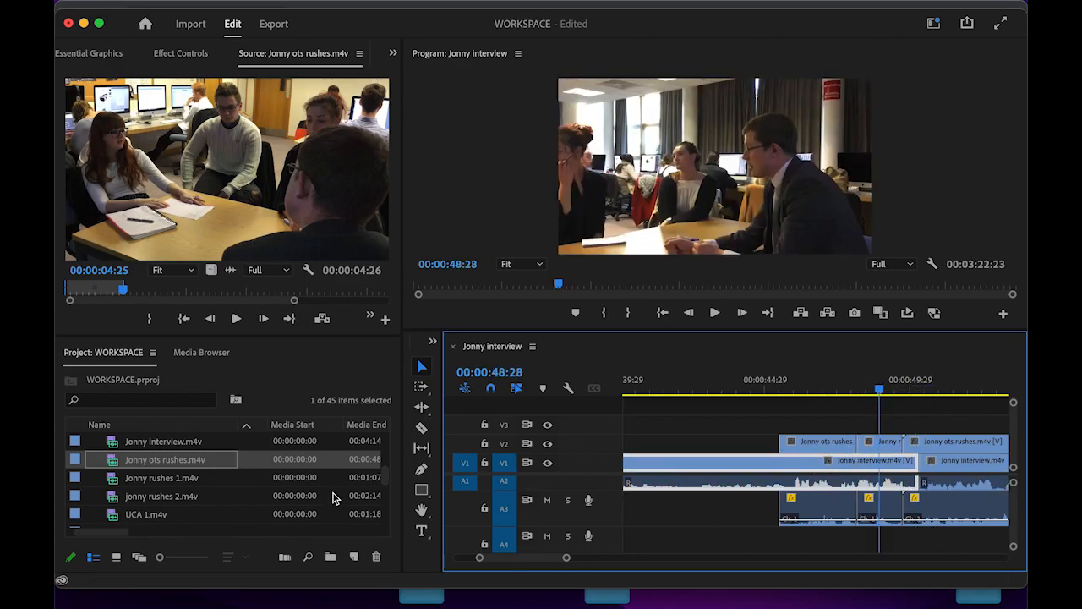
# - Ripple-trim the middle V2 cutaway 26 frames shorter, then slip its footage about 3 frames
pyautogui.click(421, 408)
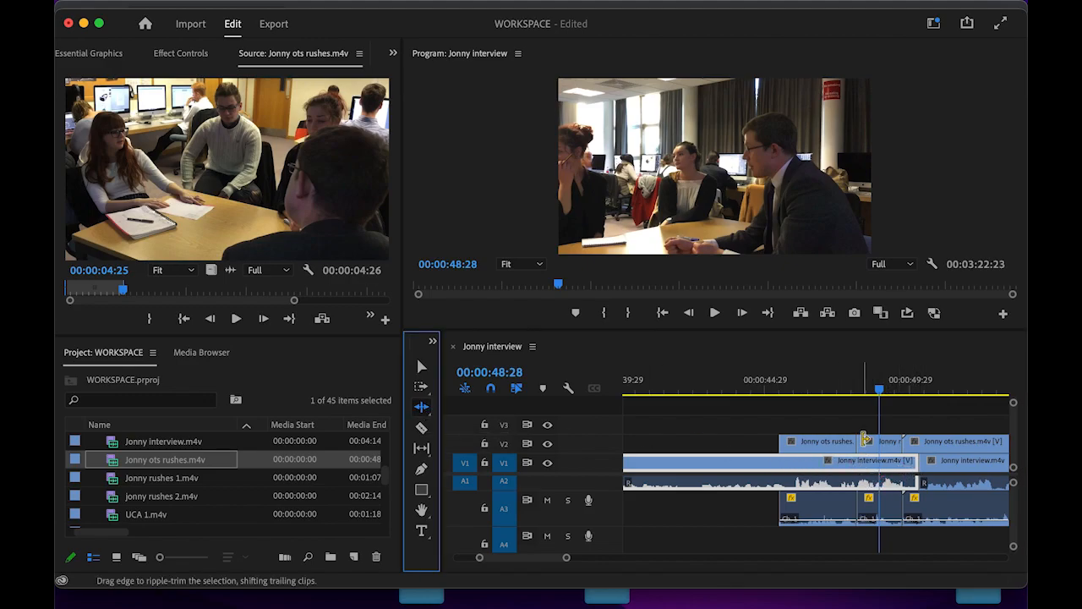
pyautogui.moveTo(863, 443); pyautogui.dragTo(809, 441)
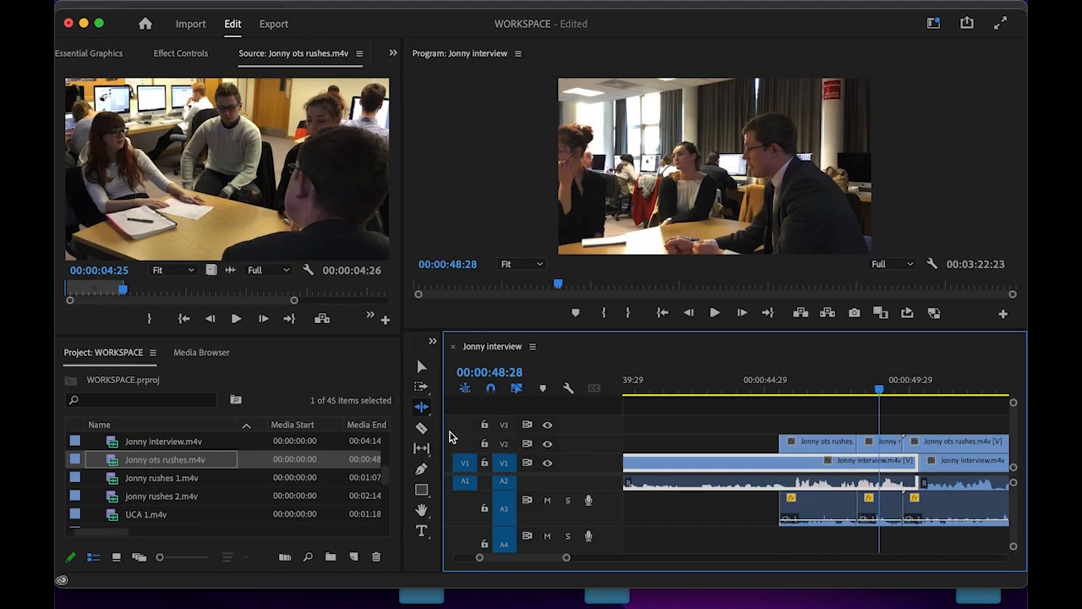
pyautogui.click(421, 447)
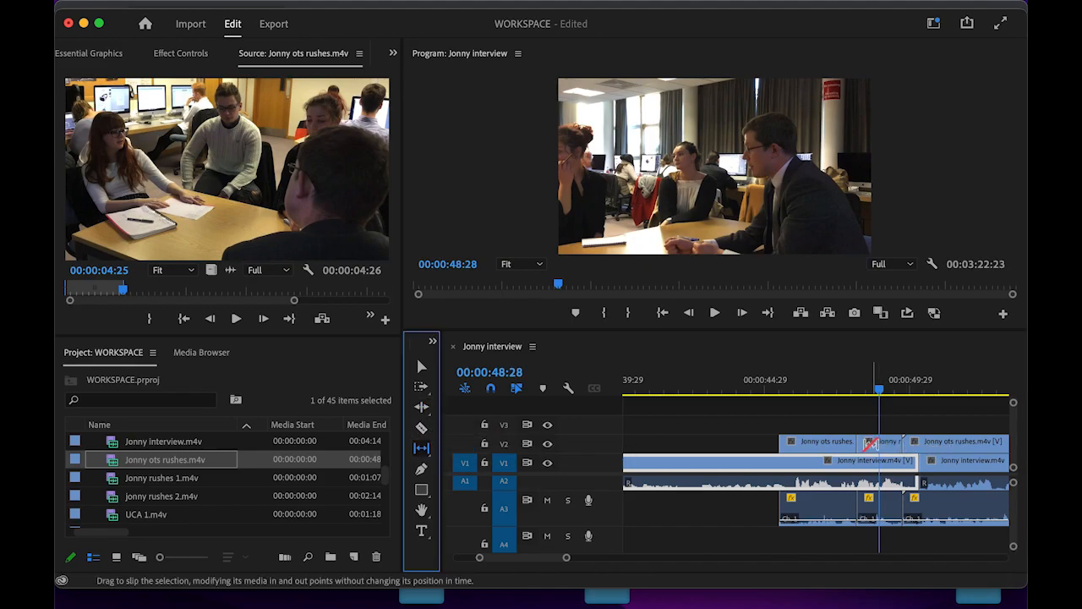
pyautogui.moveTo(856, 442); pyautogui.dragTo(841, 443)
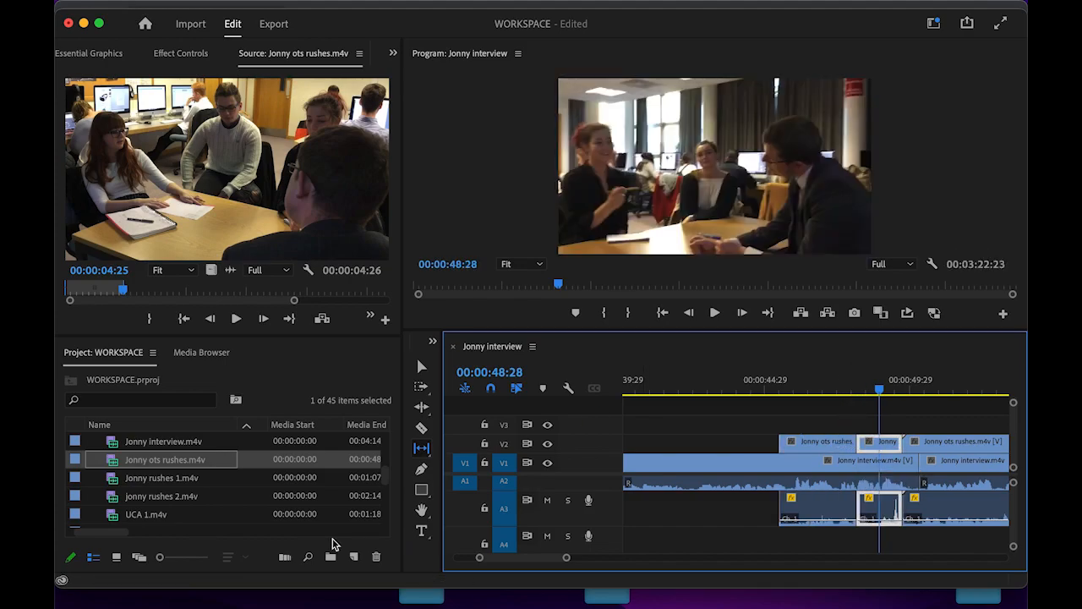
# - Move the first V2 cutaway clip slightly earlier on the timeline
pyautogui.click(420, 369)
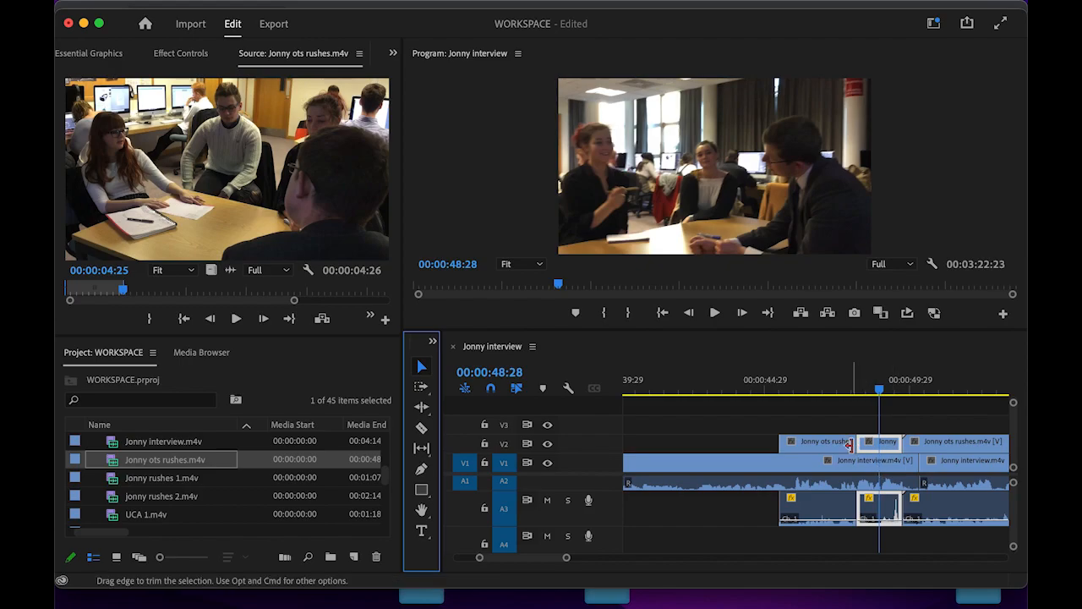
pyautogui.doubleClick(838, 445)
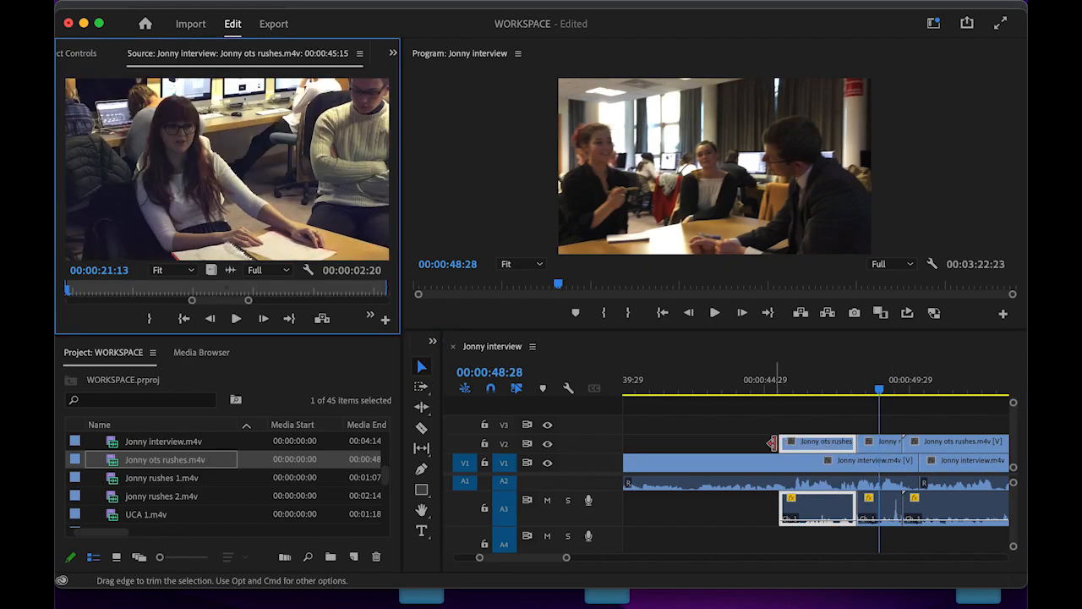
pyautogui.moveTo(820, 444); pyautogui.dragTo(776, 444)
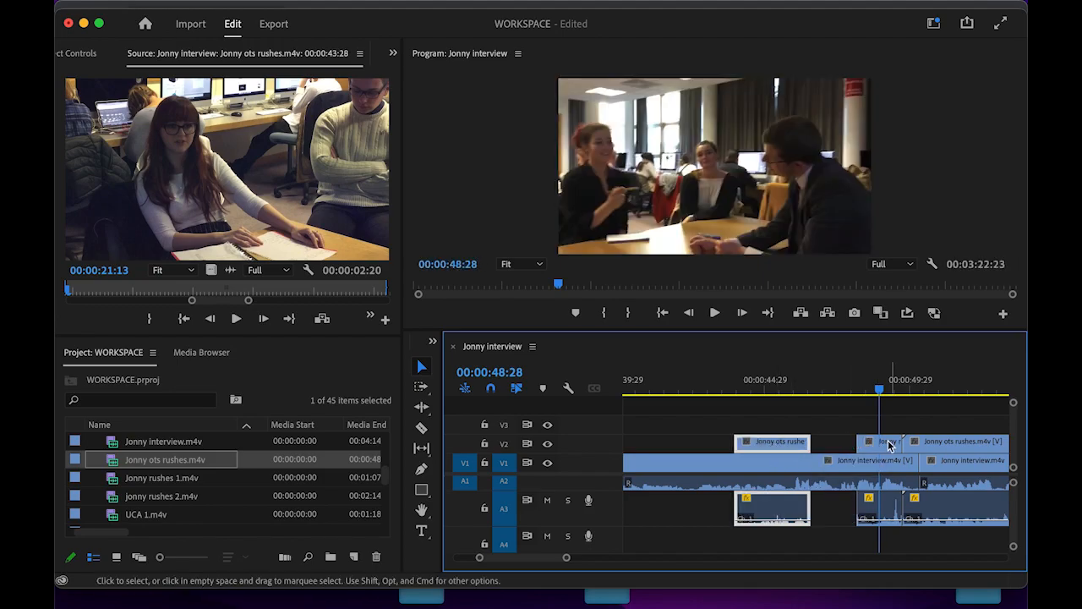
# - Retrim the middle cutaway to about 00:00:01:11 and slide the last ots cutaway left to meet it
pyautogui.moveTo(861, 444); pyautogui.dragTo(786, 448)
pyautogui.moveTo(899, 441); pyautogui.dragTo(849, 446)
pyautogui.moveTo(943, 446); pyautogui.dragTo(897, 449)
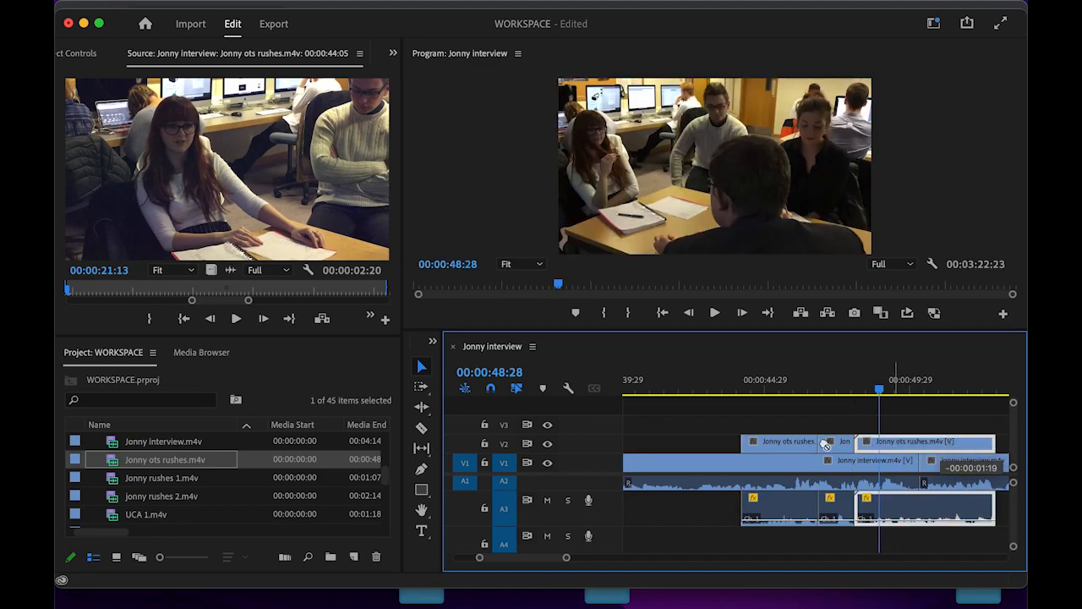
pyautogui.moveTo(881, 395); pyautogui.dragTo(725, 403)
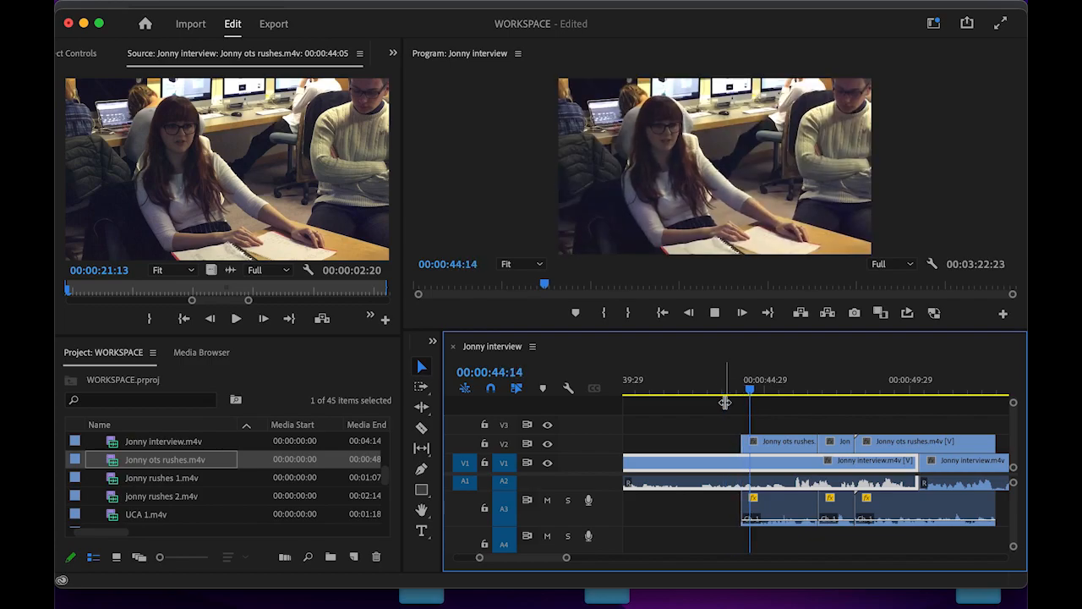
# - Extend the first V2 cutaway to start earlier and review it from 00:00:43:00
pyautogui.press('space')
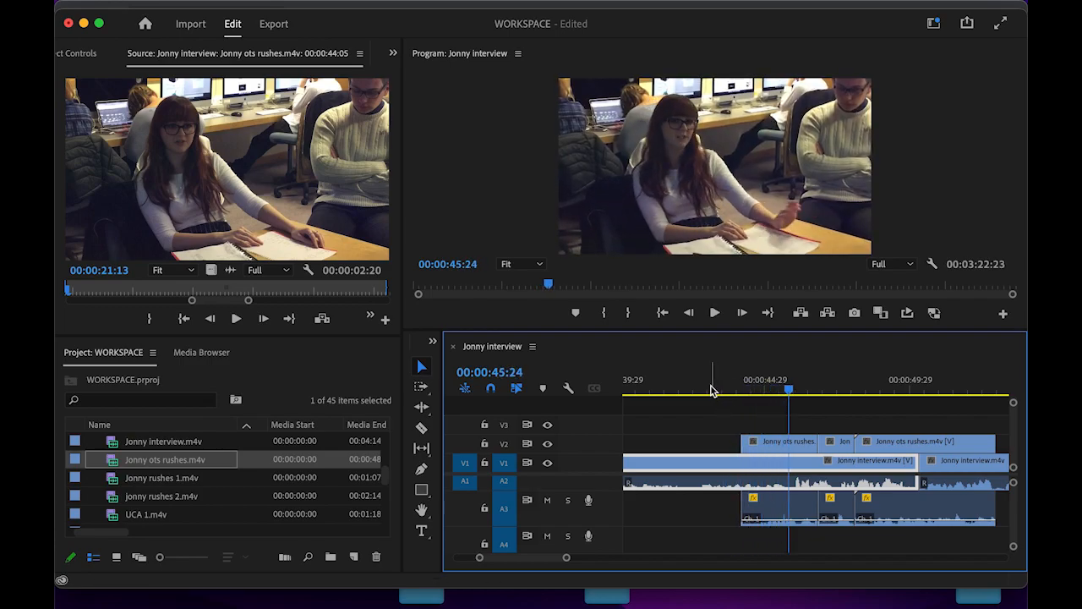
pyautogui.click(709, 392)
pyautogui.press('space')
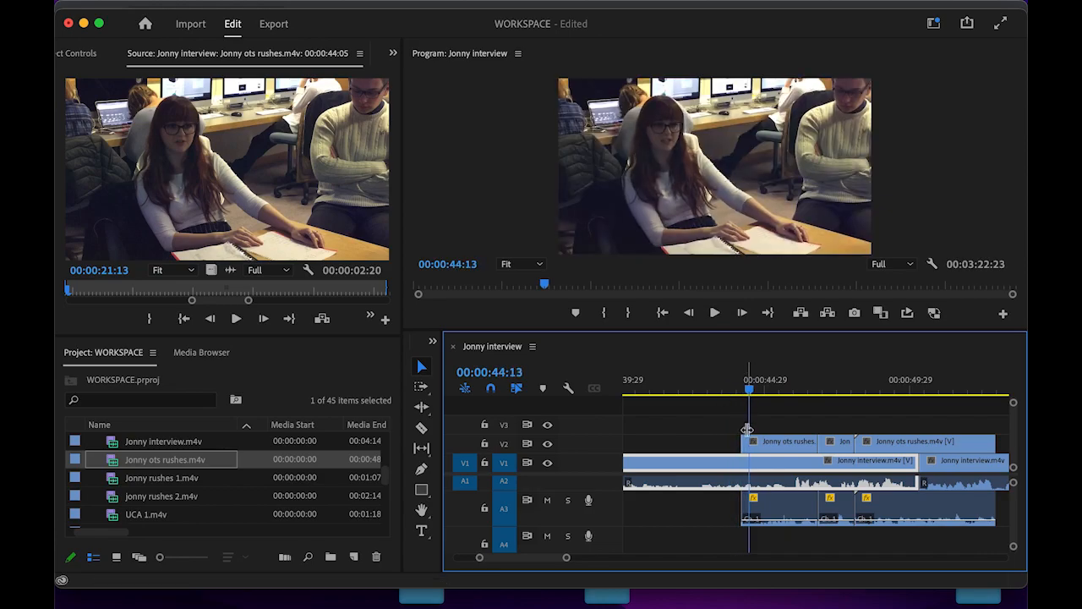
pyautogui.moveTo(748, 445); pyautogui.dragTo(723, 445)
pyautogui.click(694, 389)
pyautogui.press('space')
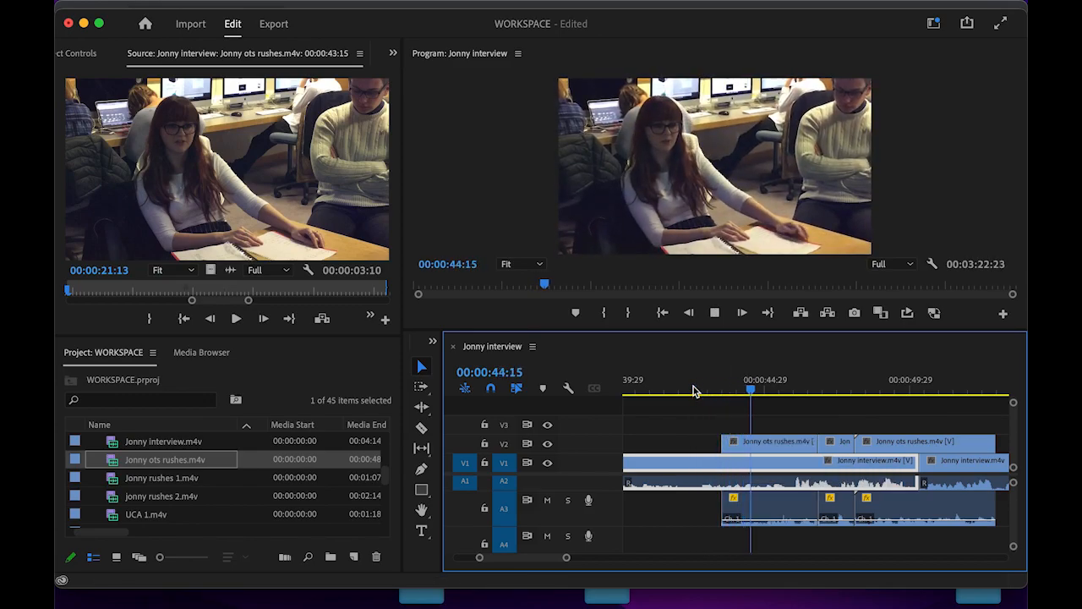
pyautogui.press('space')
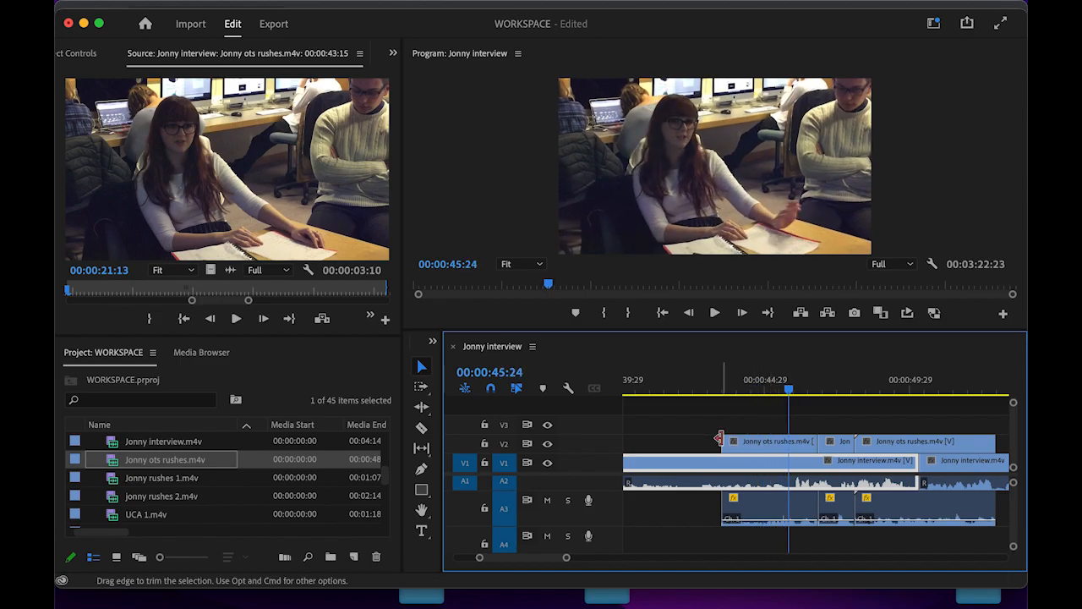
# - Trim the first cutaway to start later instead and play back the revised cut
pyautogui.moveTo(724, 443); pyautogui.dragTo(773, 444)
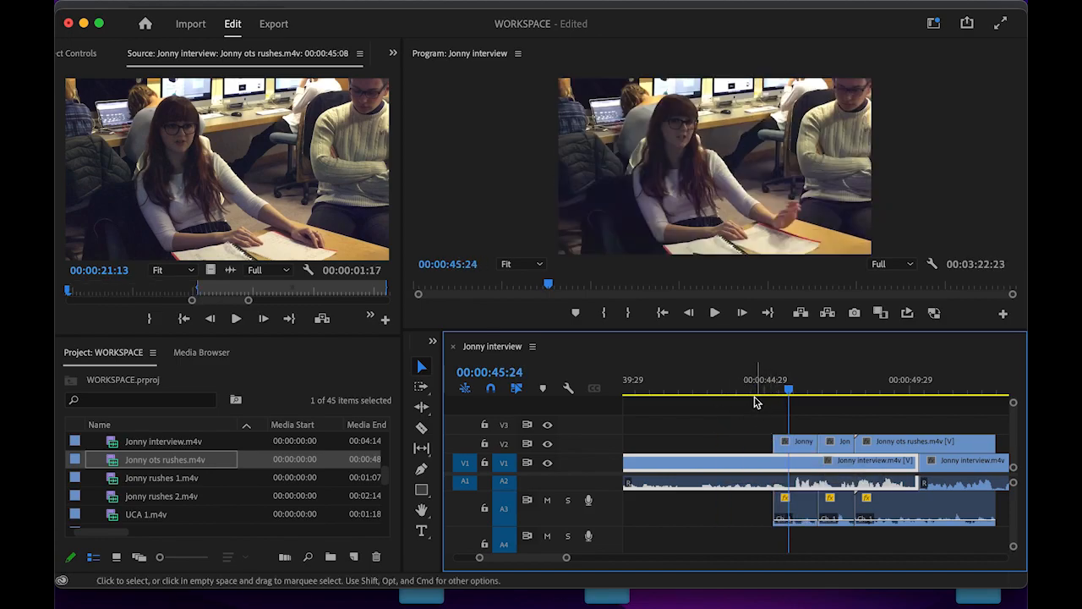
pyautogui.click(741, 389)
pyautogui.press('space')
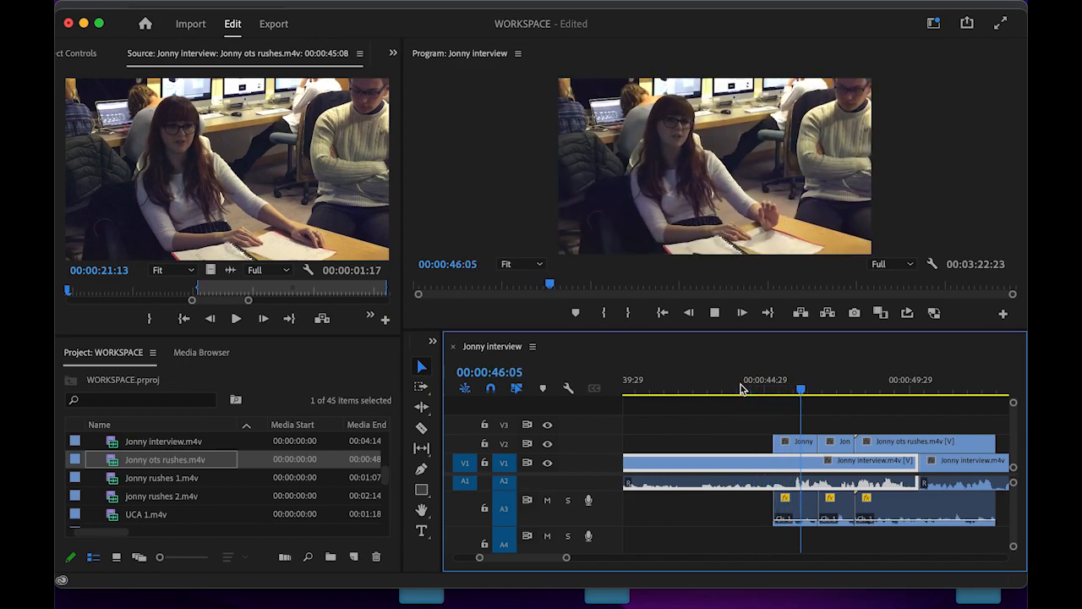
pyautogui.press('space')
# - Push the edit between the cutaways 13 frames later and review it from 00:00:44:18
pyautogui.moveTo(822, 391); pyautogui.dragTo(750, 390)
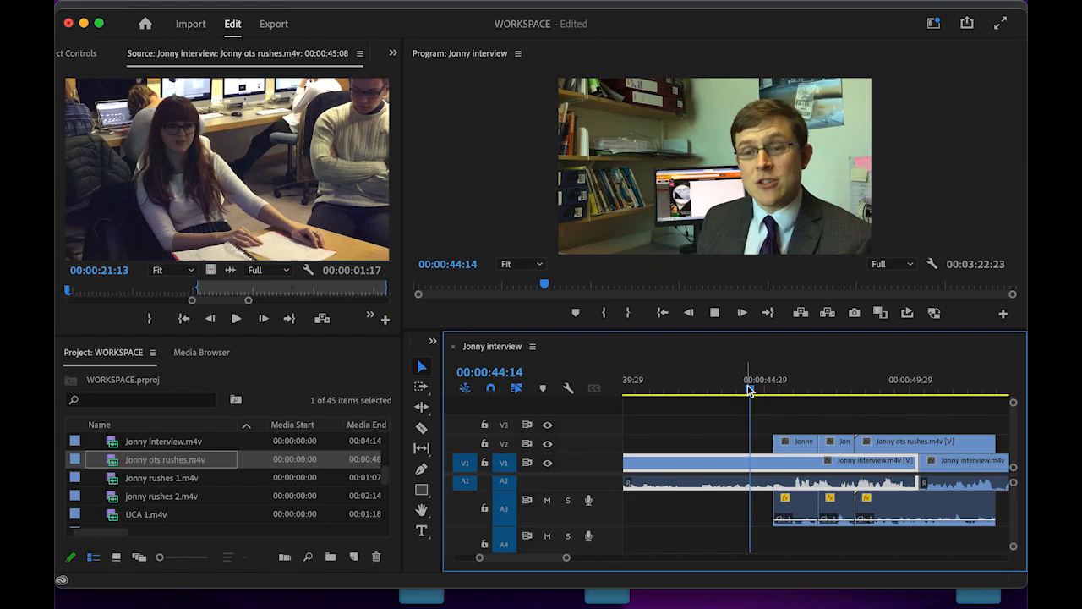
pyautogui.press('space')
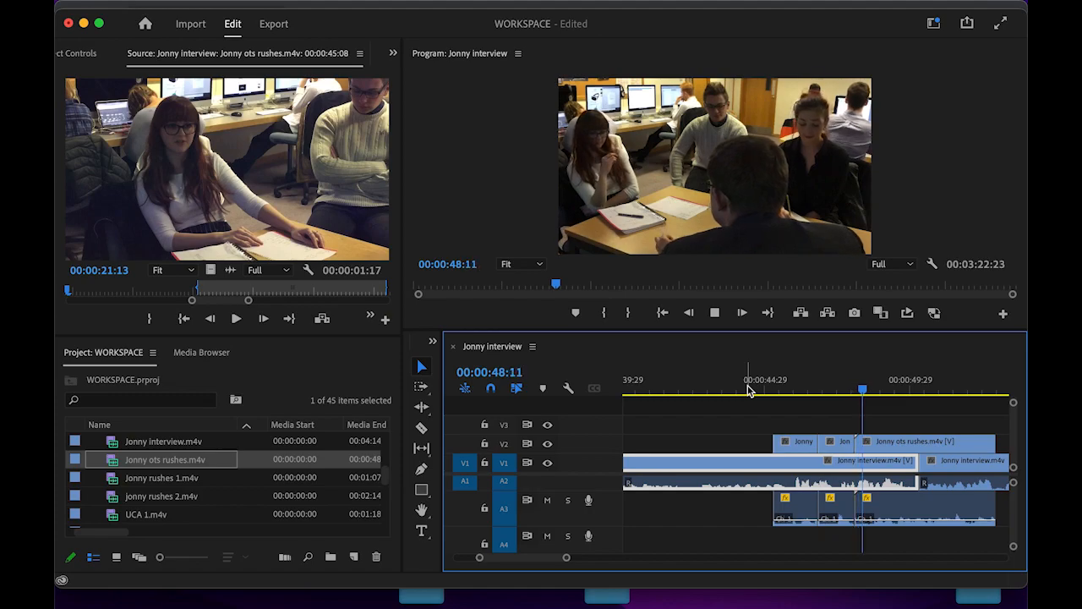
pyautogui.press('space')
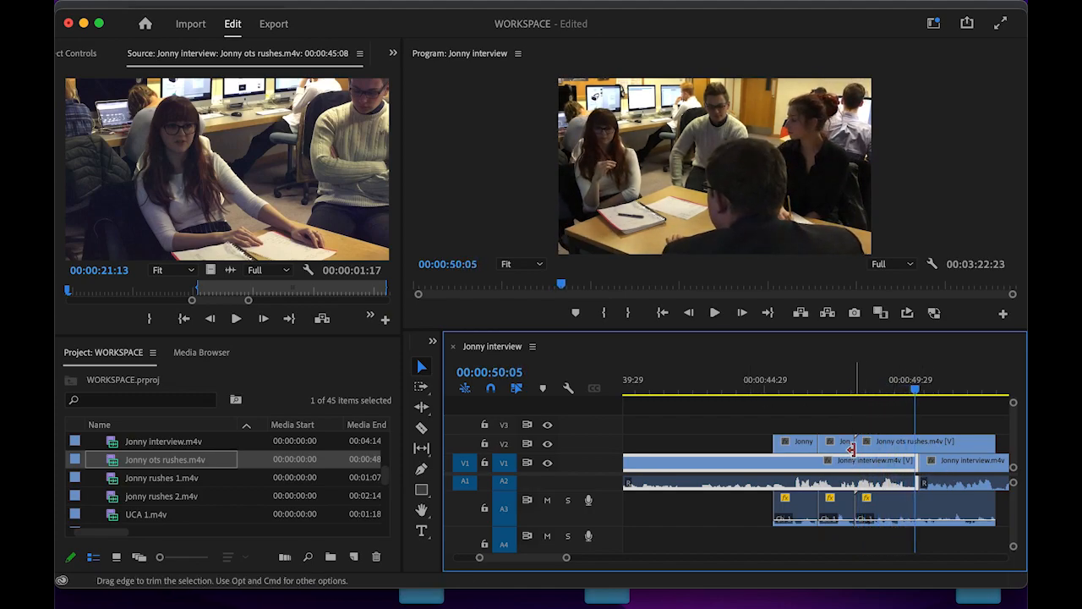
pyautogui.moveTo(854, 448); pyautogui.dragTo(868, 446)
pyautogui.click(755, 390)
pyautogui.press('space')
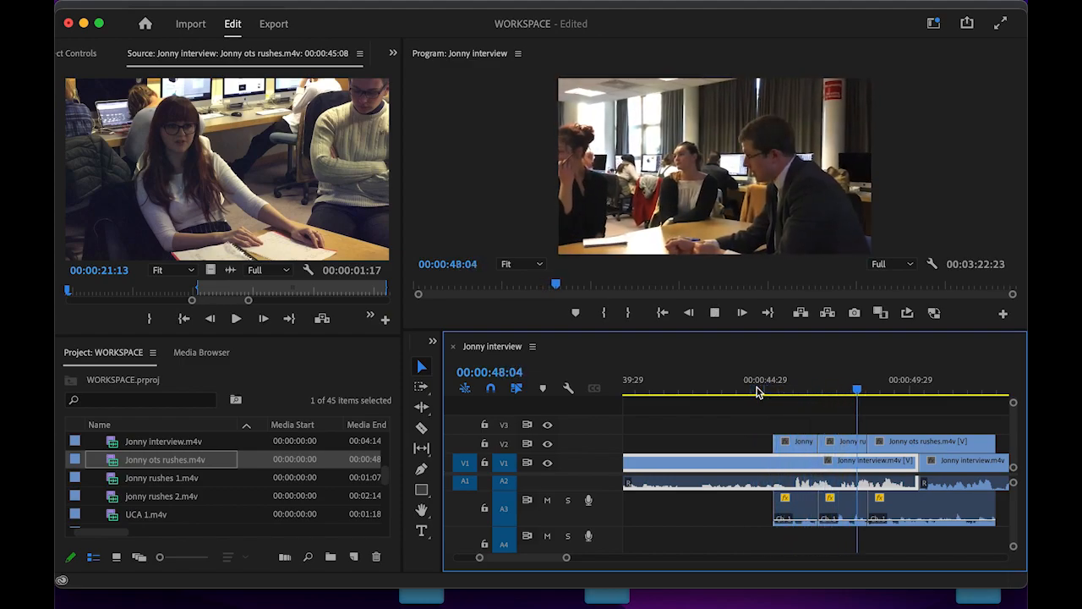
pyautogui.click(826, 421)
# - Tighten the joins between the Jonny ots rushes and Jonny rushes 1 cutaways by trimming their edges
pyautogui.moveTo(566, 558); pyautogui.dragTo(548, 558)
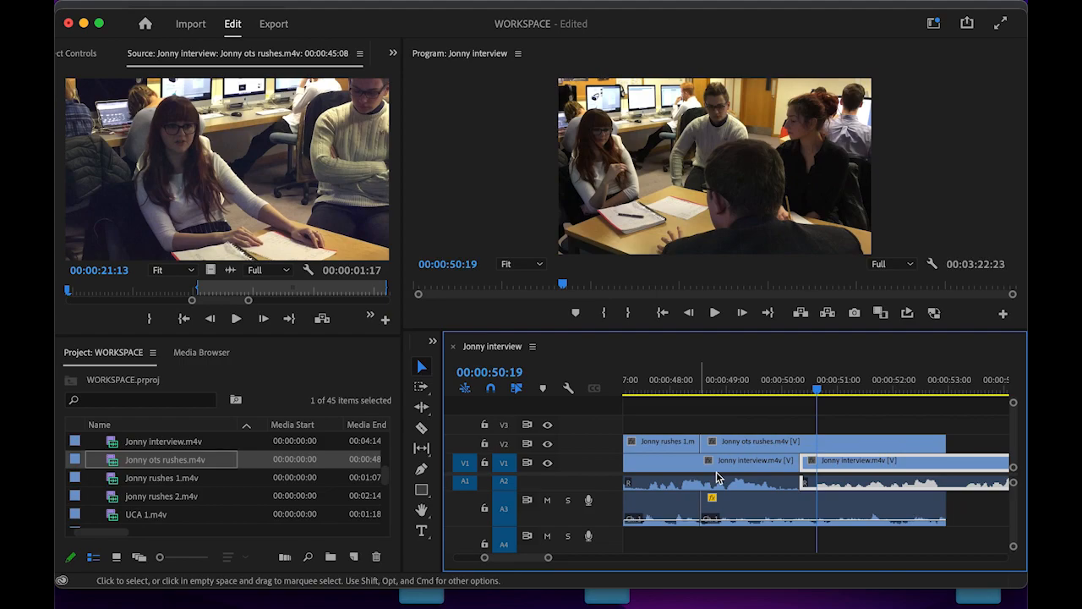
pyautogui.scroll(3, 718, 477)
pyautogui.moveTo(697, 443); pyautogui.dragTo(708, 446)
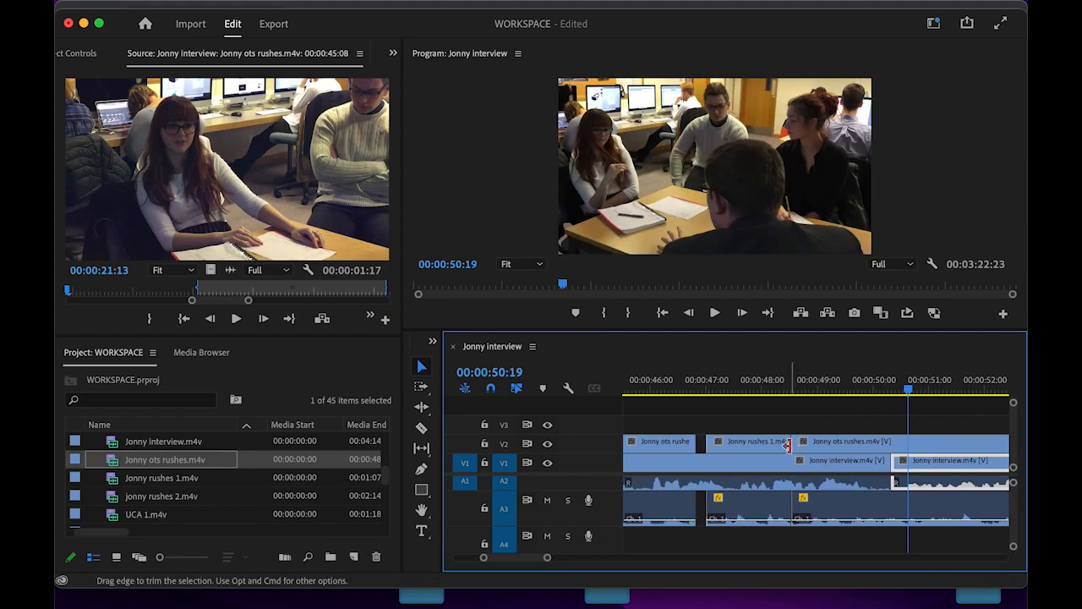
pyautogui.doubleClick(673, 444)
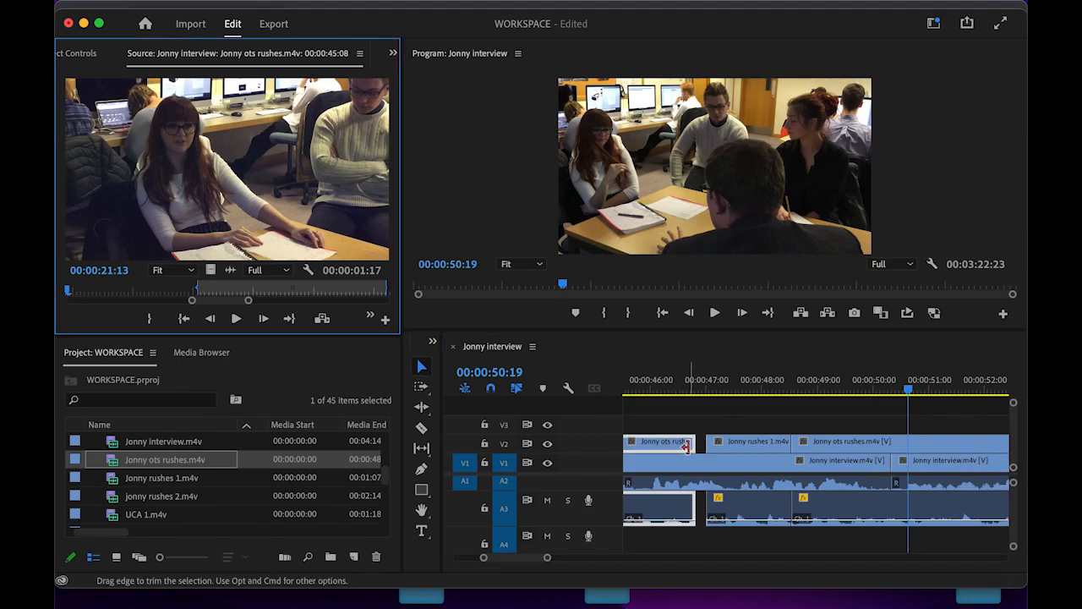
pyautogui.moveTo(692, 444); pyautogui.dragTo(705, 444)
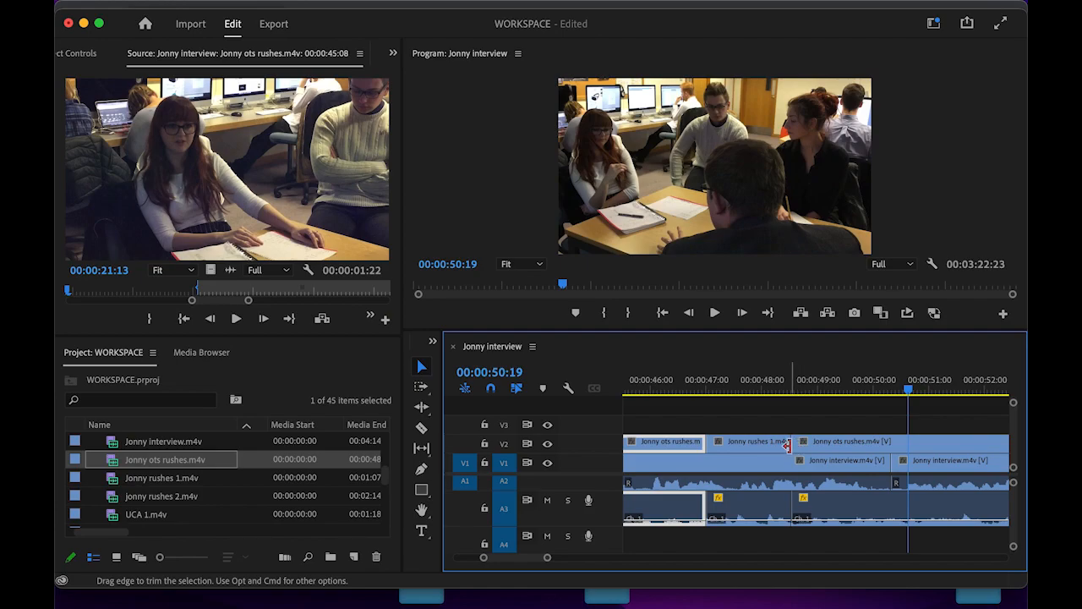
pyautogui.moveTo(787, 444); pyautogui.dragTo(817, 444)
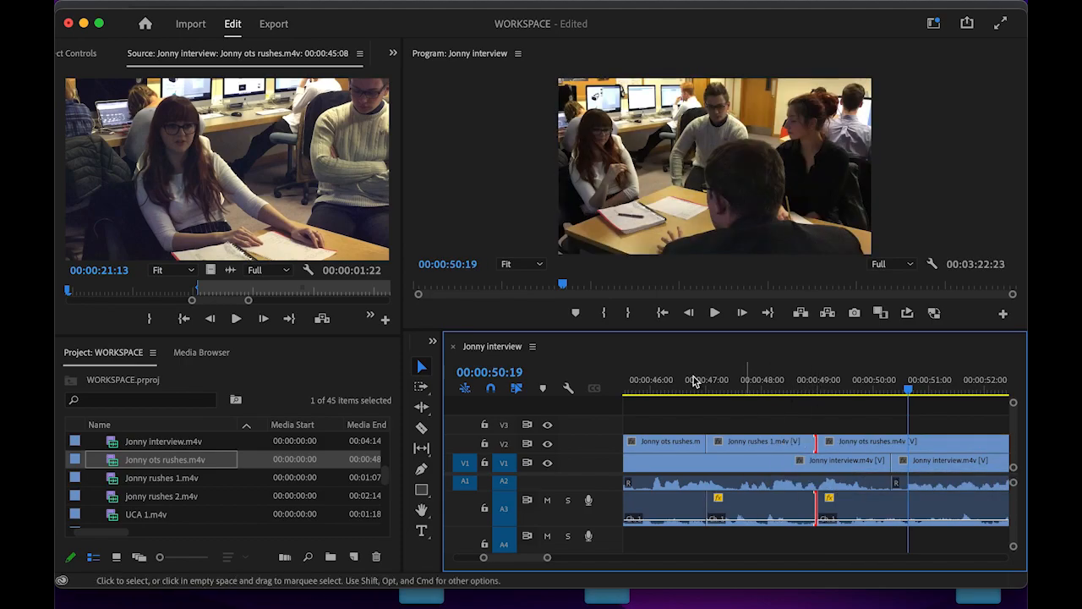
# - Play back the tightened cutaways from about 00:00:44:21
pyautogui.scroll(2, 640, 383)
pyautogui.click(695, 382)
pyautogui.press('space')
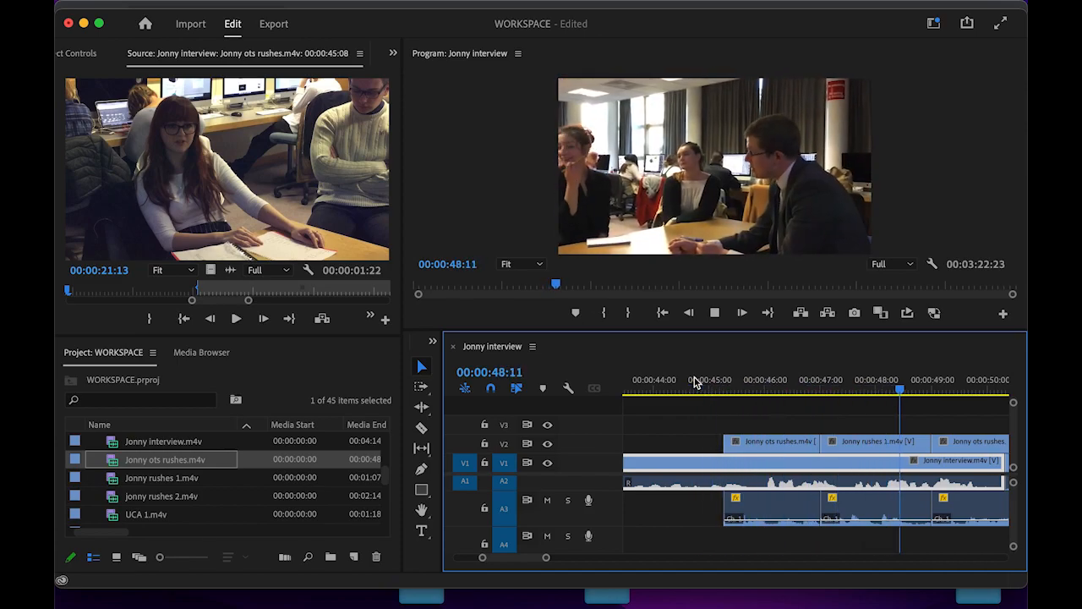
pyautogui.press('space')
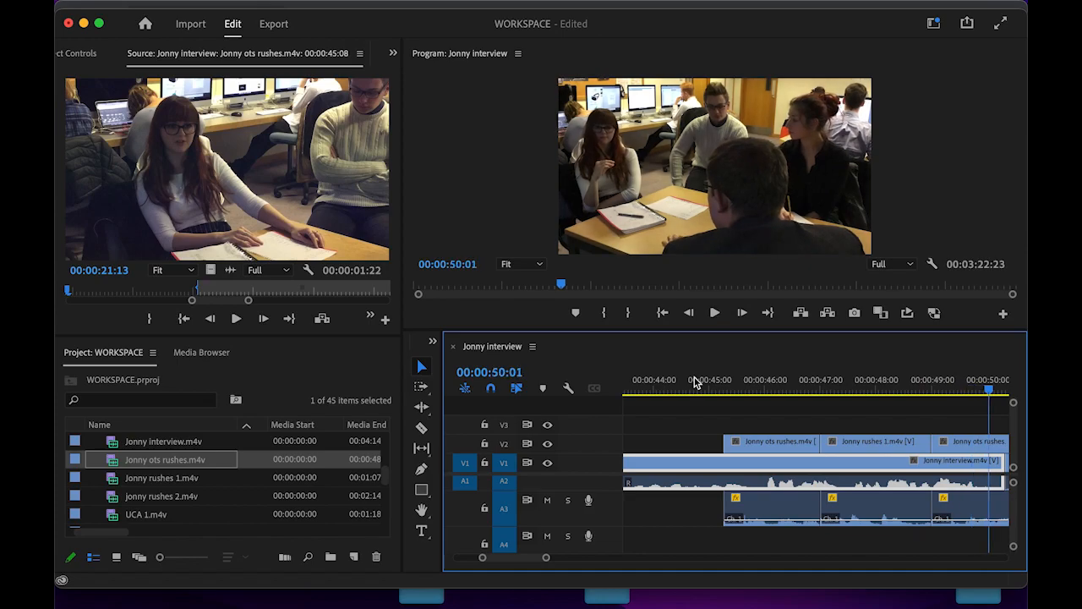
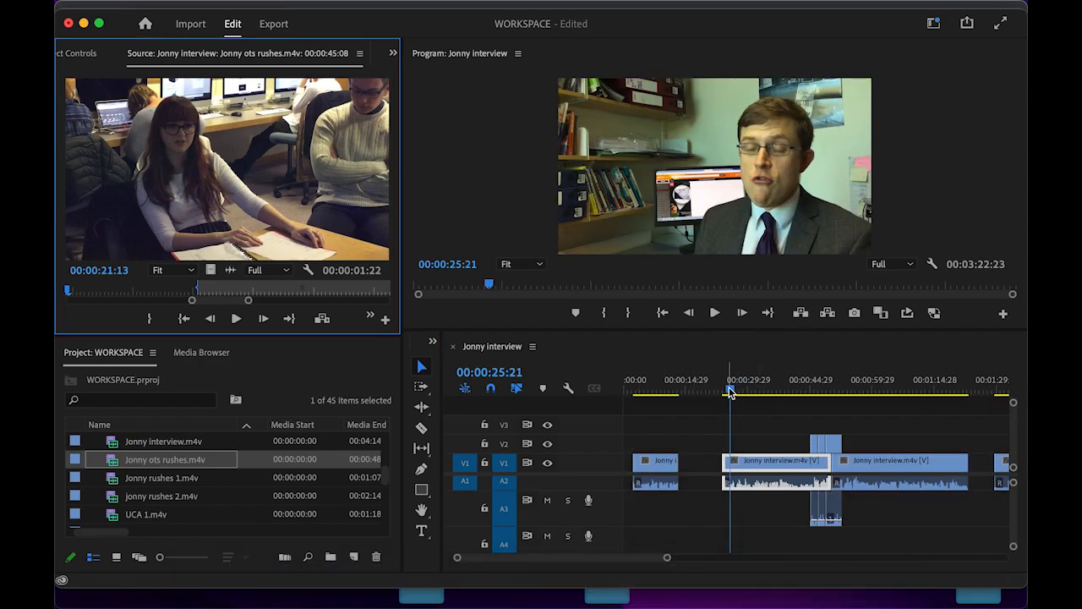
# - Scrub the playhead back to about 00:00:21–23, into the black gap before the interview clip
pyautogui.moveTo(731, 392); pyautogui.dragTo(719, 394)
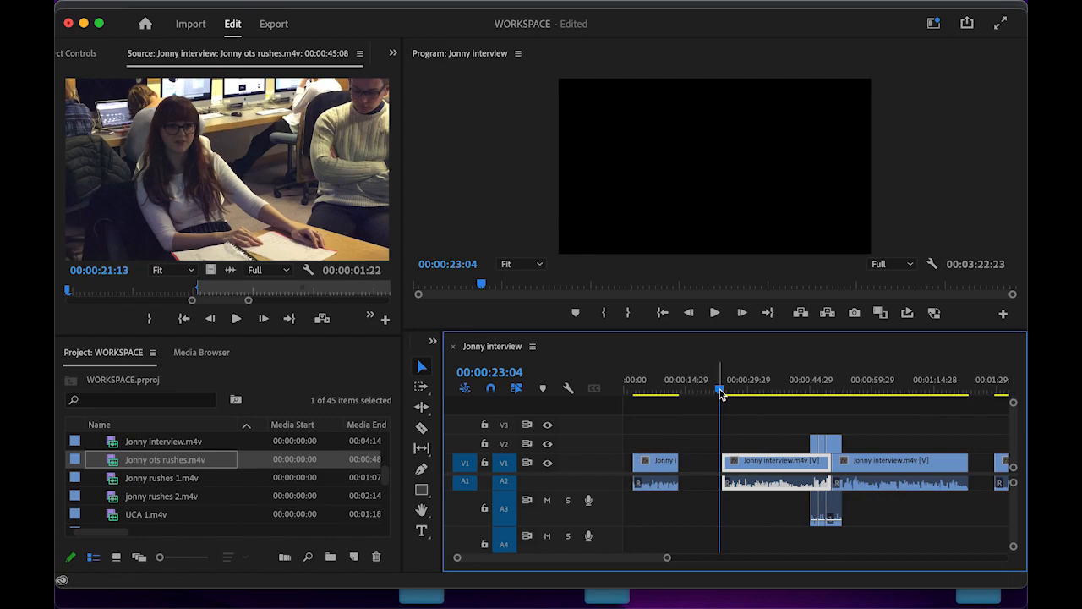
# - Replay the gap-to-interview cut twice, then park at 00:00:23:20 with the Markers menu showing
pyautogui.moveTo(719, 392); pyautogui.dragTo(724, 394)
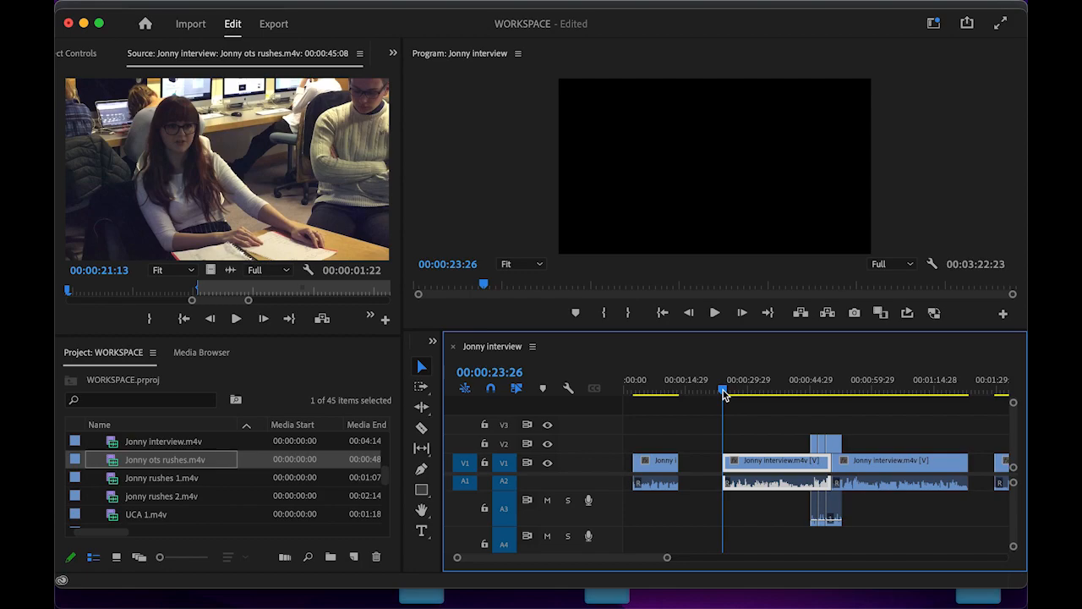
pyautogui.press('space')
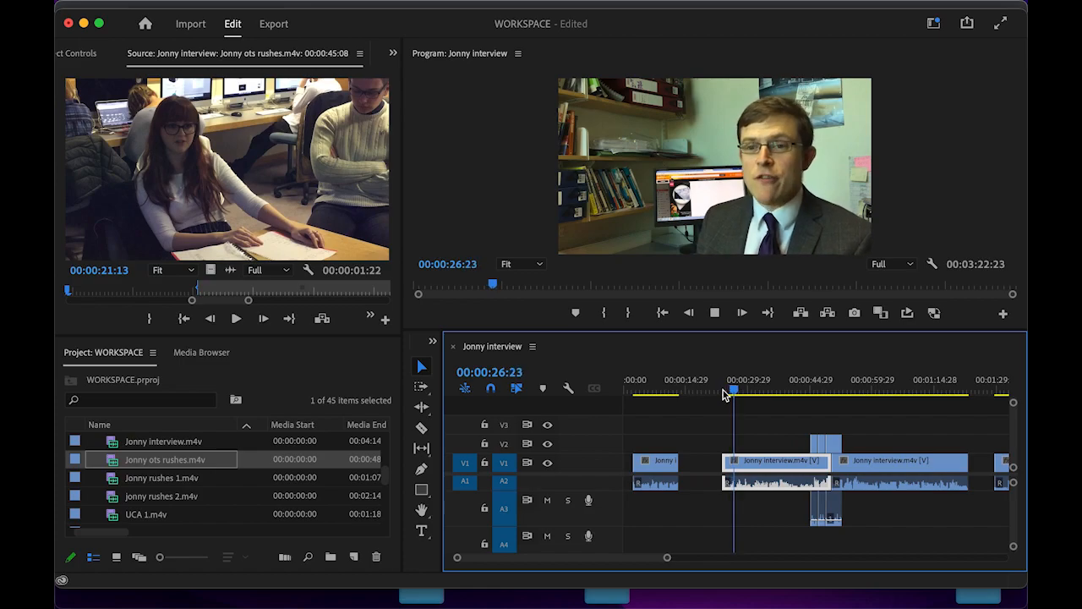
pyautogui.press('space')
pyautogui.moveTo(736, 394); pyautogui.dragTo(721, 394)
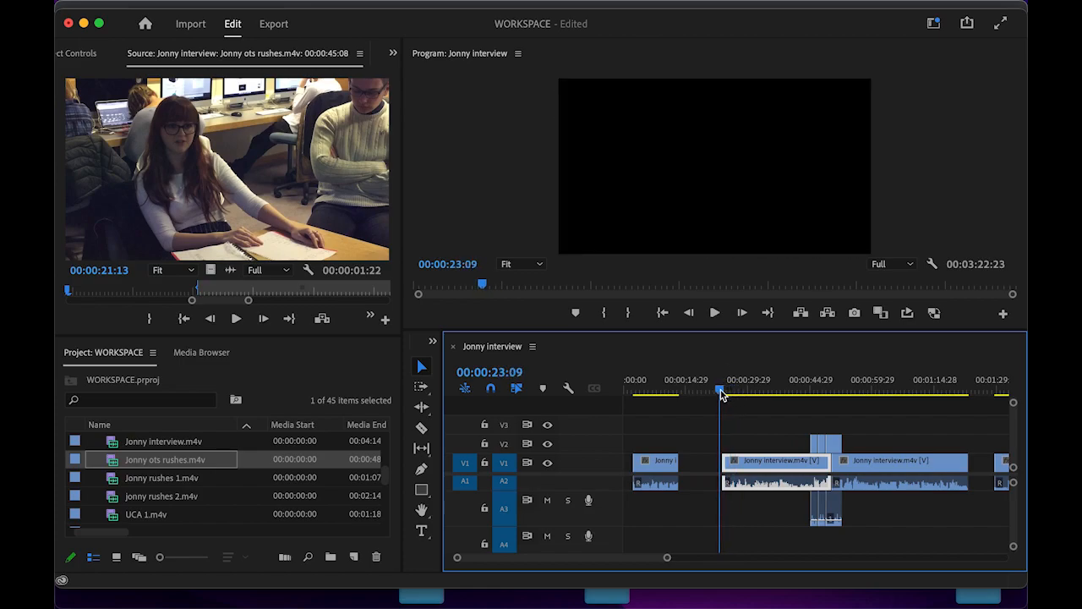
pyautogui.press('space')
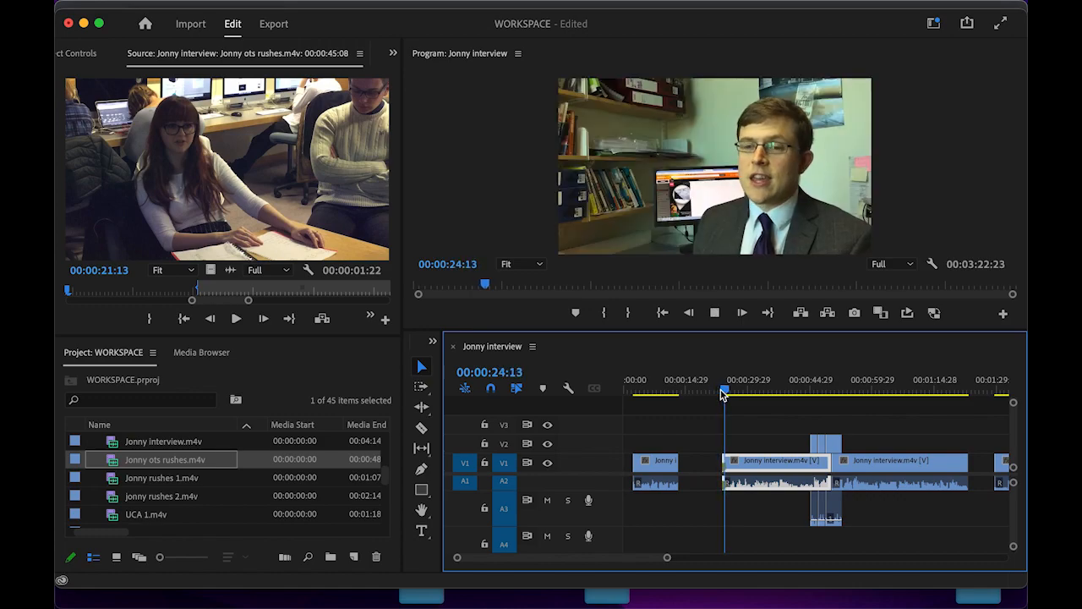
pyautogui.press('space')
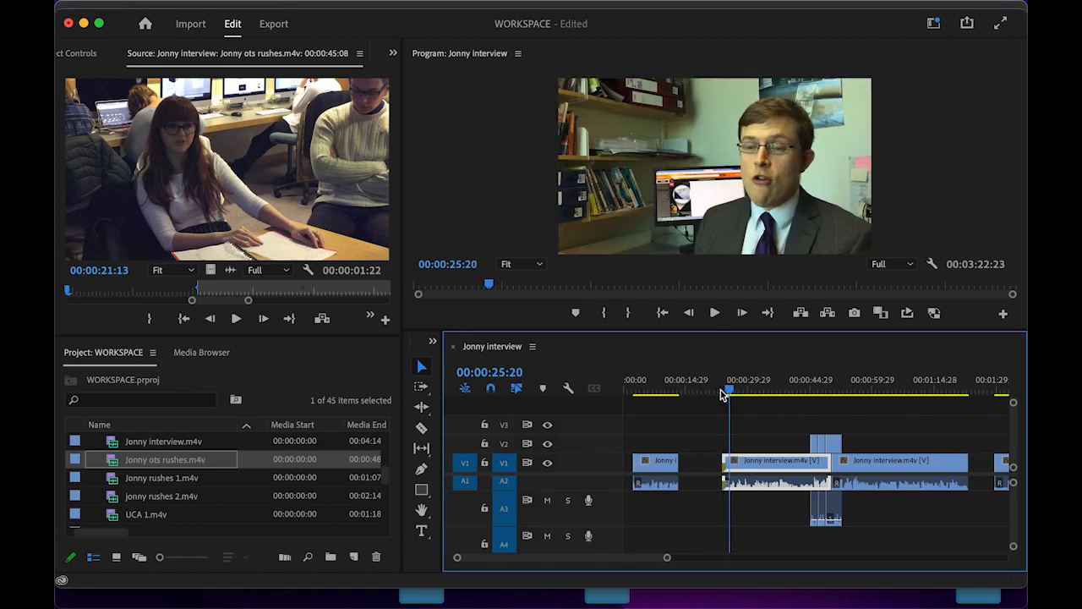
pyautogui.click(721, 394)
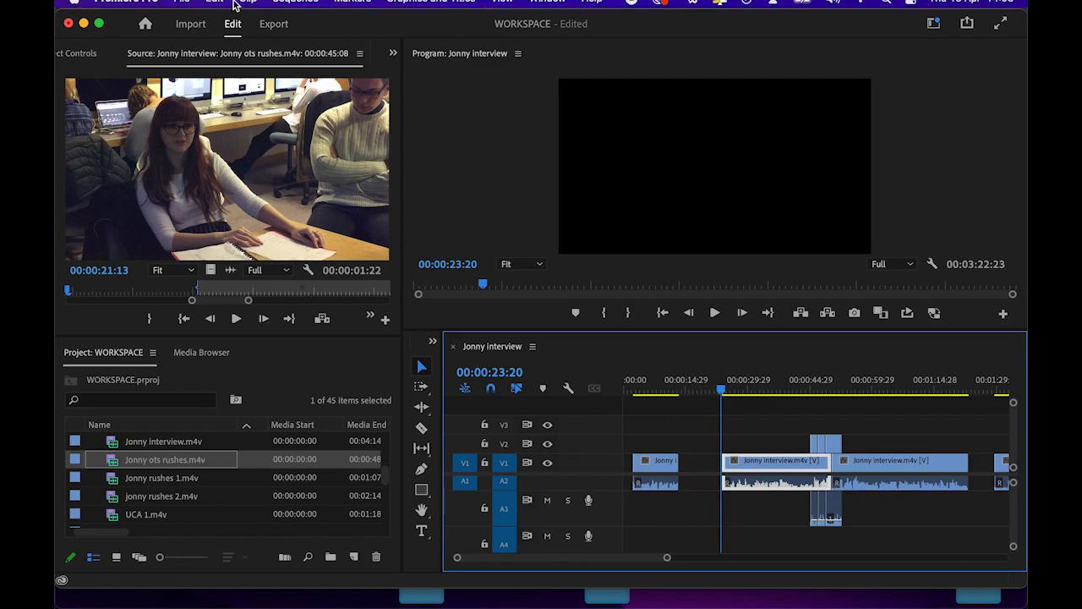
pyautogui.click(361, 9)
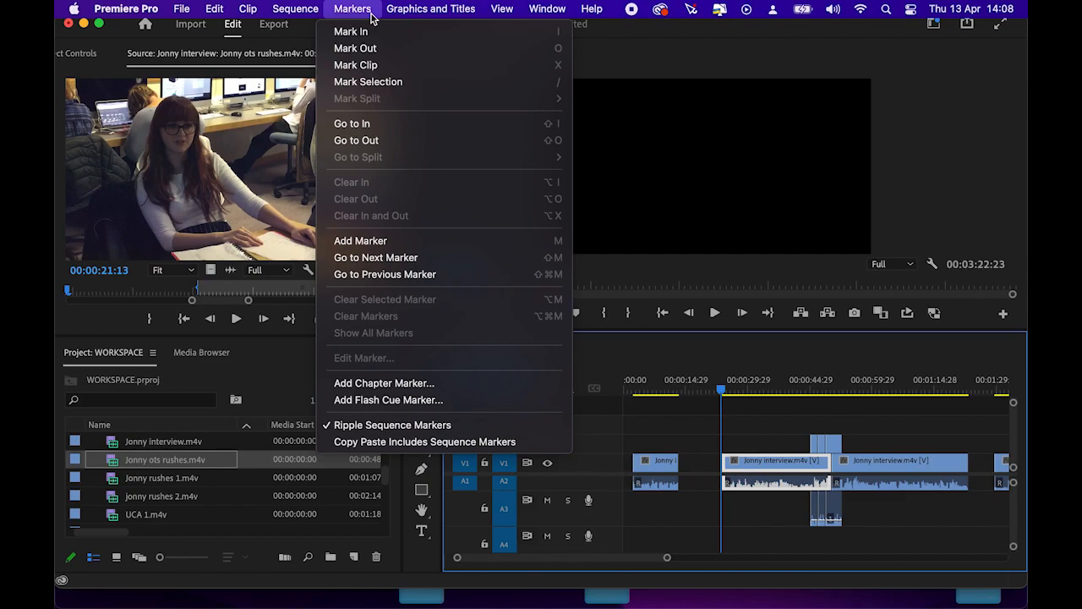
# - Mark an in/out range around the interview clip and drag its start point later
pyautogui.click(723, 393)
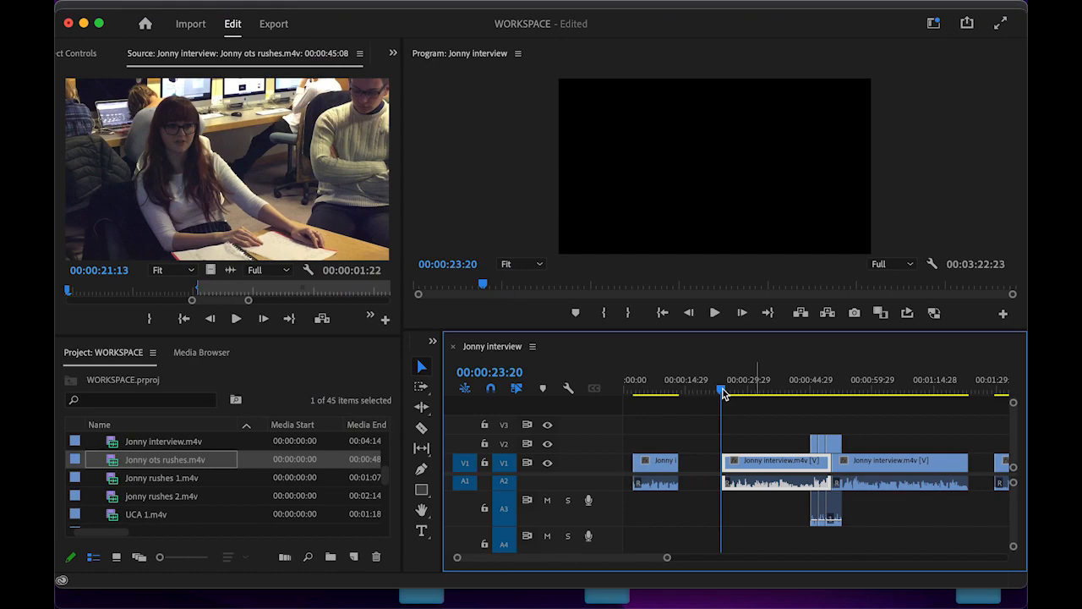
pyautogui.press('x')
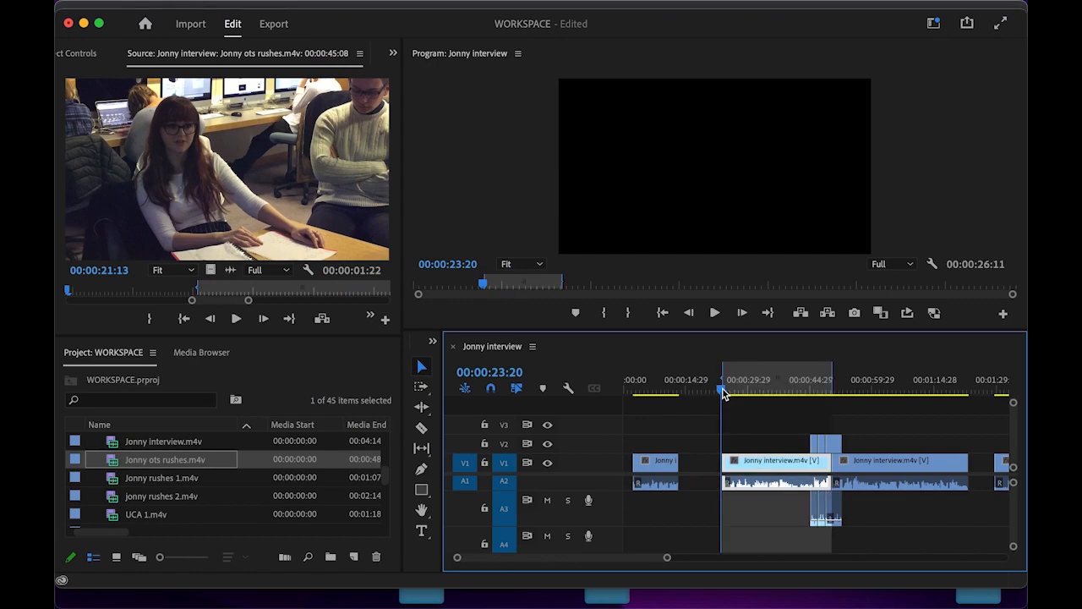
pyautogui.click(711, 384)
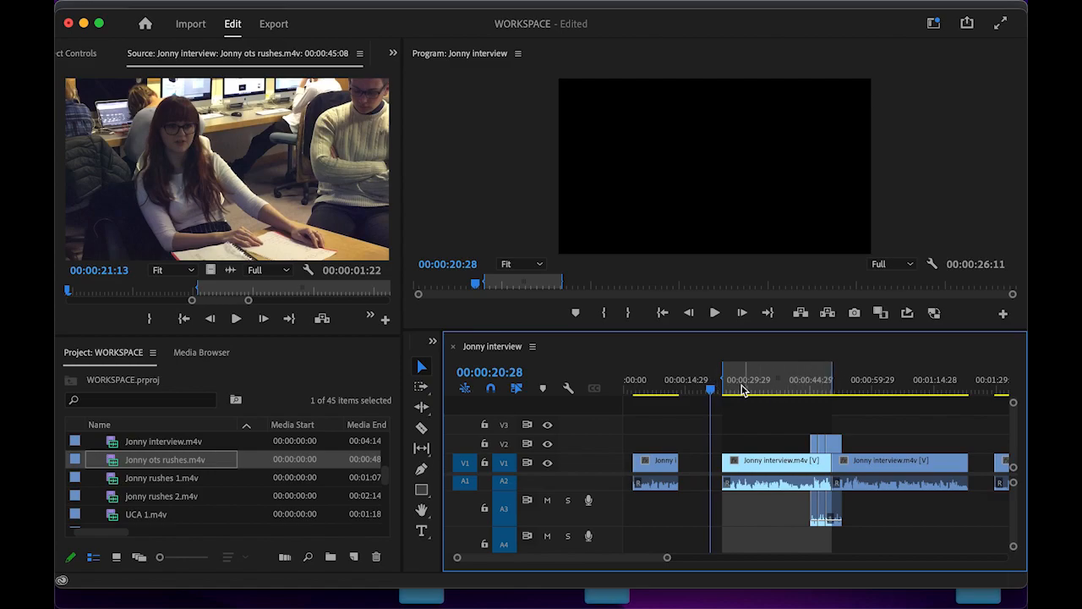
pyautogui.moveTo(723, 378)
pyautogui.mouseDown()
pyautogui.moveTo(845, 386)
pyautogui.moveTo(833, 385)
pyautogui.mouseUp()
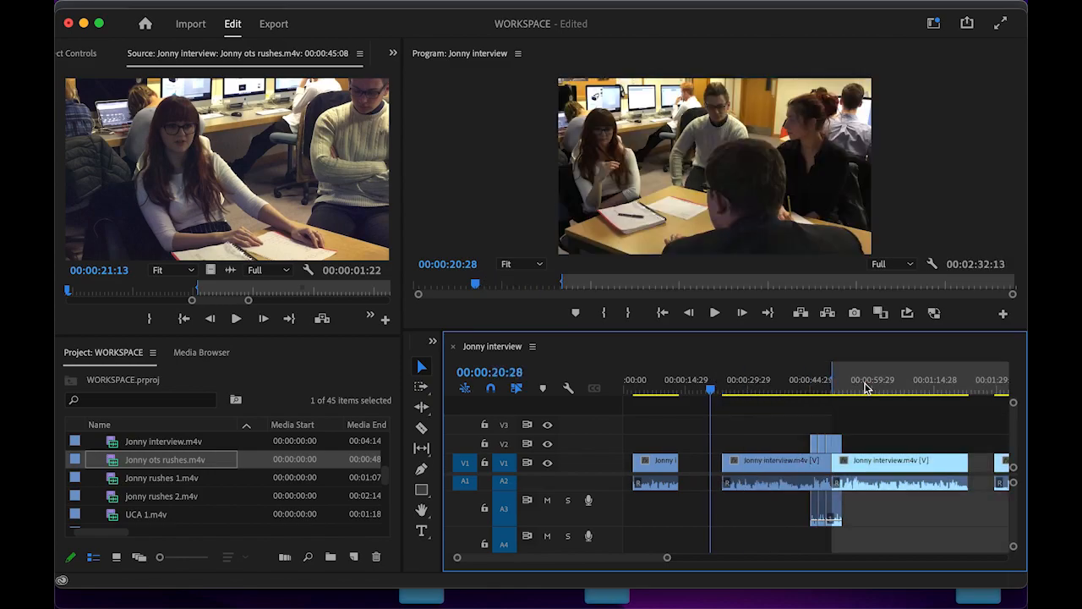
# - Replay the cut into the interview from 00:00:22:23 and return to the gap before it
pyautogui.click(720, 386)
pyautogui.press('space')
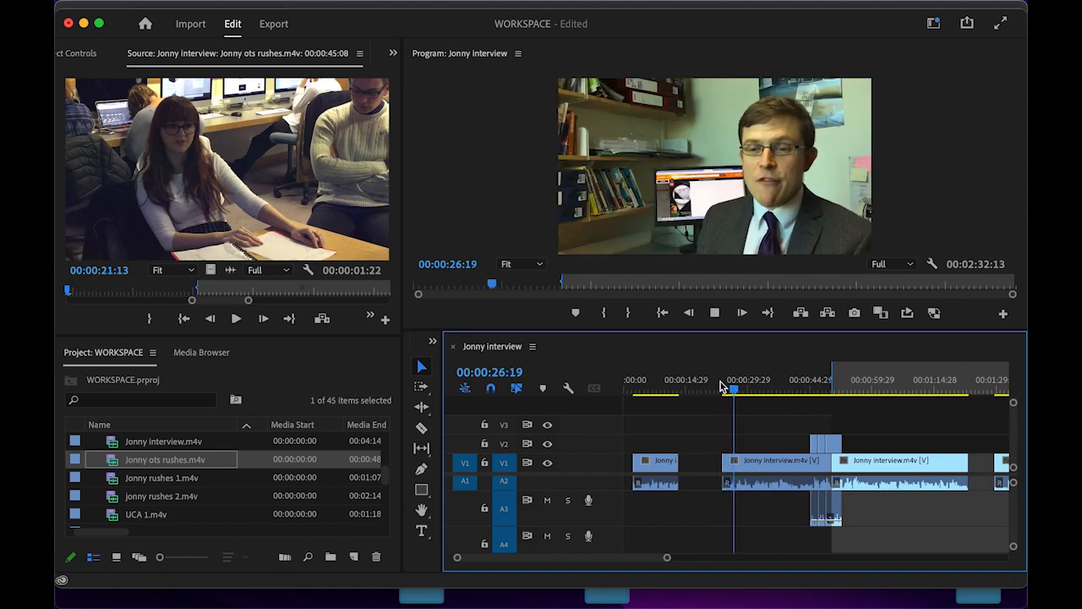
pyautogui.press('space')
pyautogui.press('d')
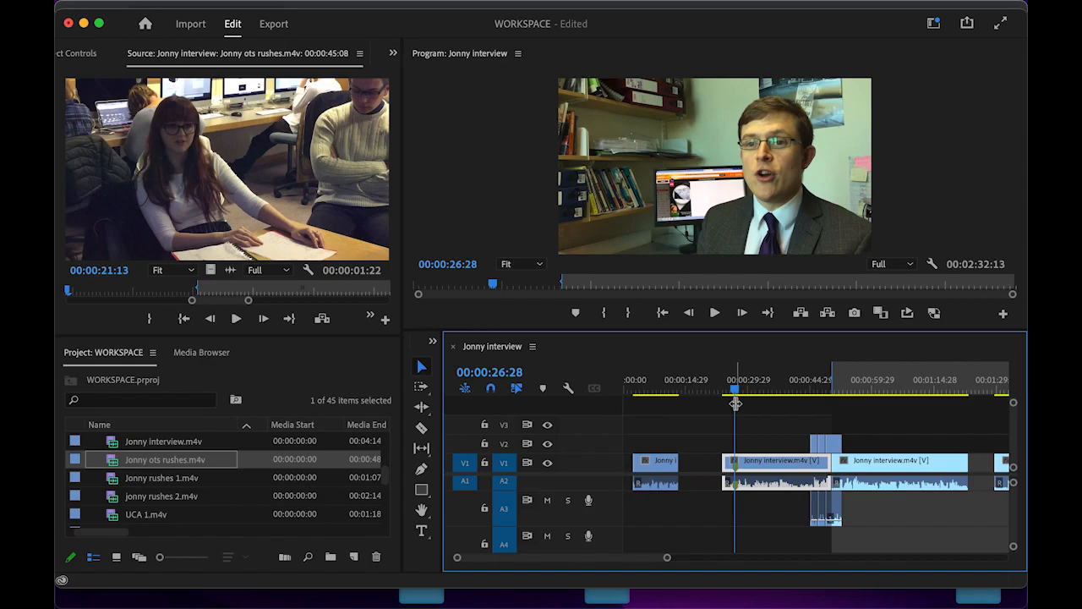
pyautogui.moveTo(735, 404); pyautogui.dragTo(720, 394)
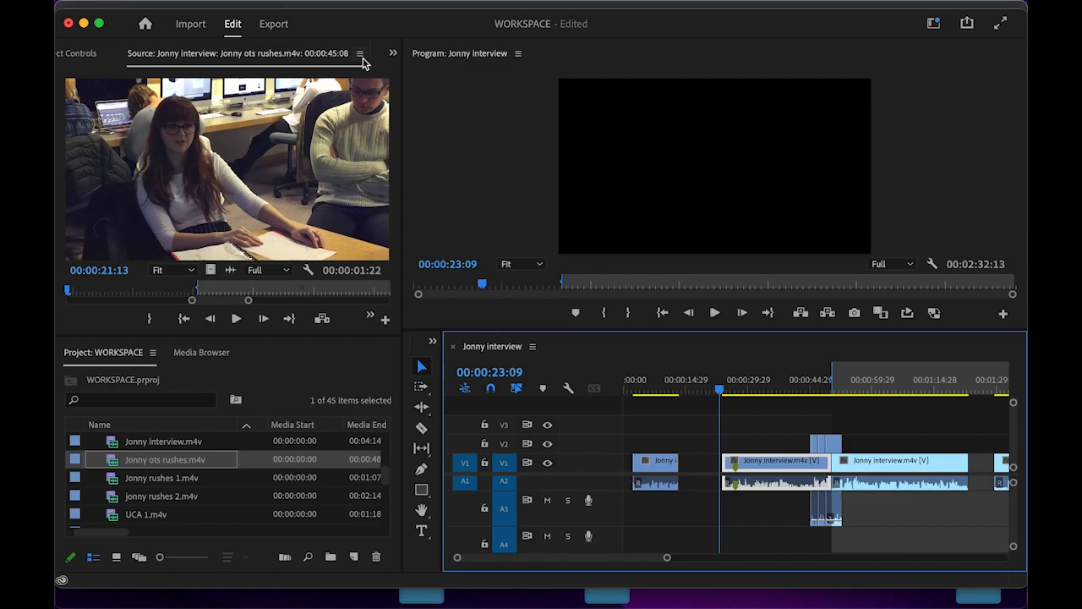
# - Bring up the Essential Graphics panel on its title-template browsing view
pyautogui.click(393, 54)
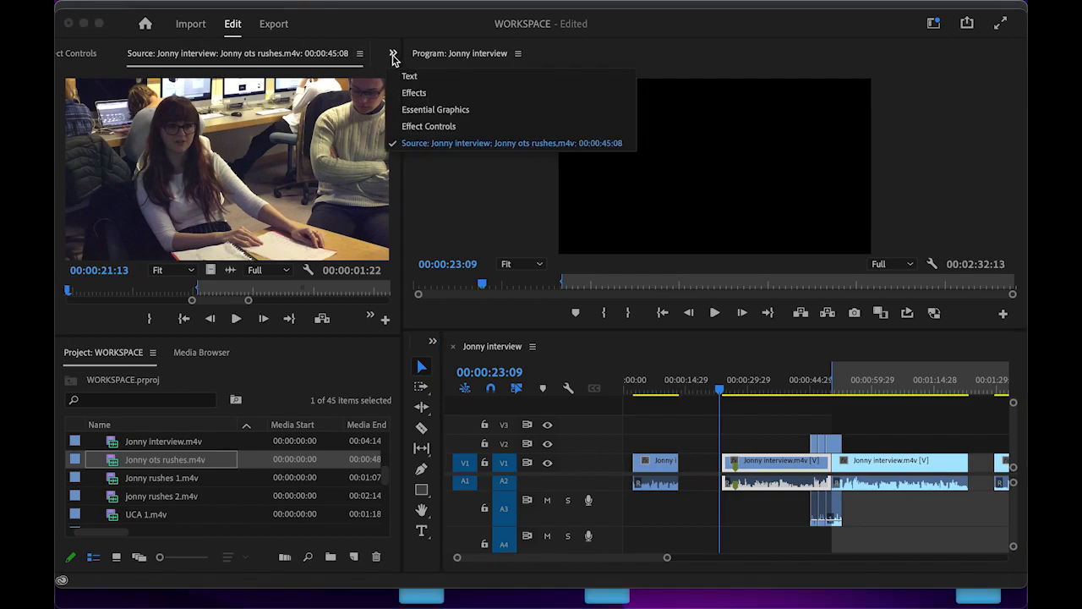
pyautogui.click(435, 110)
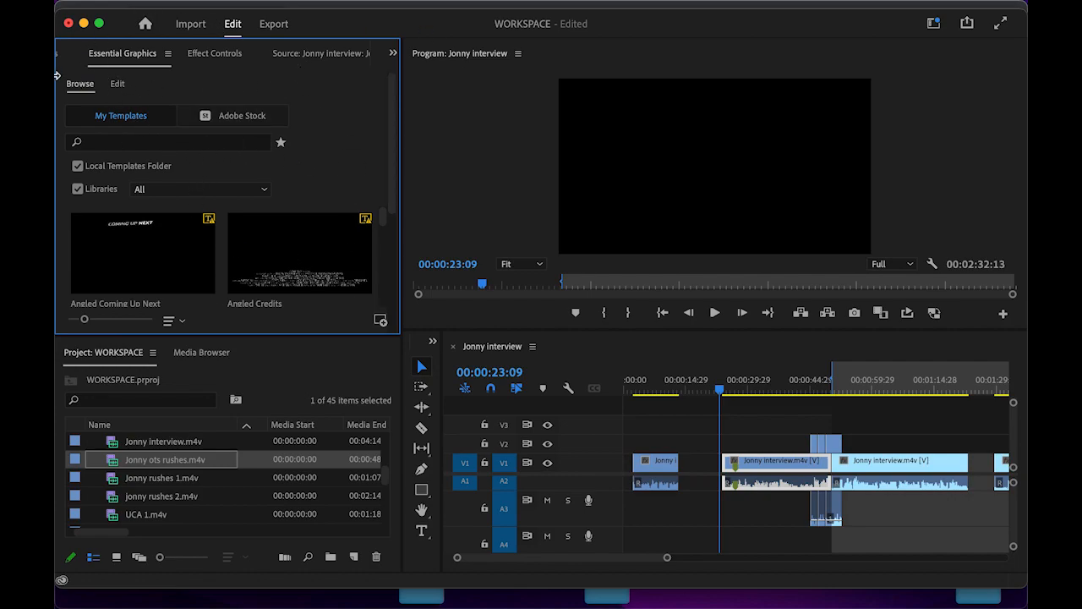
pyautogui.click(119, 86)
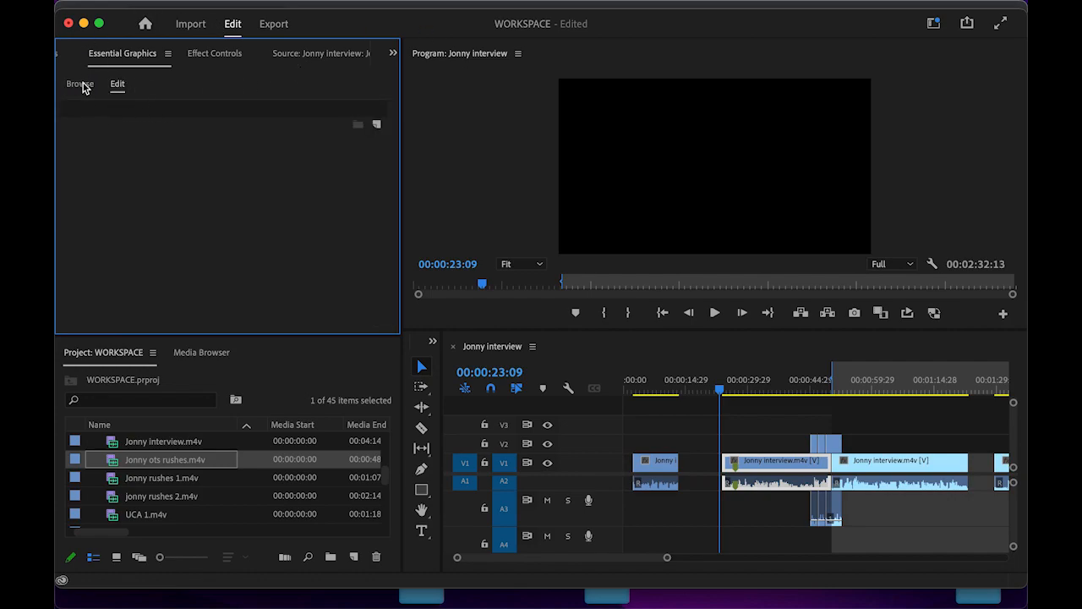
pyautogui.click(80, 88)
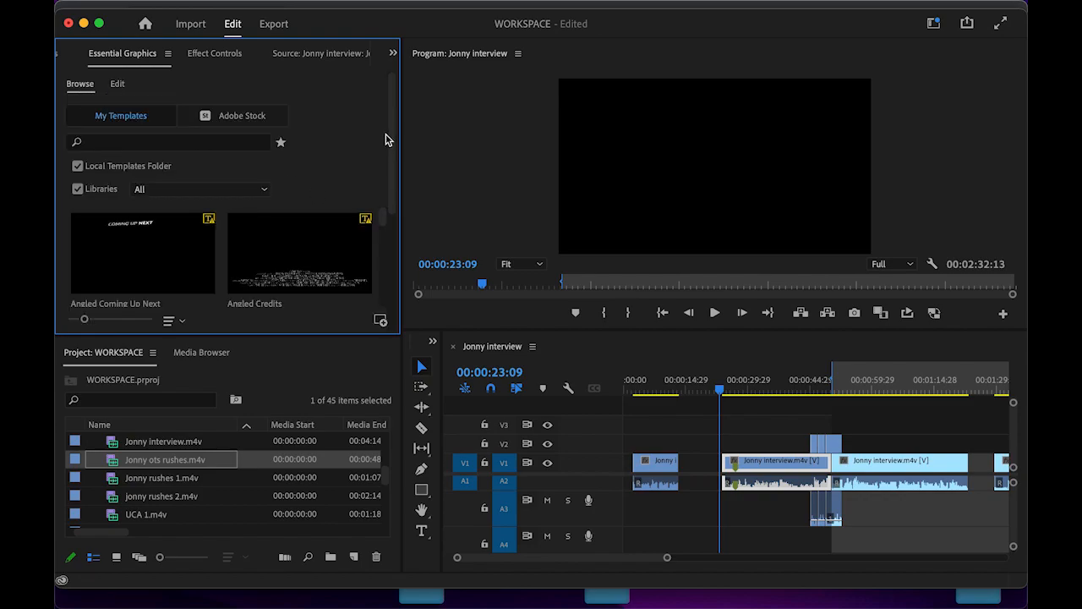
# - Place the Classic Lower Third Two Lines template on V2 from 00:00:26:28 over the interview
pyautogui.scroll(-2, 391, 136)
pyautogui.scroll(-2, 391, 149)
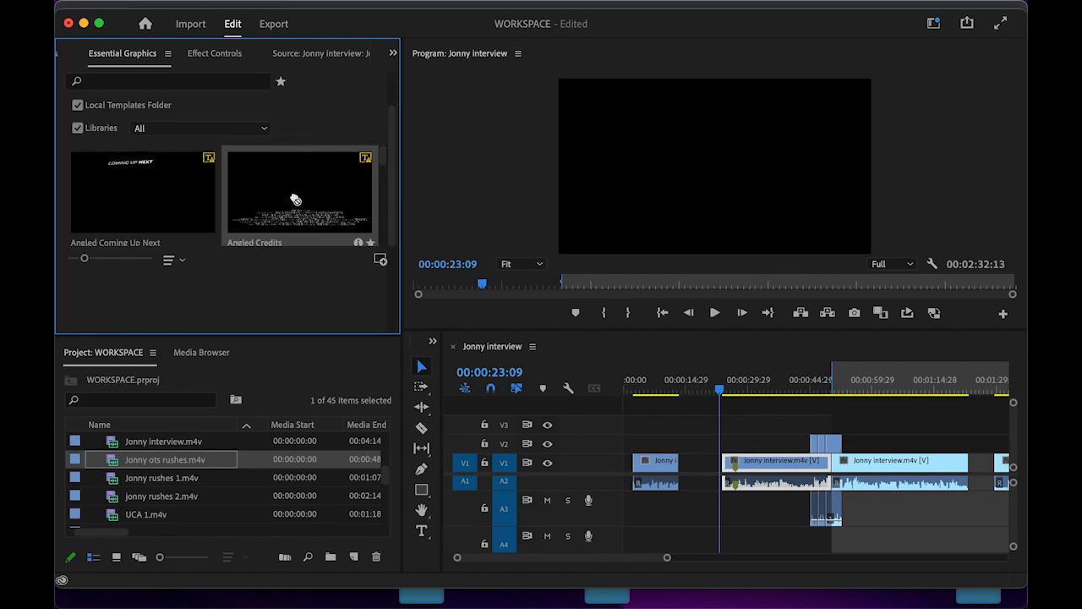
pyautogui.moveTo(386, 164); pyautogui.dragTo(385, 193)
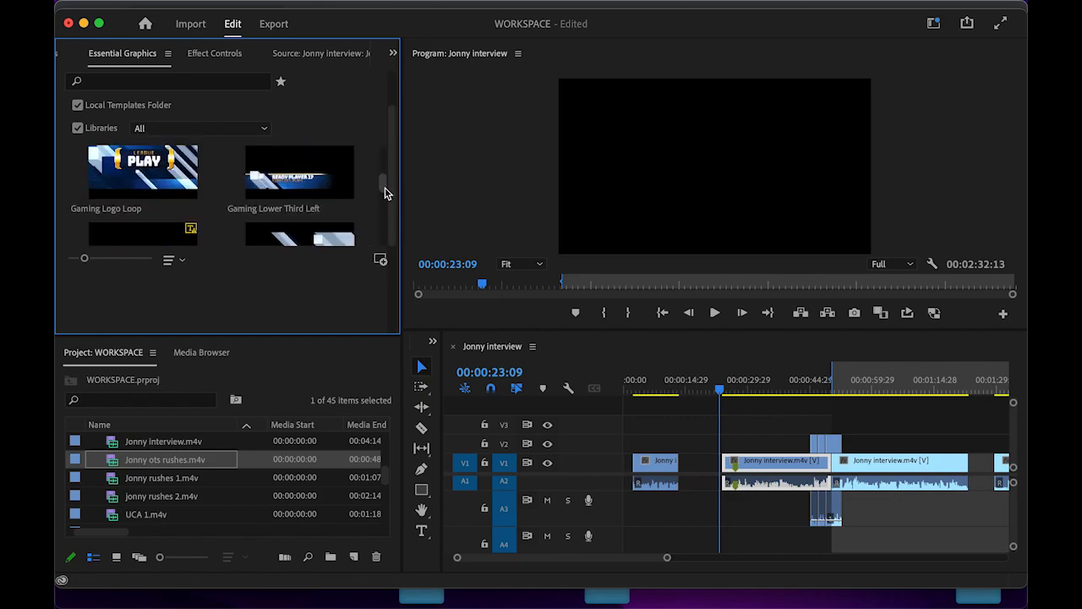
pyautogui.moveTo(381, 184); pyautogui.dragTo(385, 198)
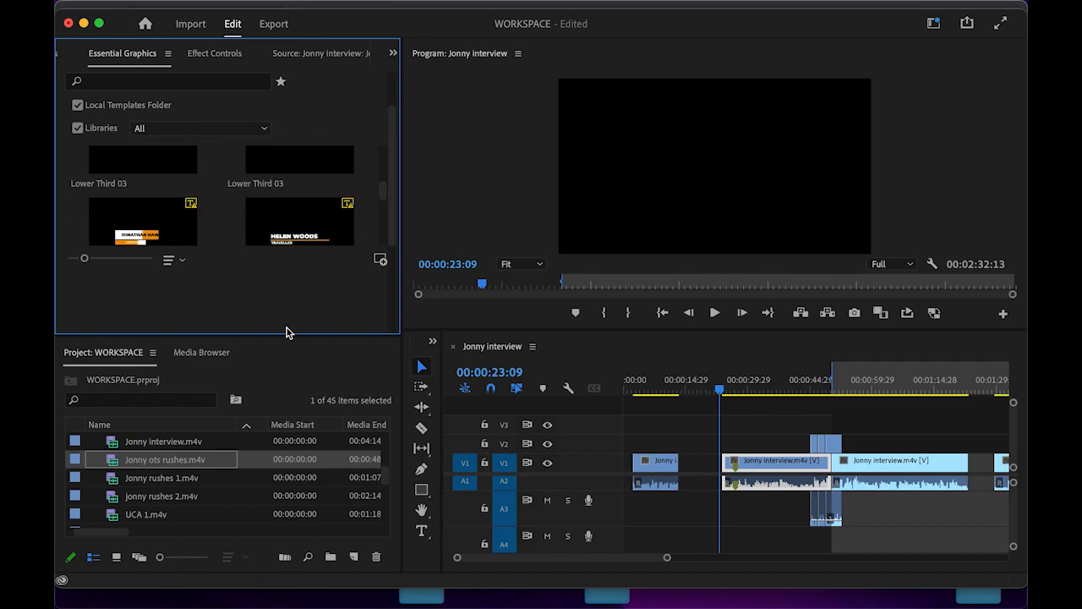
pyautogui.moveTo(286, 339); pyautogui.dragTo(285, 522)
pyautogui.moveTo(382, 282); pyautogui.dragTo(376, 206)
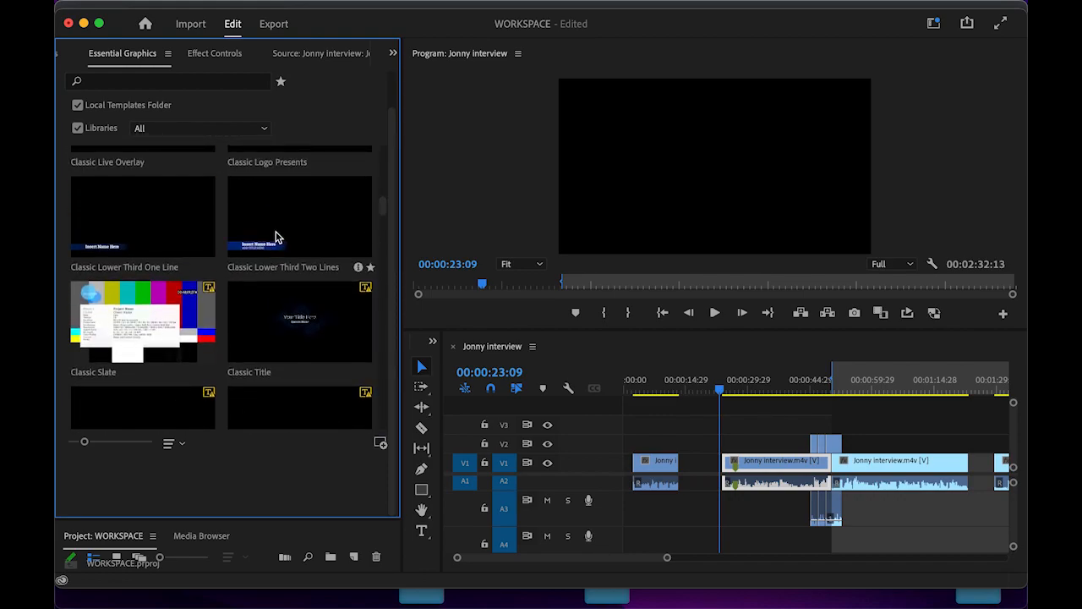
pyautogui.moveTo(267, 223); pyautogui.dragTo(742, 439)
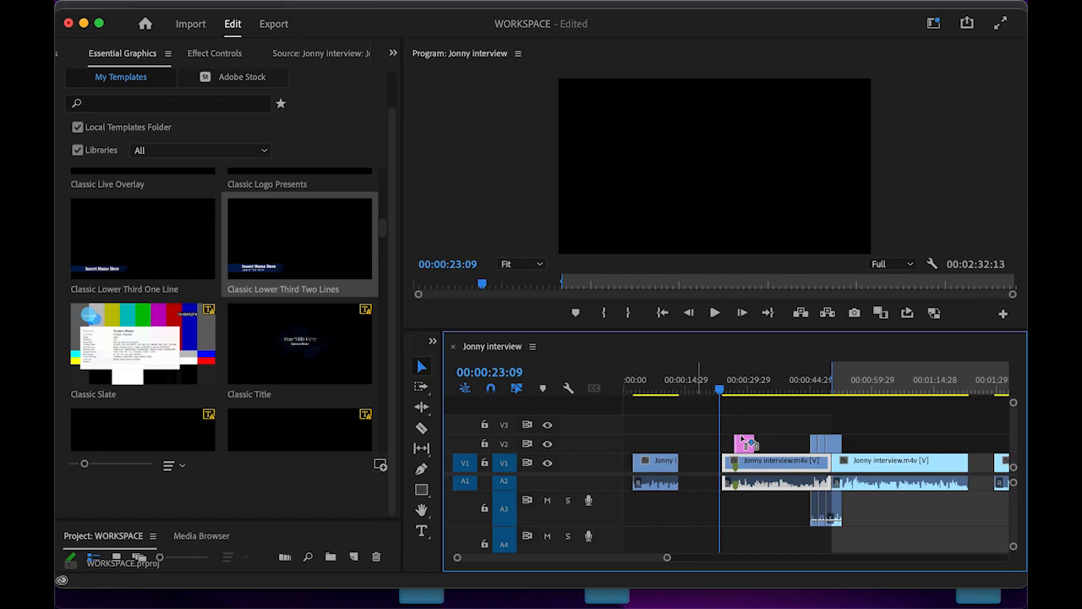
# - Park at 00:00:27:21 over the title, open it in the Text panel, and select its text in the preview
pyautogui.moveTo(726, 391); pyautogui.dragTo(738, 395)
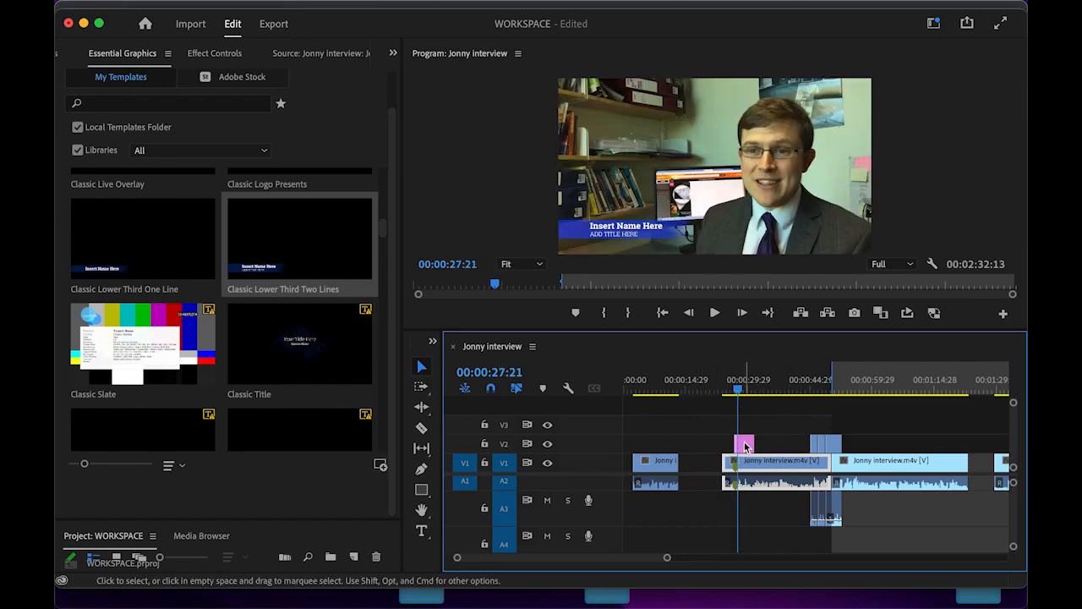
pyautogui.doubleClick(744, 443)
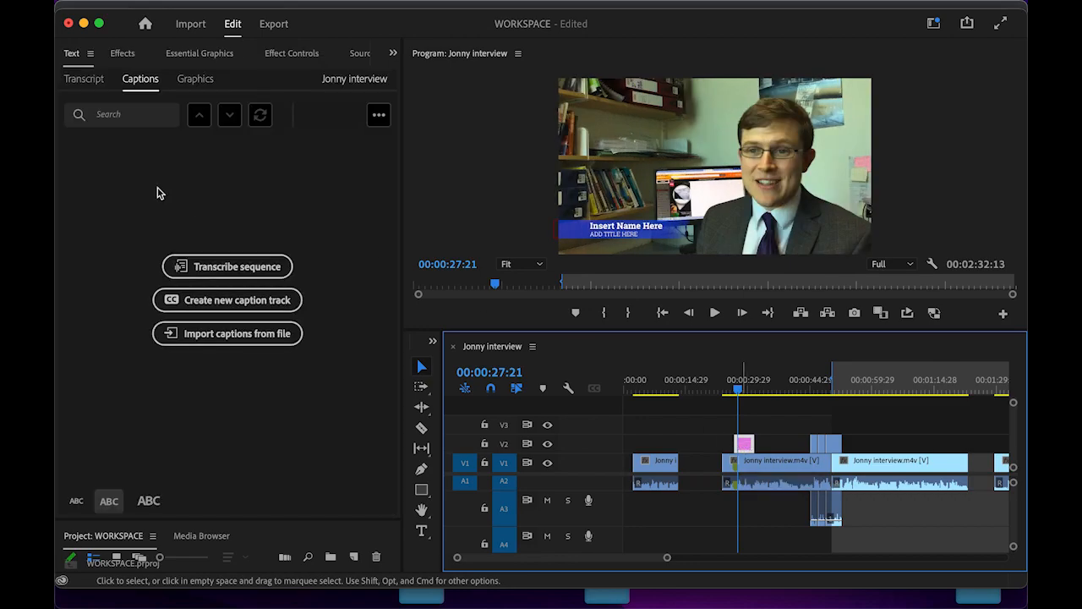
pyautogui.click(194, 79)
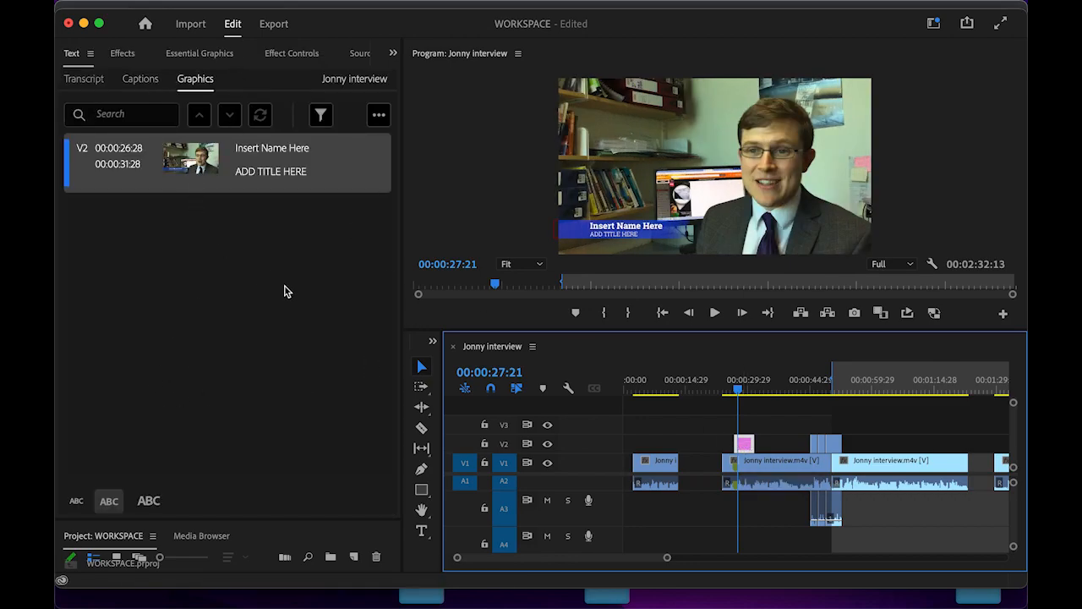
pyautogui.click(139, 82)
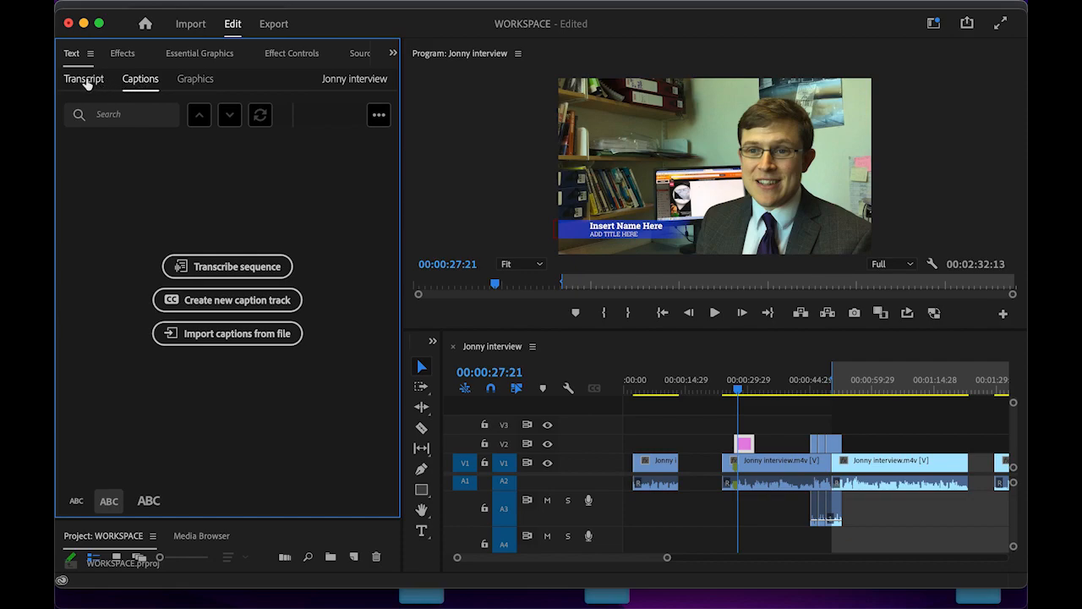
pyautogui.click(646, 228)
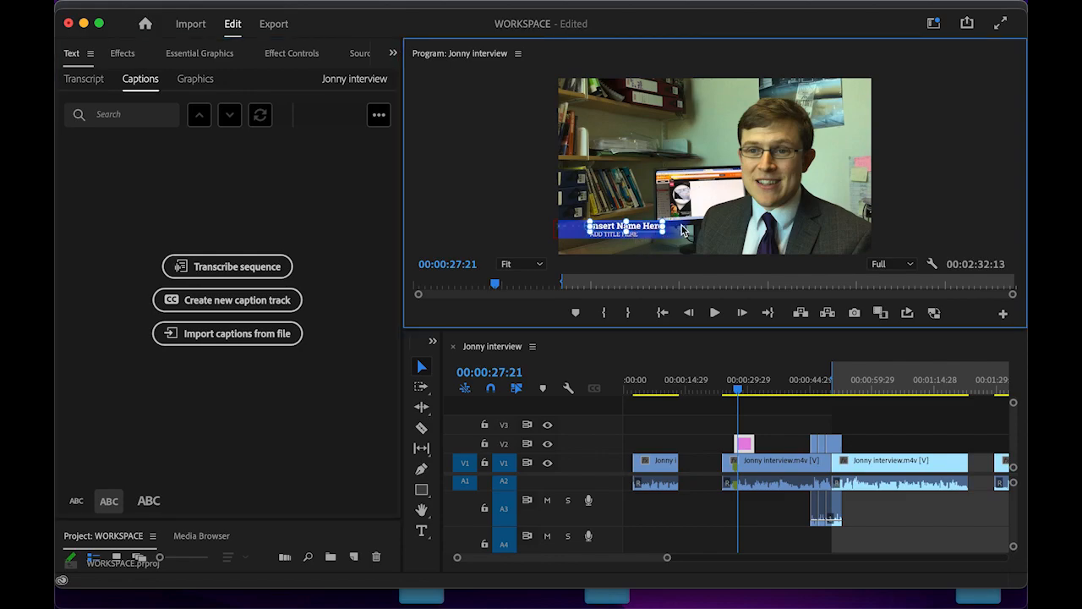
# - Enlarge the preview and replace 'Insert Name Here' with the interviewee's full name
pyautogui.moveTo(652, 329); pyautogui.dragTo(647, 422)
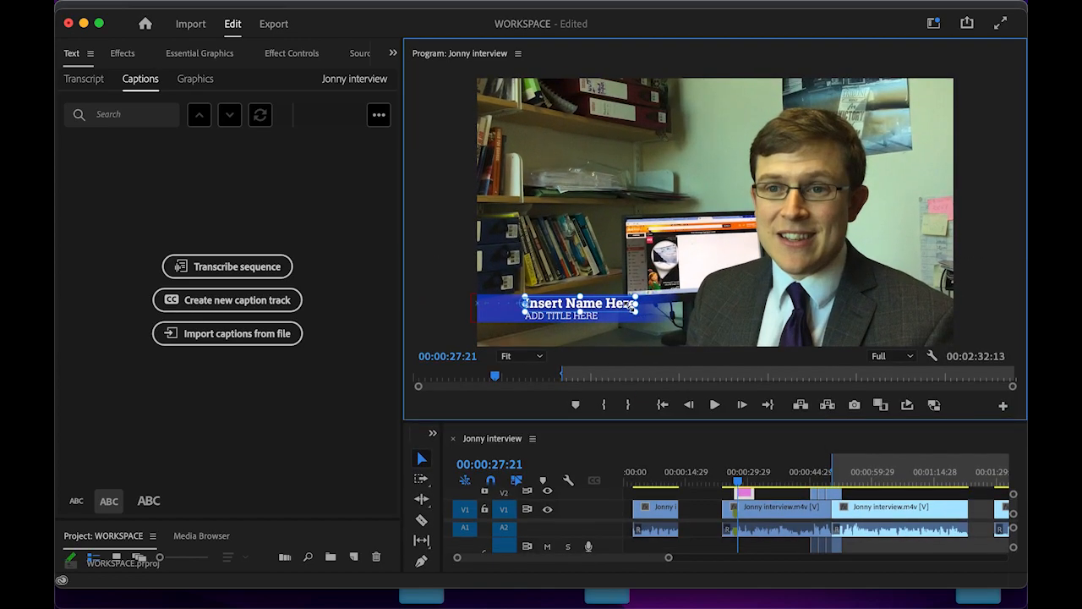
pyautogui.doubleClick(629, 306)
pyautogui.press('BackSpace')
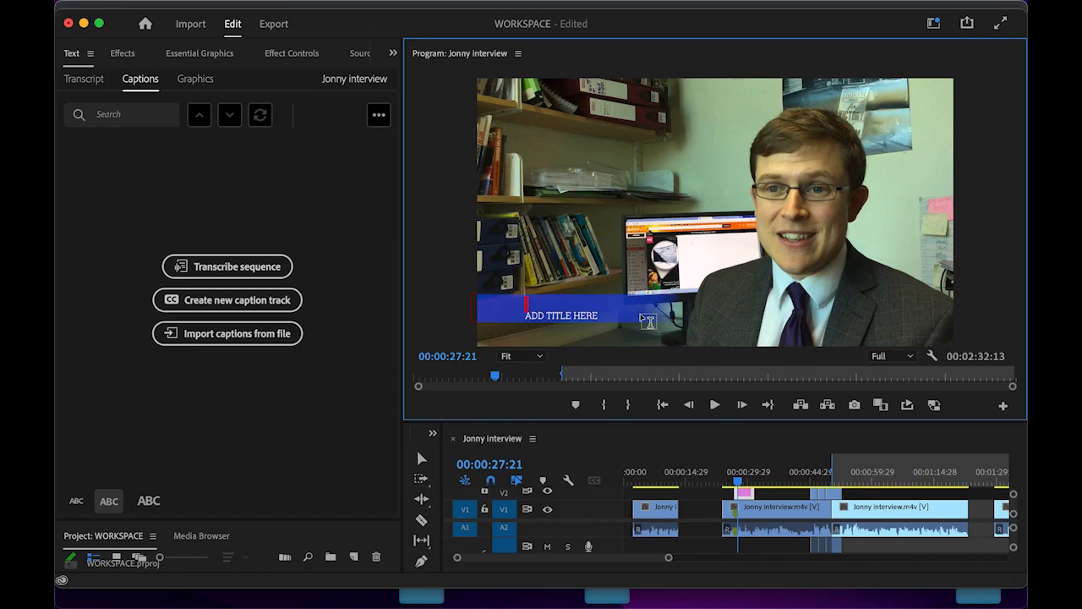
# - Replace the ADD TITLE HERE line with 'Journalism Lecturer'
pyautogui.click(594, 313)
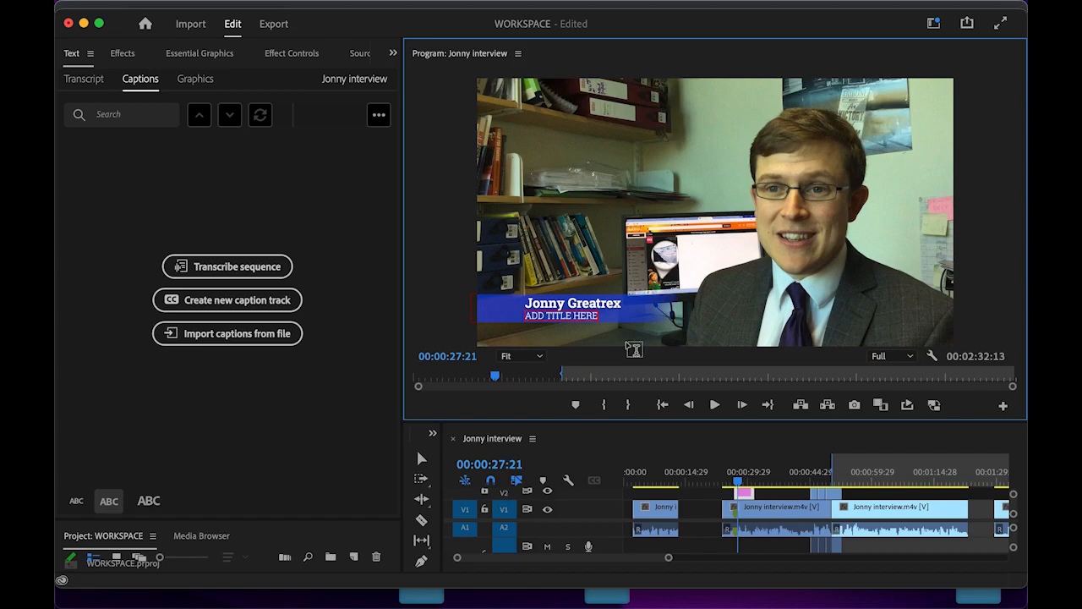
pyautogui.press('BackSpace')
pyautogui.press('BackSpace')
pyautogui.press('BackSpace')
pyautogui.press('BackSpace')
pyautogui.press('BackSpace')
pyautogui.press('BackSpace')
pyautogui.press('BackSpace')
pyautogui.press('BackSpace')
pyautogui.press('BackSpace')
pyautogui.write('Jour')
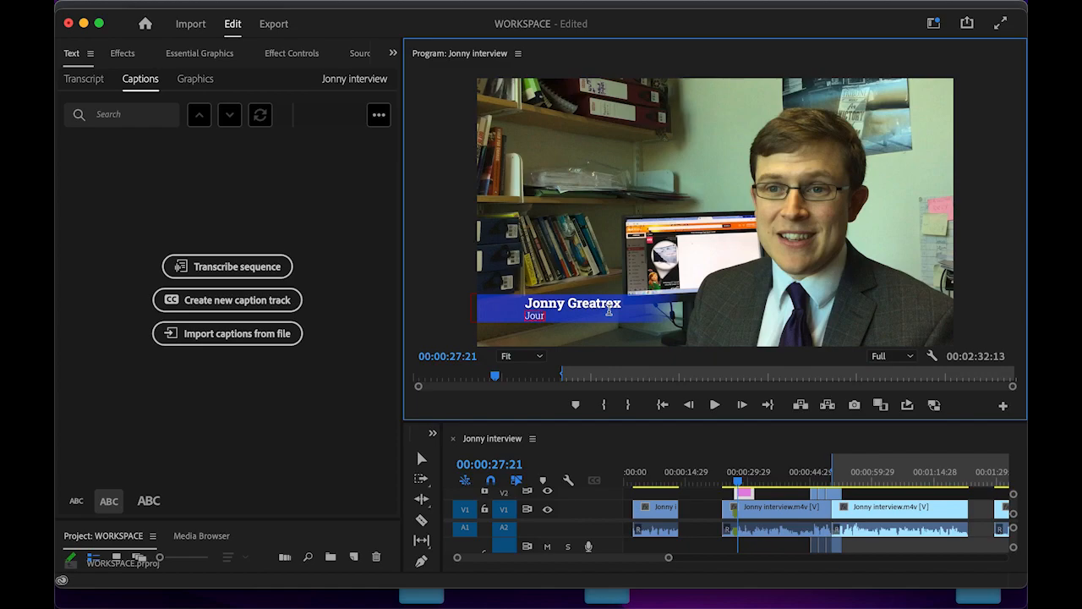
pyautogui.write('nalism Lecturer')
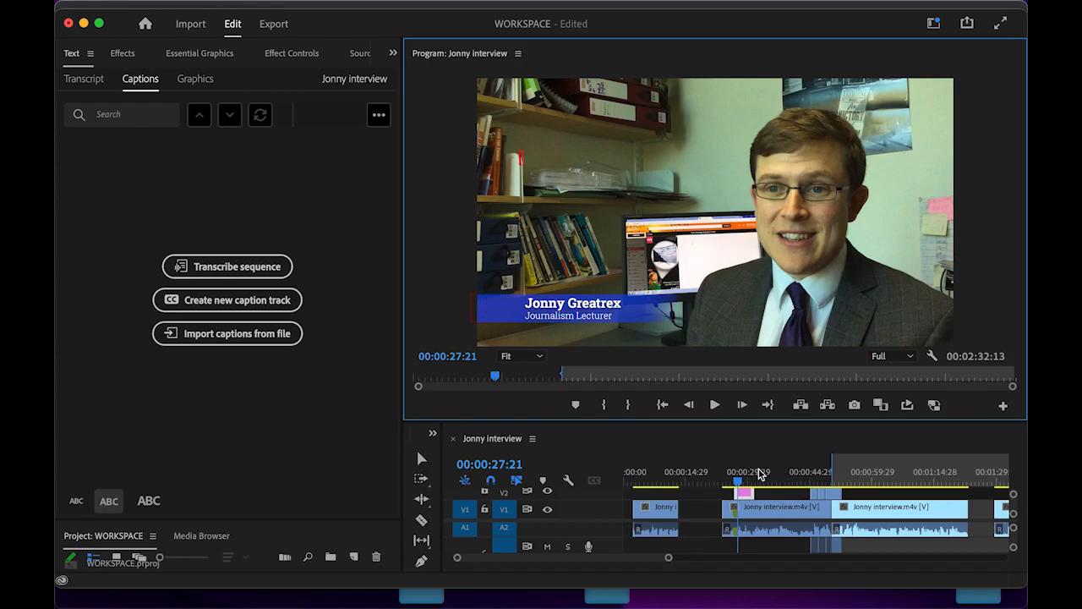
# - Extend the lower-third title clip so it ends at 00:00:33:03
pyautogui.moveTo(739, 488); pyautogui.dragTo(729, 488)
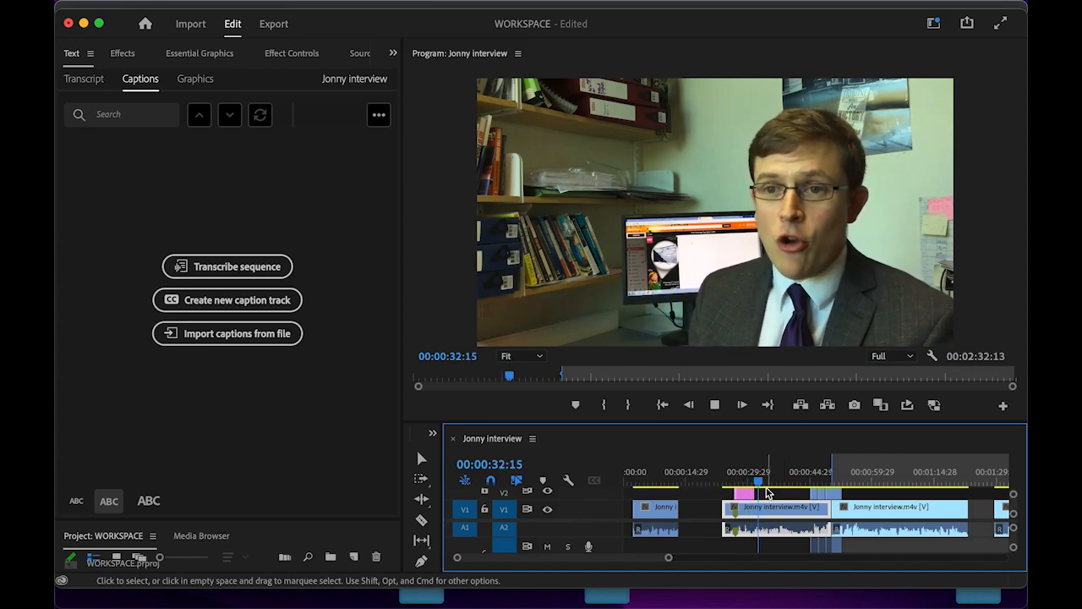
pyautogui.press('space')
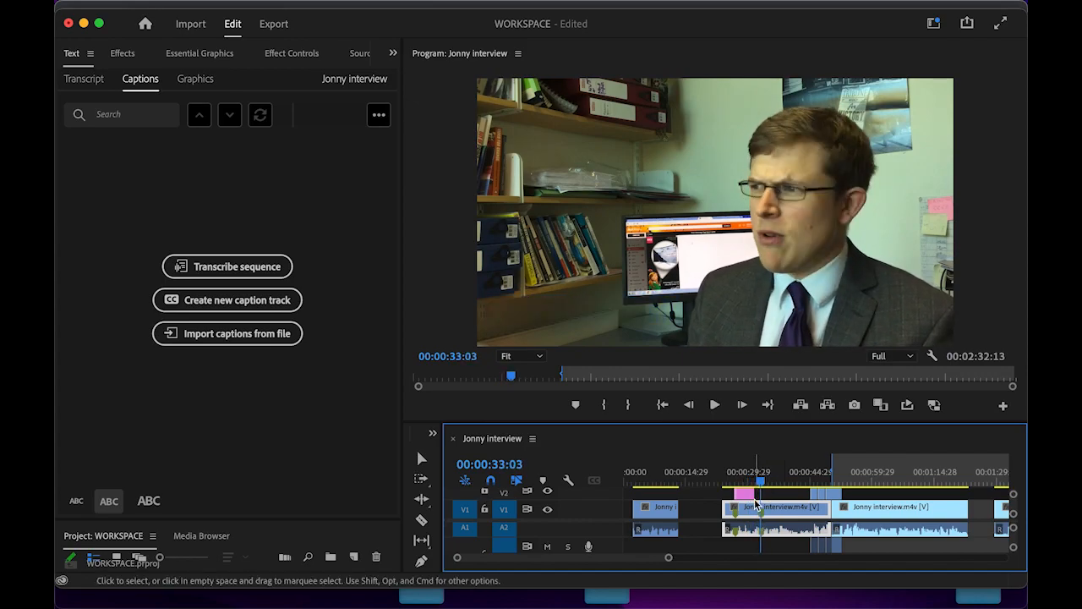
pyautogui.moveTo(753, 495); pyautogui.dragTo(735, 482)
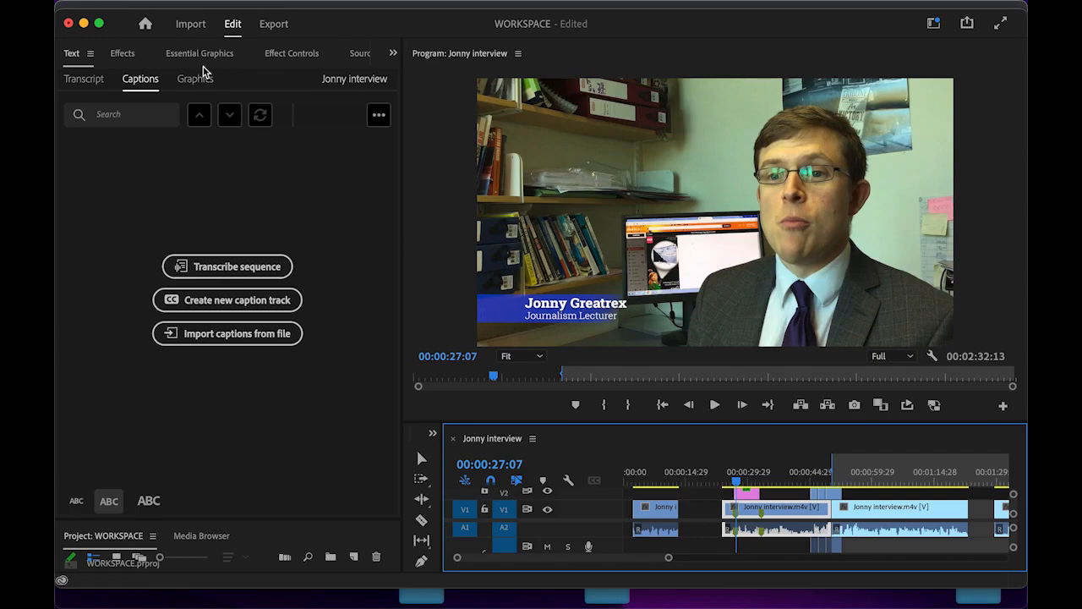
# - Show the title clip's settings in the Effect Controls panel
pyautogui.click(122, 53)
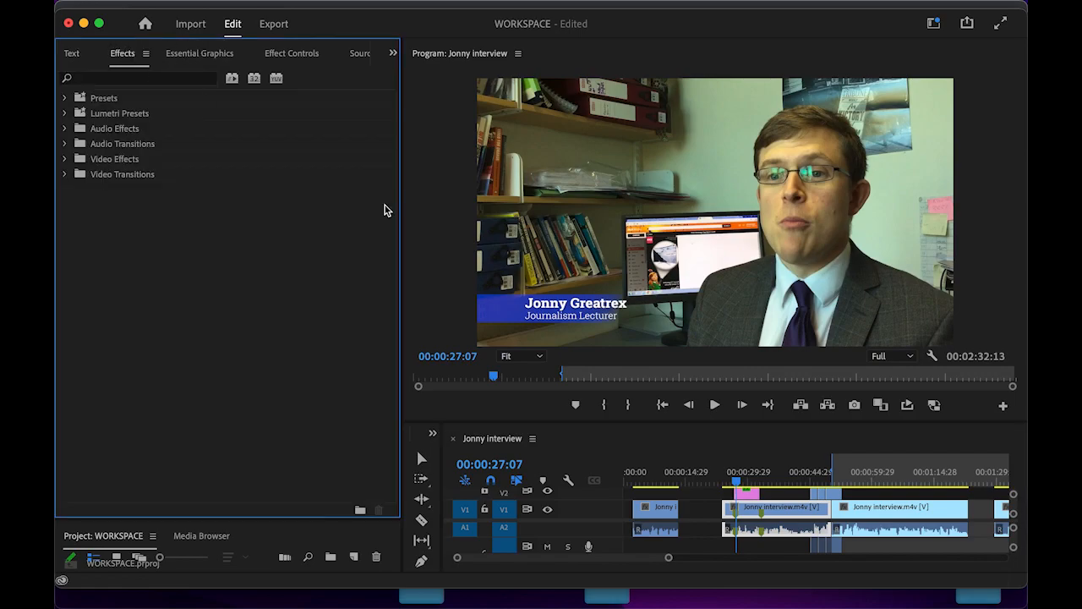
pyautogui.click(204, 56)
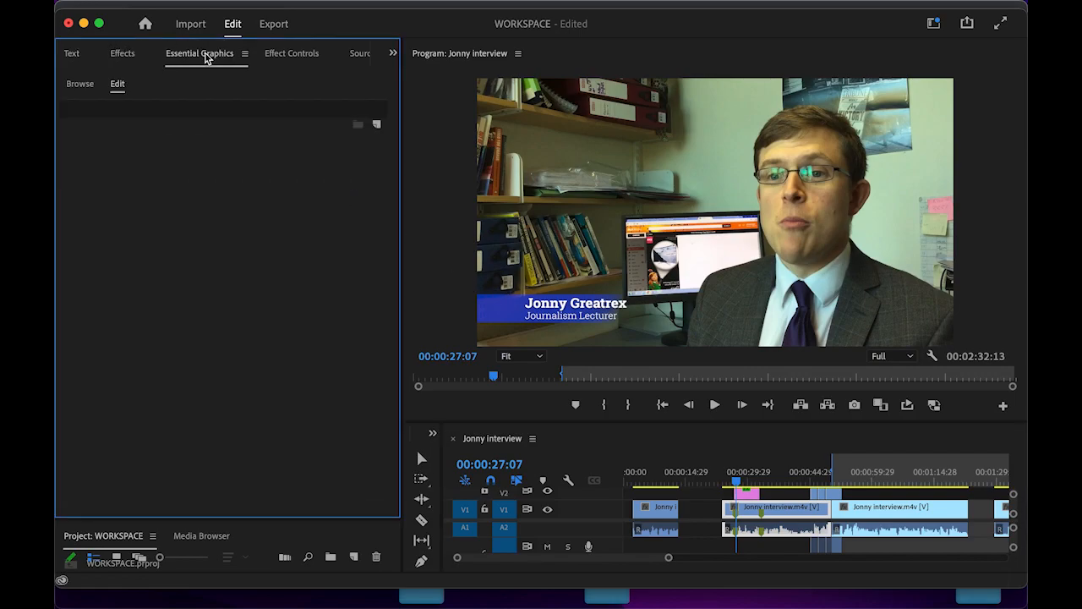
pyautogui.click(298, 55)
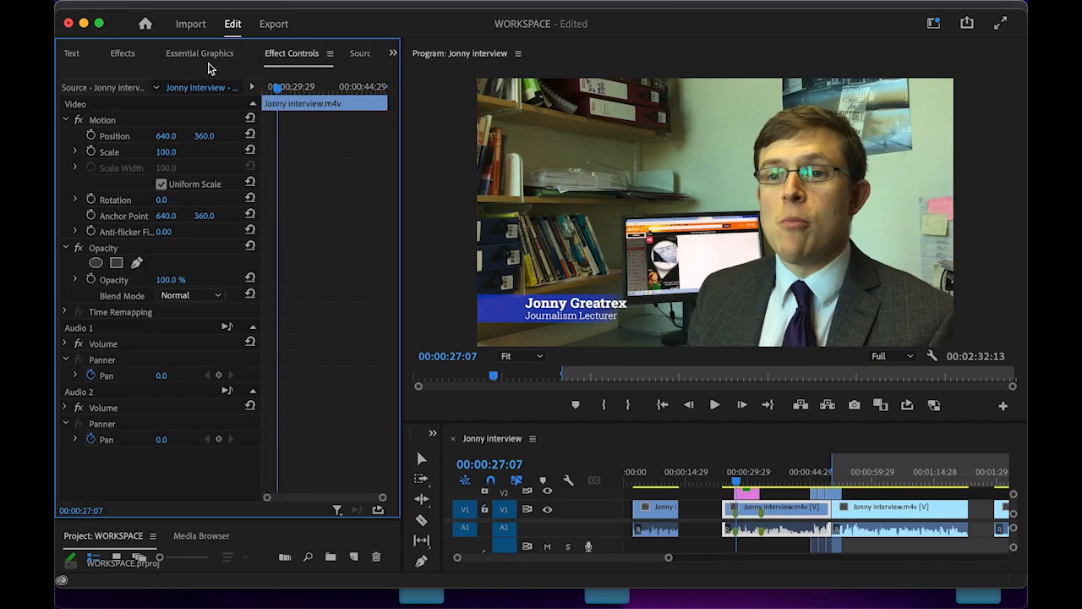